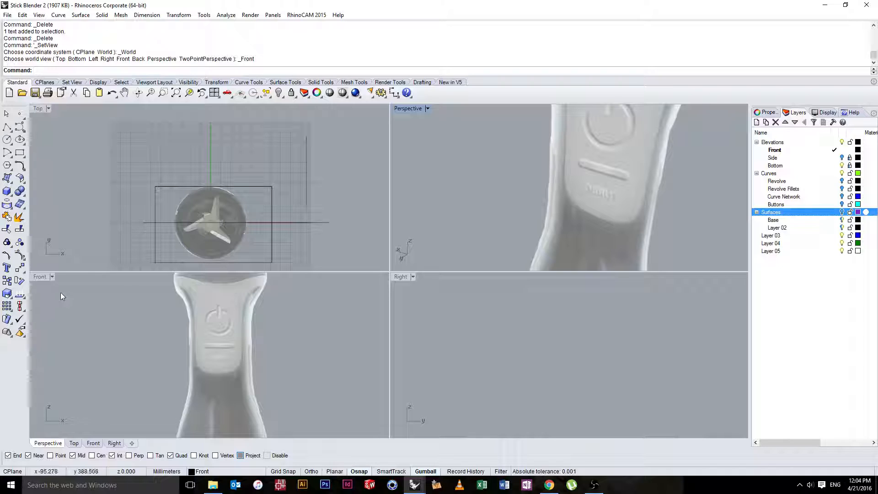
- Place the text TURBO in Arial at 3 mm height over the embossed lettering in a maximized Front view
{"action": "double_click", "coordinate": [41, 276]}
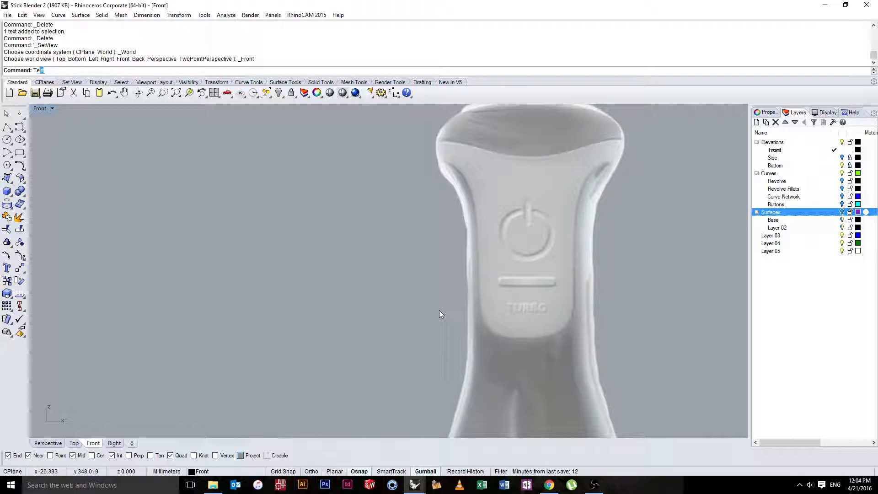
{"action": "type", "text": "Text"}
{"action": "key", "text": "Return"}
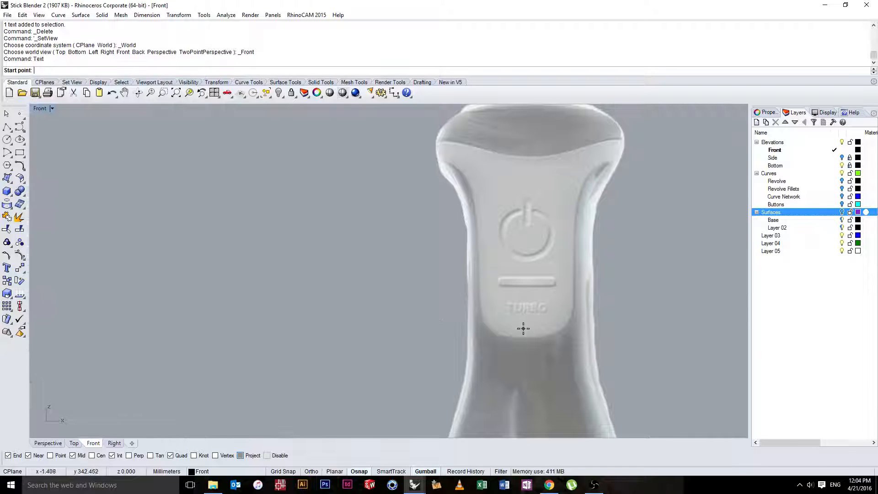
{"action": "scroll", "coordinate": [523, 328], "scroll_direction": "up", "scroll_amount": 3}
{"action": "left_click", "coordinate": [492, 303]}
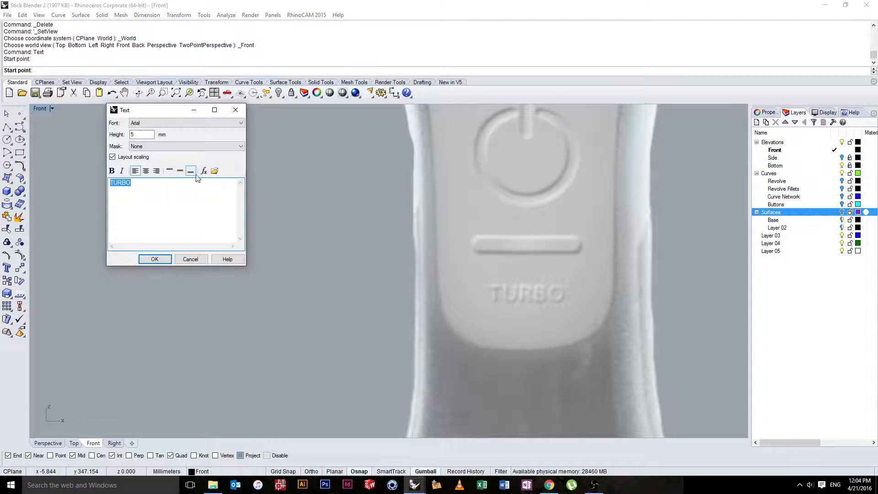
{"action": "left_click", "coordinate": [136, 138]}
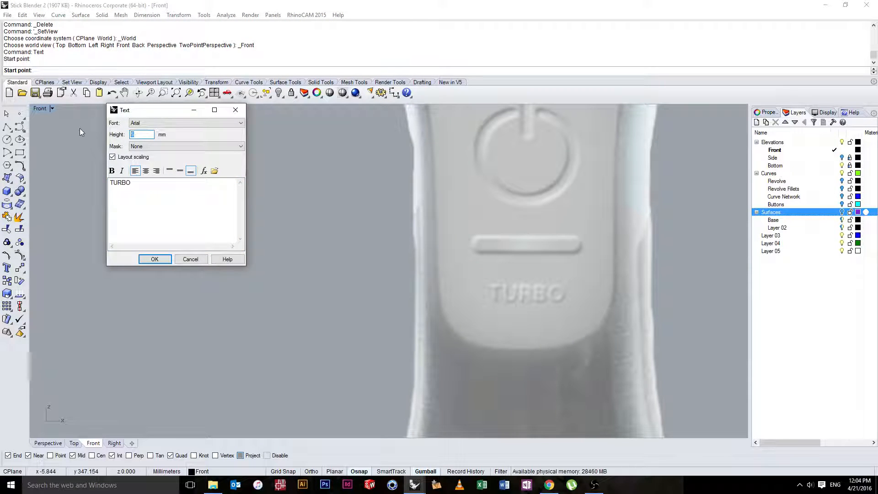
{"action": "type", "text": "3"}
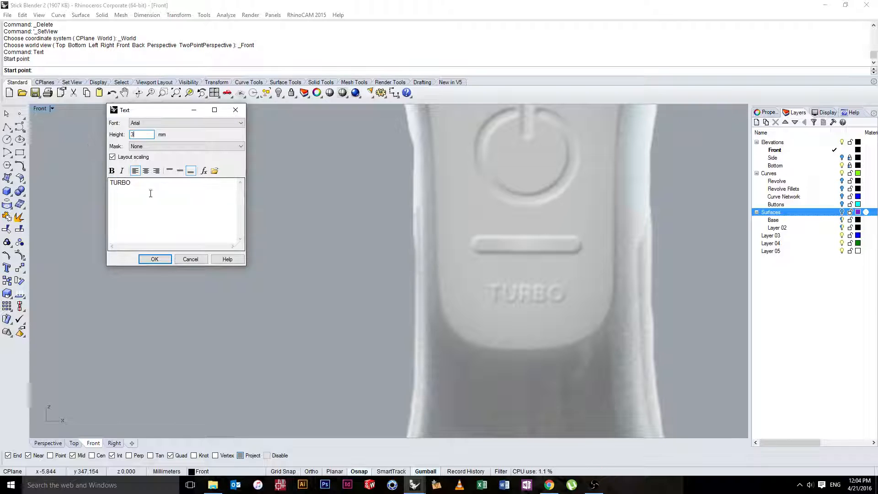
{"action": "left_click", "coordinate": [154, 259]}
- Scale down the TURBO text and move it over the embossed lettering in the reference image
{"action": "scroll", "coordinate": [432, 303], "scroll_direction": "up", "scroll_amount": 6}
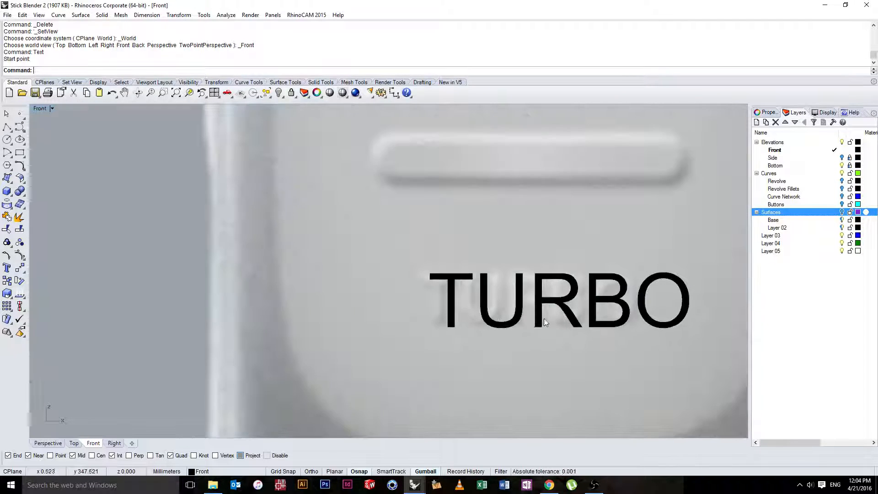
{"action": "scroll", "coordinate": [432, 302], "scroll_direction": "up", "scroll_amount": 2}
{"action": "left_click", "coordinate": [447, 296]}
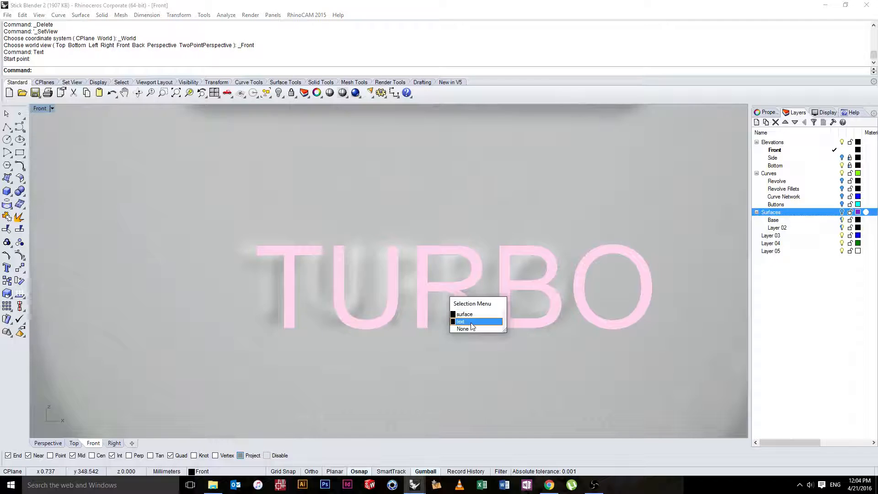
{"action": "left_click", "coordinate": [470, 320]}
{"action": "scroll", "coordinate": [445, 304], "scroll_direction": "down", "scroll_amount": 2}
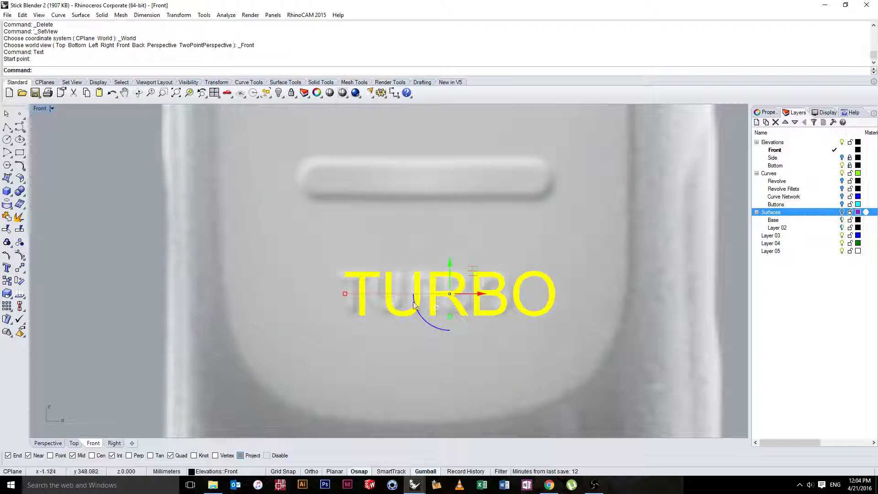
{"action": "left_click", "coordinate": [436, 308]}
{"action": "left_click", "coordinate": [455, 313]}
{"action": "key", "text": "Return"}
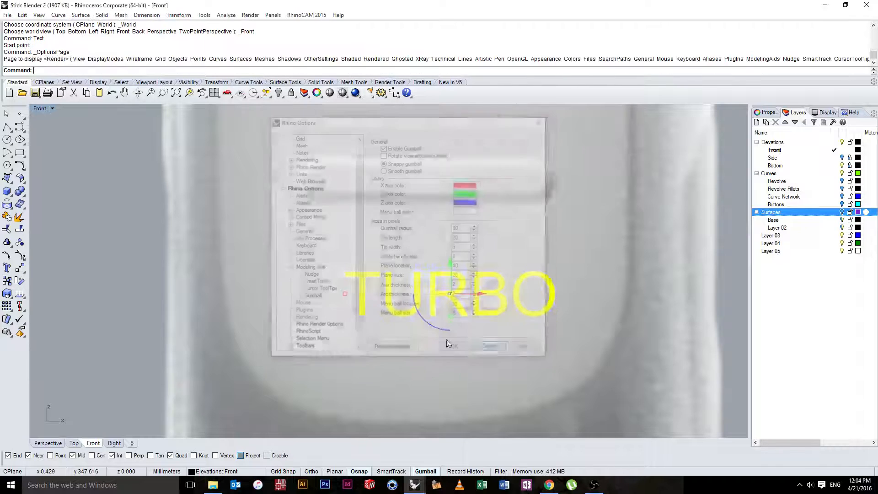
{"action": "left_click_drag", "start_coordinate": [349, 294], "coordinate": [368, 302]}
{"action": "key", "text": "ctrl+z"}
{"action": "left_click_drag", "start_coordinate": [480, 293], "coordinate": [451, 294]}
{"action": "left_click", "coordinate": [408, 355]}
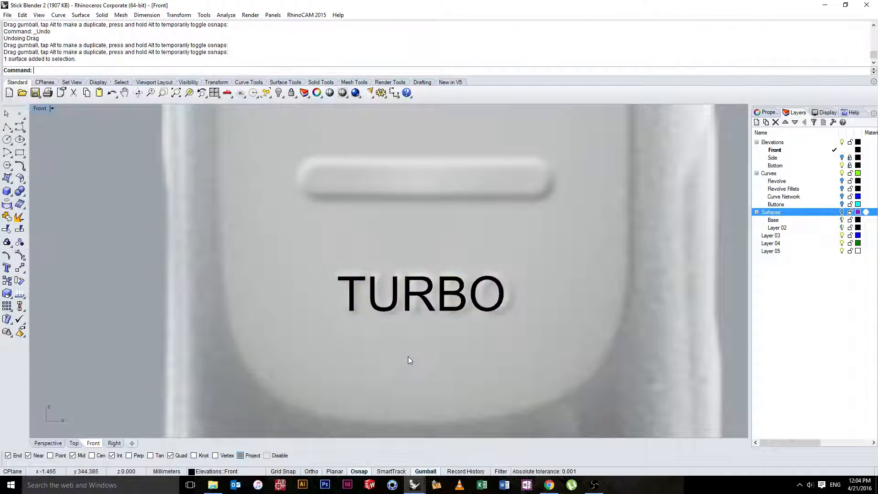
- Enlarge the TURBO text slightly about its centre to fit the embossed lettering more closely
{"action": "scroll", "coordinate": [407, 355], "scroll_direction": "up", "scroll_amount": 3}
{"action": "left_click", "coordinate": [395, 313]}
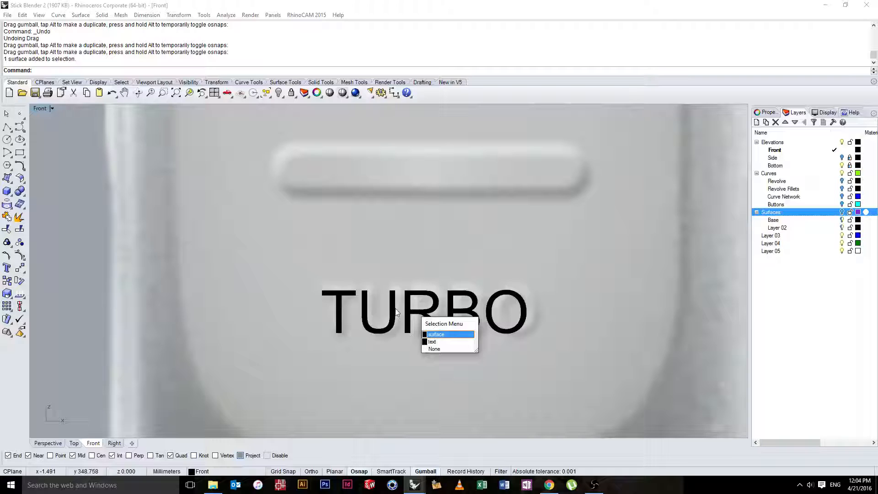
{"action": "left_click", "coordinate": [432, 341]}
{"action": "left_click_drag", "start_coordinate": [325, 313], "coordinate": [314, 312]}
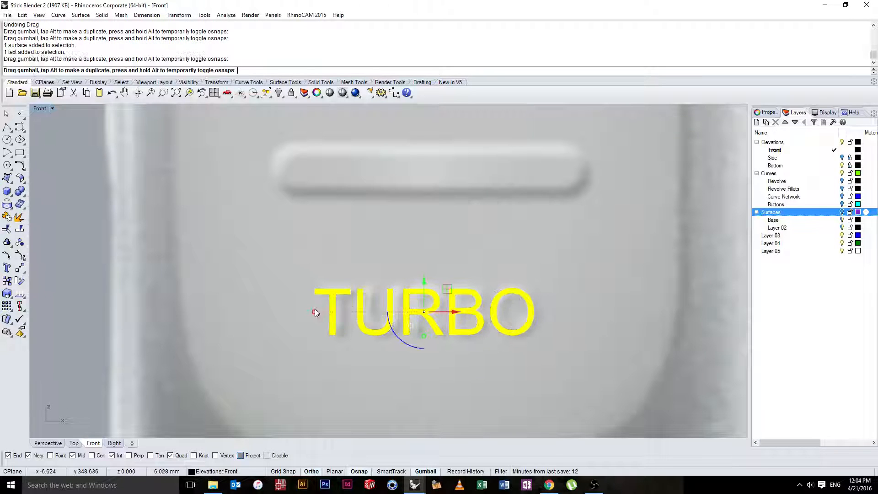
{"action": "left_click", "coordinate": [104, 205]}
- Assign the TURBO text object to the Buttons layer
{"action": "scroll", "coordinate": [120, 222], "scroll_direction": "down", "scroll_amount": 8}
{"action": "right_click_drag", "start_coordinate": [152, 276], "coordinate": [342, 344]}
{"action": "scroll", "coordinate": [329, 334], "scroll_direction": "down", "scroll_amount": 6}
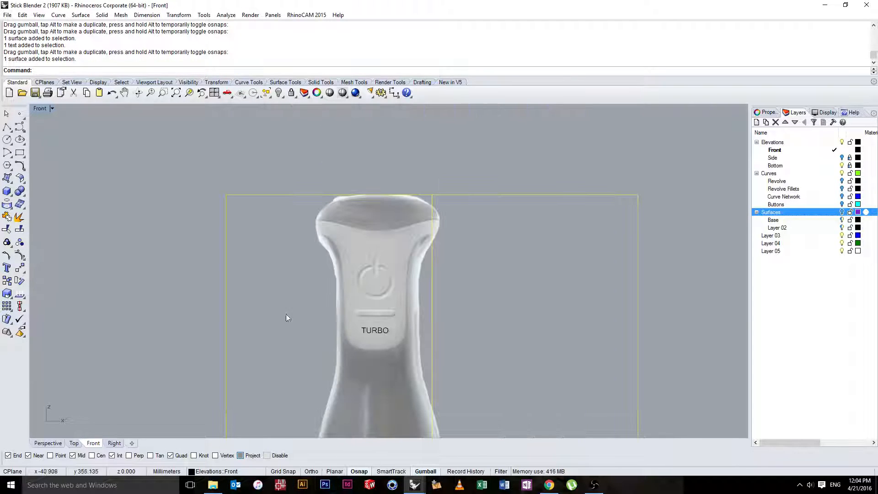
{"action": "right_click_drag", "start_coordinate": [237, 266], "coordinate": [301, 203]}
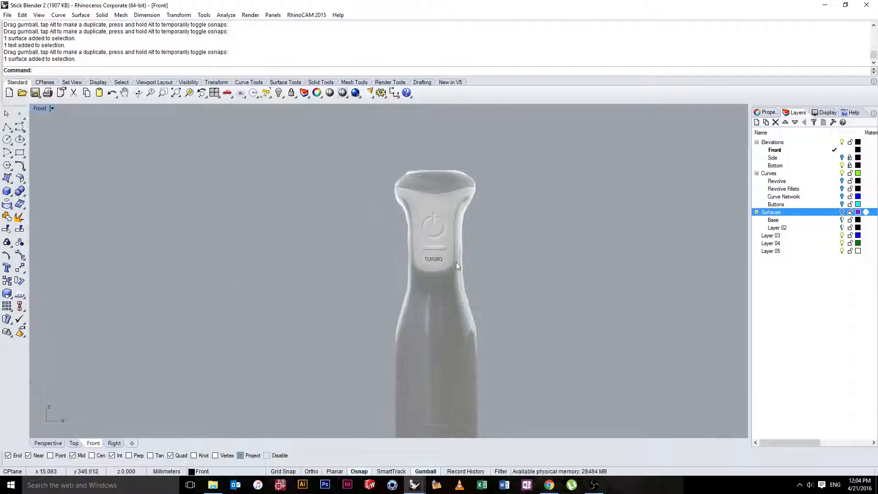
{"action": "scroll", "coordinate": [456, 262], "scroll_direction": "up", "scroll_amount": 5}
{"action": "left_click", "coordinate": [385, 262]}
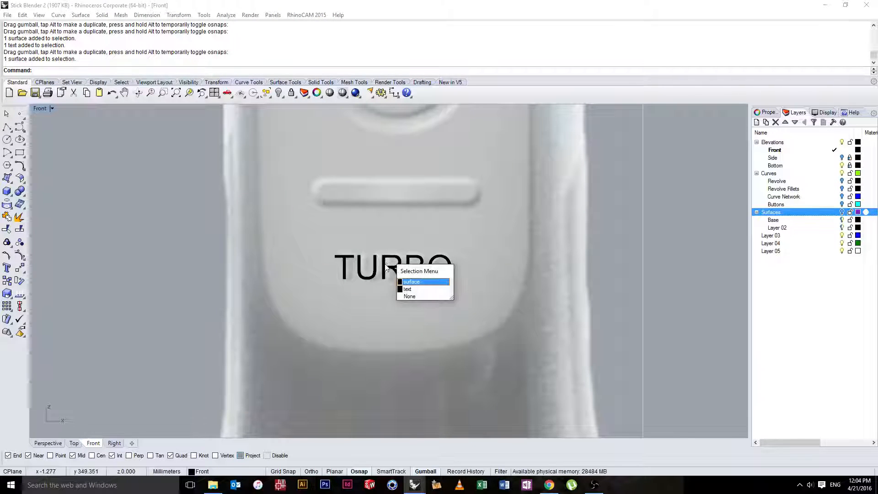
{"action": "scroll", "coordinate": [385, 262], "scroll_direction": "up", "scroll_amount": 3}
{"action": "left_click", "coordinate": [392, 267]}
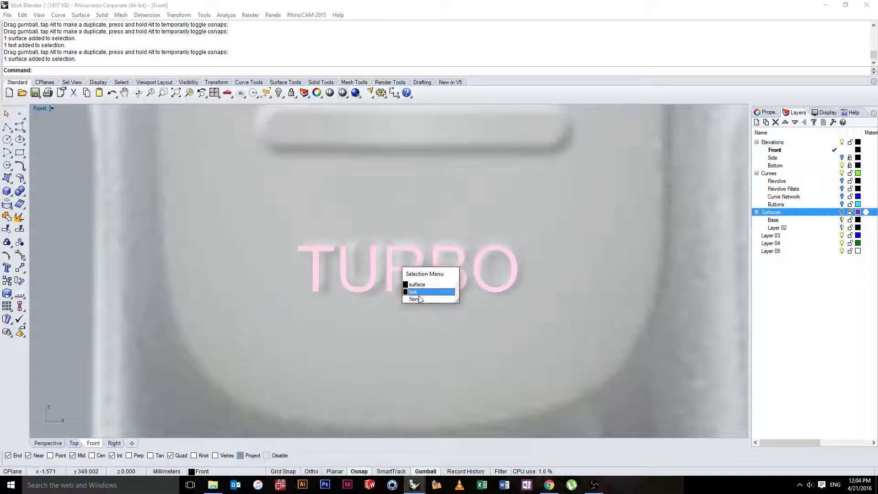
{"action": "left_click", "coordinate": [528, 242]}
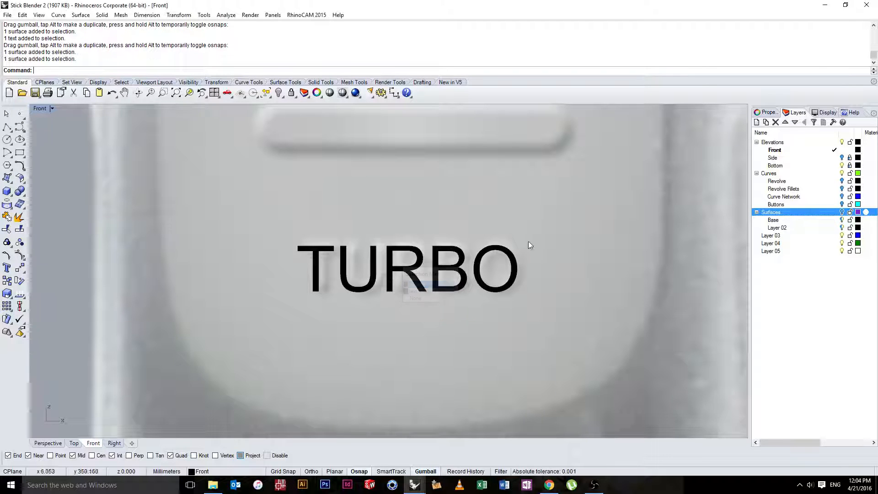
{"action": "left_click", "coordinate": [508, 258]}
{"action": "left_click", "coordinate": [547, 285]}
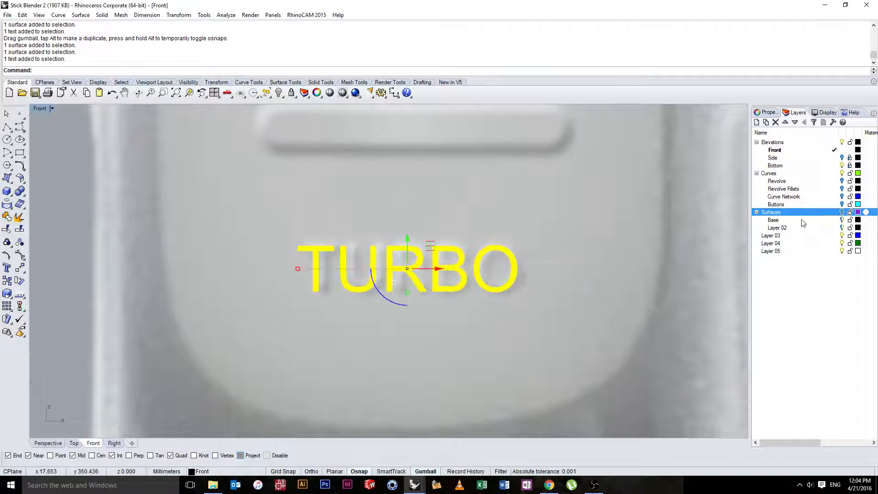
{"action": "right_click", "coordinate": [804, 204]}
{"action": "left_click", "coordinate": [817, 368]}
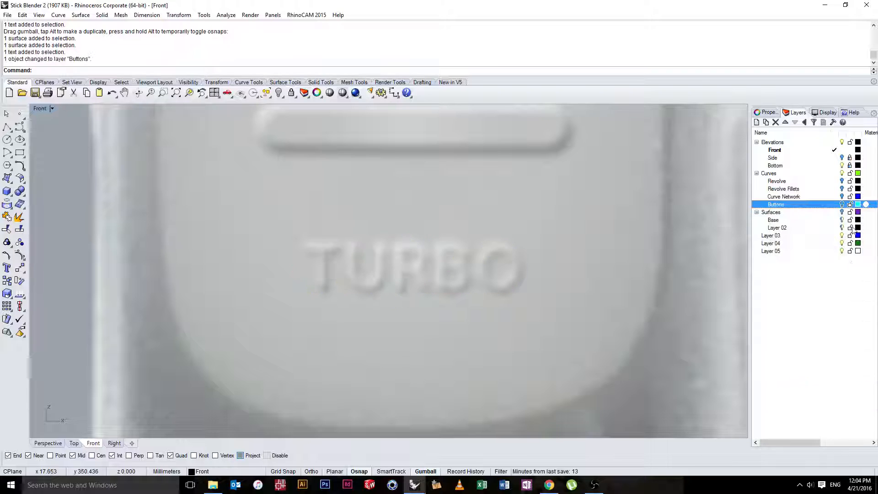
- Make the Buttons layer current and lock the Elevations layer
{"action": "left_click", "coordinate": [849, 142]}
- Explode the TURBO text into outline curves and clear the selection
{"action": "scroll", "coordinate": [408, 282], "scroll_direction": "down", "scroll_amount": 8}
{"action": "left_click", "coordinate": [404, 269]}
{"action": "scroll", "coordinate": [348, 275], "scroll_direction": "up", "scroll_amount": 6}
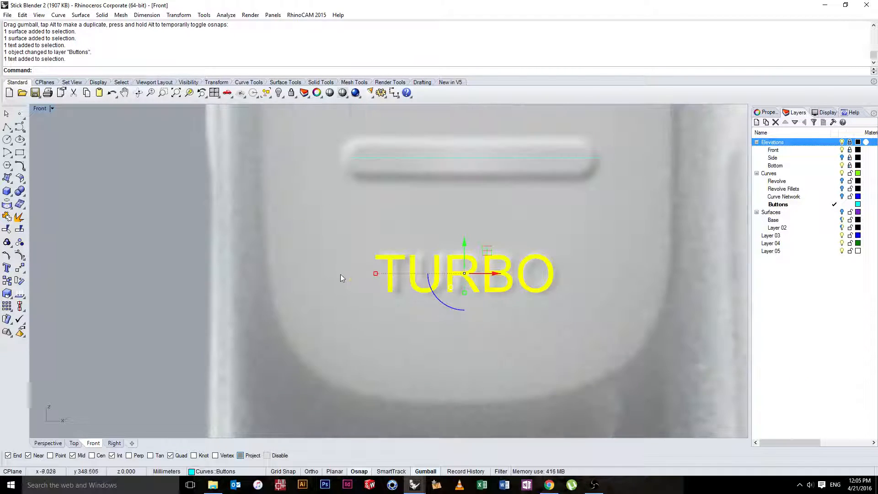
{"action": "scroll", "coordinate": [340, 274], "scroll_direction": "down", "scroll_amount": 2}
{"action": "type", "text": "explode"}
{"action": "key", "text": "Return"}
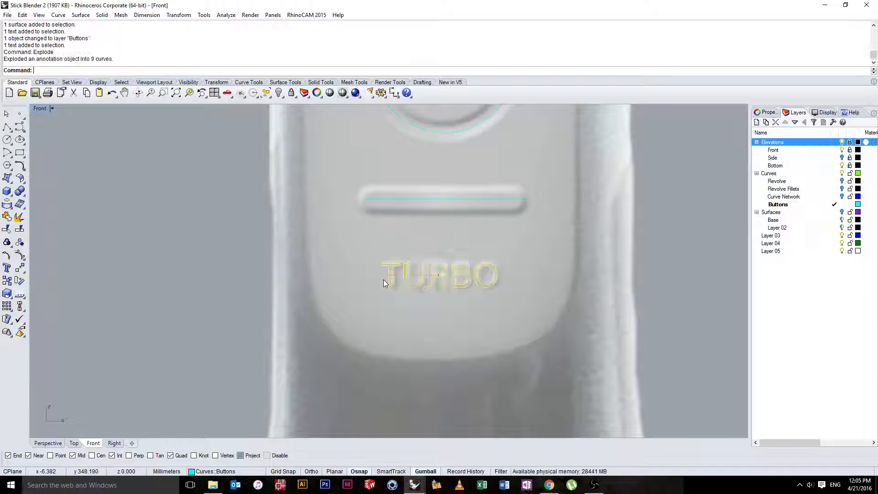
{"action": "key", "text": "Escape"}
- Offset the outline of the letter T outward by 0.1 mm with round corners
{"action": "scroll", "coordinate": [436, 270], "scroll_direction": "up", "scroll_amount": 4}
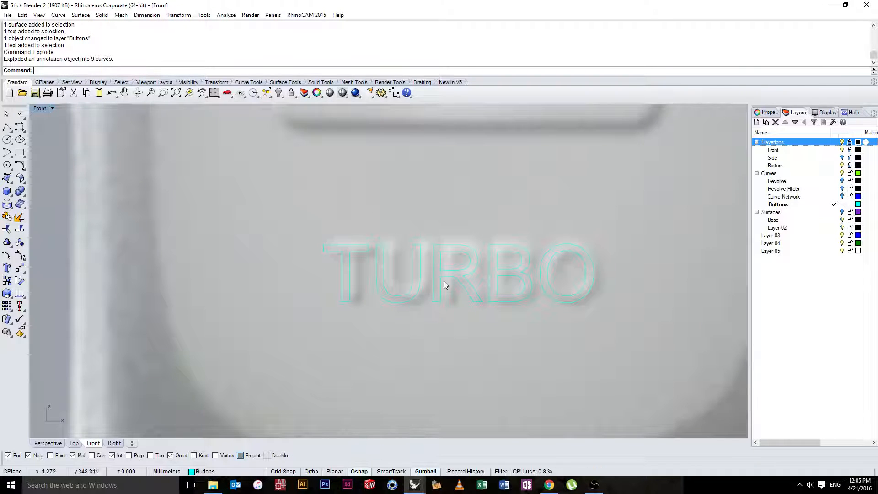
{"action": "scroll", "coordinate": [443, 293], "scroll_direction": "down", "scroll_amount": 2}
{"action": "scroll", "coordinate": [430, 299], "scroll_direction": "up", "scroll_amount": 6}
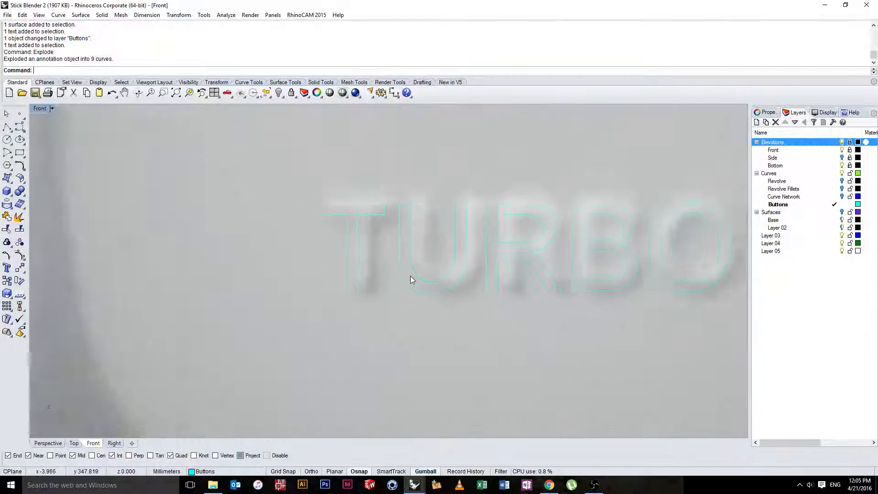
{"action": "scroll", "coordinate": [410, 276], "scroll_direction": "down", "scroll_amount": 3}
{"action": "left_click_drag", "start_coordinate": [317, 224], "coordinate": [320, 224]}
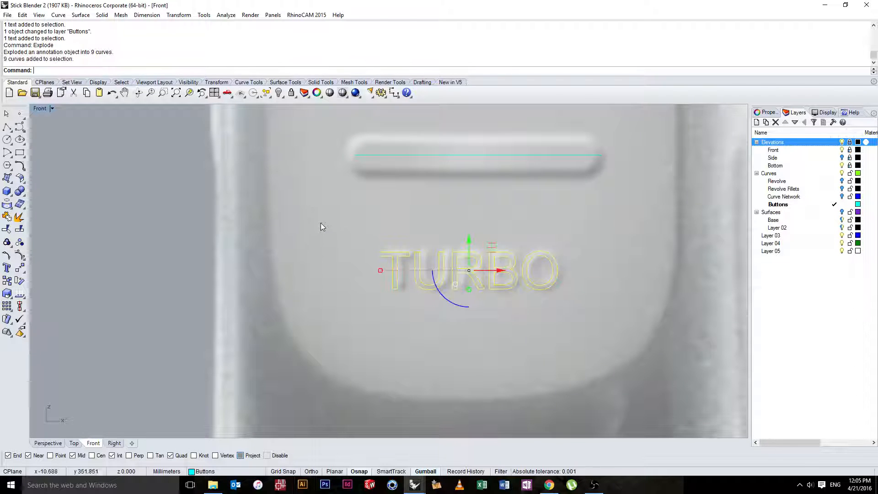
{"action": "type", "text": "Offset"}
{"action": "key", "text": "Return"}
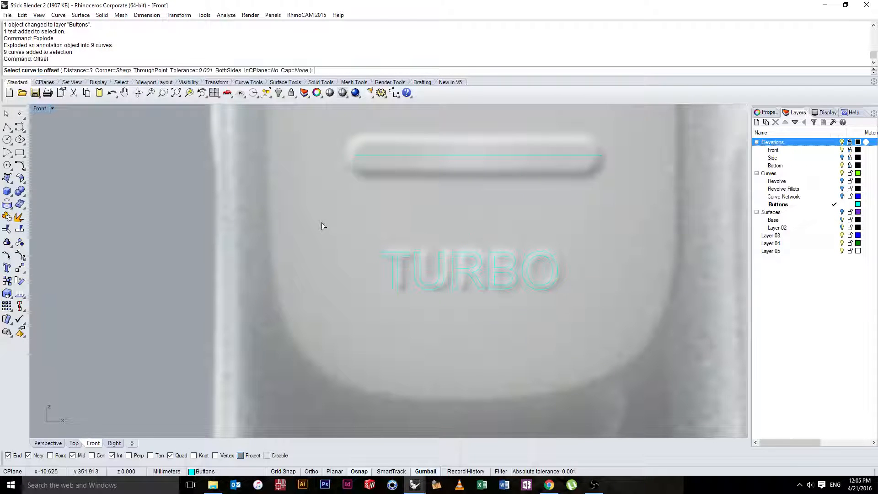
{"action": "left_click", "coordinate": [113, 71]}
{"action": "left_click", "coordinate": [74, 71]}
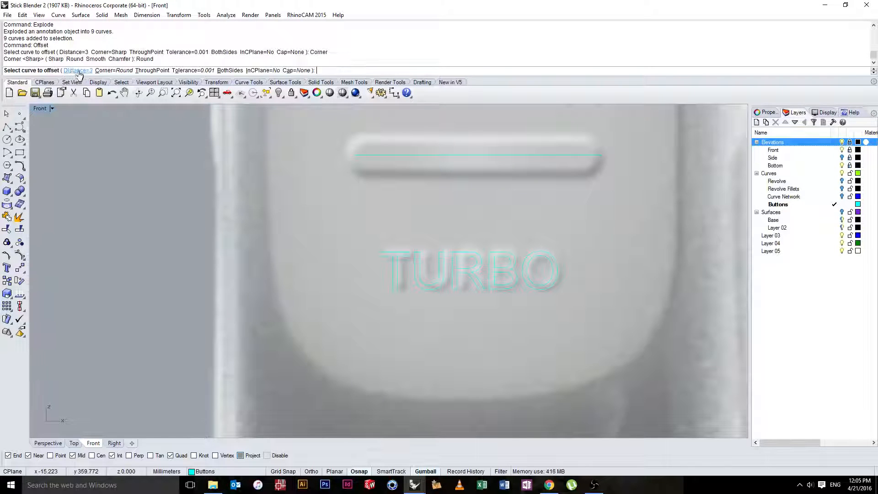
{"action": "scroll", "coordinate": [465, 292], "scroll_direction": "up", "scroll_amount": 1}
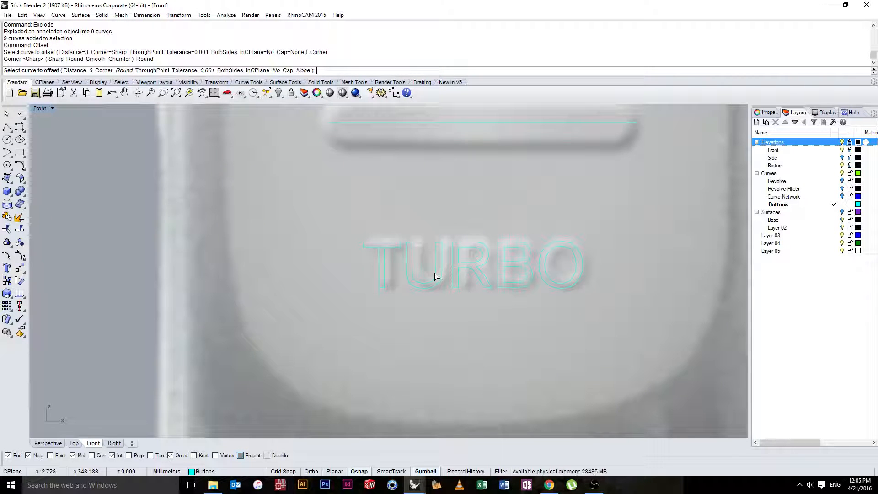
{"action": "type", "text": ".1"}
{"action": "key", "text": "Return"}
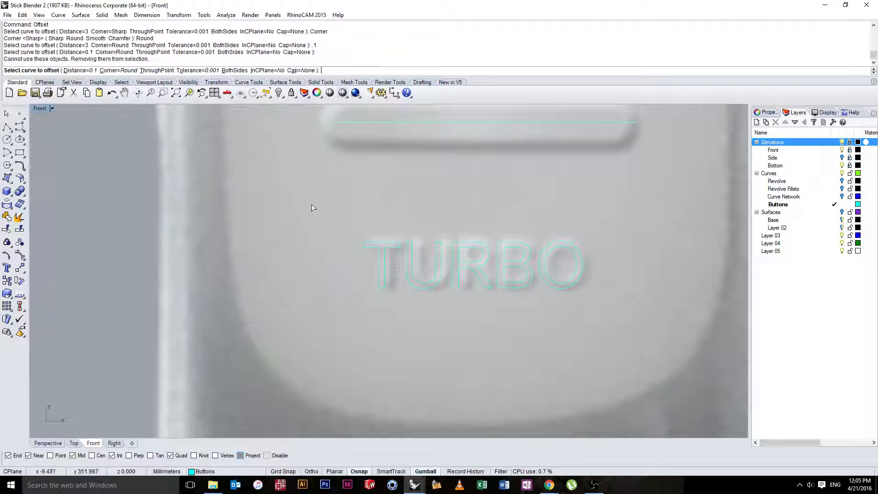
{"action": "left_click", "coordinate": [389, 246]}
{"action": "left_click", "coordinate": [388, 265]}
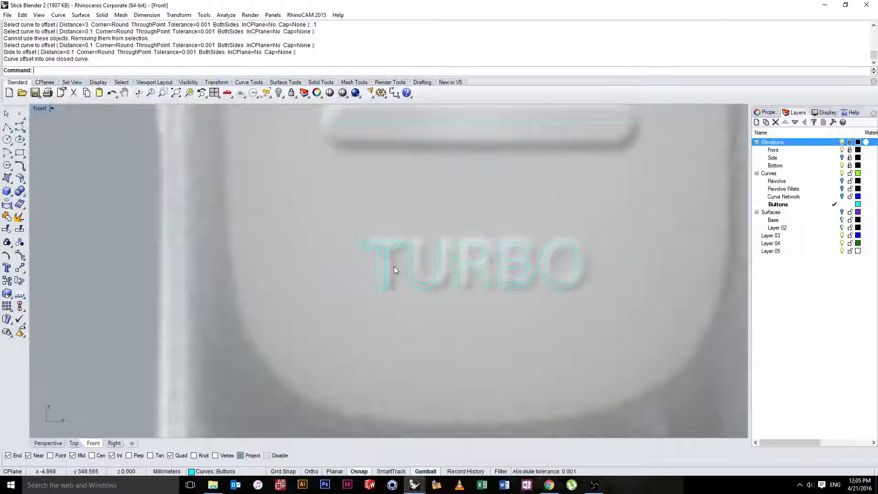
- Offset the outline of the letter U outward by 0.1 mm
{"action": "scroll", "coordinate": [398, 261], "scroll_direction": "up", "scroll_amount": 5}
{"action": "key", "text": "Return"}
{"action": "left_click", "coordinate": [417, 223]}
{"action": "left_click", "coordinate": [415, 223]}
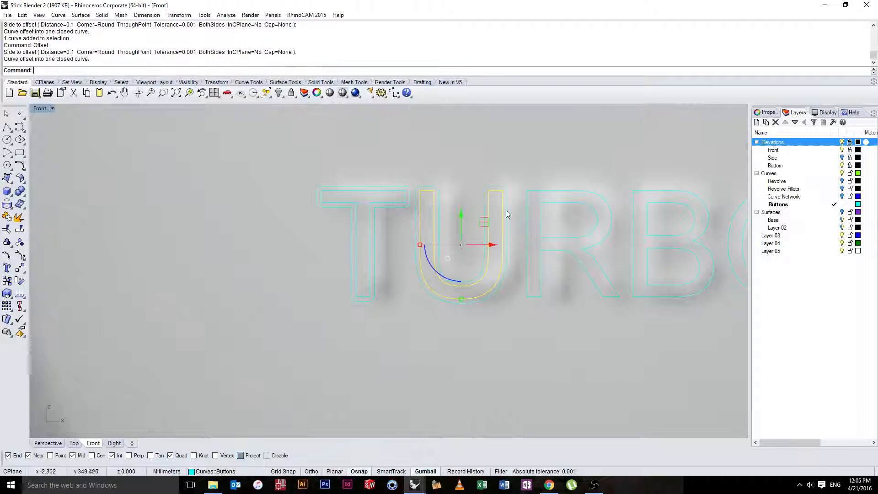
{"action": "key", "text": "Return"}
{"action": "left_click", "coordinate": [526, 188]}
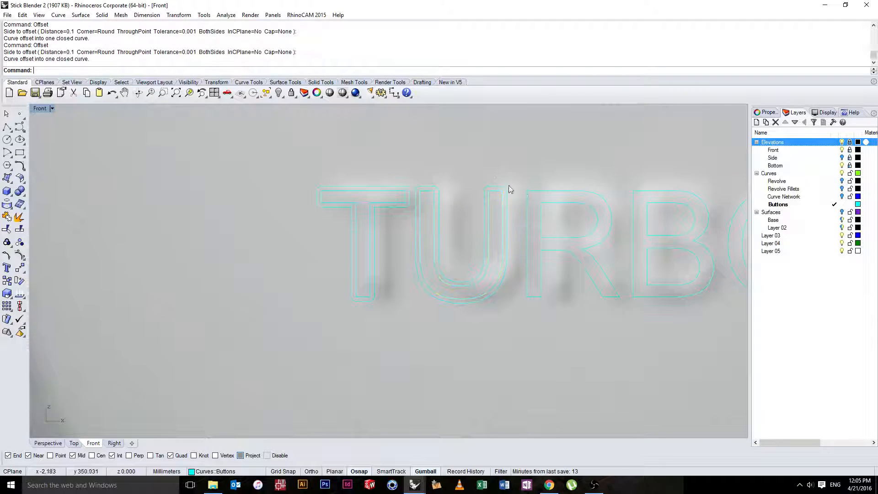
- Offset the outer outline of the letter R outward by 0.1 mm
{"action": "scroll", "coordinate": [455, 211], "scroll_direction": "up", "scroll_amount": 6}
{"action": "left_click", "coordinate": [465, 202]}
{"action": "key", "text": "Return"}
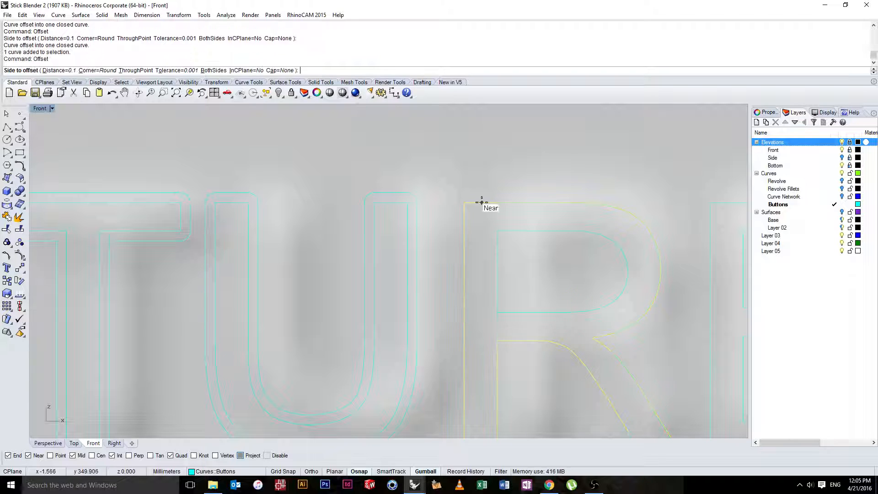
{"action": "left_click", "coordinate": [482, 192]}
- Offset the inner loop of the letter R by 0.1 mm toward the inside of its opening
{"action": "left_click", "coordinate": [512, 232]}
{"action": "key", "text": "Return"}
{"action": "left_click", "coordinate": [511, 222]}
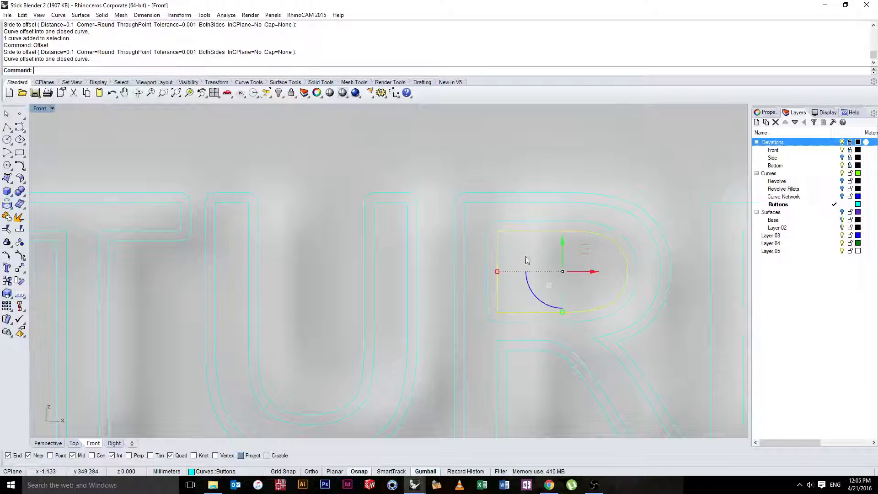
{"action": "right_click_drag", "start_coordinate": [526, 259], "coordinate": [466, 213]}
{"action": "key", "text": "ctrl+z"}
{"action": "key", "text": "Return"}
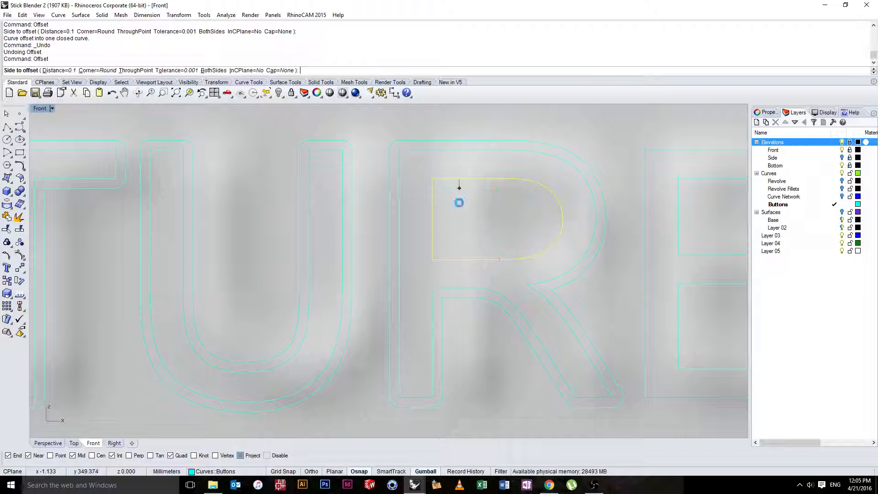
{"action": "left_click", "coordinate": [459, 201]}
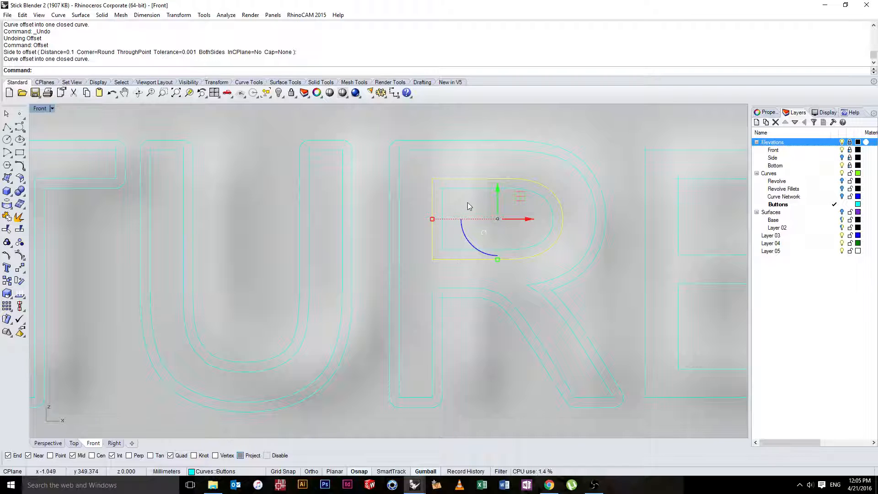
- Offset the outer outline of the letter B outward by 0.1 mm
{"action": "key", "text": "Escape"}
{"action": "right_click_drag", "start_coordinate": [532, 212], "coordinate": [443, 223]}
{"action": "scroll", "coordinate": [442, 223], "scroll_direction": "down", "scroll_amount": 4}
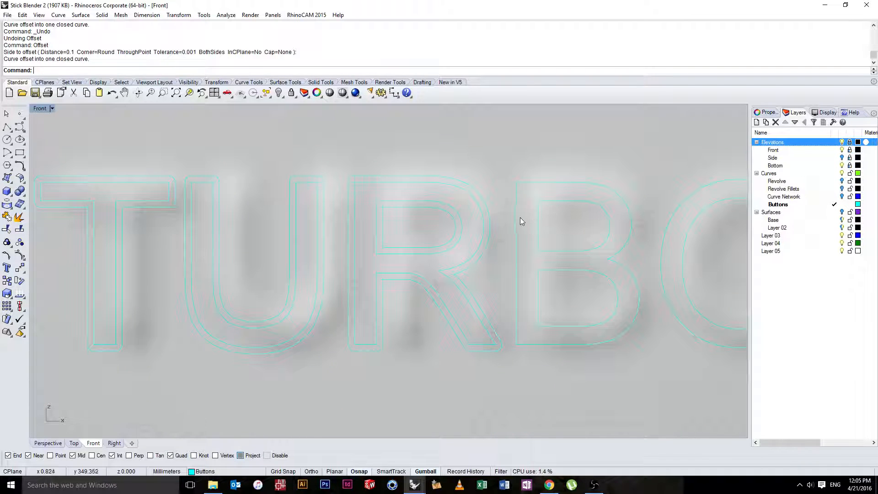
{"action": "left_click", "coordinate": [516, 217]}
{"action": "key", "text": "Return"}
{"action": "left_click", "coordinate": [497, 217]}
- Offset the upper inner loop of the letter B by 0.1 mm toward the inside of its opening
{"action": "left_click", "coordinate": [551, 200]}
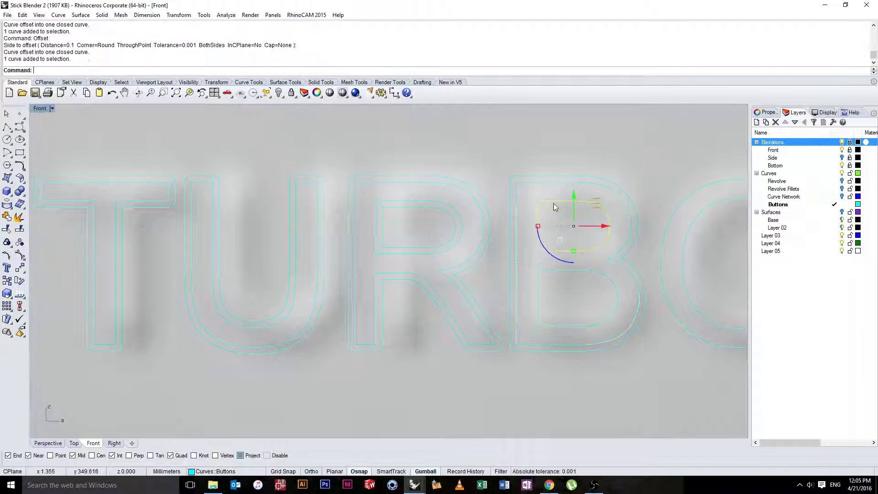
{"action": "key", "text": "Return"}
{"action": "left_click", "coordinate": [555, 212]}
- Try another 0.1 mm offset of the B's upper inner loop, on its outer side, and undo it
{"action": "right_click_drag", "start_coordinate": [556, 233], "coordinate": [498, 206]}
{"action": "key", "text": "Return"}
{"action": "left_click", "coordinate": [510, 241]}
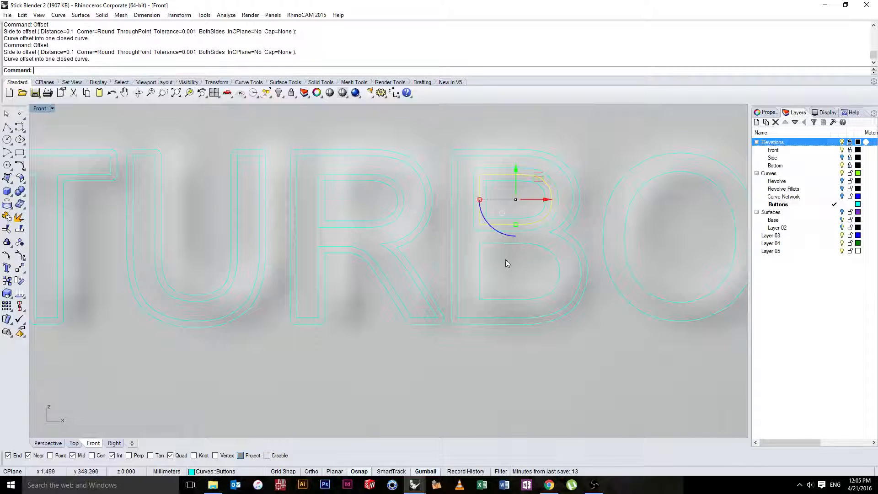
{"action": "key", "text": "Escape"}
{"action": "key", "text": "ctrl+z"}
- Offset the lower inner loop of the letter B by 0.1 mm toward the inside of its opening
{"action": "left_click", "coordinate": [502, 244]}
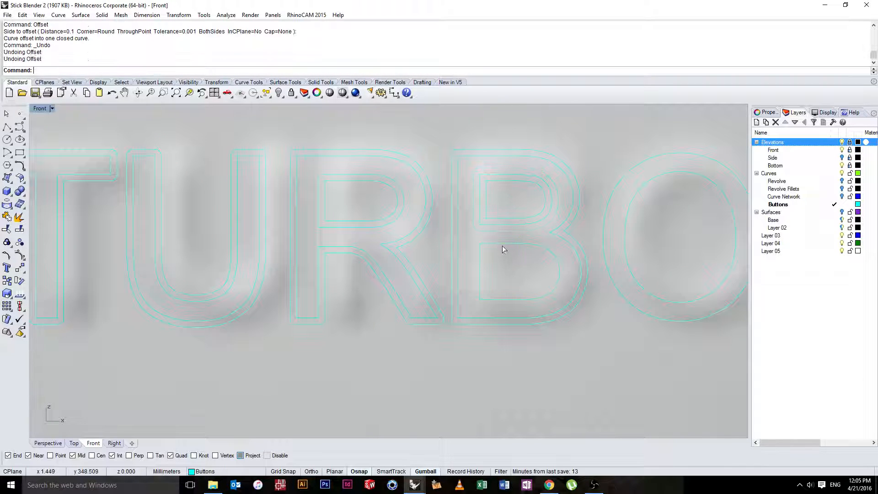
{"action": "key", "text": "Return"}
{"action": "left_click", "coordinate": [502, 257]}
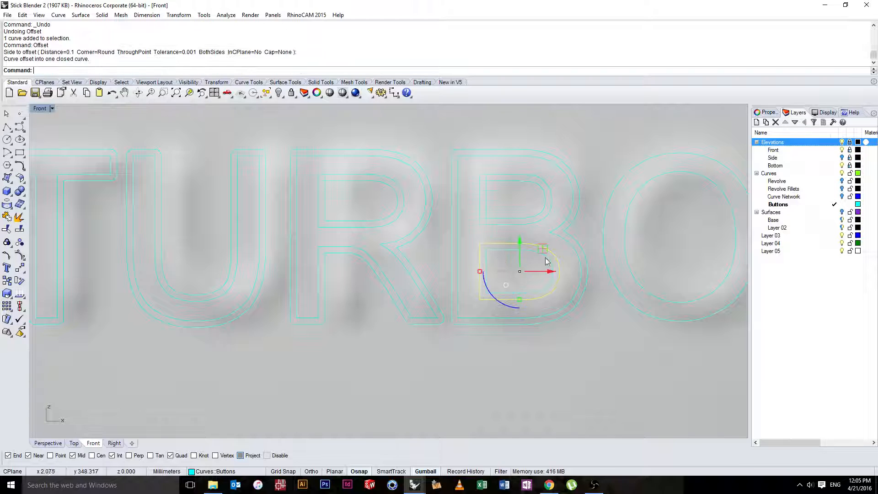
- Offset the O's inner loop inward and its outer outline outward by 0.1 mm each
{"action": "right_click_drag", "start_coordinate": [646, 236], "coordinate": [513, 210]}
{"action": "left_click", "coordinate": [478, 163]}
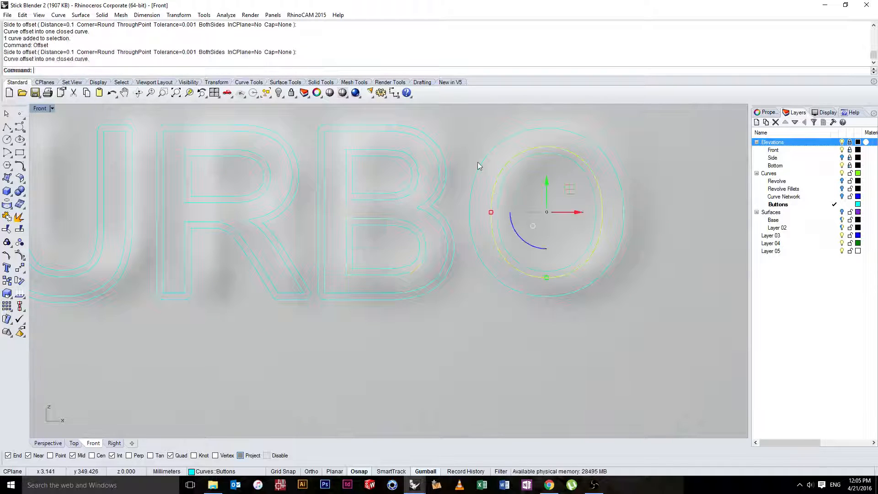
{"action": "key", "text": "Return"}
{"action": "left_click", "coordinate": [475, 160]}
- Delete the two original curves of the letter O, keeping only the offset curves
{"action": "scroll", "coordinate": [468, 163], "scroll_direction": "down", "scroll_amount": 2}
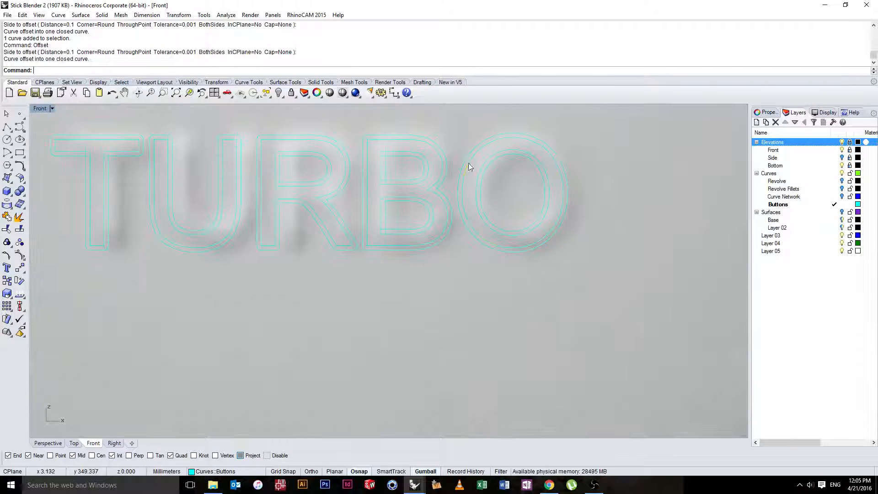
{"action": "key", "text": "Delete"}
{"action": "left_click", "coordinate": [479, 169]}
{"action": "key", "text": "Delete"}
{"action": "scroll", "coordinate": [409, 174], "scroll_direction": "up", "scroll_amount": 2}
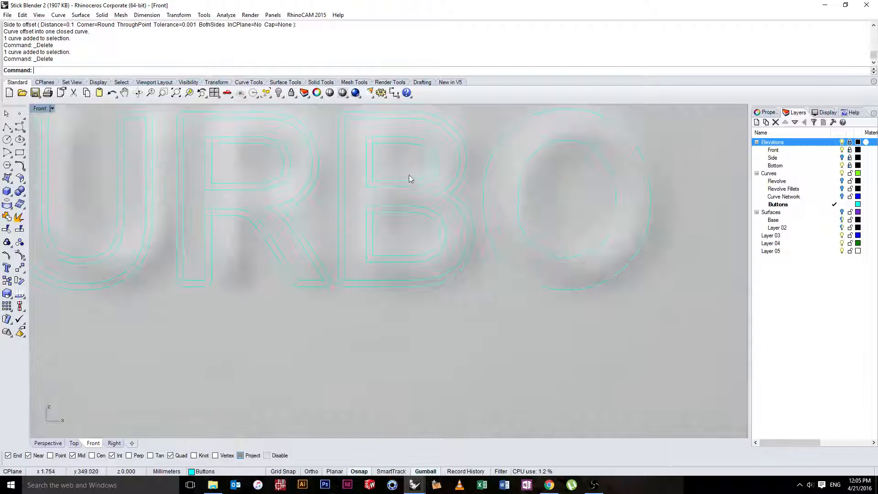
- Delete the original upper inner loop and original outer outline of the letter B, keeping their offsets
{"action": "left_click", "coordinate": [433, 176]}
{"action": "left_click", "coordinate": [437, 176]}
{"action": "left_click", "coordinate": [425, 183]}
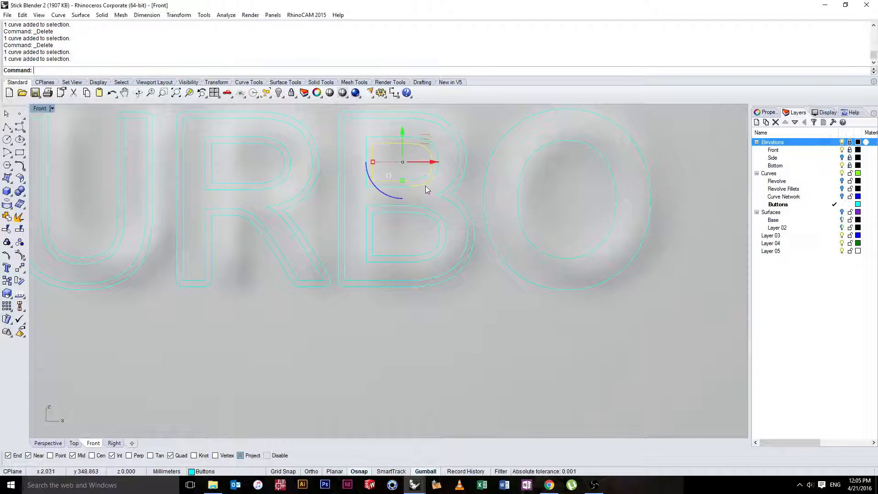
{"action": "left_click", "coordinate": [425, 186]}
{"action": "key", "text": "Delete"}
{"action": "left_click", "coordinate": [437, 195]}
{"action": "key", "text": "Delete"}
{"action": "right_click_drag", "start_coordinate": [374, 205], "coordinate": [496, 218]}
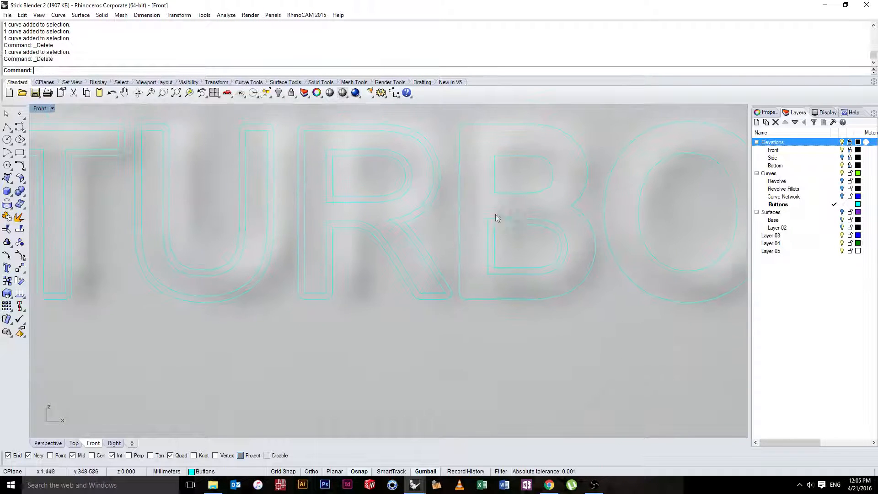
- Delete the original curves of the letters R, U and T, keeping only their offset outlines
{"action": "left_click", "coordinate": [410, 182]}
{"action": "key", "text": "Delete"}
{"action": "left_click", "coordinate": [428, 191]}
{"action": "key", "text": "Delete"}
{"action": "right_click_drag", "start_coordinate": [365, 198], "coordinate": [431, 204]}
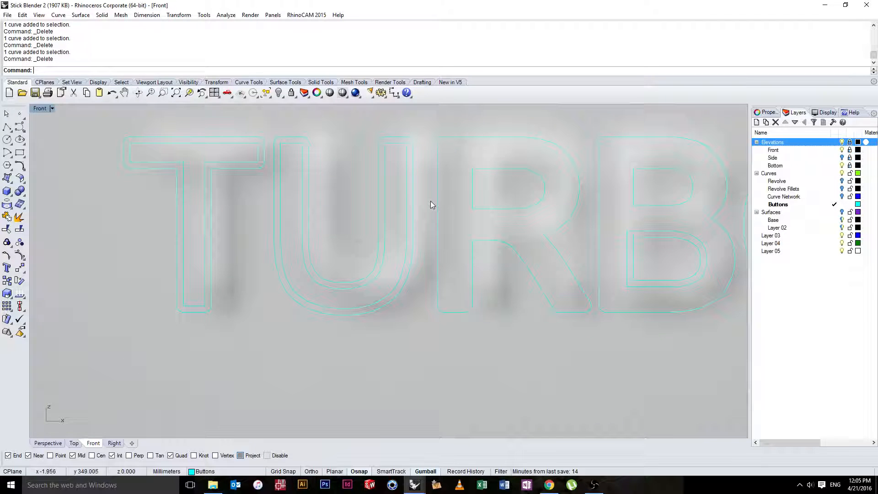
{"action": "left_click", "coordinate": [407, 190]}
{"action": "key", "text": "Delete"}
- Delete the original curve of the B's lower inner loop, keeping the smaller offset loop inside it
{"action": "scroll", "coordinate": [283, 204], "scroll_direction": "down", "scroll_amount": 3}
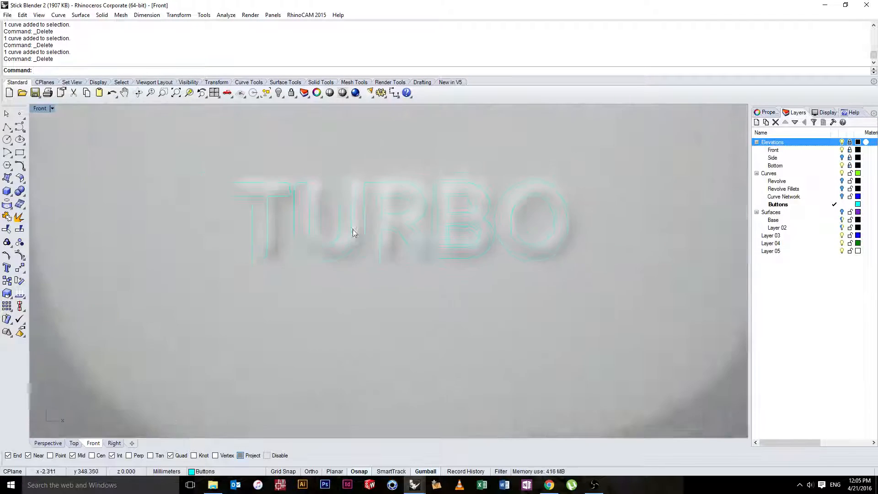
{"action": "scroll", "coordinate": [391, 218], "scroll_direction": "up", "scroll_amount": 3}
{"action": "scroll", "coordinate": [457, 237], "scroll_direction": "down", "scroll_amount": 1}
{"action": "left_click", "coordinate": [443, 237]}
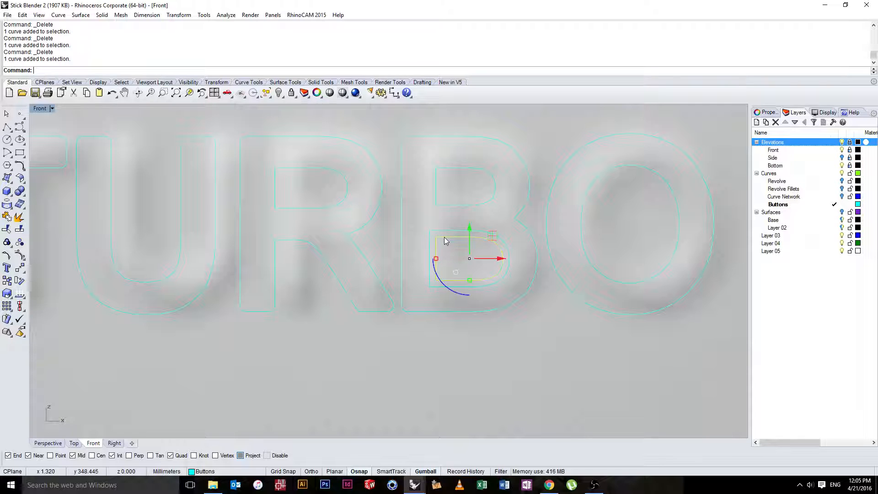
{"action": "key", "text": "Delete"}
{"action": "key", "text": "ctrl+z"}
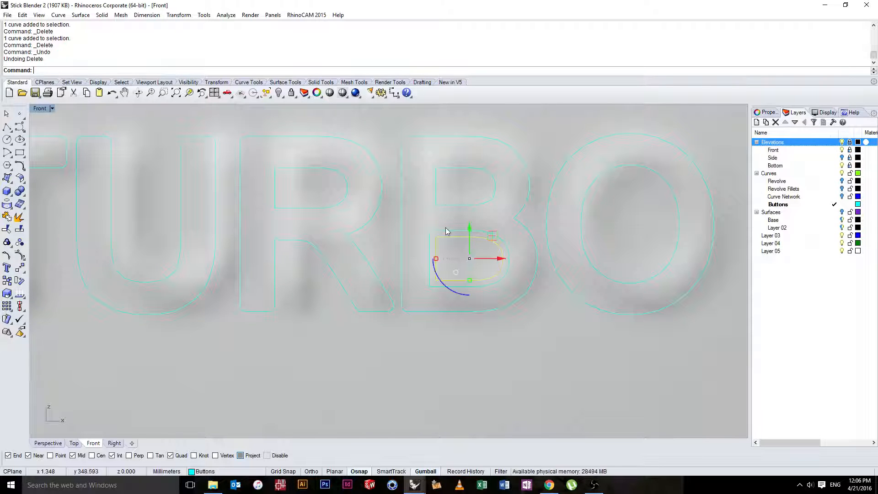
{"action": "left_click", "coordinate": [450, 232]}
{"action": "key", "text": "Delete"}
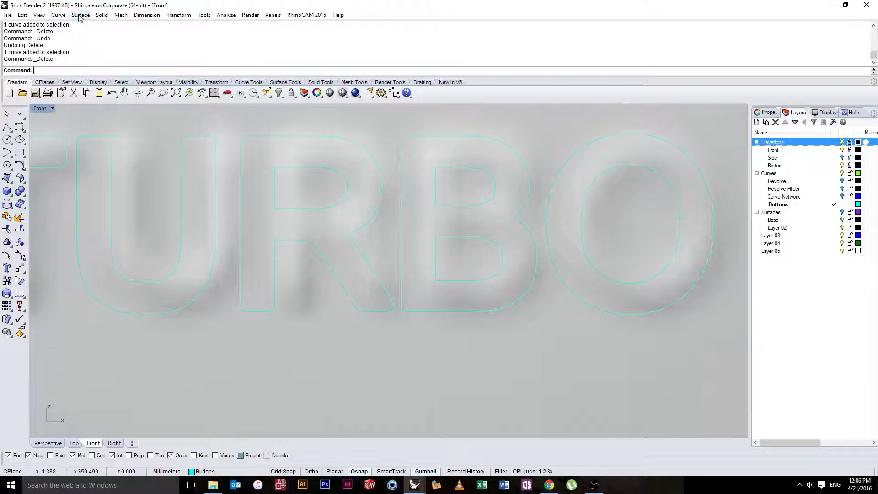
- Try to fillet the upper-left corner of the R's inner loop with a 0.4 mm radius
{"action": "left_click", "coordinate": [58, 15]}
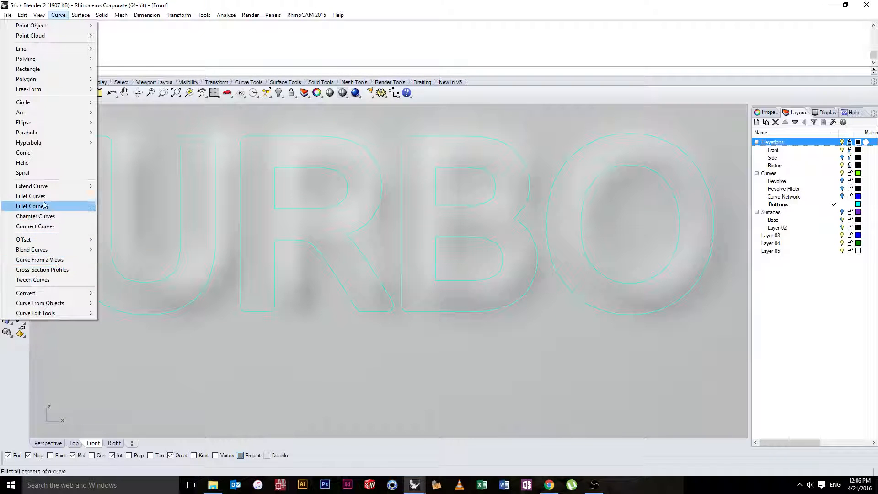
{"action": "left_click", "coordinate": [30, 196]}
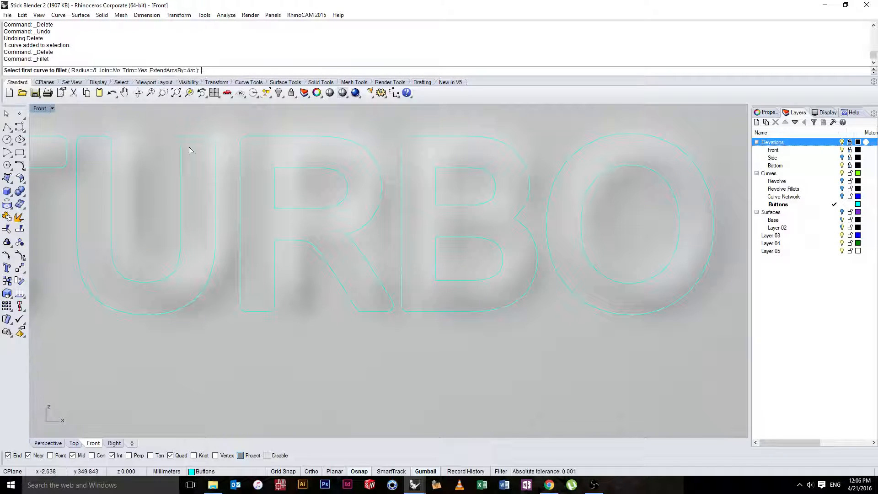
{"action": "type", "text": ".4"}
{"action": "key", "text": "Return"}
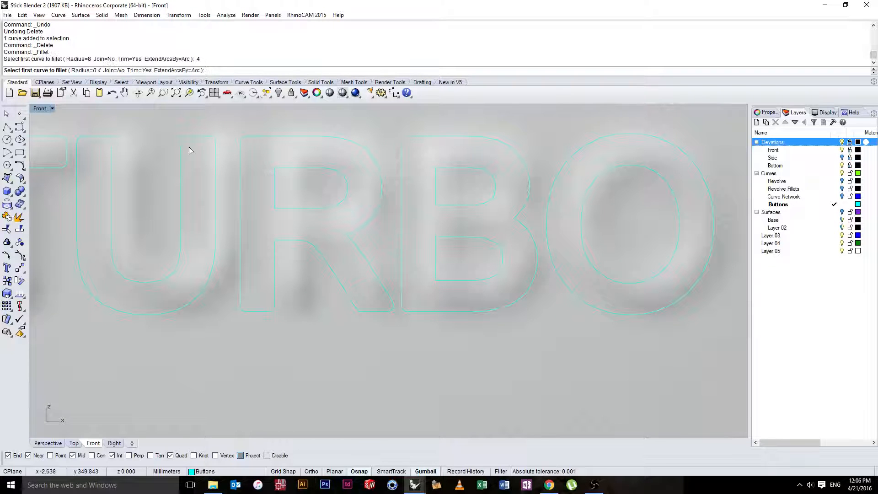
{"action": "left_click", "coordinate": [303, 167]}
{"action": "left_click", "coordinate": [275, 175]}
{"action": "key", "text": "ctrl+z"}
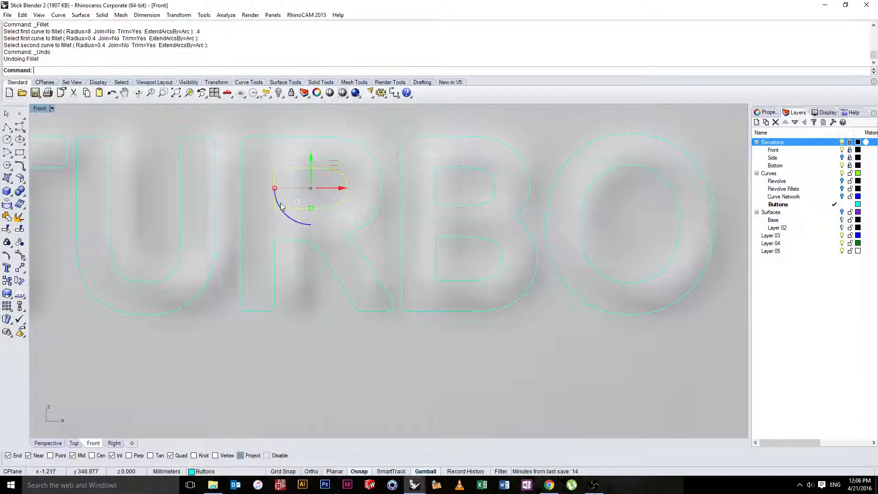
- Fillet the upper-left and lower-left corners of the R's inner loop with a 0.2 mm radius
{"action": "right_click", "coordinate": [280, 202]}
{"action": "type", "text": ".2"}
{"action": "key", "text": "Return"}
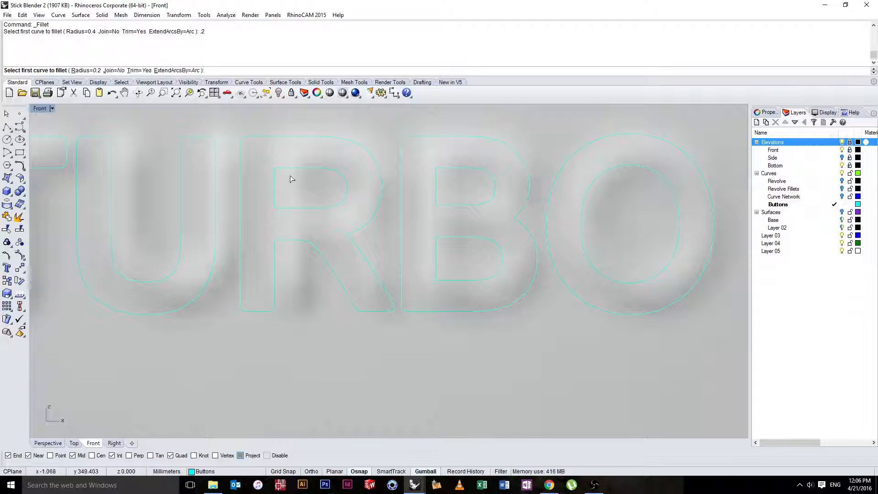
{"action": "left_click", "coordinate": [290, 168]}
{"action": "left_click", "coordinate": [276, 178]}
{"action": "right_click", "coordinate": [278, 198]}
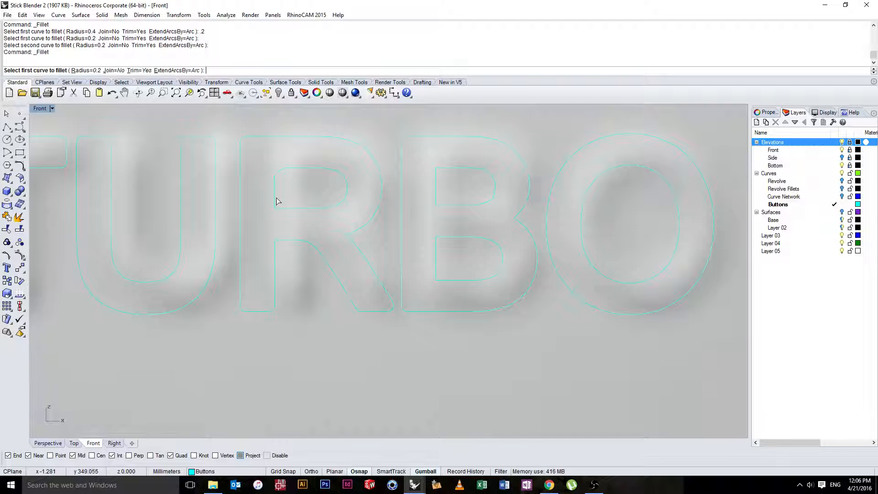
{"action": "left_click", "coordinate": [282, 209]}
- Fillet the R outline with a 0.2 mm radius at the corner between its legs and at the bowl-to-leg notch
{"action": "left_click", "coordinate": [281, 242]}
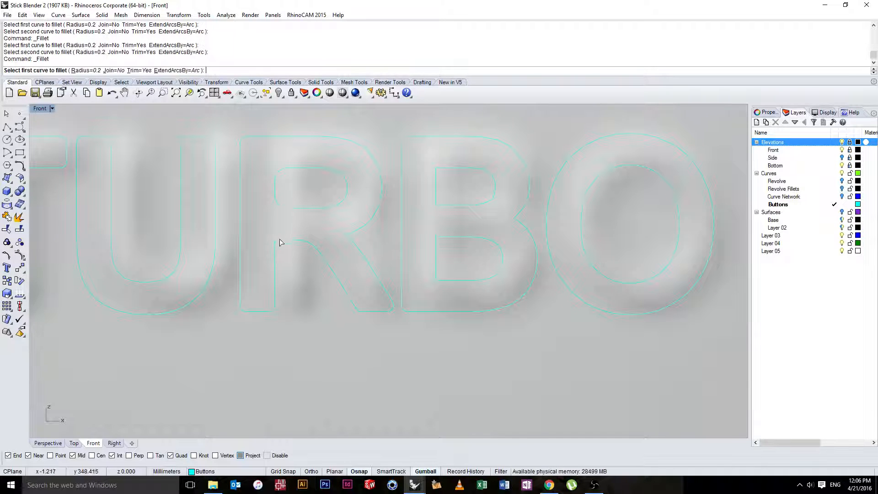
{"action": "right_click", "coordinate": [354, 240]}
{"action": "left_click", "coordinate": [355, 232]}
{"action": "left_click", "coordinate": [365, 256]}
{"action": "right_click_drag", "start_coordinate": [377, 260], "coordinate": [324, 258]}
- Fillet both left corners of the B's upper inner loop with a 0.2 mm radius
{"action": "right_click", "coordinate": [366, 196]}
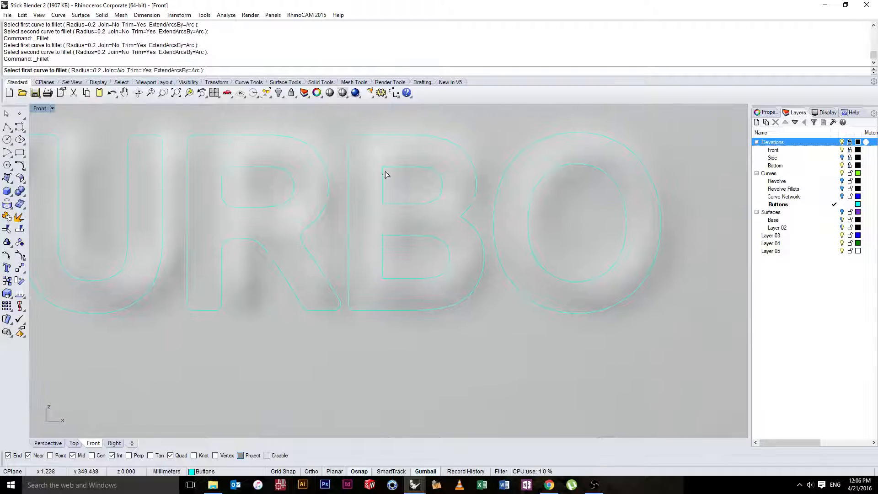
{"action": "left_click", "coordinate": [387, 167]}
{"action": "left_click", "coordinate": [383, 175]}
{"action": "right_click", "coordinate": [390, 196]}
{"action": "left_click", "coordinate": [383, 199]}
{"action": "left_click", "coordinate": [387, 204]}
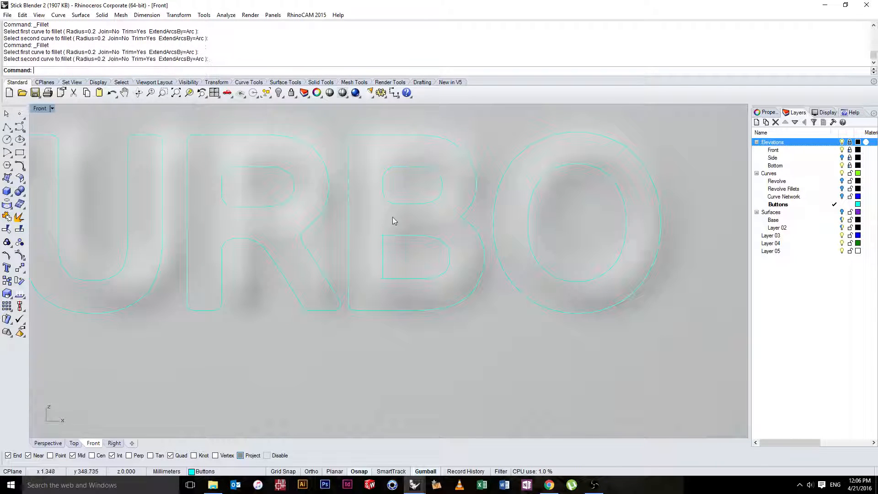
- Fillet the left corners of the B's lower inner loop and the notch between its bowls with a 0.2 mm radius
{"action": "right_click", "coordinate": [391, 241]}
{"action": "left_click", "coordinate": [392, 236]}
{"action": "left_click", "coordinate": [383, 245]}
{"action": "right_click_drag", "start_coordinate": [385, 246], "coordinate": [389, 247]}
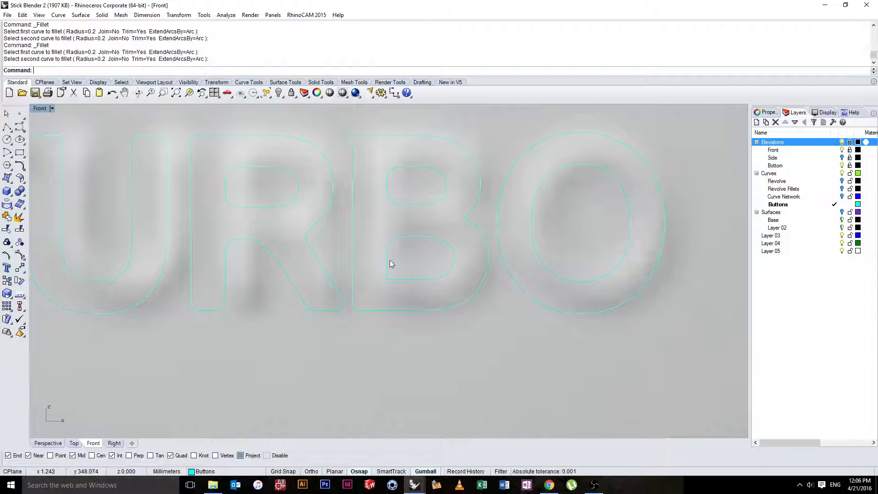
{"action": "right_click", "coordinate": [389, 260]}
{"action": "left_click", "coordinate": [387, 270]}
{"action": "left_click", "coordinate": [396, 279]}
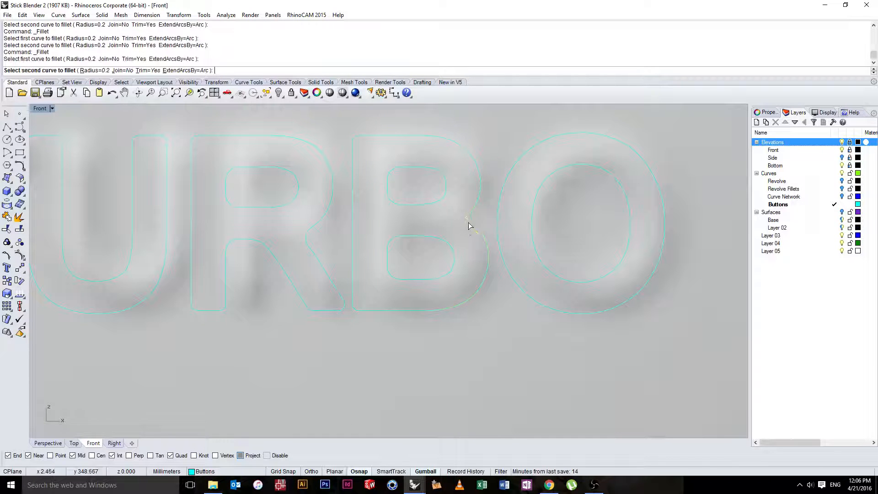
{"action": "scroll", "coordinate": [461, 233], "scroll_direction": "down", "scroll_amount": 5}
{"action": "scroll", "coordinate": [361, 243], "scroll_direction": "down", "scroll_amount": 5}
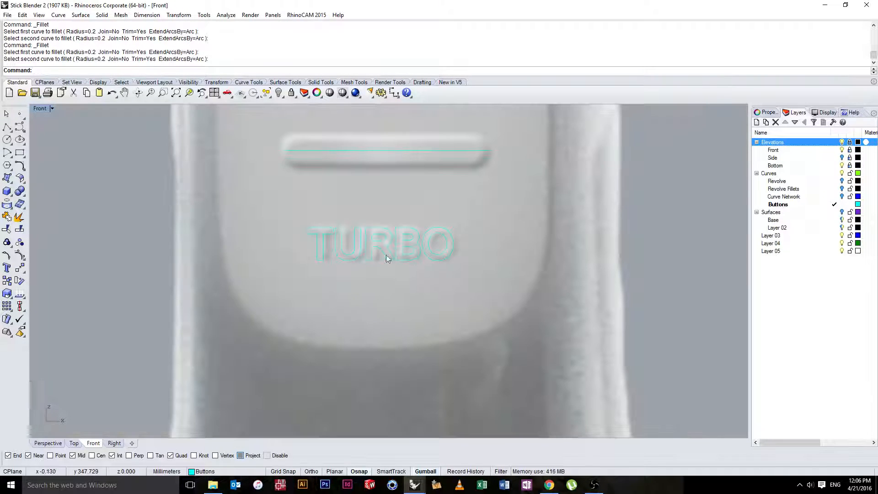
- Delete the duplicate curve lying on the outline of the letter U
{"action": "left_click", "coordinate": [336, 244]}
{"action": "left_click", "coordinate": [354, 253]}
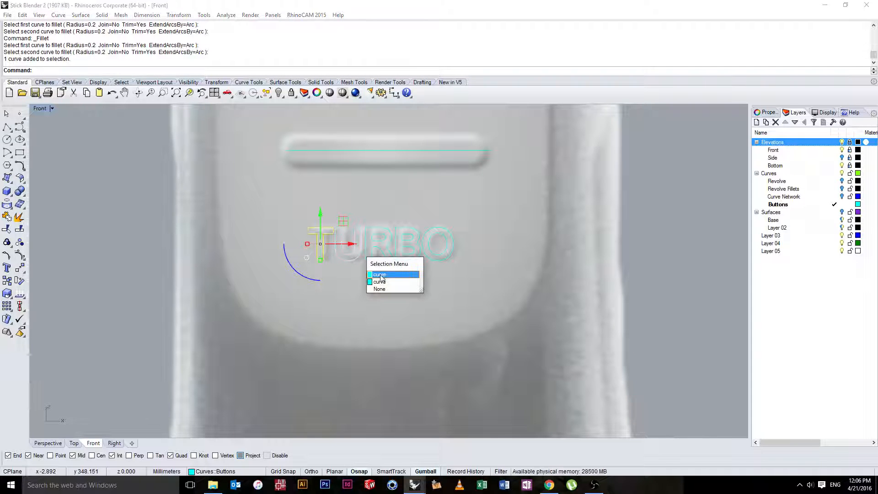
{"action": "left_click", "coordinate": [381, 274]}
{"action": "left_click", "coordinate": [349, 260]}
{"action": "left_click", "coordinate": [372, 289]}
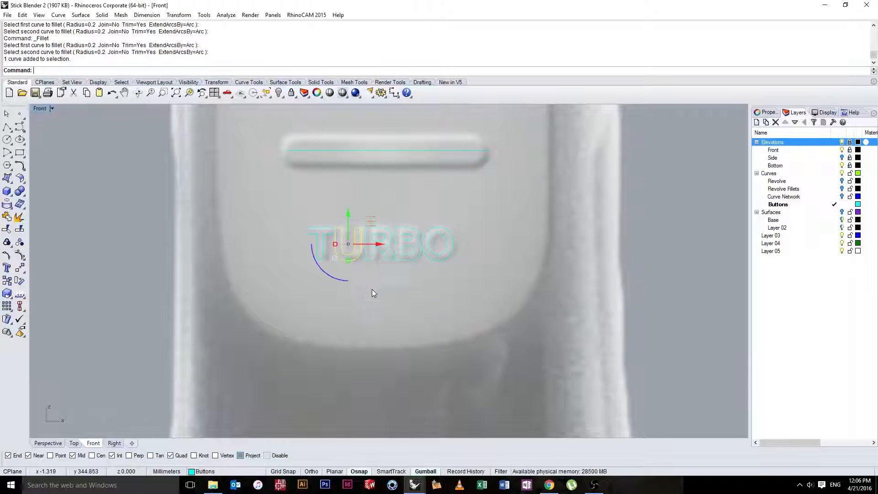
{"action": "key", "text": "Delete"}
- Group all the curves of the TURBO lettering
{"action": "scroll", "coordinate": [354, 232], "scroll_direction": "up", "scroll_amount": 5}
{"action": "left_click", "coordinate": [413, 224]}
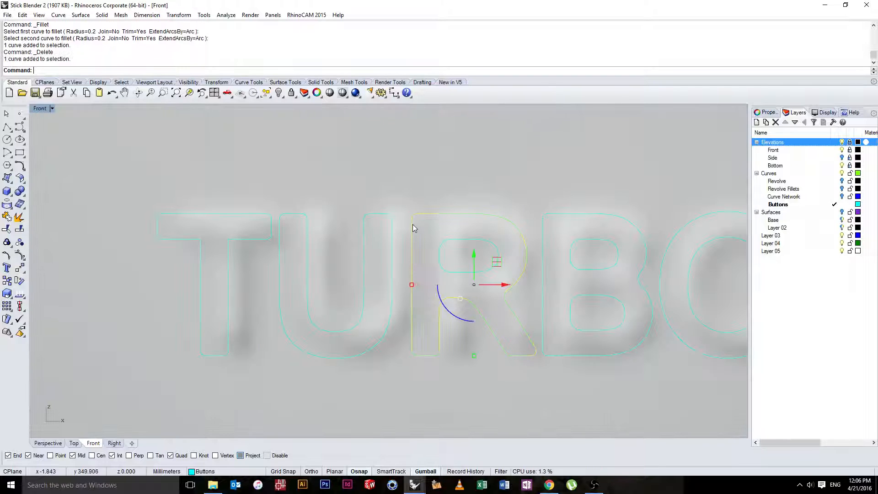
{"action": "left_click", "coordinate": [445, 240]}
{"action": "left_click", "coordinate": [566, 249]}
{"action": "scroll", "coordinate": [457, 224], "scroll_direction": "down", "scroll_amount": 10}
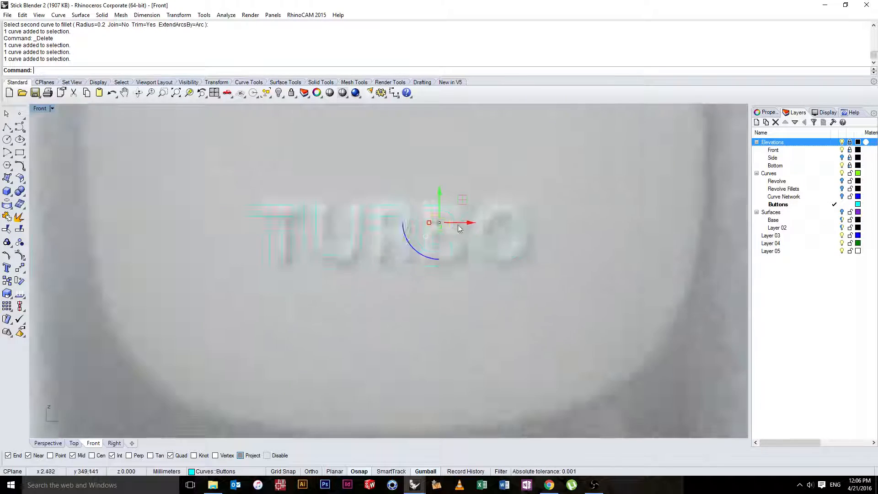
{"action": "left_click_drag", "start_coordinate": [525, 250], "coordinate": [436, 225]}
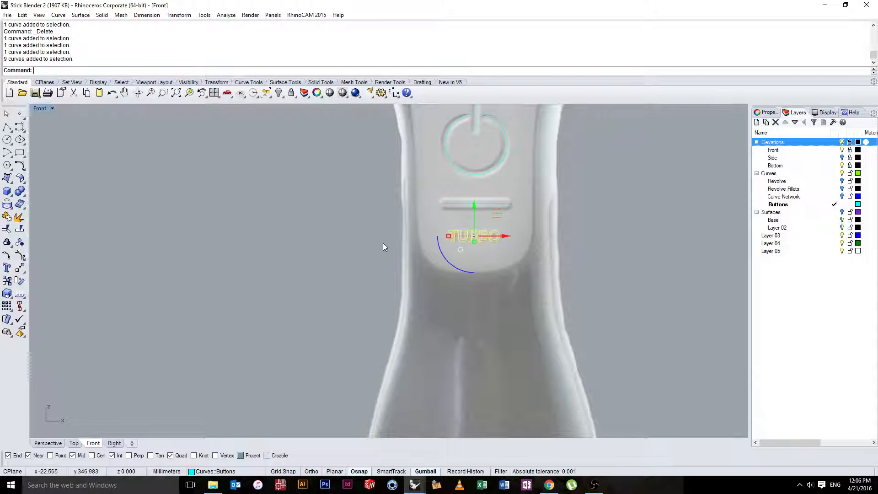
{"action": "type", "text": "group"}
{"action": "key", "text": "Return"}
{"action": "key", "text": "Escape"}
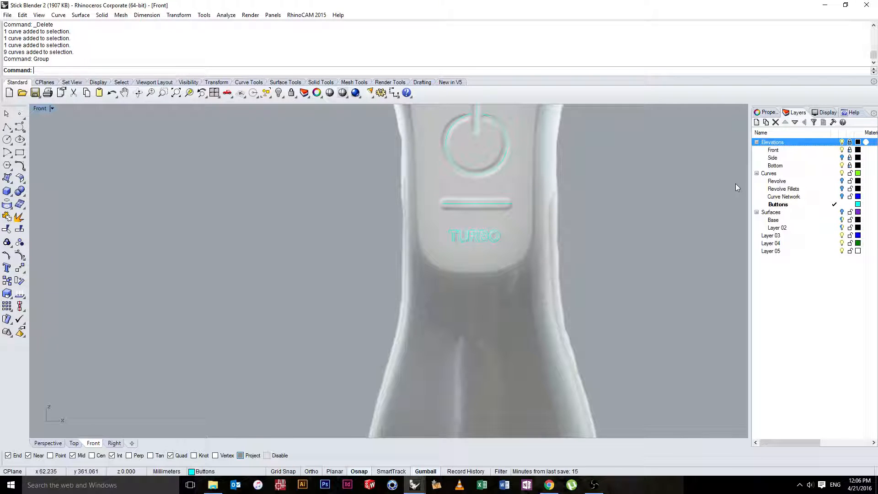
- Turn on the Surfaces layer and its Base sublayer, and select the TURBO lettering group
{"action": "left_click", "coordinate": [841, 219]}
{"action": "left_click", "coordinate": [841, 211]}
{"action": "left_click", "coordinate": [841, 220]}
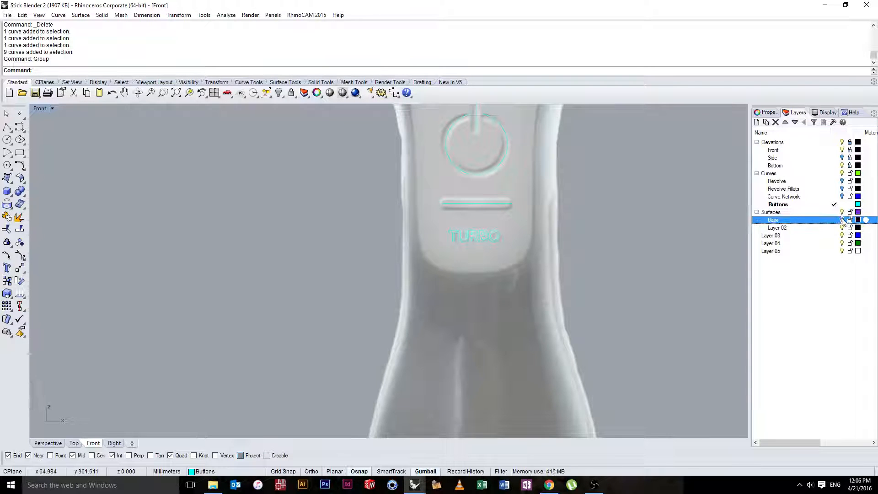
{"action": "scroll", "coordinate": [482, 231], "scroll_direction": "up", "scroll_amount": 3}
{"action": "left_click", "coordinate": [471, 233]}
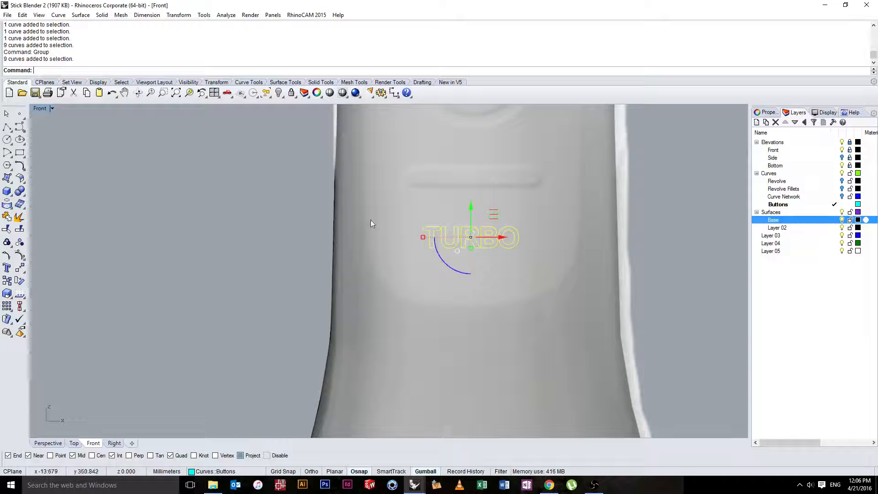
- Explode the grouped TURBO lettering curves into individual segments
{"action": "scroll", "coordinate": [426, 231], "scroll_direction": "up", "scroll_amount": 3}
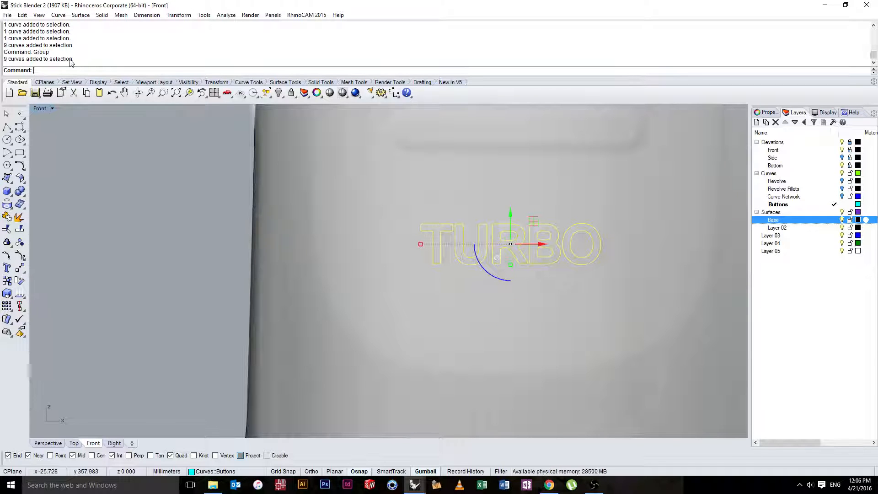
{"action": "left_click", "coordinate": [206, 189]}
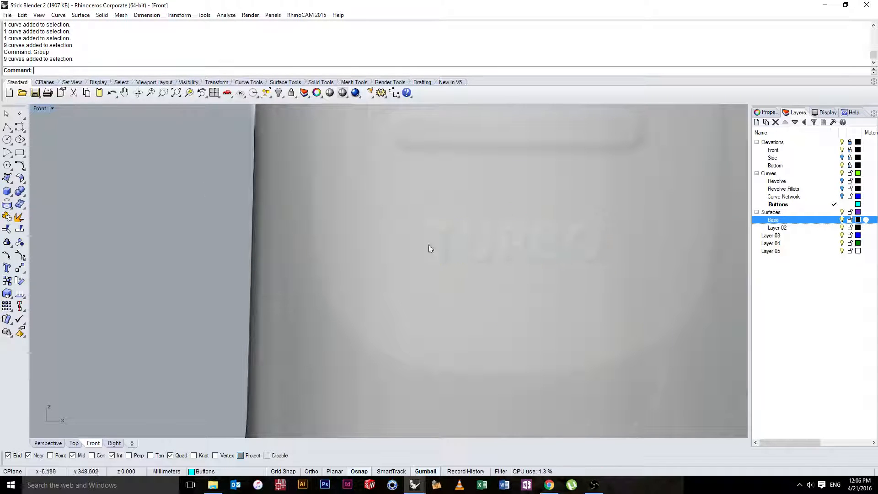
{"action": "left_click", "coordinate": [442, 243]}
{"action": "key", "text": "Return"}
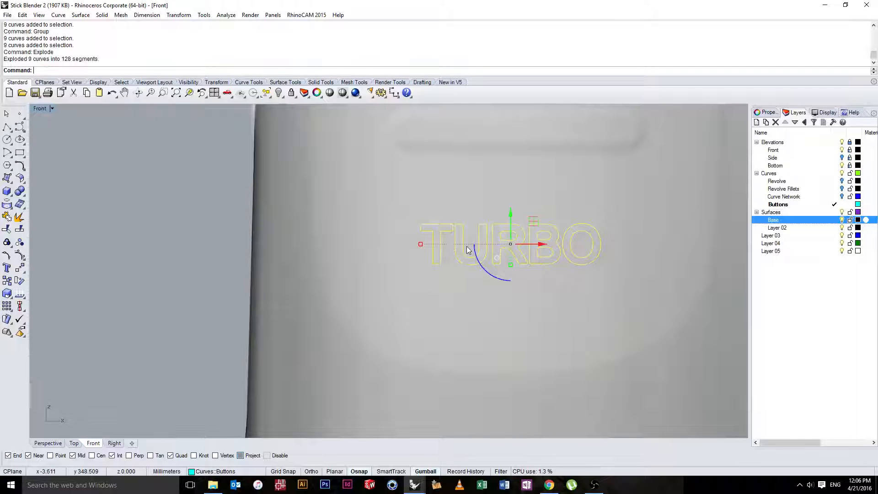
- Hide the Base sublayer and ungroup the exploded TURBO lettering segments
{"action": "left_click", "coordinate": [377, 166]}
{"action": "scroll", "coordinate": [565, 254], "scroll_direction": "up", "scroll_amount": 4}
{"action": "scroll", "coordinate": [491, 228], "scroll_direction": "down", "scroll_amount": 3}
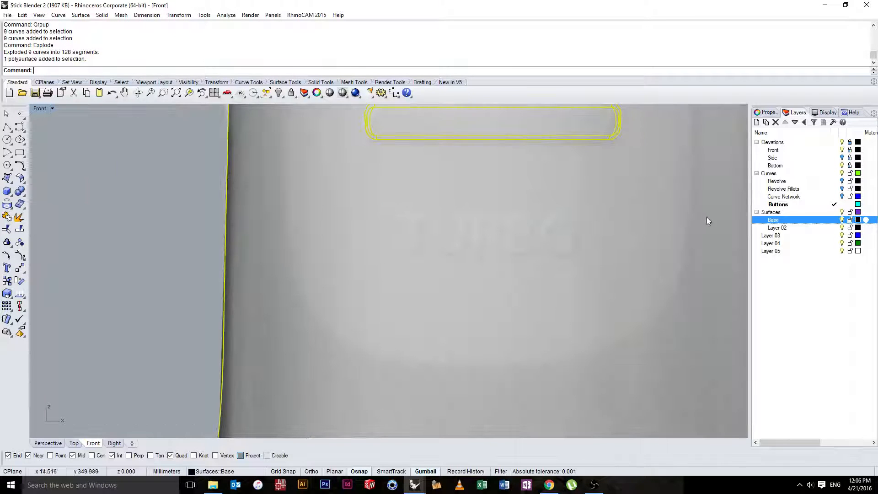
{"action": "key", "text": "Escape"}
{"action": "scroll", "coordinate": [516, 242], "scroll_direction": "up", "scroll_amount": 4}
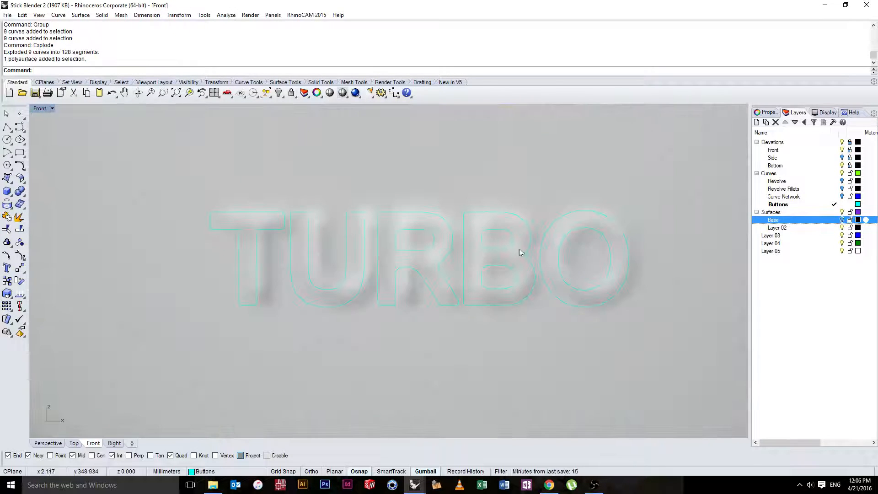
{"action": "left_click", "coordinate": [492, 251]}
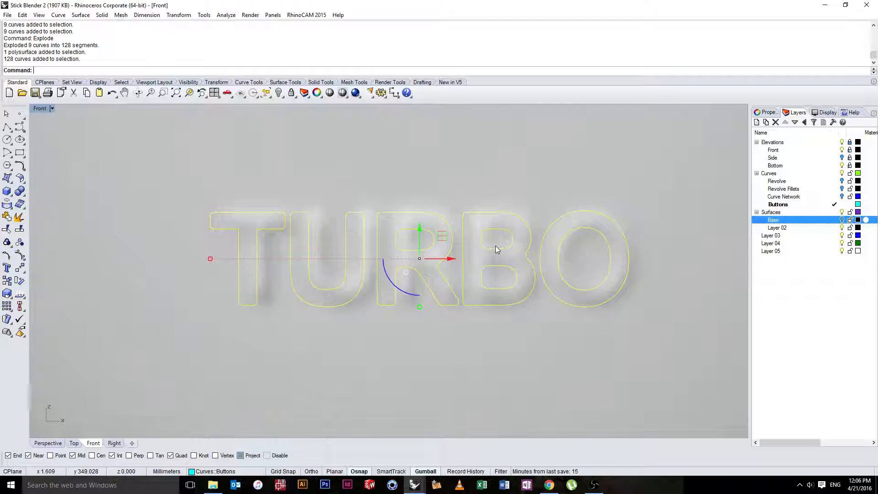
{"action": "type", "text": "Ungroup"}
{"action": "key", "text": "Return"}
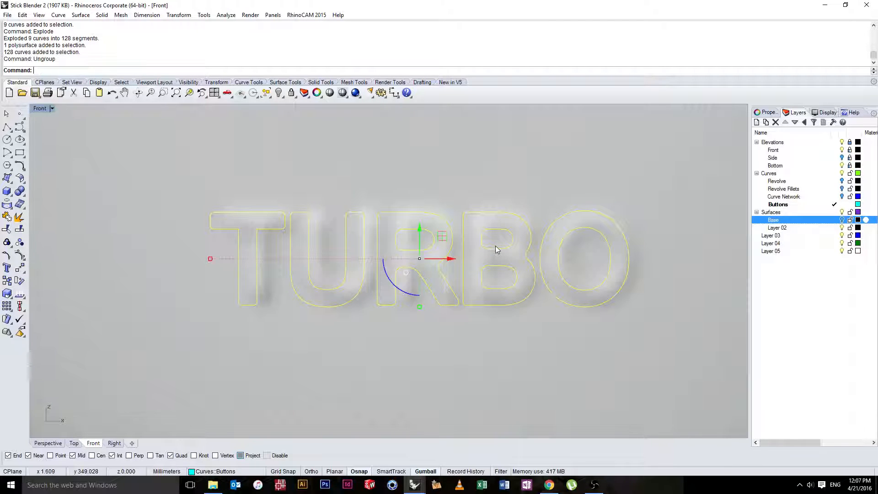
- Select the individual segments of the B's upper inner loop
{"action": "left_click", "coordinate": [525, 236]}
{"action": "left_click", "coordinate": [513, 239], "text": "shift"}
{"action": "scroll", "coordinate": [512, 234], "scroll_direction": "up", "scroll_amount": 2}
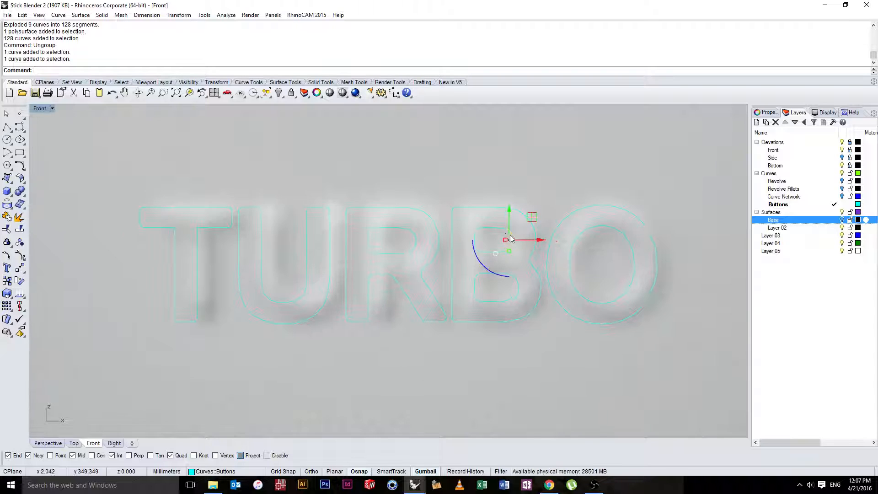
{"action": "left_click", "coordinate": [499, 229], "text": "shift"}
{"action": "left_click", "coordinate": [487, 228], "text": "shift"}
{"action": "left_click", "coordinate": [476, 234], "text": "shift"}
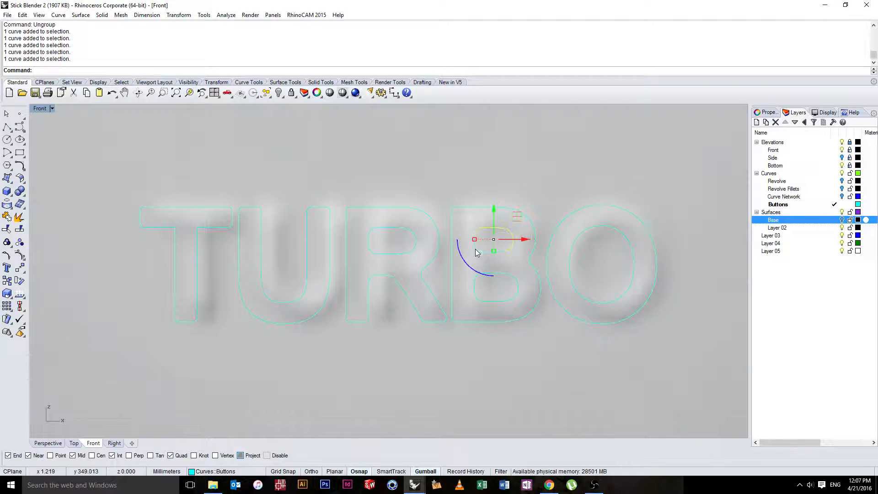
- Undo the ungrouping, the Base sublayer's visibility change and the explode of the TURBO lettering
{"action": "key", "text": "ctrl+z"}
{"action": "key", "text": "ctrl+z"}
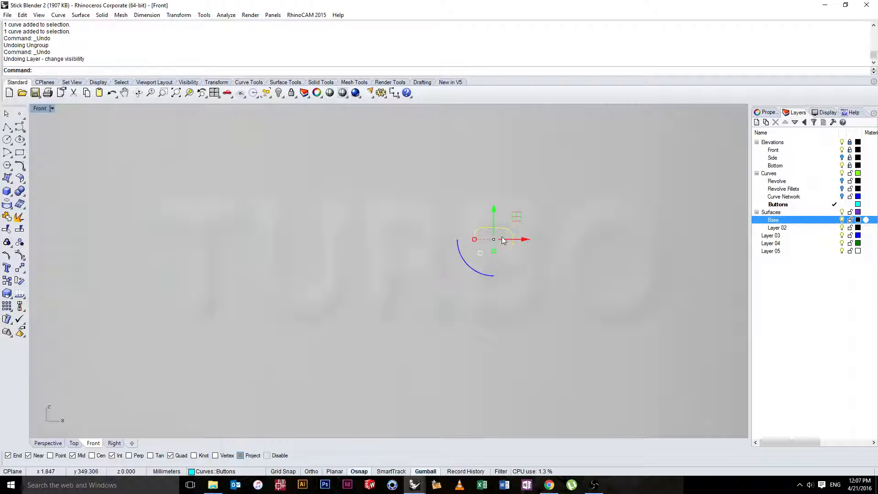
{"action": "key", "text": "ctrl+z"}
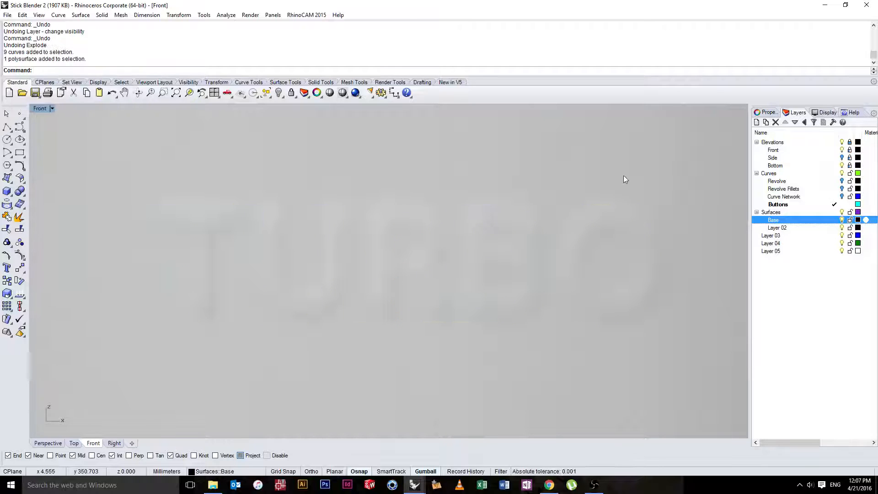
- Hide the Base sublayer and ungroup the TURBO lettering curves
{"action": "left_click", "coordinate": [841, 220]}
{"action": "left_click", "coordinate": [598, 209]}
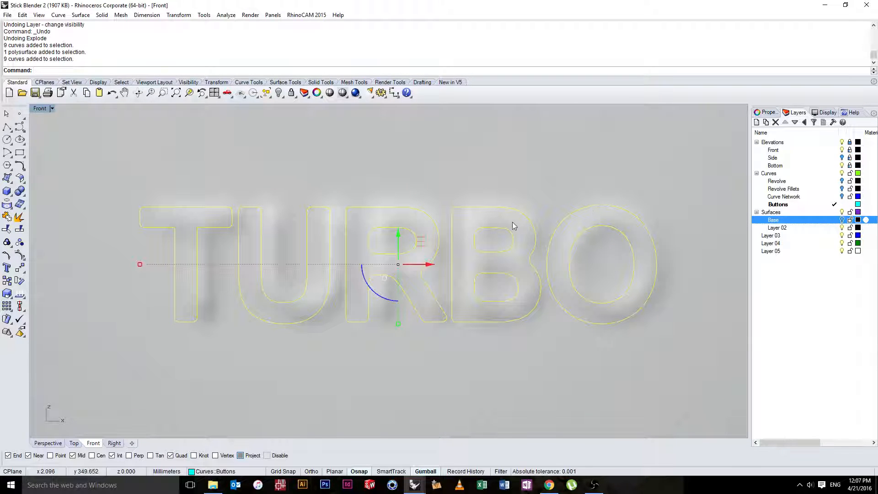
{"action": "type", "text": "Ung"}
{"action": "key", "text": "Return"}
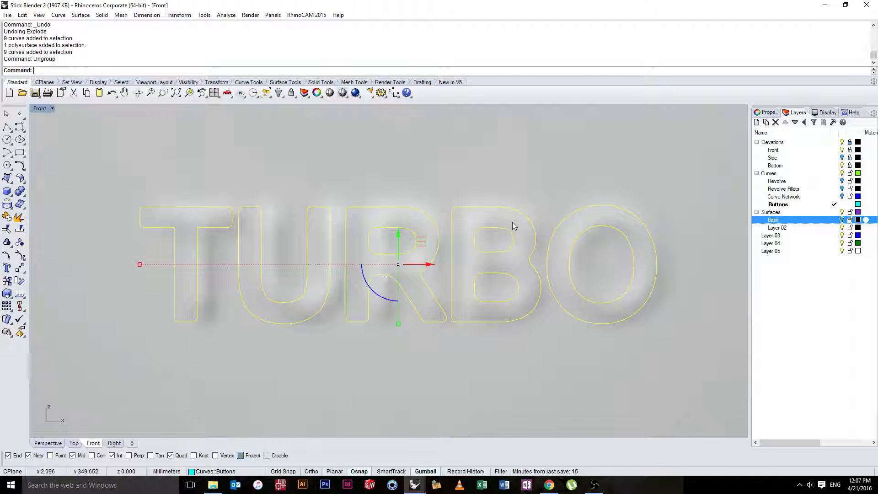
- Move the B and O curves slightly to the right along X to match the reference image
{"action": "left_click_drag", "start_coordinate": [561, 267], "coordinate": [495, 200]}
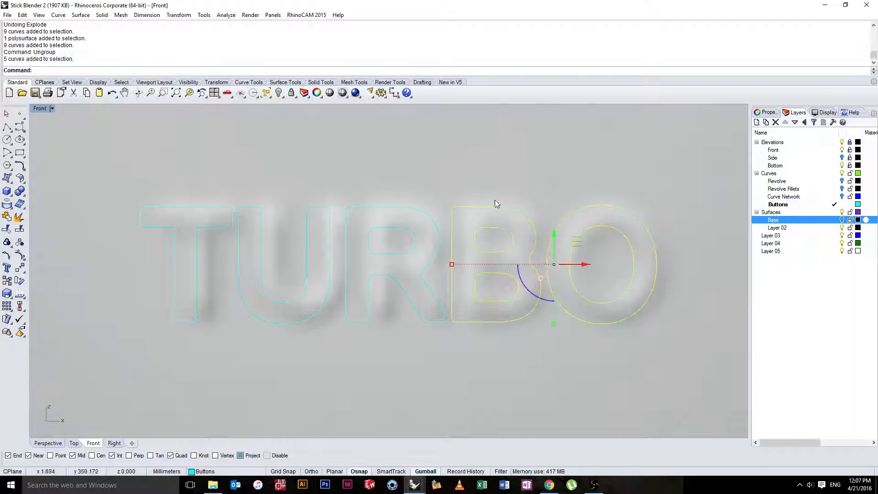
{"action": "left_click_drag", "start_coordinate": [586, 265], "coordinate": [559, 264]}
{"action": "left_click", "coordinate": [543, 188]}
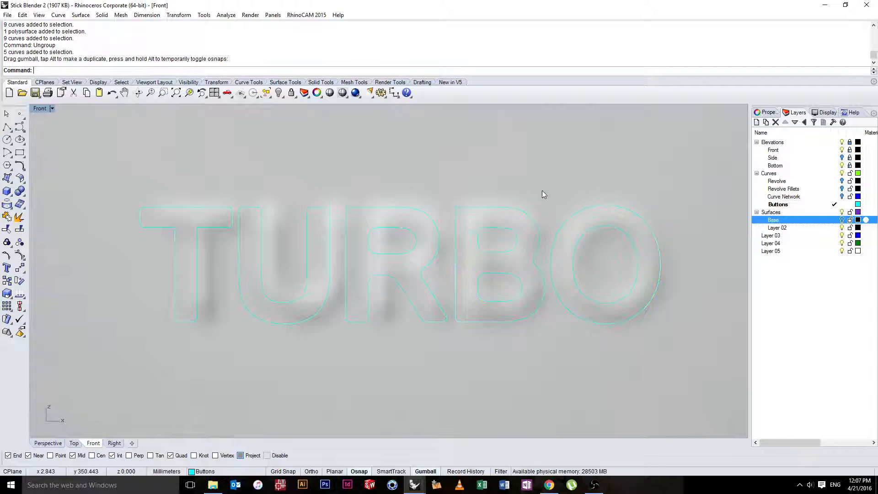
- Move the T outline slightly to the left, away from the U
{"action": "right_click_drag", "start_coordinate": [369, 333], "coordinate": [448, 311]}
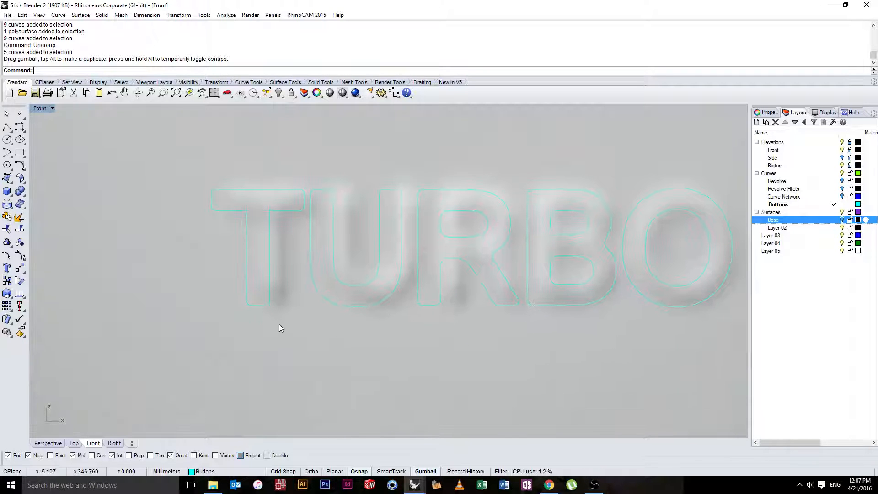
{"action": "left_click", "coordinate": [269, 274]}
{"action": "mouse_move", "coordinate": [270, 247]}
{"action": "left_mouse_down"}
{"action": "mouse_move", "coordinate": [278, 247]}
{"action": "mouse_move", "coordinate": [247, 247]}
{"action": "mouse_move", "coordinate": [259, 242]}
{"action": "left_mouse_up"}
{"action": "left_click", "coordinate": [383, 159]}
- Shift the B and O curves a little further right to widen the gap after the R
{"action": "right_click_drag", "start_coordinate": [411, 185], "coordinate": [355, 180]}
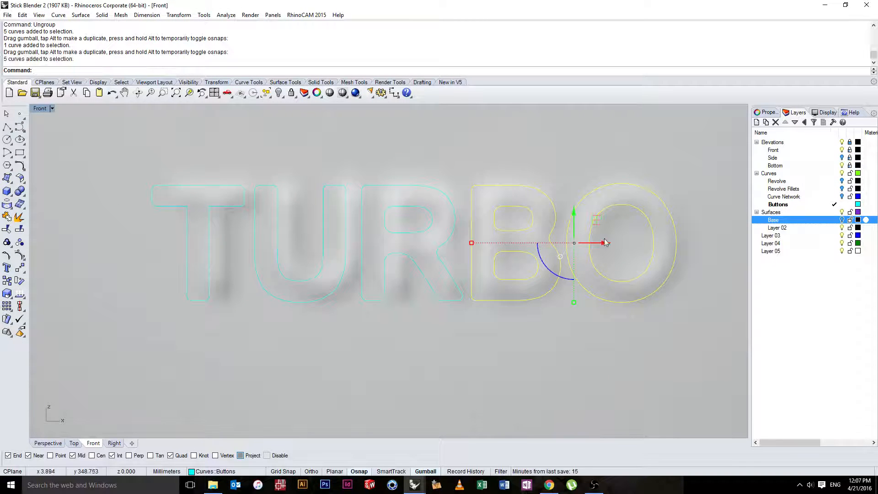
{"action": "left_click_drag", "start_coordinate": [605, 243], "coordinate": [575, 158]}
{"action": "left_click", "coordinate": [412, 238]}
- Draw a straight vertical line down from the left end of the T's crossbar to about the lettering's baseline
{"action": "scroll", "coordinate": [413, 240], "scroll_direction": "down", "scroll_amount": 8}
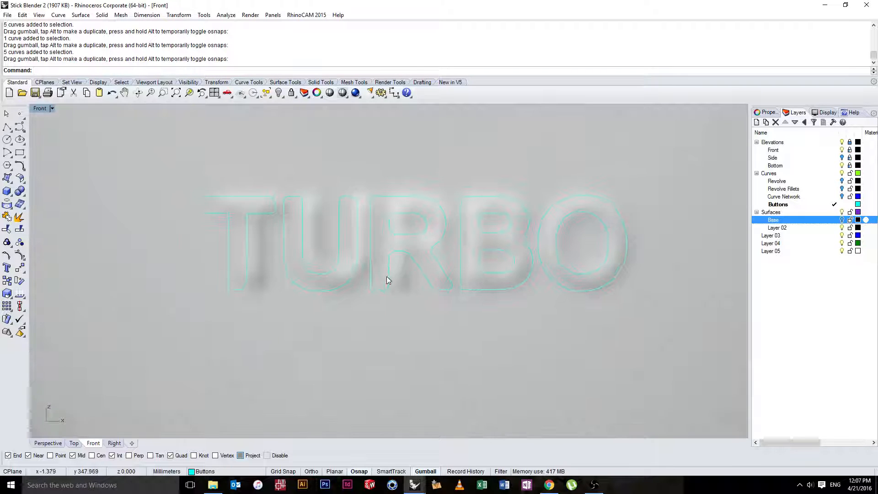
{"action": "scroll", "coordinate": [398, 295], "scroll_direction": "down", "scroll_amount": 3}
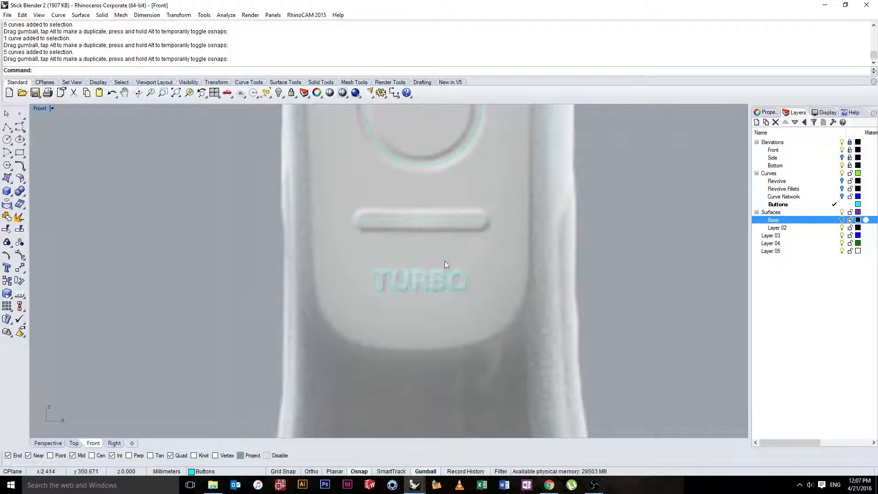
{"action": "scroll", "coordinate": [446, 264], "scroll_direction": "down", "scroll_amount": 6}
{"action": "scroll", "coordinate": [460, 294], "scroll_direction": "up", "scroll_amount": 7}
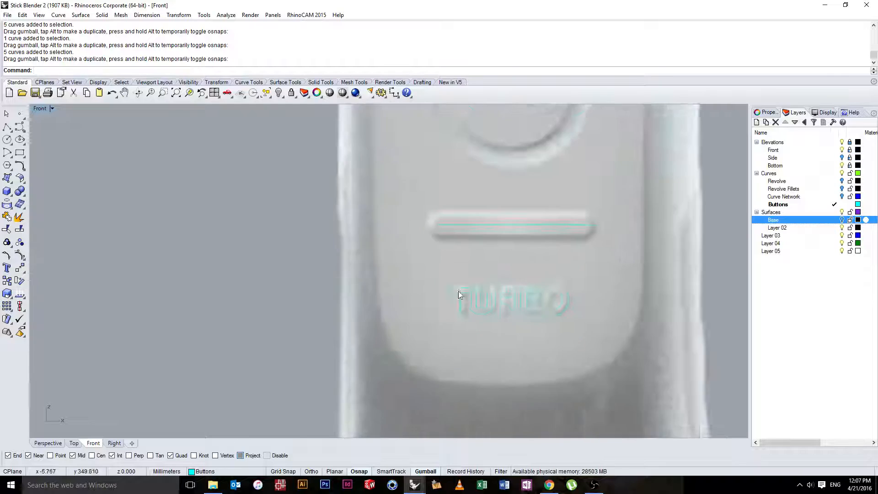
{"action": "scroll", "coordinate": [458, 293], "scroll_direction": "up", "scroll_amount": 3}
{"action": "right_click_drag", "start_coordinate": [461, 251], "coordinate": [298, 190]}
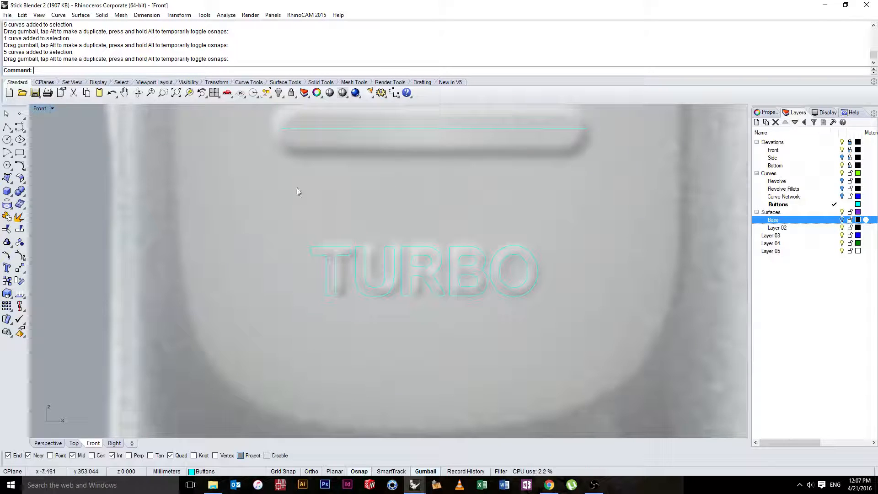
{"action": "left_click", "coordinate": [7, 127]}
{"action": "scroll", "coordinate": [312, 247], "scroll_direction": "up", "scroll_amount": 3}
{"action": "left_click", "coordinate": [307, 252]}
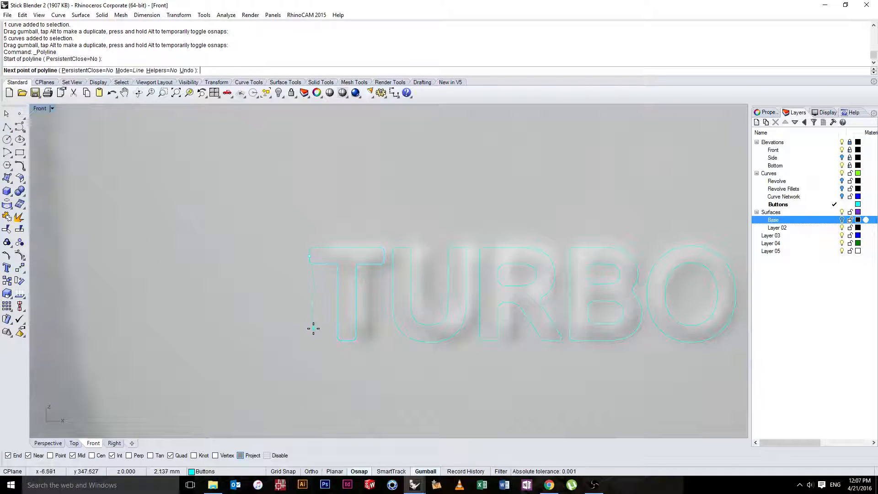
{"action": "left_click", "coordinate": [309, 339], "text": "shift"}
{"action": "right_click", "coordinate": [309, 339]}
- Draw a horizontal line from the O's right quadrant across the lettering to just past the vertical line beside the T
{"action": "right_click_drag", "start_coordinate": [345, 316], "coordinate": [255, 302]}
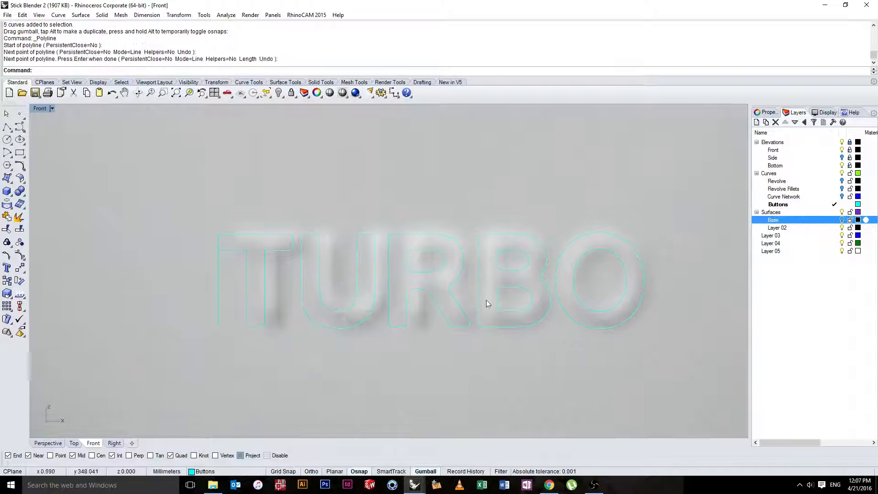
{"action": "right_click", "coordinate": [645, 284]}
{"action": "left_click", "coordinate": [645, 281]}
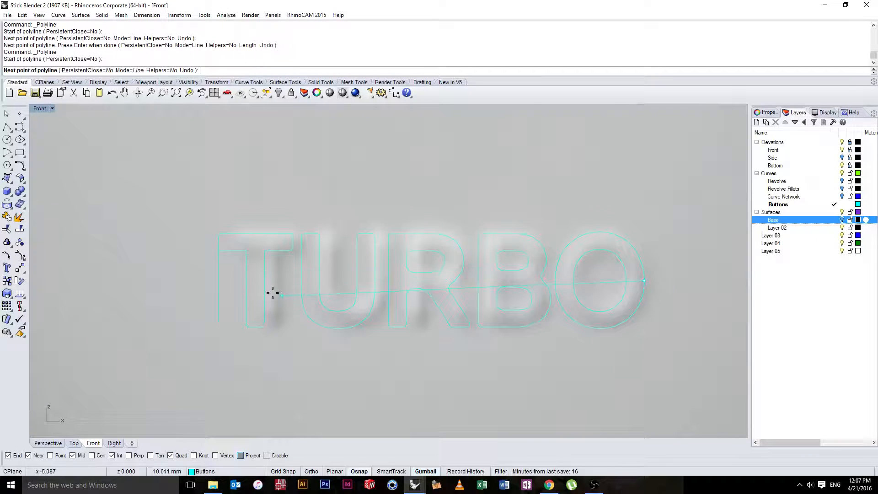
{"action": "left_click", "coordinate": [203, 281], "text": "shift"}
{"action": "right_click", "coordinate": [204, 282]}
- Trim the vertical and horizontal lines to each other, removing the lower end and the left overhang at their intersection
{"action": "left_click", "coordinate": [222, 280]}
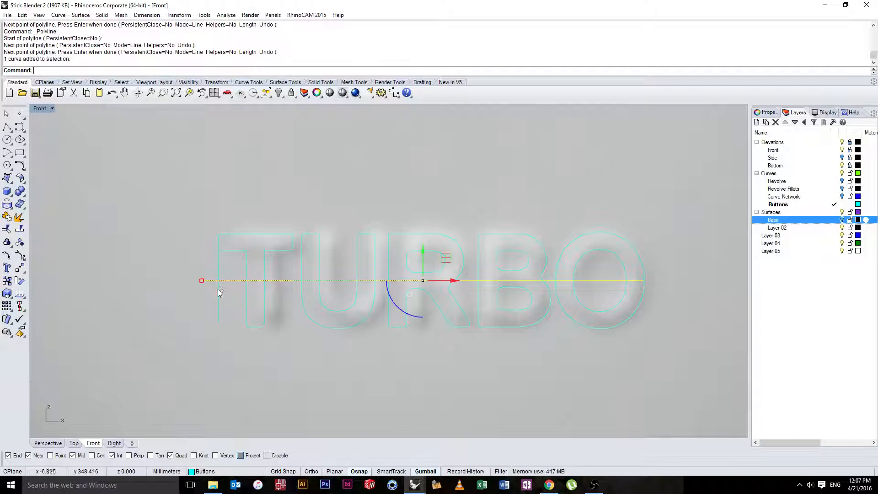
{"action": "left_click", "coordinate": [217, 292], "text": "shift"}
{"action": "key", "text": "Return"}
{"action": "left_click", "coordinate": [219, 296]}
{"action": "left_click", "coordinate": [213, 281]}
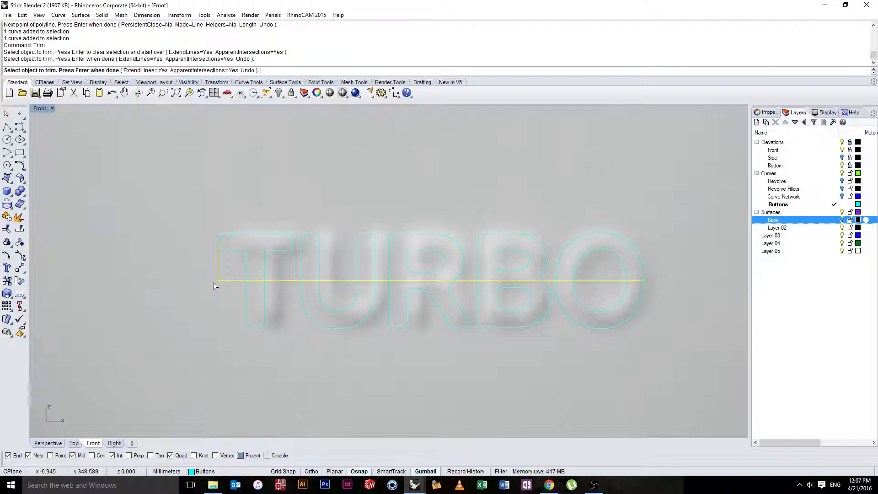
{"action": "right_click", "coordinate": [213, 282]}
- Examine the placement of the lettering and its horizontal line relative to the button area and the blender body
{"action": "left_click", "coordinate": [224, 280]}
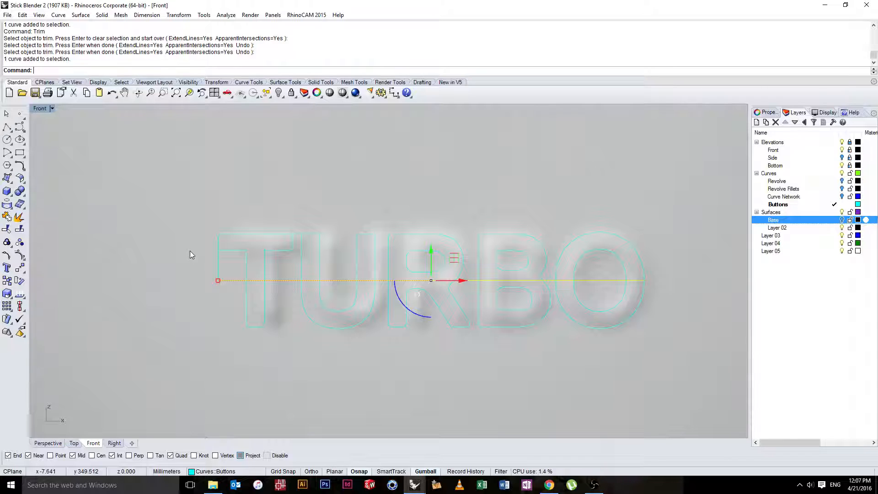
{"action": "scroll", "coordinate": [339, 227], "scroll_direction": "down", "scroll_amount": 17}
{"action": "right_click_drag", "start_coordinate": [305, 269], "coordinate": [402, 219]}
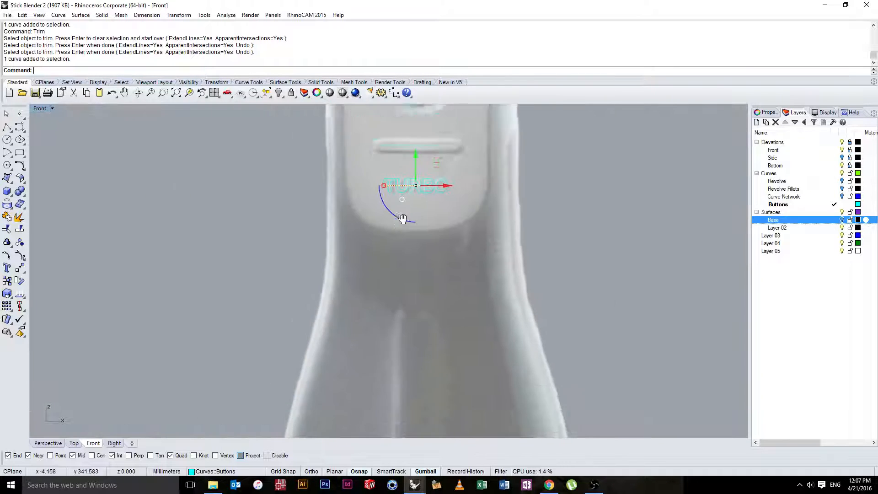
{"action": "scroll", "coordinate": [427, 281], "scroll_direction": "down", "scroll_amount": 10}
{"action": "scroll", "coordinate": [426, 336], "scroll_direction": "up", "scroll_amount": 9}
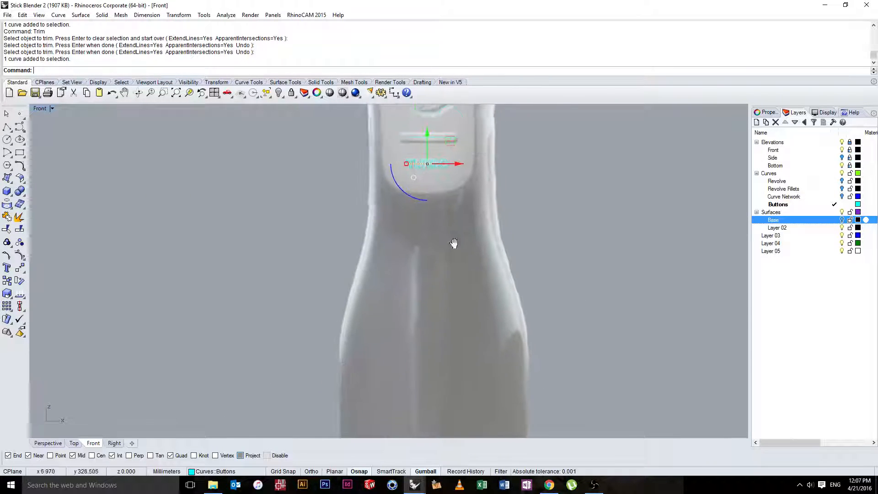
{"action": "right_click_drag", "start_coordinate": [454, 243], "coordinate": [463, 281]}
{"action": "left_click", "coordinate": [298, 196]}
{"action": "scroll", "coordinate": [446, 191], "scroll_direction": "down", "scroll_amount": 3}
{"action": "scroll", "coordinate": [443, 223], "scroll_direction": "up", "scroll_amount": 1}
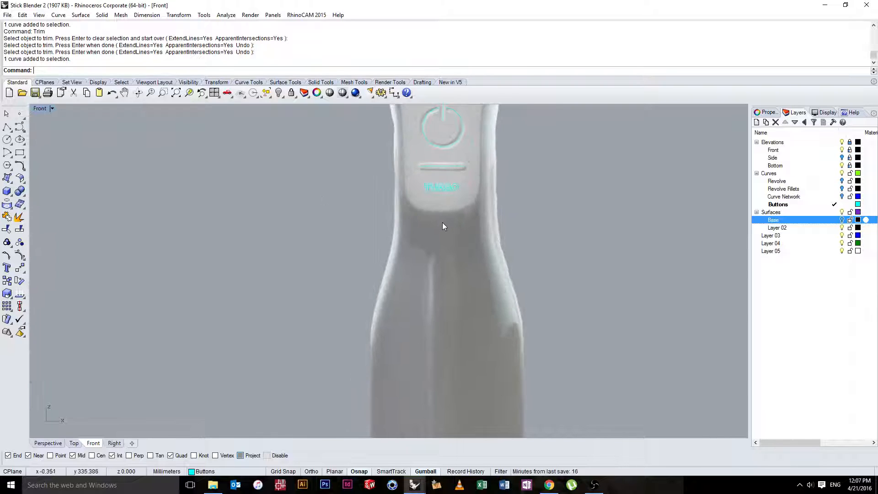
{"action": "scroll", "coordinate": [443, 224], "scroll_direction": "up", "scroll_amount": 2}
- Draw a vertical centre line from the origin (0) up past the top of the blender
{"action": "left_click", "coordinate": [8, 126]}
{"action": "scroll", "coordinate": [255, 211], "scroll_direction": "down", "scroll_amount": 4}
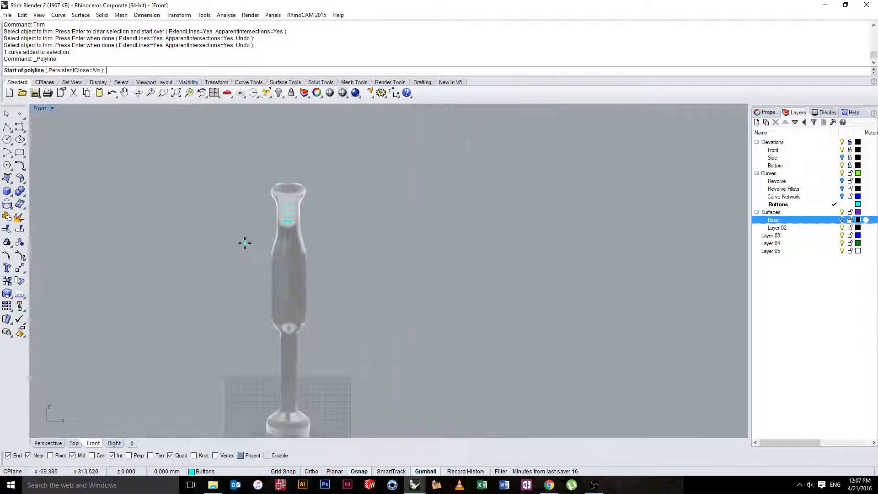
{"action": "type", "text": "-"}
{"action": "key", "text": "BackSpace"}
{"action": "type", "text": "0"}
{"action": "key", "text": "Return"}
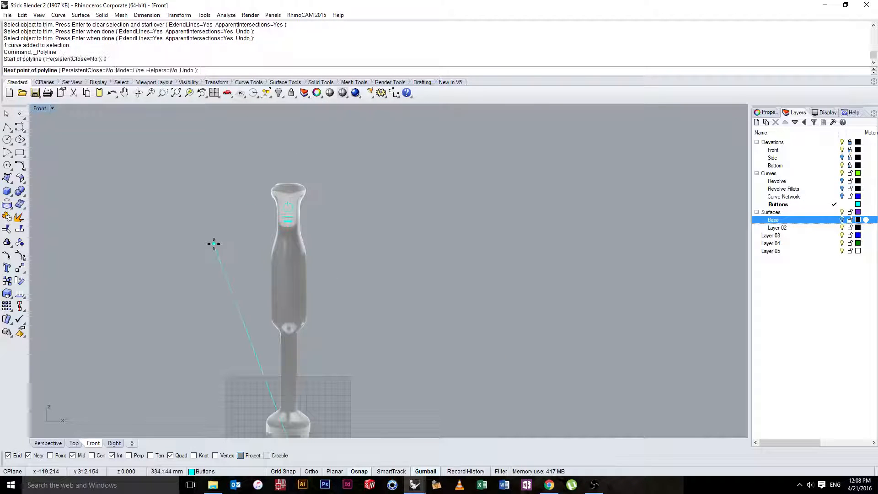
{"action": "left_click", "coordinate": [288, 141]}
{"action": "key", "text": "Return"}
- Move the TURBO letter curves from the midpoint of their horizontal line to its intersection with the vertical centre line
{"action": "scroll", "coordinate": [378, 290], "scroll_direction": "up", "scroll_amount": 10}
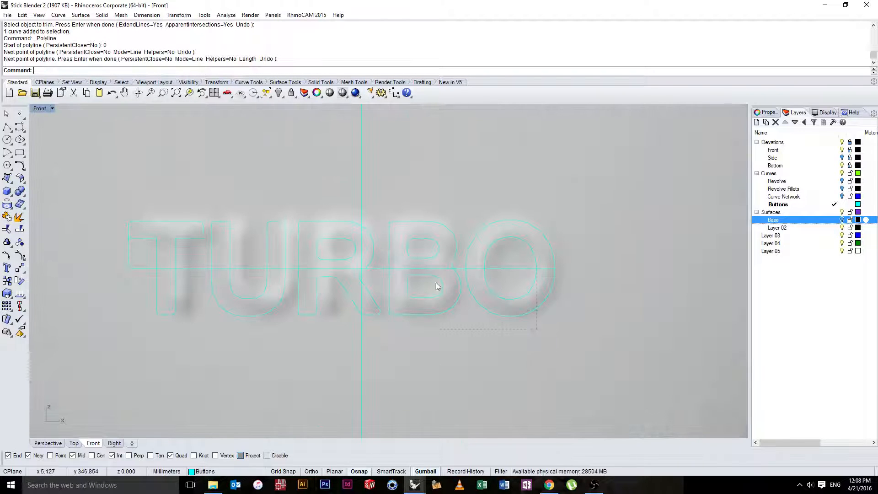
{"action": "left_click_drag", "start_coordinate": [435, 281], "coordinate": [402, 244]}
{"action": "left_click", "coordinate": [348, 256], "text": "shift"}
{"action": "left_click", "coordinate": [315, 219], "text": "shift"}
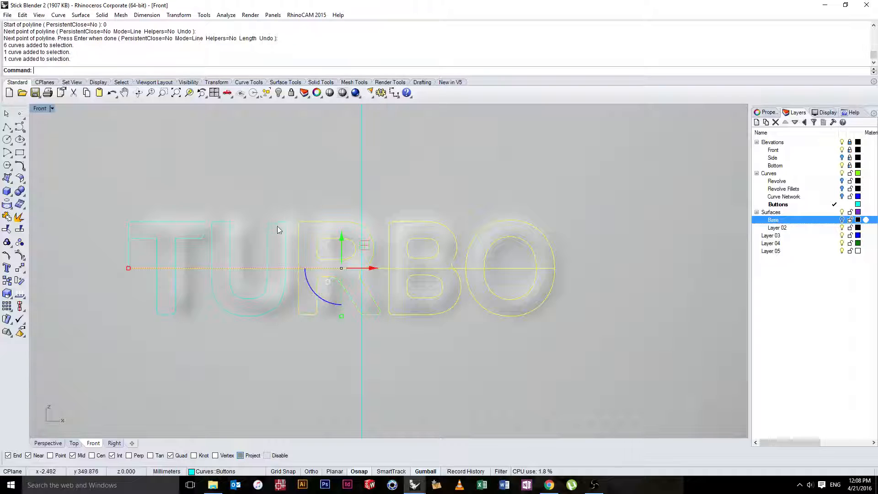
{"action": "left_click", "coordinate": [268, 227], "text": "shift"}
{"action": "left_click", "coordinate": [201, 224], "text": "shift"}
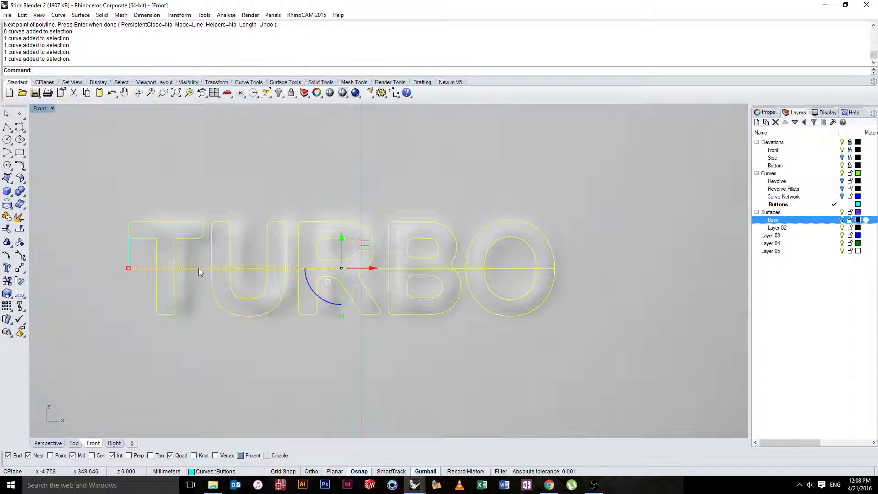
{"action": "type", "text": "Move"}
{"action": "key", "text": "Return"}
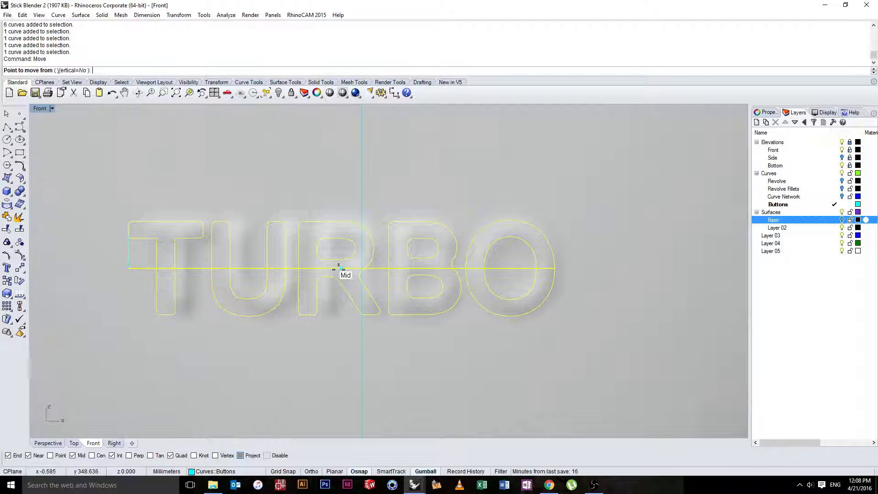
{"action": "left_click", "coordinate": [341, 268]}
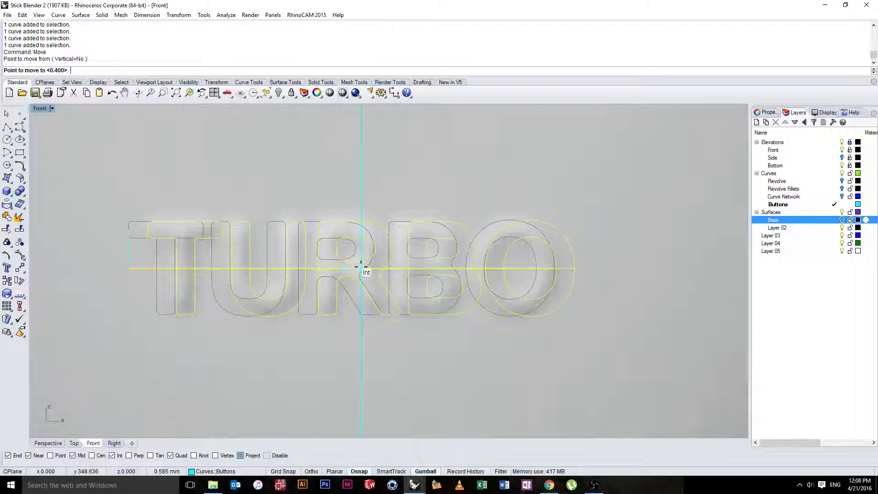
{"action": "left_click", "coordinate": [361, 268]}
{"action": "key", "text": "Escape"}
- Delete the horizontal guide line through the lettering and the short vertical guide line beside the T
{"action": "scroll", "coordinate": [340, 251], "scroll_direction": "down", "scroll_amount": 4}
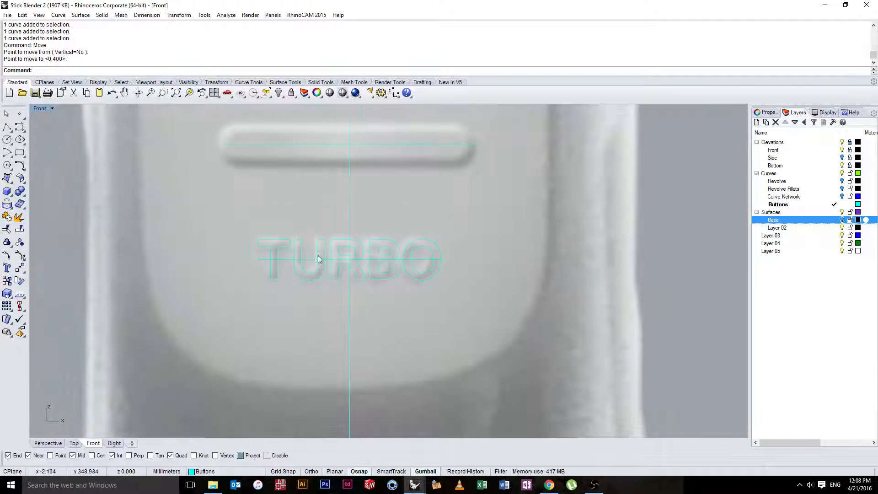
{"action": "left_click", "coordinate": [313, 257]}
{"action": "key", "text": "Delete"}
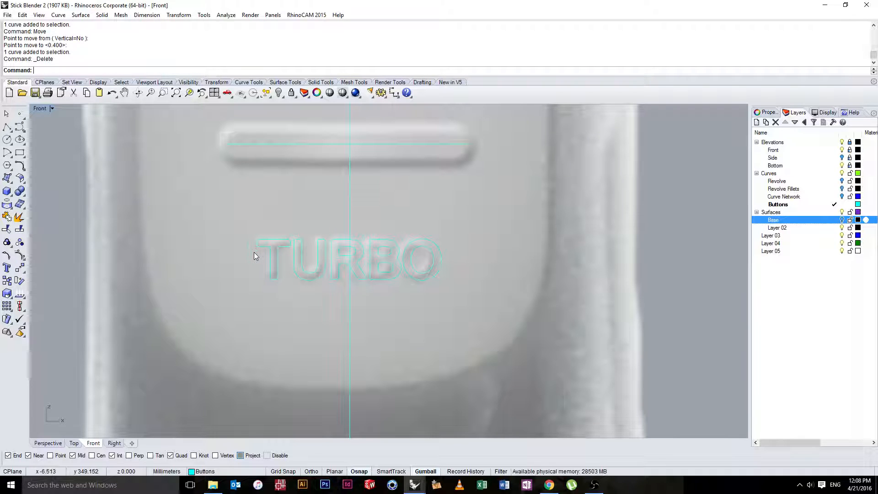
{"action": "left_click", "coordinate": [251, 252]}
{"action": "key", "text": "Delete"}
- Delete the vertical centre line running through the lettering and the blender body
{"action": "left_click", "coordinate": [350, 193]}
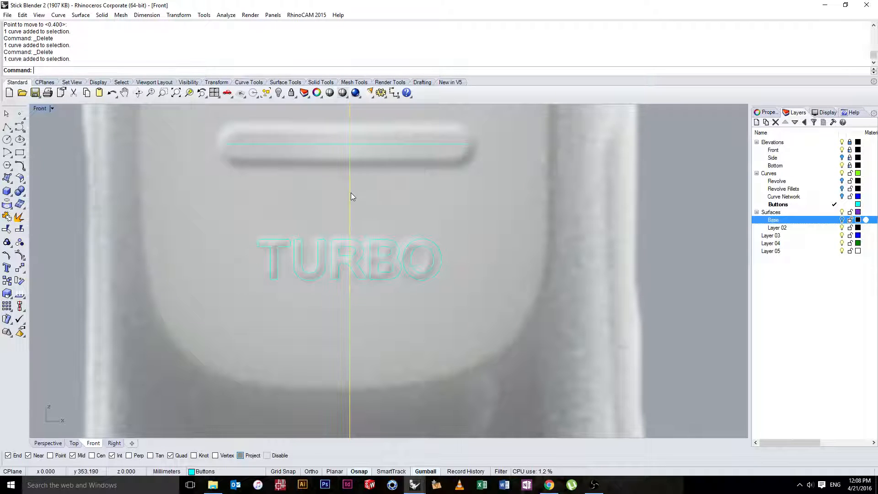
{"action": "key", "text": "Delete"}
{"action": "scroll", "coordinate": [347, 223], "scroll_direction": "down", "scroll_amount": 4}
{"action": "scroll", "coordinate": [347, 220], "scroll_direction": "down", "scroll_amount": 2}
{"action": "scroll", "coordinate": [368, 228], "scroll_direction": "up", "scroll_amount": 4}
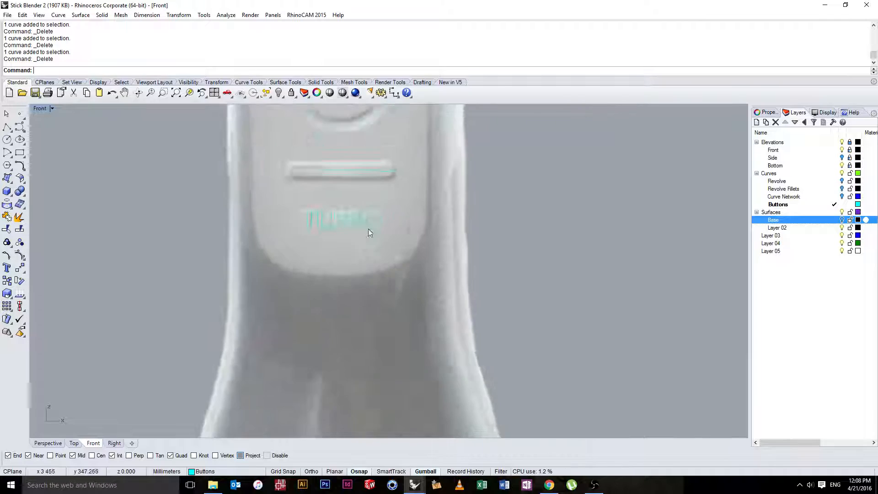
- Show the Base layer and project all the TURBO letter curves onto the blender body surfaces from the Front view
{"action": "left_click", "coordinate": [841, 220]}
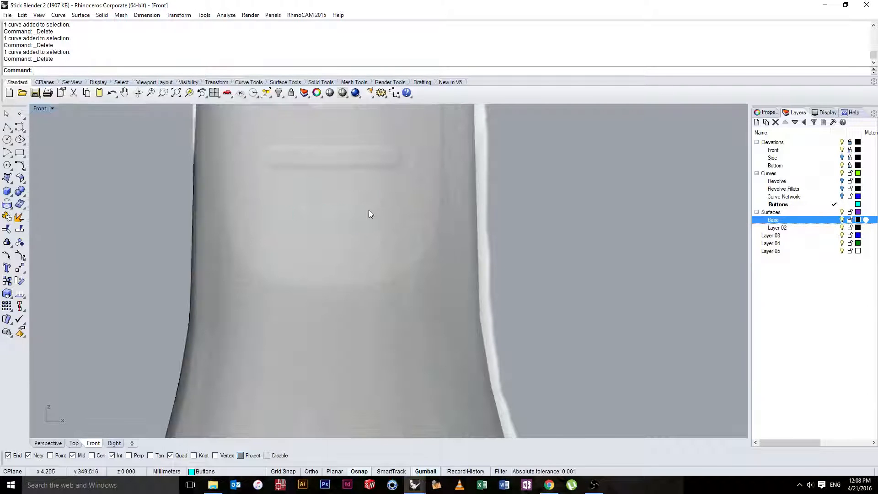
{"action": "key", "text": "Return"}
{"action": "scroll", "coordinate": [371, 215], "scroll_direction": "up", "scroll_amount": 2}
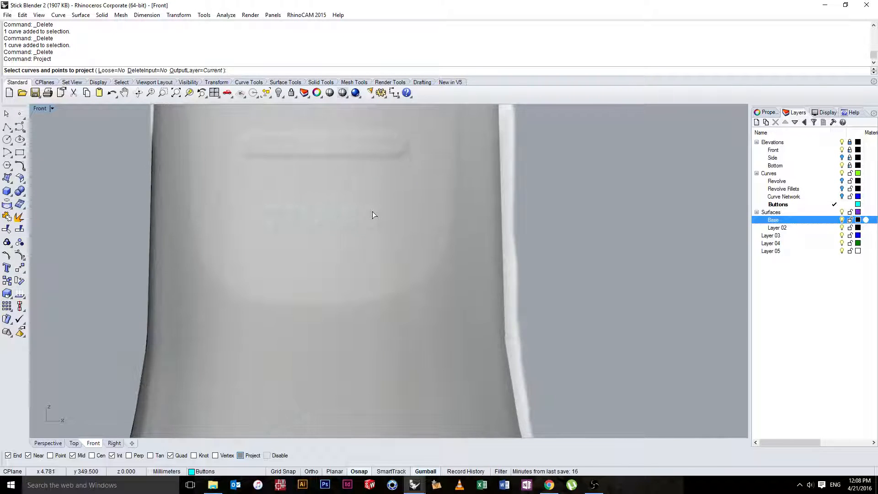
{"action": "scroll", "coordinate": [383, 224], "scroll_direction": "up", "scroll_amount": 4}
{"action": "left_click", "coordinate": [377, 212]}
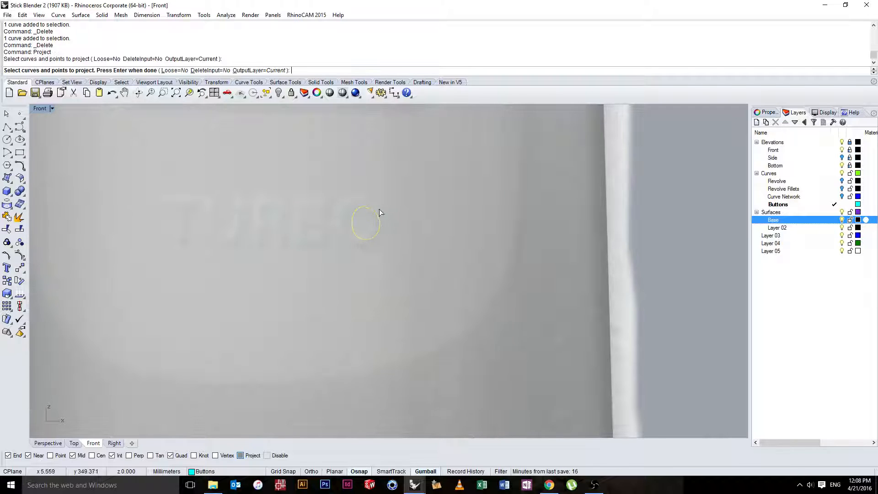
{"action": "left_click", "coordinate": [379, 207]}
{"action": "left_click", "coordinate": [333, 204]}
{"action": "left_click", "coordinate": [328, 210]}
{"action": "left_click", "coordinate": [311, 230]}
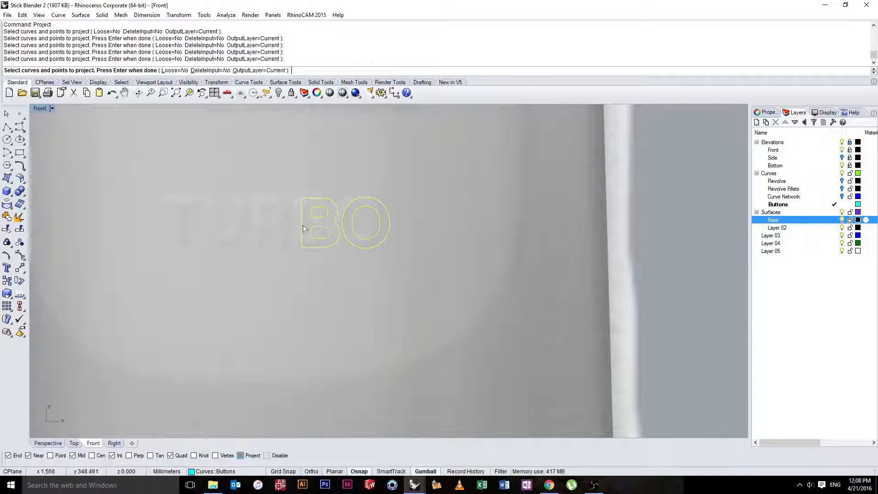
{"action": "left_click", "coordinate": [282, 213]}
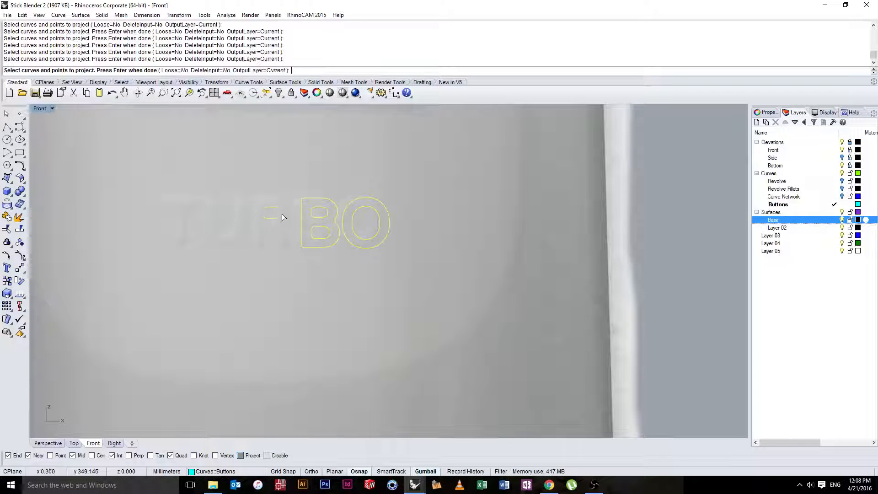
{"action": "left_click", "coordinate": [236, 211]}
{"action": "left_click", "coordinate": [196, 209]}
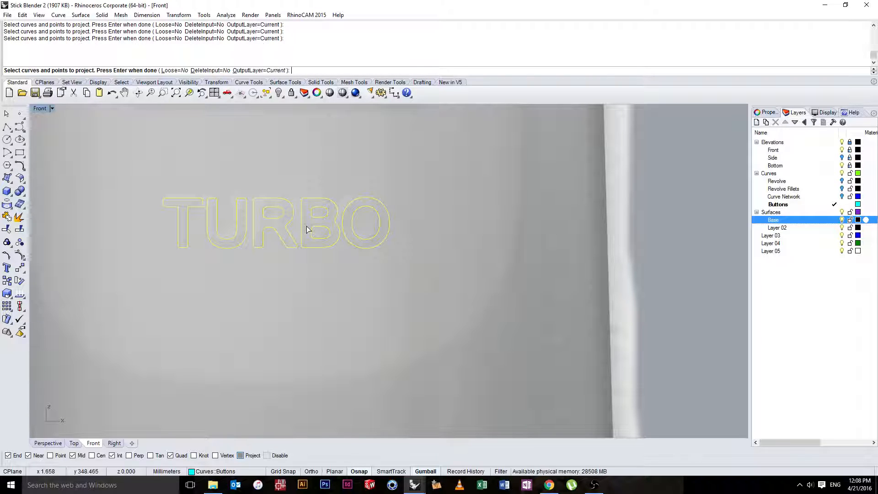
{"action": "key", "text": "Return"}
{"action": "scroll", "coordinate": [307, 226], "scroll_direction": "down", "scroll_amount": 5}
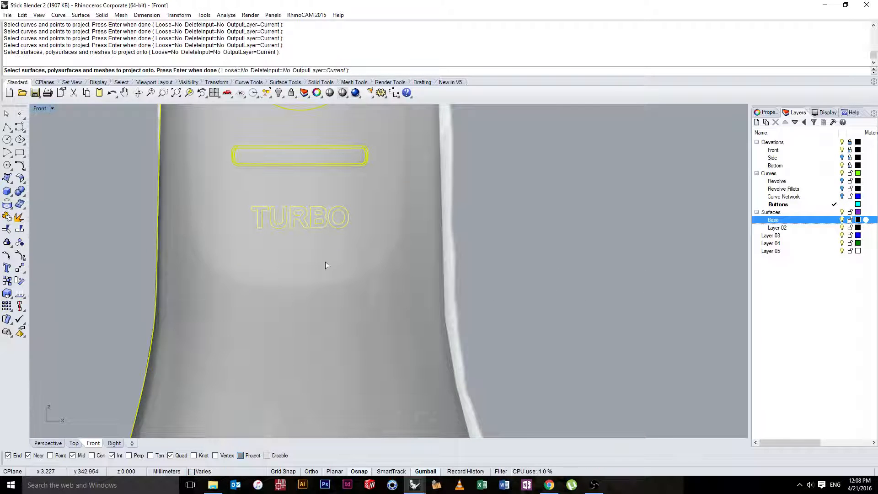
{"action": "key", "text": "Return"}
- Delete the projected TURBO curves on the side of the blender body that has no buttons
{"action": "right_click_drag", "start_coordinate": [117, 173], "coordinate": [195, 197]}
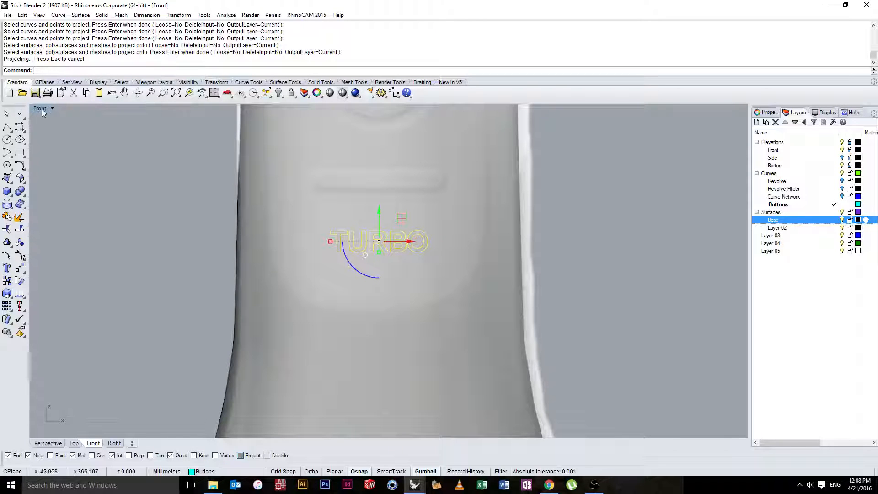
{"action": "double_click", "coordinate": [40, 108]}
{"action": "right_click_drag", "start_coordinate": [433, 164], "coordinate": [575, 207]}
{"action": "scroll", "coordinate": [575, 207], "scroll_direction": "up", "scroll_amount": 2}
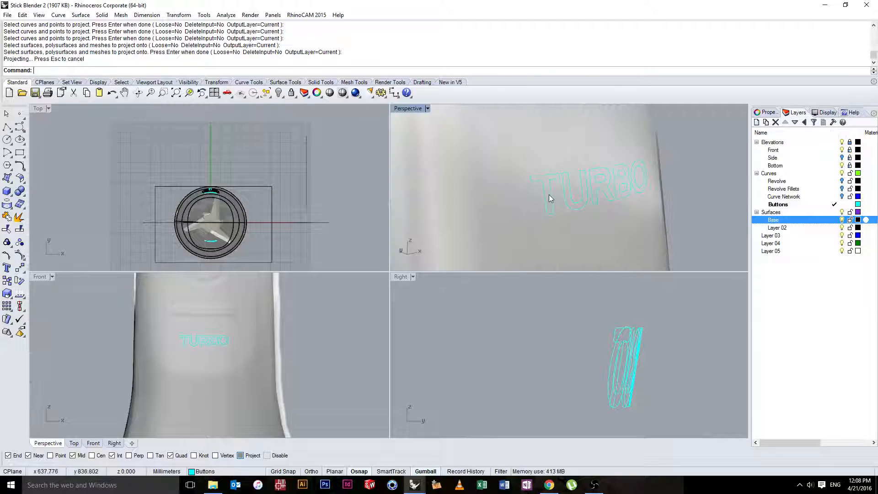
{"action": "left_click", "coordinate": [552, 196]}
{"action": "left_click", "coordinate": [550, 203]}
{"action": "left_click", "coordinate": [573, 205], "text": "shift"}
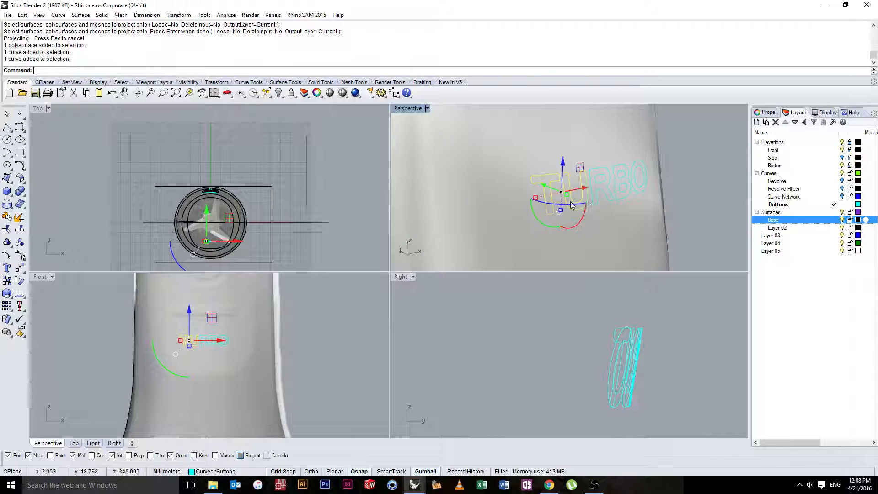
{"action": "left_click", "coordinate": [610, 192], "text": "shift"}
{"action": "left_click", "coordinate": [620, 186], "text": "shift"}
{"action": "left_click", "coordinate": [624, 176], "text": "shift"}
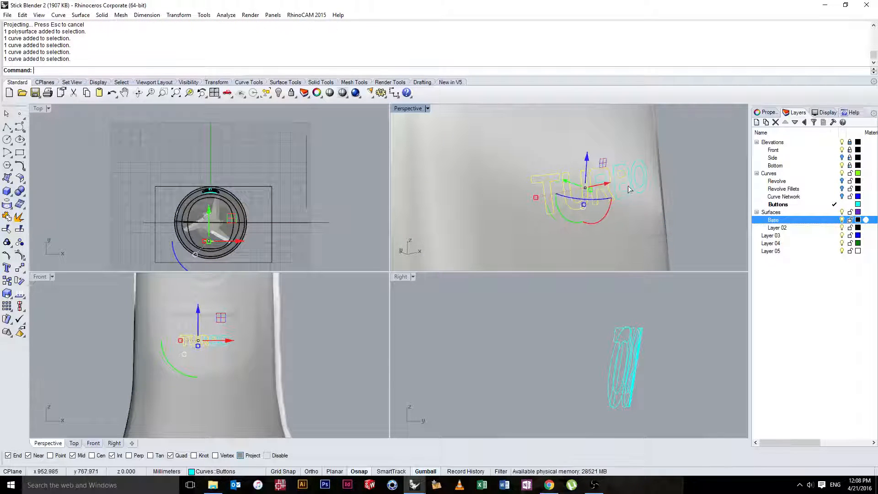
{"action": "left_click", "coordinate": [627, 185], "text": "shift"}
{"action": "left_click", "coordinate": [635, 183], "text": "shift"}
{"action": "left_click", "coordinate": [635, 183], "text": "shift"}
{"action": "left_click", "coordinate": [634, 184], "text": "shift"}
{"action": "left_click", "coordinate": [629, 183], "text": "shift"}
{"action": "left_click", "coordinate": [628, 183], "text": "shift"}
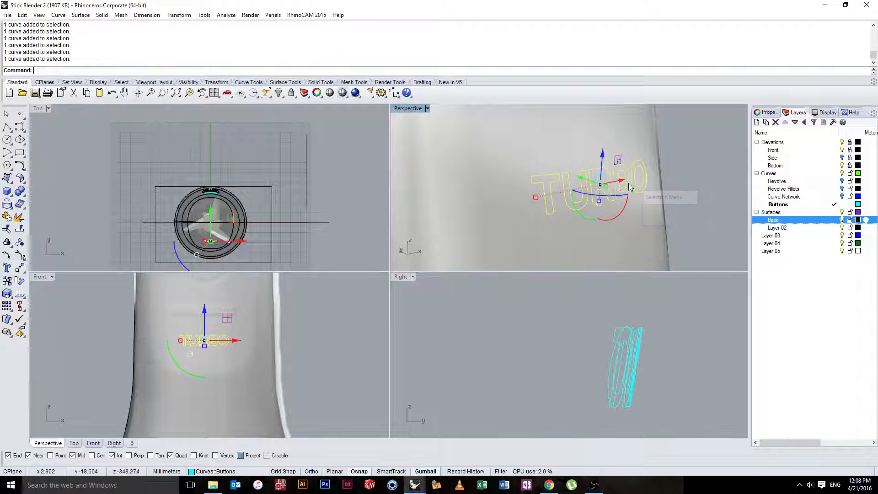
{"action": "key", "text": "Delete"}
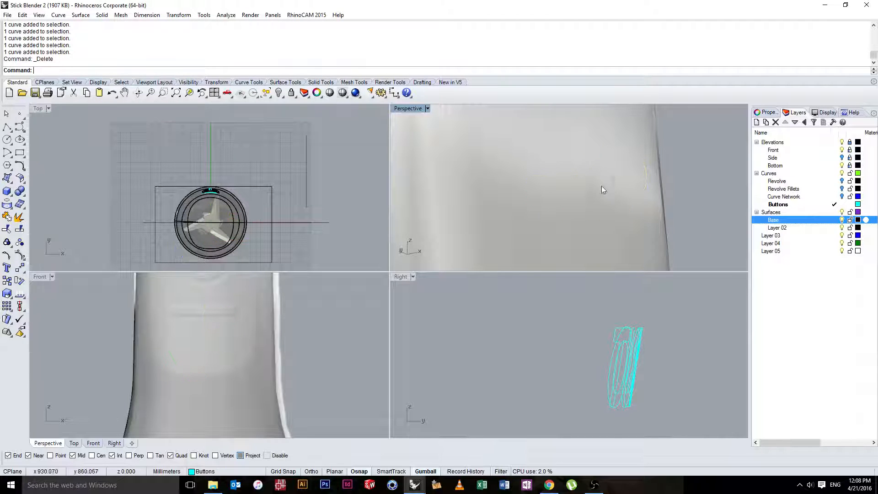
- Examine the projected lettering below the bar button on the button side of the body, checking its reading direction
{"action": "scroll", "coordinate": [594, 187], "scroll_direction": "down", "scroll_amount": 4}
{"action": "scroll", "coordinate": [376, 211], "scroll_direction": "down", "scroll_amount": 4}
{"action": "scroll", "coordinate": [422, 183], "scroll_direction": "down", "scroll_amount": 5}
{"action": "right_click_drag", "start_coordinate": [431, 179], "coordinate": [439, 128]}
{"action": "double_click", "coordinate": [408, 109]}
{"action": "scroll", "coordinate": [350, 269], "scroll_direction": "down", "scroll_amount": 3}
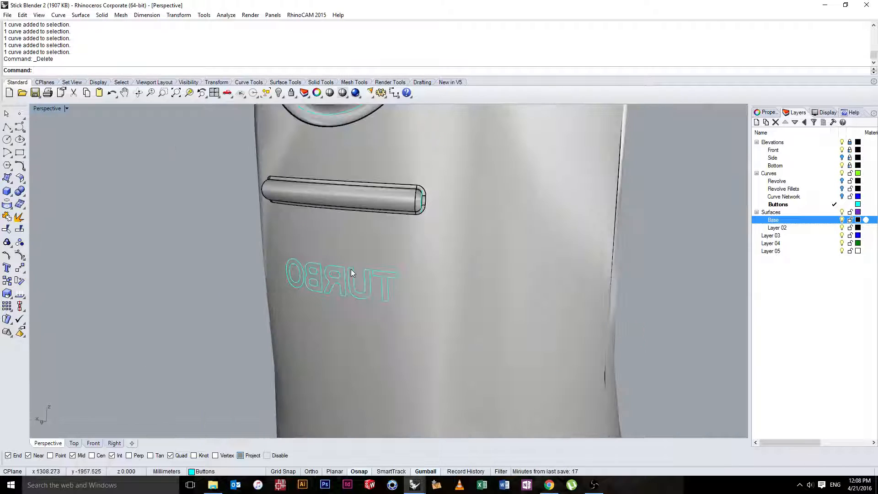
{"action": "double_click", "coordinate": [57, 109]}
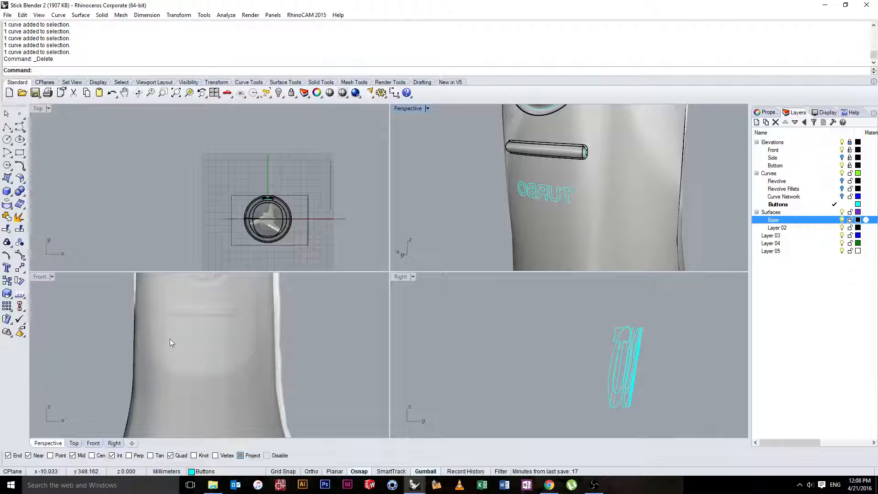
{"action": "scroll", "coordinate": [169, 338], "scroll_direction": "down", "scroll_amount": 3}
{"action": "scroll", "coordinate": [329, 289], "scroll_direction": "up", "scroll_amount": 3}
{"action": "right_click_drag", "start_coordinate": [450, 218], "coordinate": [551, 183]}
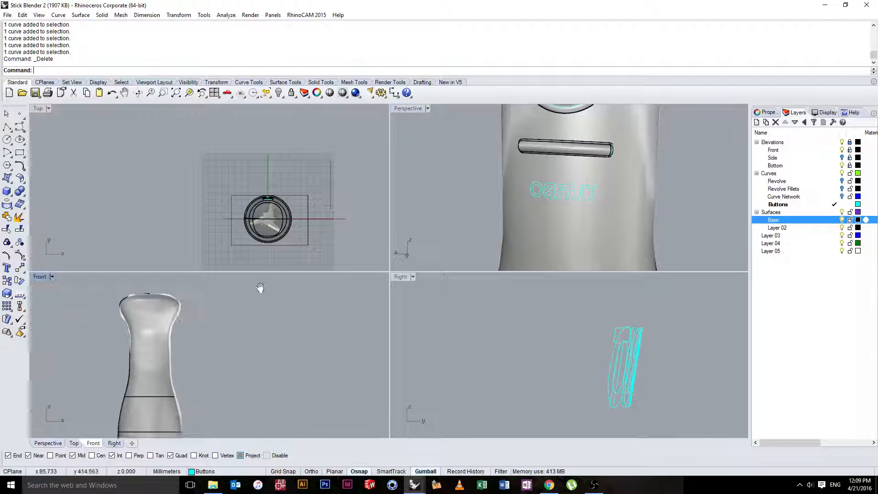
{"action": "scroll", "coordinate": [199, 336], "scroll_direction": "up", "scroll_amount": 5}
{"action": "scroll", "coordinate": [228, 368], "scroll_direction": "down", "scroll_amount": 5}
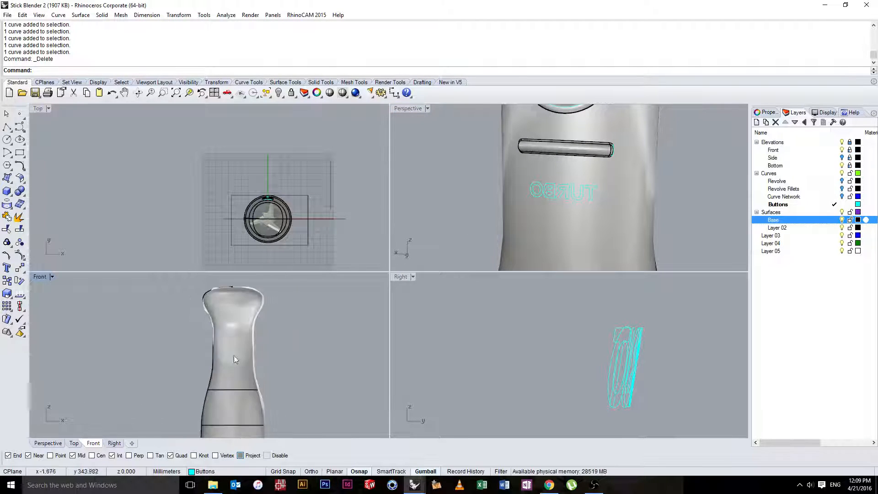
- Set the Front viewport to Shaded display and change it to the Back view, enlarged around the lettering
{"action": "left_click", "coordinate": [54, 277]}
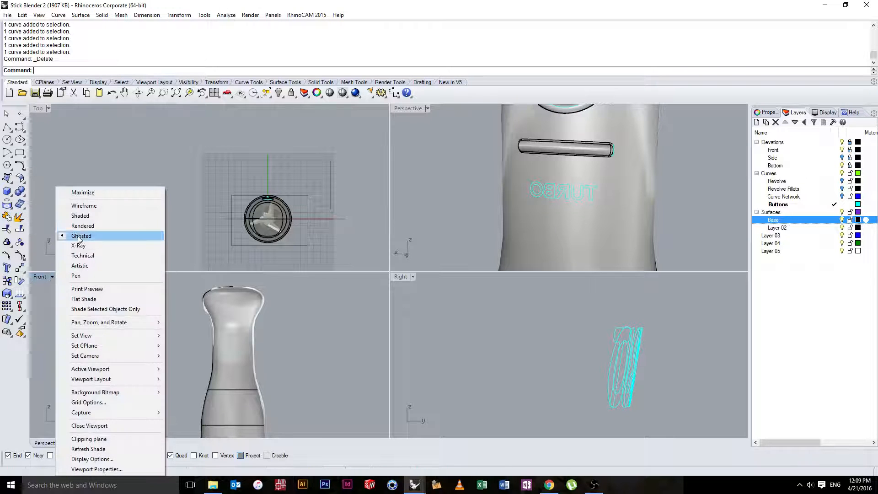
{"action": "left_click", "coordinate": [79, 215]}
{"action": "right_click_drag", "start_coordinate": [146, 315], "coordinate": [162, 303]}
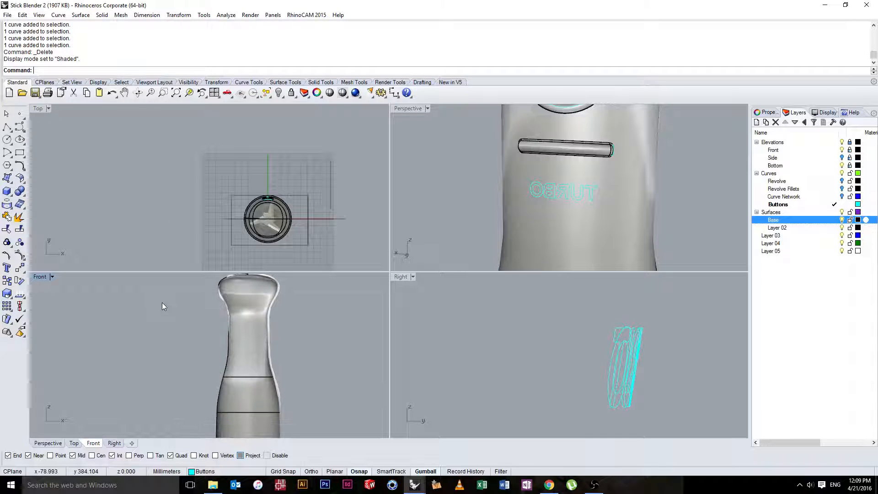
{"action": "left_click", "coordinate": [51, 276]}
{"action": "mouse_move", "coordinate": [96, 336]}
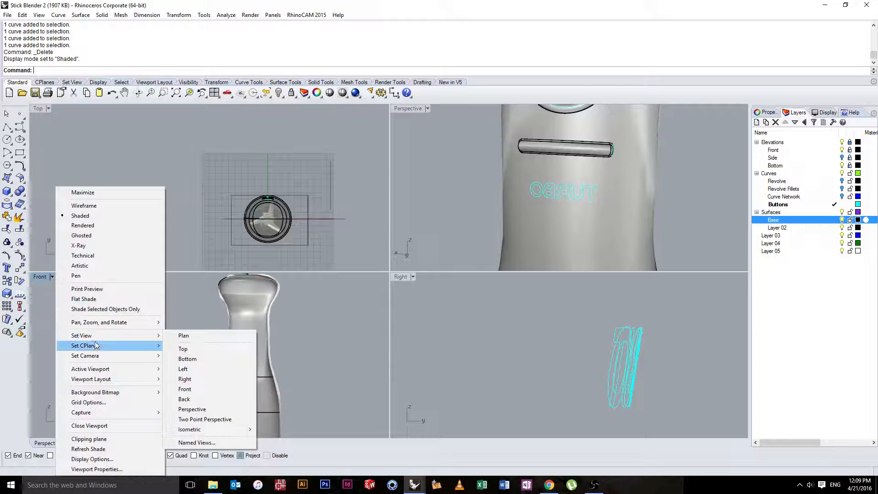
{"action": "left_click", "coordinate": [198, 398]}
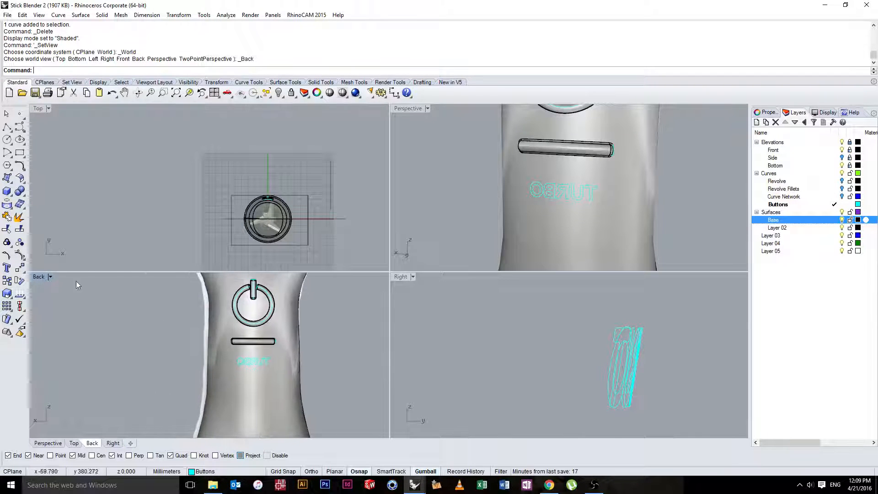
{"action": "double_click", "coordinate": [40, 276]}
{"action": "scroll", "coordinate": [427, 306], "scroll_direction": "up", "scroll_amount": 5}
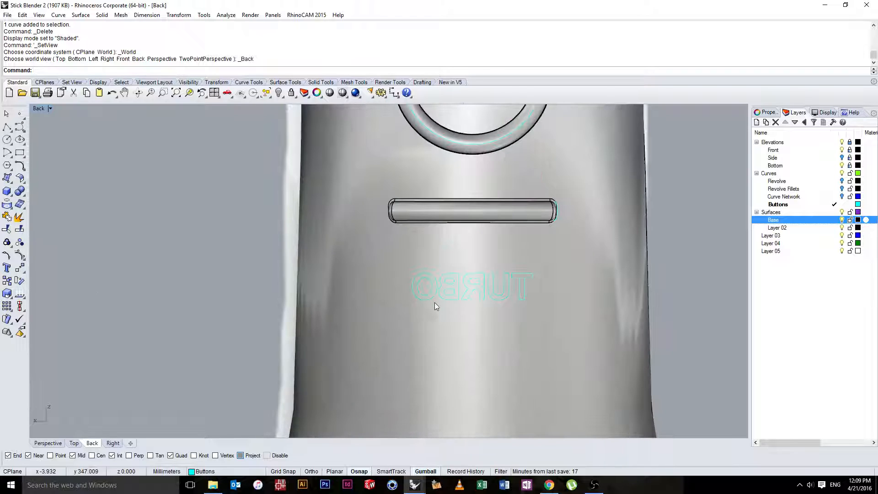
- Undo the deletion of the projected letters, the projection, the Base layer visibility change and the centre line deletion
{"action": "scroll", "coordinate": [426, 307], "scroll_direction": "down", "scroll_amount": 5}
{"action": "key", "text": "ctrl+z"}
{"action": "key", "text": "ctrl+z"}
{"action": "key", "text": "ctrl+z"}
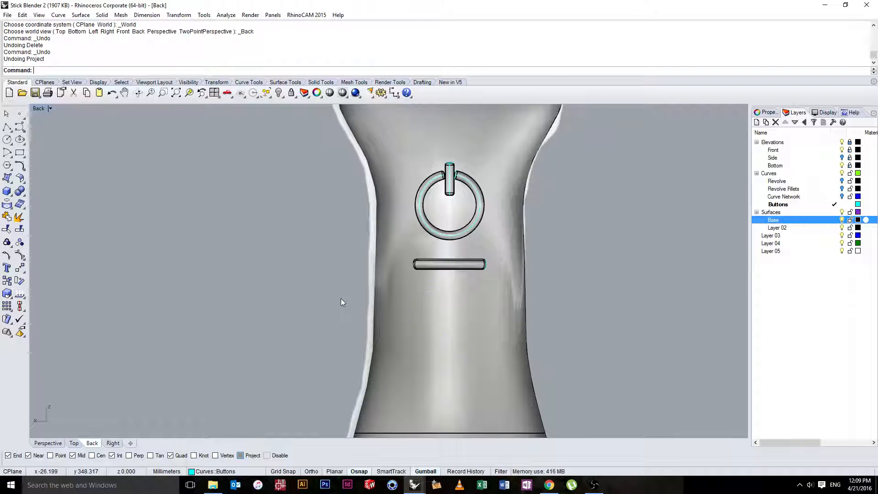
{"action": "key", "text": "ctrl+z"}
{"action": "scroll", "coordinate": [440, 304], "scroll_direction": "up", "scroll_amount": 2}
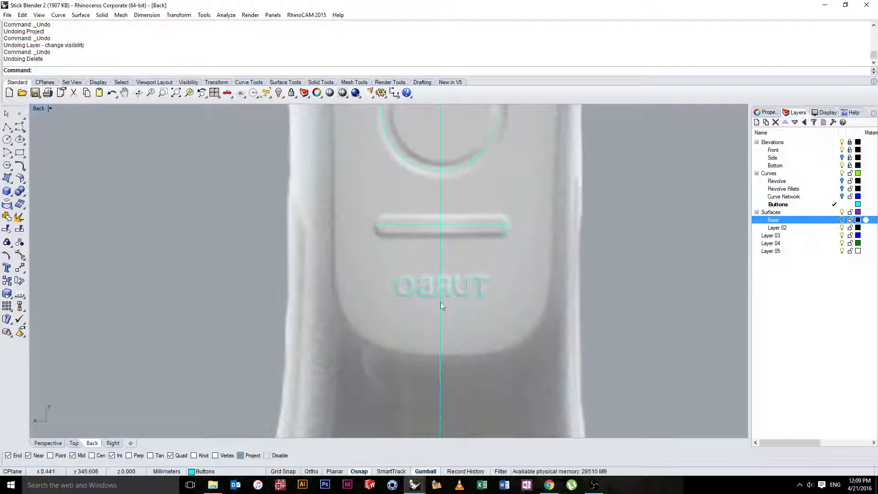
{"action": "scroll", "coordinate": [252, 238], "scroll_direction": "down", "scroll_amount": 4}
- Mirror all the TURBO letter curves about the vertical centre line in the Back view, without keeping a copy of the originals
{"action": "double_click", "coordinate": [43, 109]}
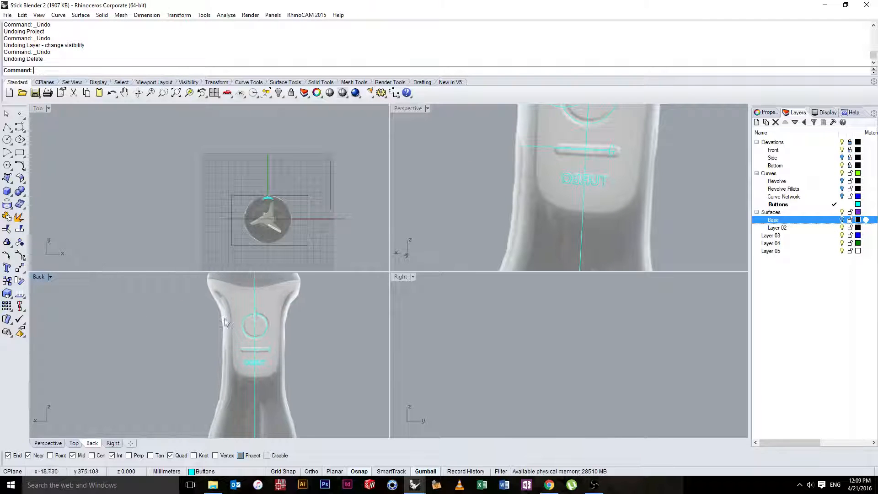
{"action": "scroll", "coordinate": [266, 355], "scroll_direction": "up", "scroll_amount": 4}
{"action": "left_click", "coordinate": [254, 349]}
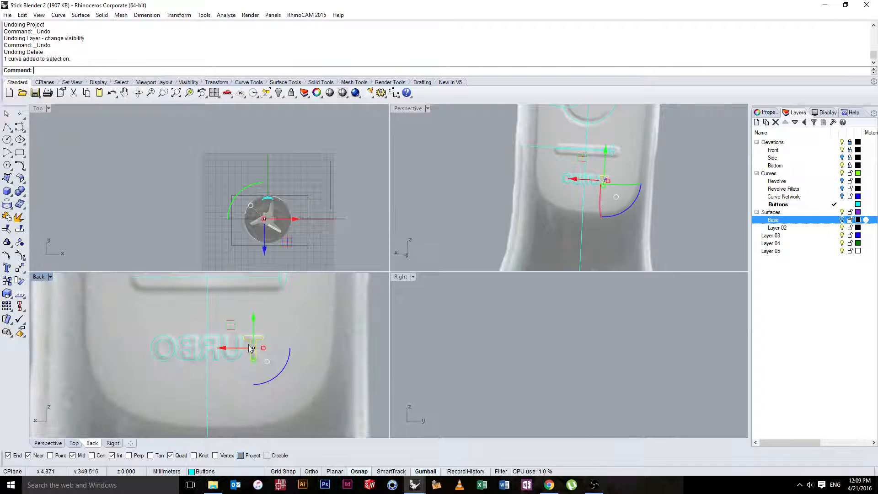
{"action": "left_click", "coordinate": [234, 351], "text": "shift"}
{"action": "left_click", "coordinate": [214, 348], "text": "shift"}
{"action": "left_click", "coordinate": [200, 342], "text": "shift"}
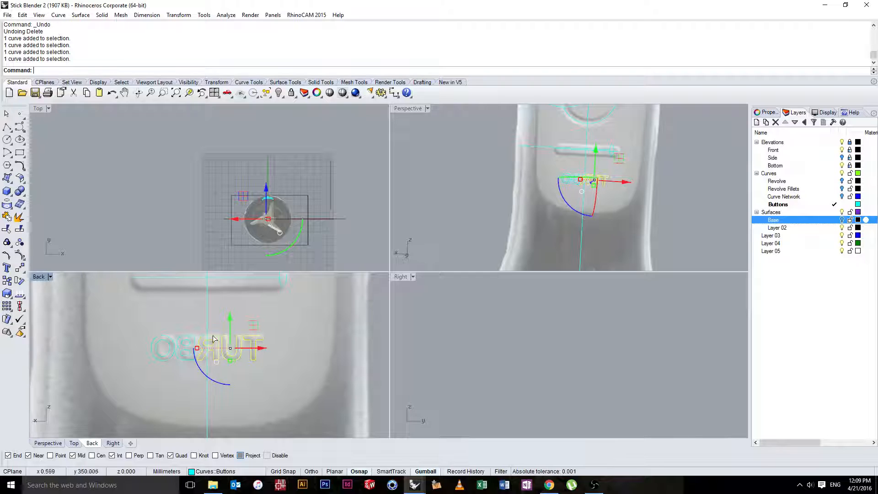
{"action": "left_click", "coordinate": [184, 341], "text": "shift"}
{"action": "left_click", "coordinate": [163, 339], "text": "shift"}
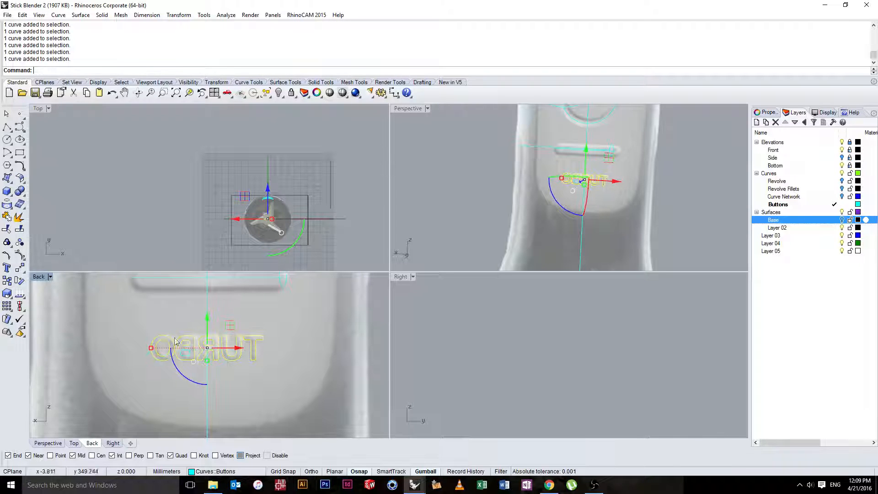
{"action": "right_click_drag", "start_coordinate": [175, 340], "coordinate": [283, 342]}
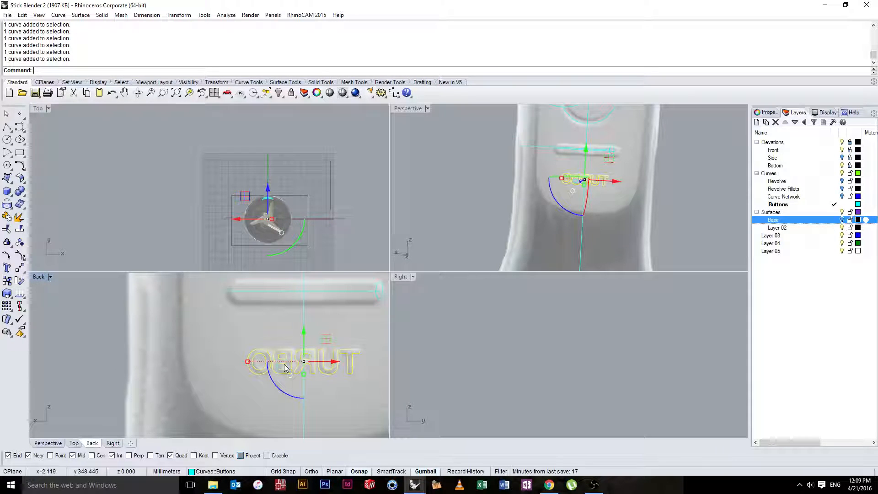
{"action": "type", "text": "Mirror"}
{"action": "key", "text": "Return"}
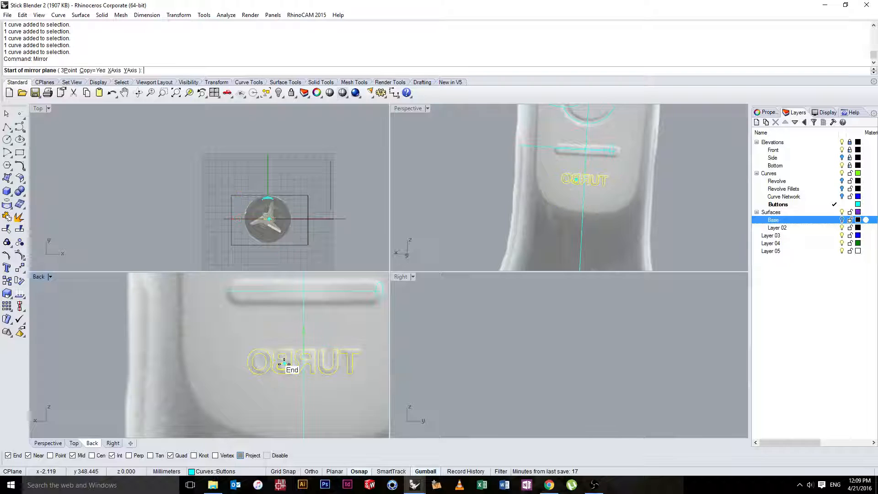
{"action": "left_click", "coordinate": [304, 320]}
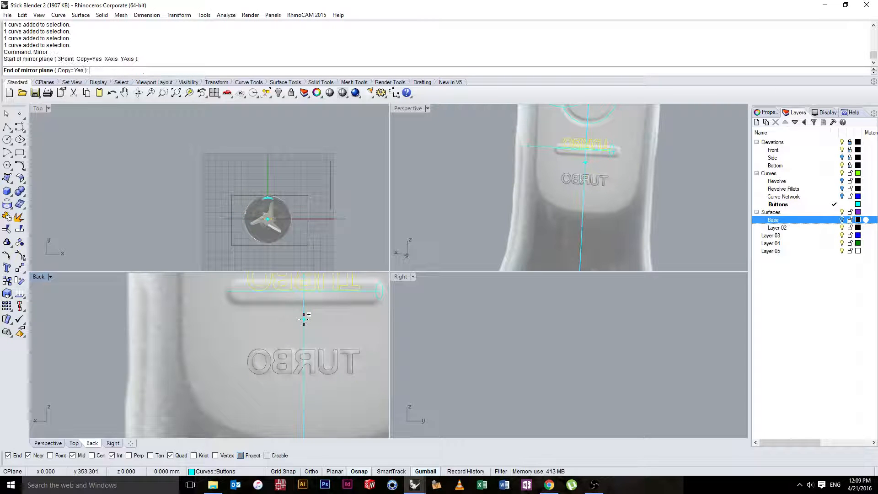
{"action": "left_click", "coordinate": [78, 71]}
{"action": "left_click", "coordinate": [304, 300]}
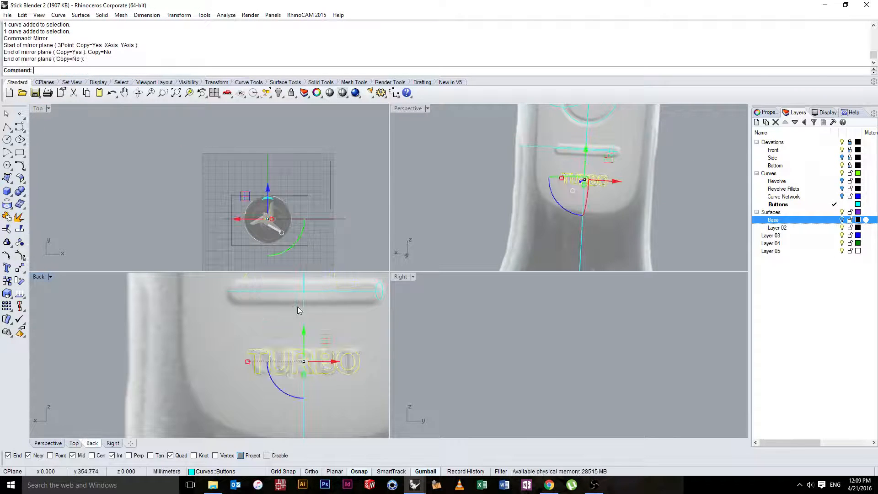
{"action": "left_click", "coordinate": [95, 297]}
- Show the Base layer and set the enlarged Back viewport to Ghosted display
{"action": "double_click", "coordinate": [38, 276]}
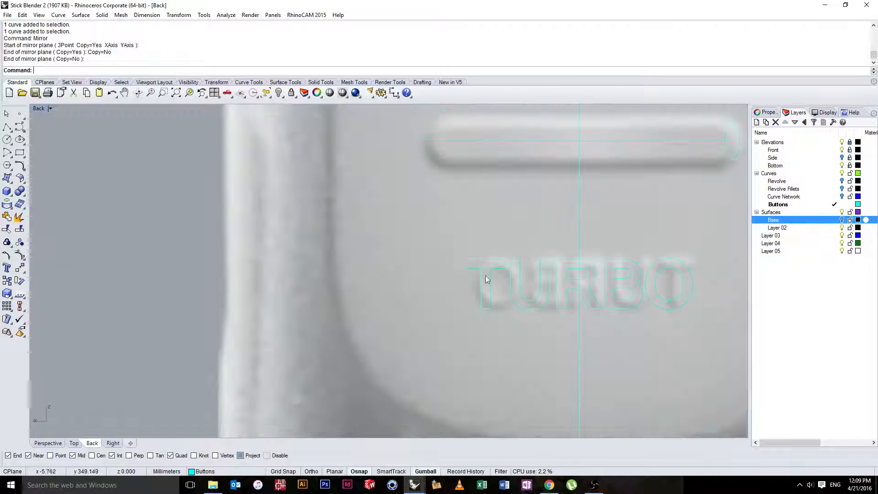
{"action": "scroll", "coordinate": [487, 279], "scroll_direction": "down", "scroll_amount": 10}
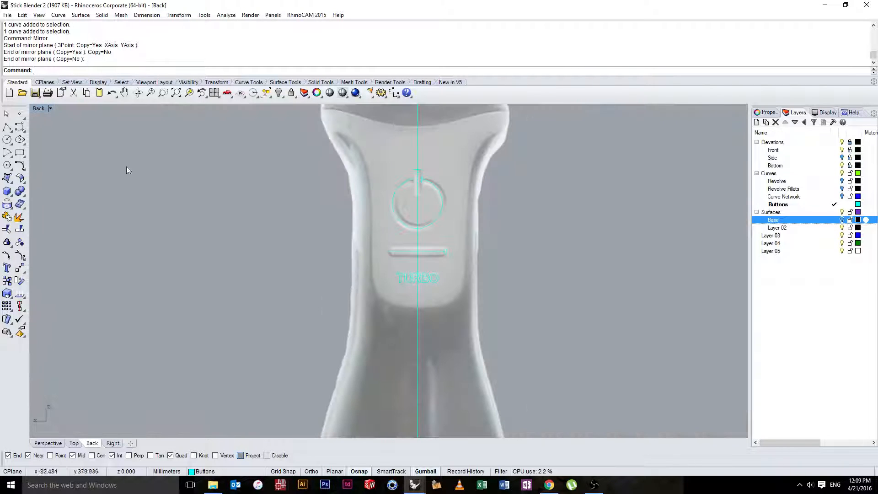
{"action": "left_click", "coordinate": [841, 220]}
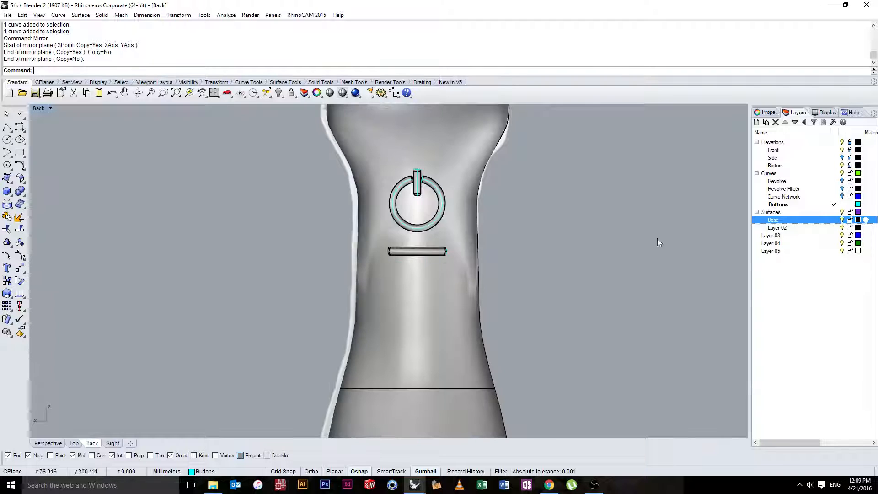
{"action": "left_click", "coordinate": [50, 108]}
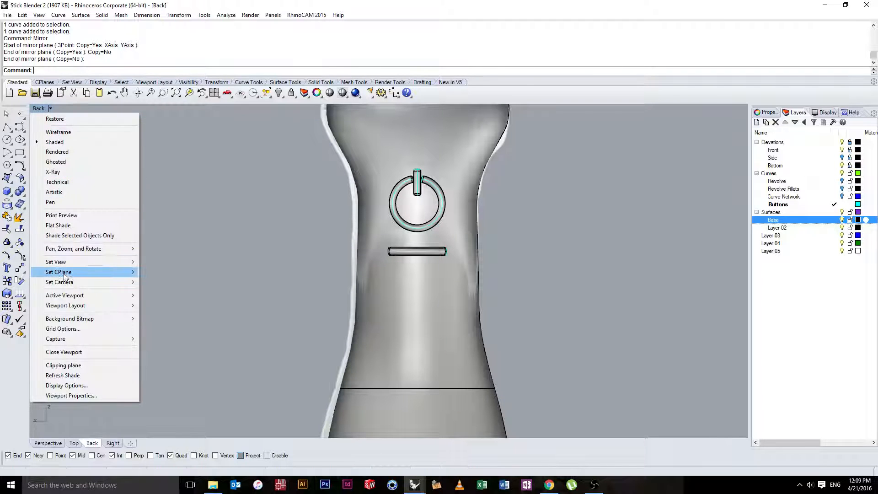
{"action": "mouse_move", "coordinate": [66, 264]}
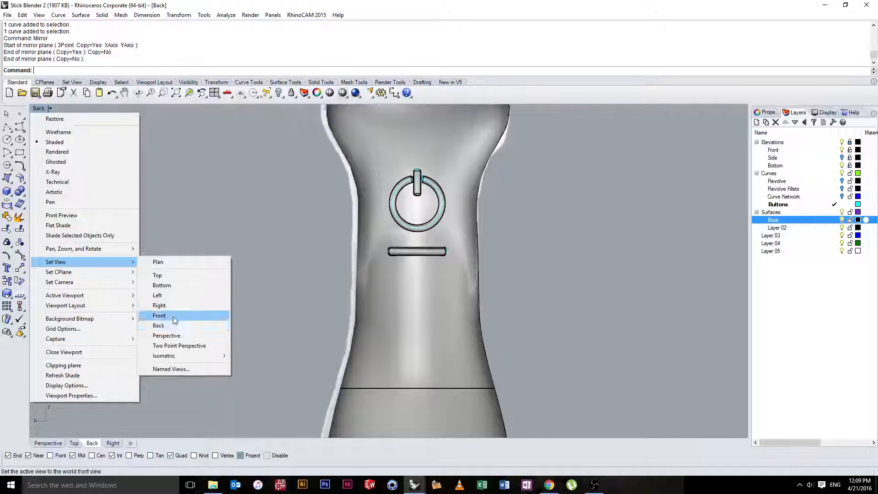
{"action": "left_click", "coordinate": [56, 161]}
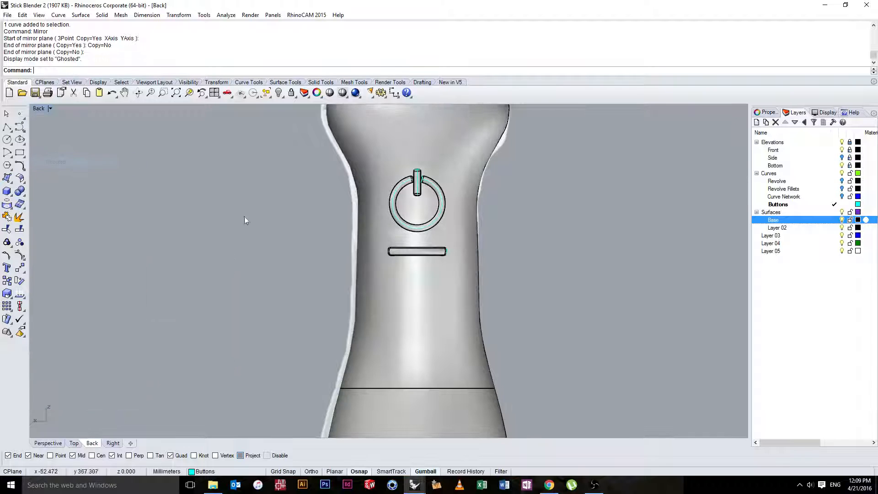
{"action": "scroll", "coordinate": [295, 251], "scroll_direction": "up", "scroll_amount": 5}
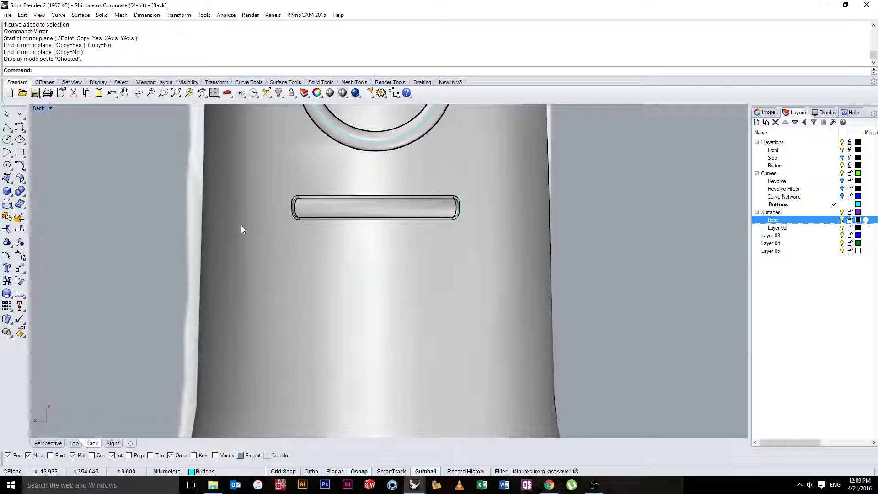
- Project the TURBO letter curves, including the inner outlines, onto the blender body from the Back view
{"action": "key", "text": "Return"}
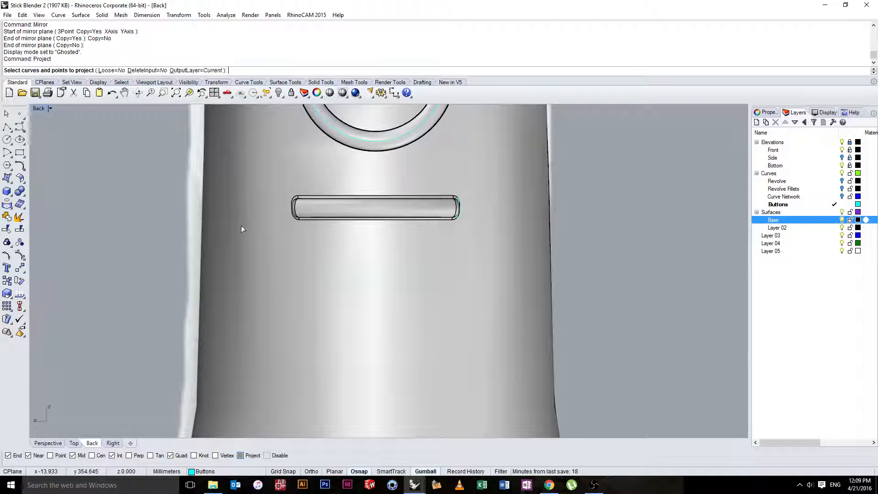
{"action": "left_click", "coordinate": [437, 284]}
{"action": "left_click", "coordinate": [431, 285]}
{"action": "scroll", "coordinate": [389, 281], "scroll_direction": "up", "scroll_amount": 8}
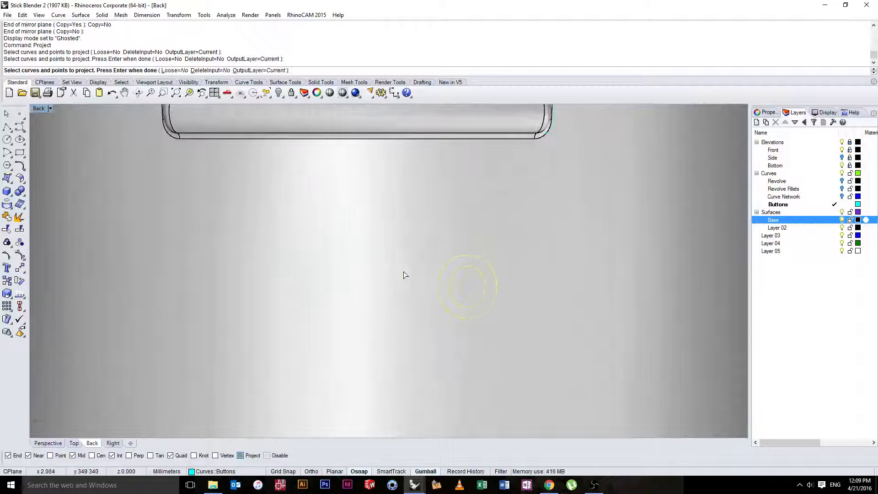
{"action": "left_click", "coordinate": [404, 270]}
{"action": "left_click", "coordinate": [406, 280]}
{"action": "left_click", "coordinate": [406, 289]}
{"action": "left_click", "coordinate": [389, 278]}
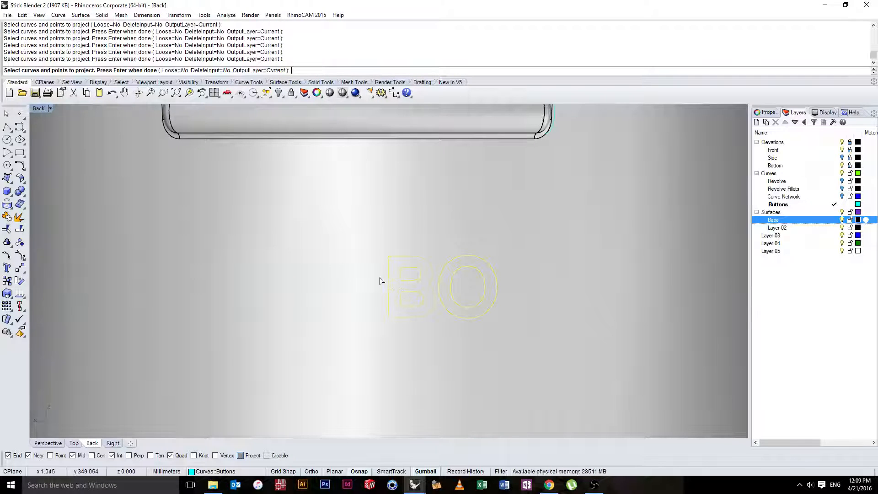
{"action": "left_click", "coordinate": [379, 277]}
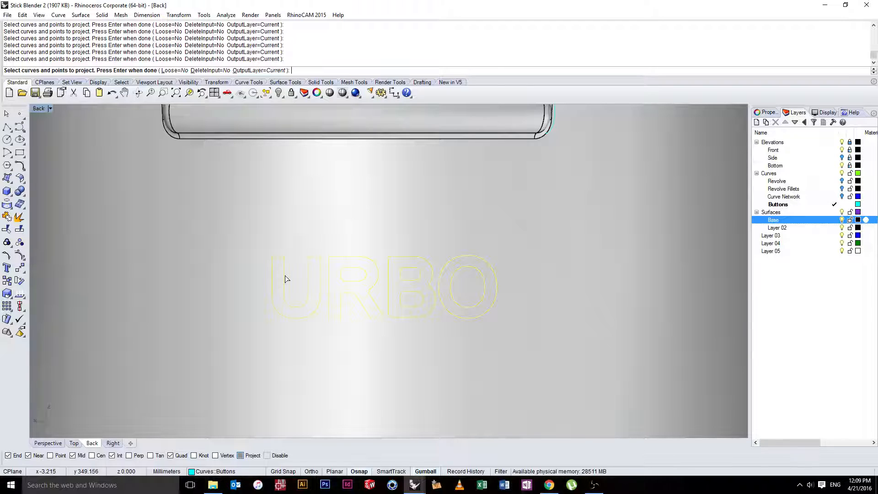
{"action": "scroll", "coordinate": [265, 287], "scroll_direction": "down", "scroll_amount": 6}
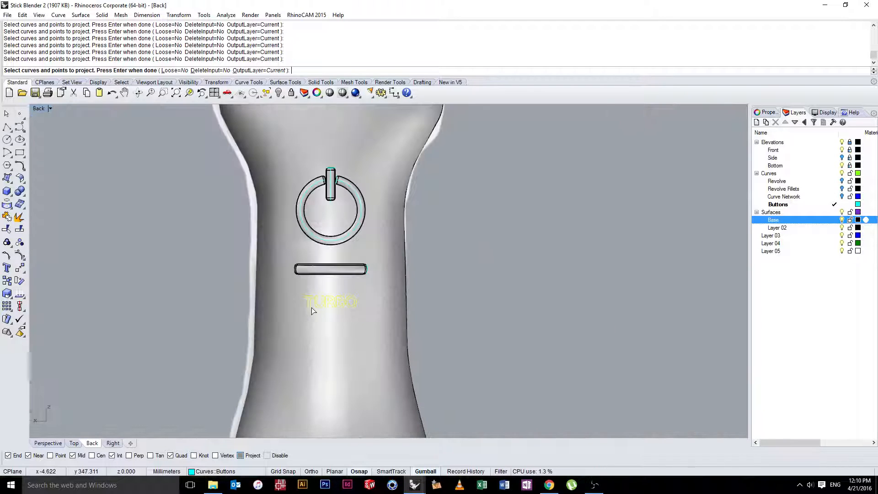
{"action": "key", "text": "Return"}
{"action": "left_click", "coordinate": [376, 295]}
{"action": "key", "text": "Return"}
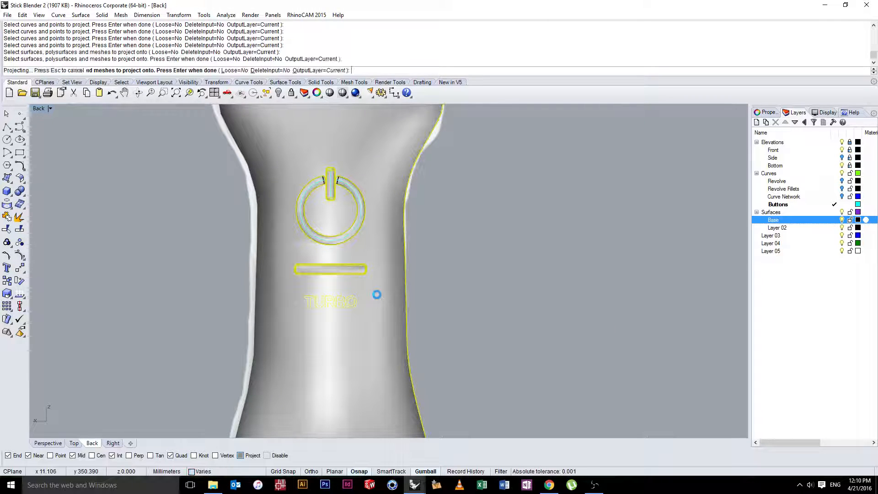
- Delete the projected TURBO letter curves from the side of the blender body that has no buttons
{"action": "double_click", "coordinate": [39, 109]}
{"action": "right_click_drag", "start_coordinate": [411, 151], "coordinate": [625, 214]}
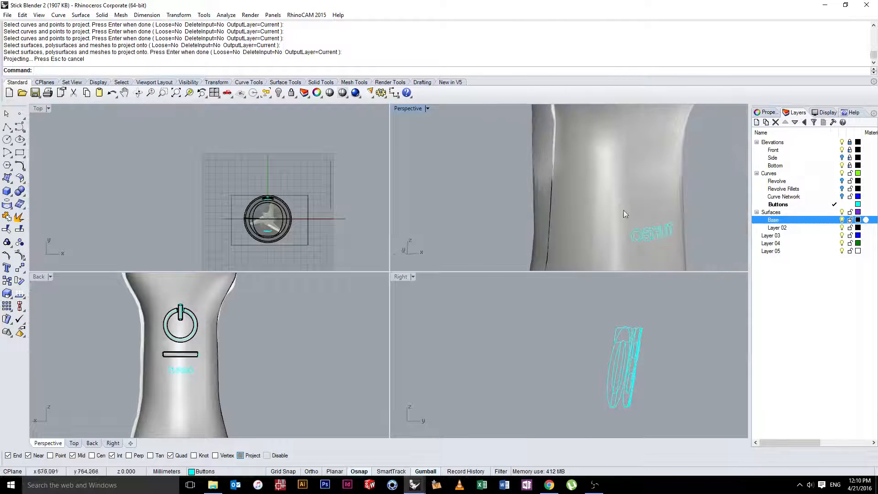
{"action": "scroll", "coordinate": [637, 223], "scroll_direction": "up", "scroll_amount": 9}
{"action": "left_click", "coordinate": [637, 248]}
{"action": "left_click", "coordinate": [633, 252], "text": "shift"}
{"action": "left_click", "coordinate": [654, 245], "text": "shift"}
{"action": "left_click", "coordinate": [663, 240], "text": "shift"}
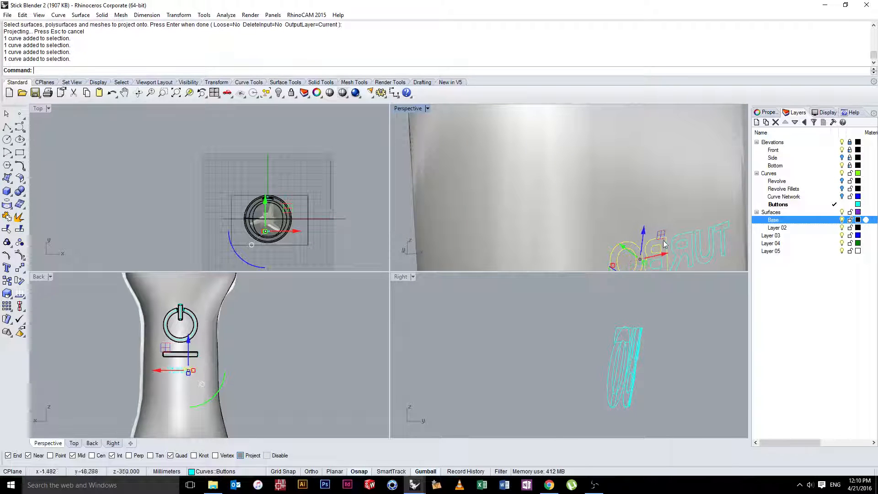
{"action": "left_click", "coordinate": [674, 243], "text": "shift"}
{"action": "left_click", "coordinate": [679, 244], "text": "shift"}
{"action": "left_click", "coordinate": [661, 260]}
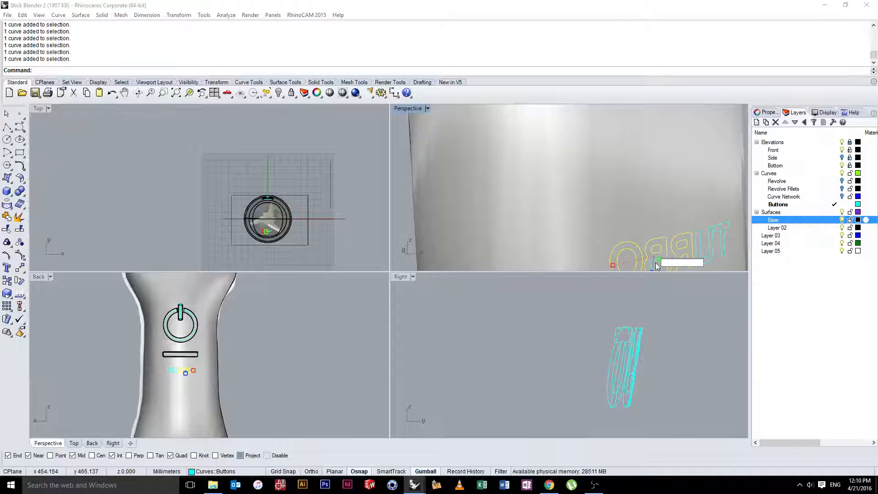
{"action": "left_click", "coordinate": [653, 265], "text": "shift"}
{"action": "left_click", "coordinate": [700, 246], "text": "shift"}
{"action": "left_click", "coordinate": [725, 232], "text": "shift"}
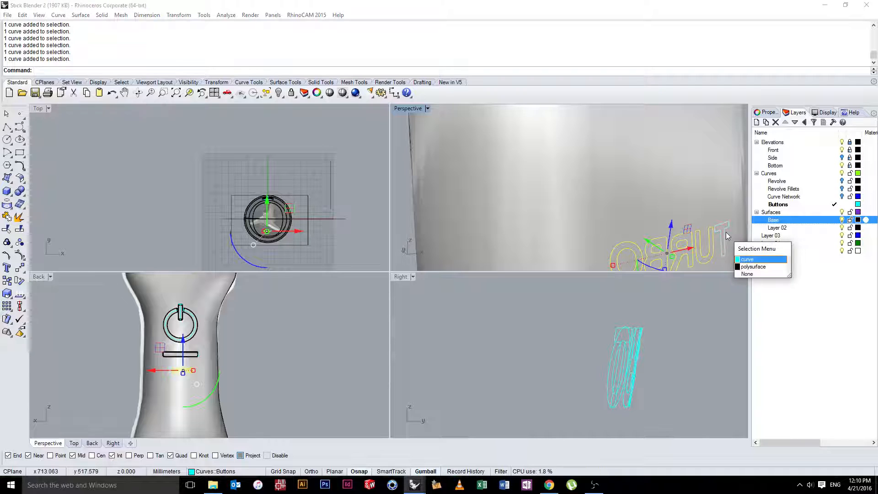
{"action": "left_click", "coordinate": [725, 232]}
{"action": "key", "text": "Delete"}
- Examine the projected TURBO lettering below the bar button up close in the enlarged Perspective view, checking its reading direction
{"action": "scroll", "coordinate": [726, 232], "scroll_direction": "down", "scroll_amount": 9}
{"action": "right_click_drag", "start_coordinate": [695, 216], "coordinate": [686, 201]}
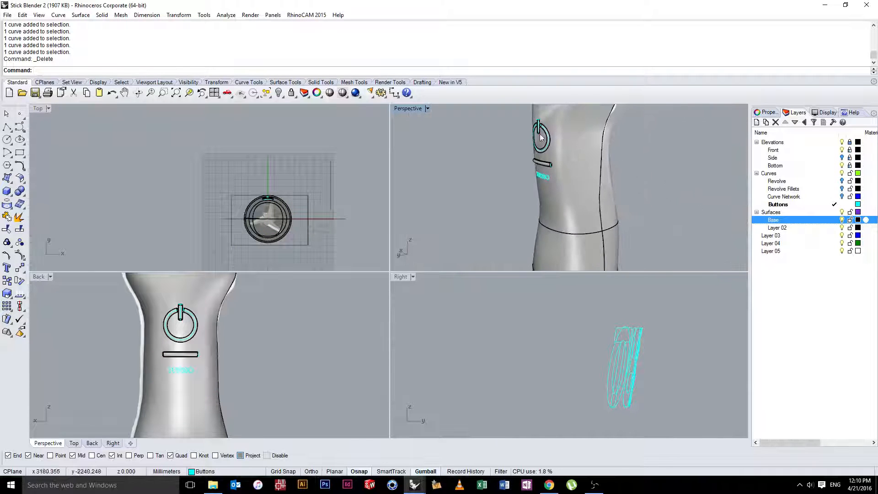
{"action": "double_click", "coordinate": [418, 111]}
{"action": "scroll", "coordinate": [446, 241], "scroll_direction": "up", "scroll_amount": 6}
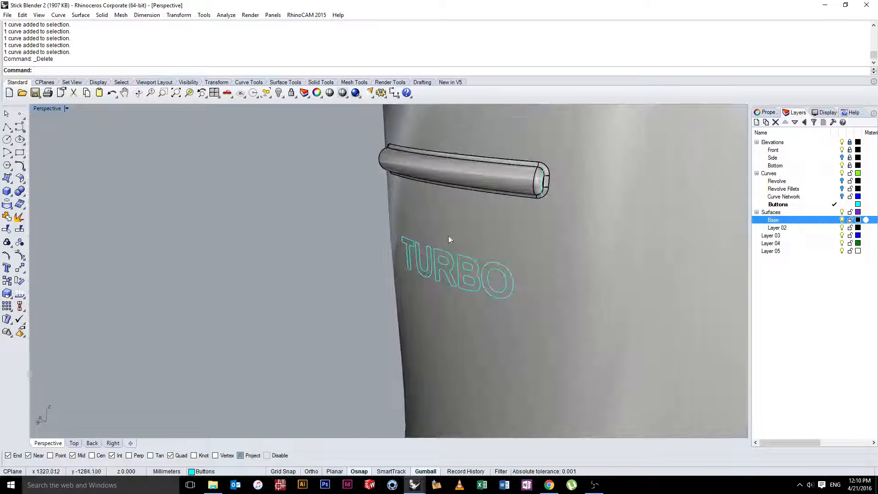
{"action": "right_click_drag", "start_coordinate": [448, 235], "coordinate": [406, 251]}
{"action": "scroll", "coordinate": [406, 251], "scroll_direction": "up", "scroll_amount": 5}
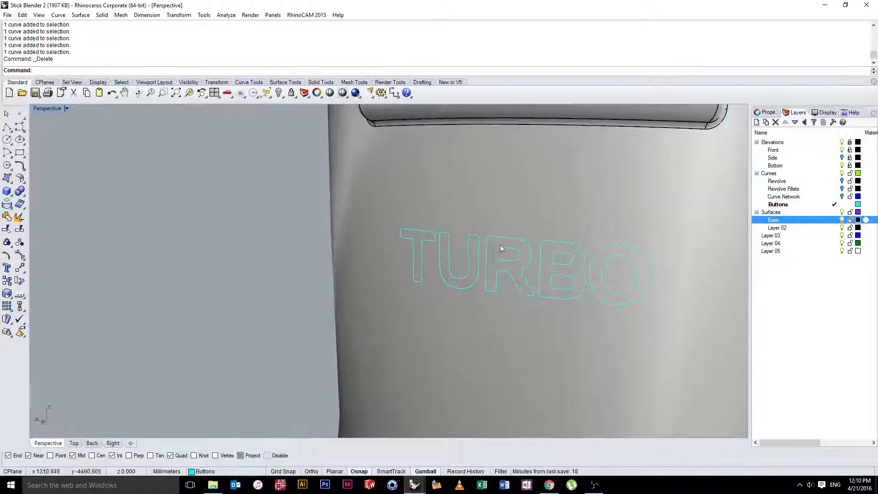
{"action": "scroll", "coordinate": [550, 263], "scroll_direction": "up", "scroll_amount": 1}
{"action": "right_click_drag", "start_coordinate": [619, 254], "coordinate": [608, 250]}
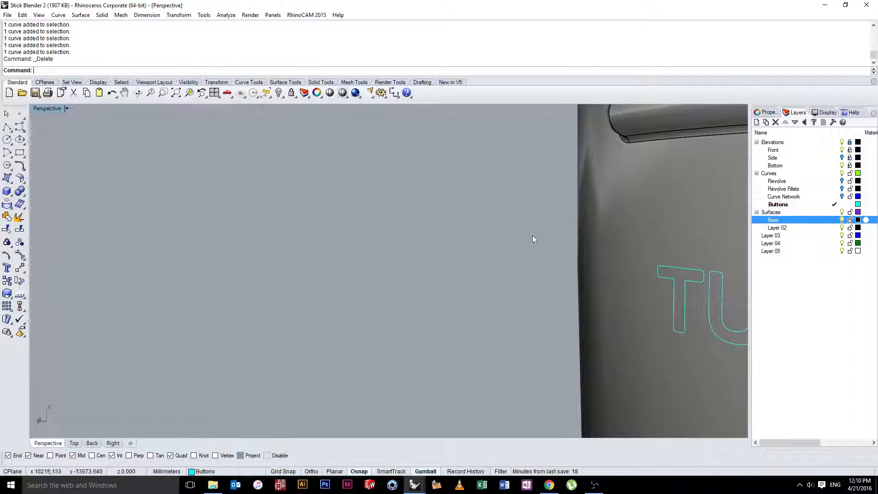
{"action": "right_click_drag", "start_coordinate": [533, 237], "coordinate": [397, 256]}
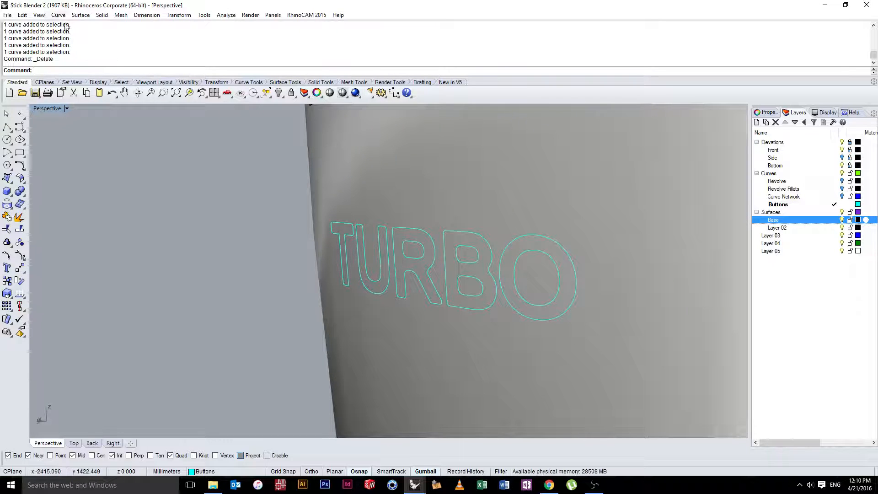
- Split the stick blender body with all the projected TURBO letter curves, including the inner outlines of R, B and O
{"action": "left_click", "coordinate": [80, 15]}
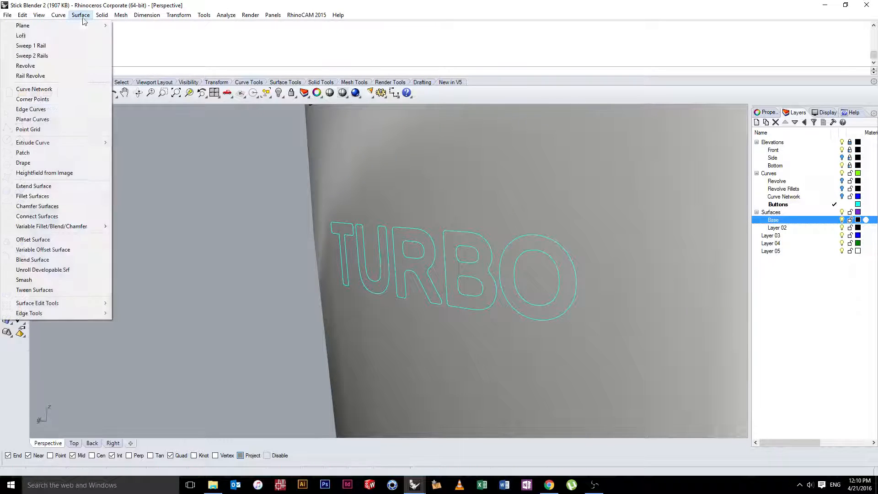
{"action": "left_click", "coordinate": [155, 185]}
{"action": "type", "text": "Split"}
{"action": "key", "text": "Return"}
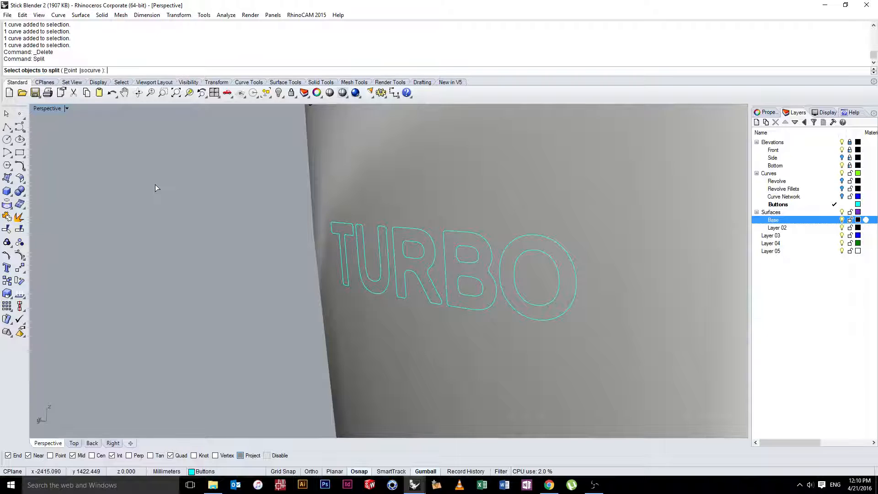
{"action": "left_click", "coordinate": [328, 133]}
{"action": "scroll", "coordinate": [281, 202], "scroll_direction": "down", "scroll_amount": 12}
{"action": "scroll", "coordinate": [262, 195], "scroll_direction": "up", "scroll_amount": 9}
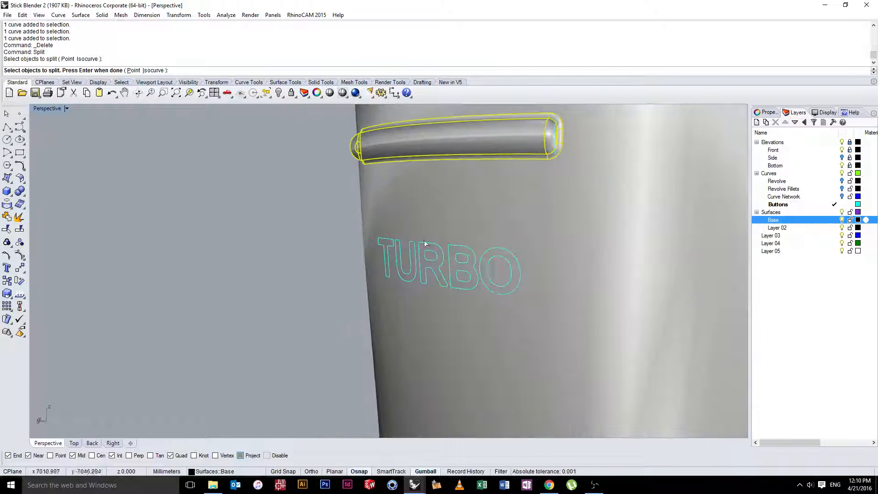
{"action": "key", "text": "Return"}
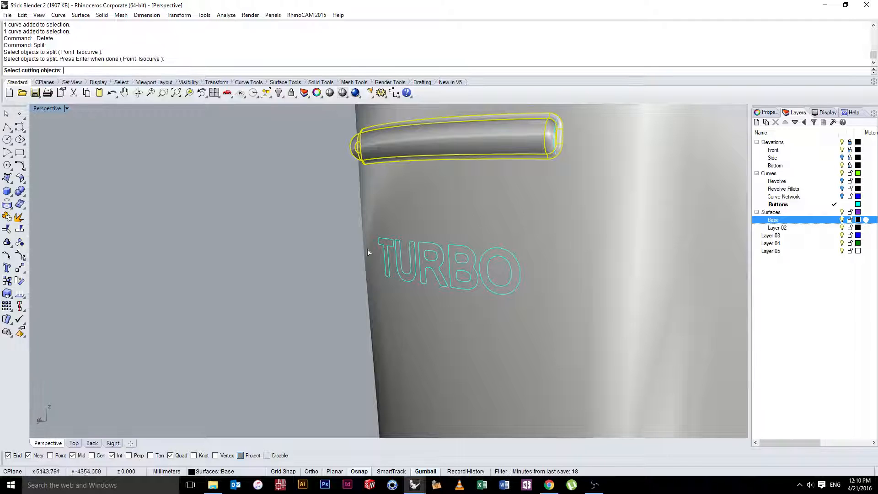
{"action": "left_click", "coordinate": [389, 248]}
{"action": "left_click", "coordinate": [401, 254]}
{"action": "left_click", "coordinate": [420, 258]}
{"action": "left_click", "coordinate": [431, 259]}
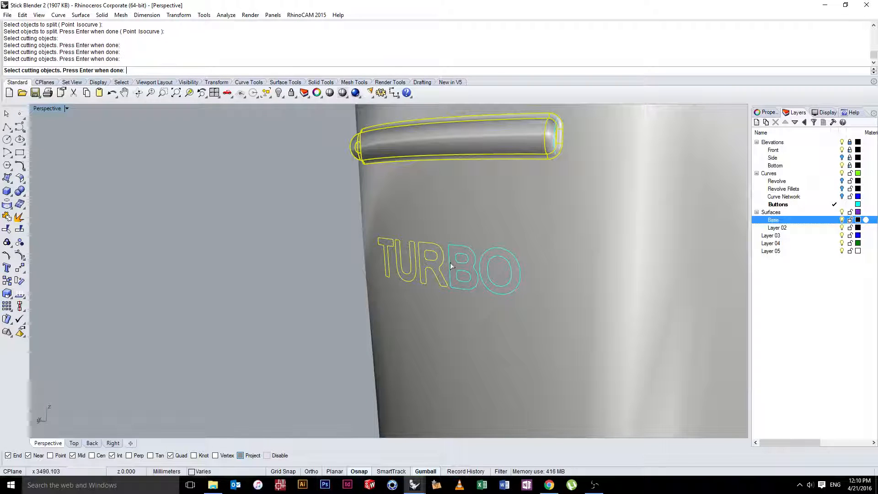
{"action": "left_click", "coordinate": [450, 262]}
{"action": "left_click", "coordinate": [462, 261]}
{"action": "left_click", "coordinate": [470, 274]}
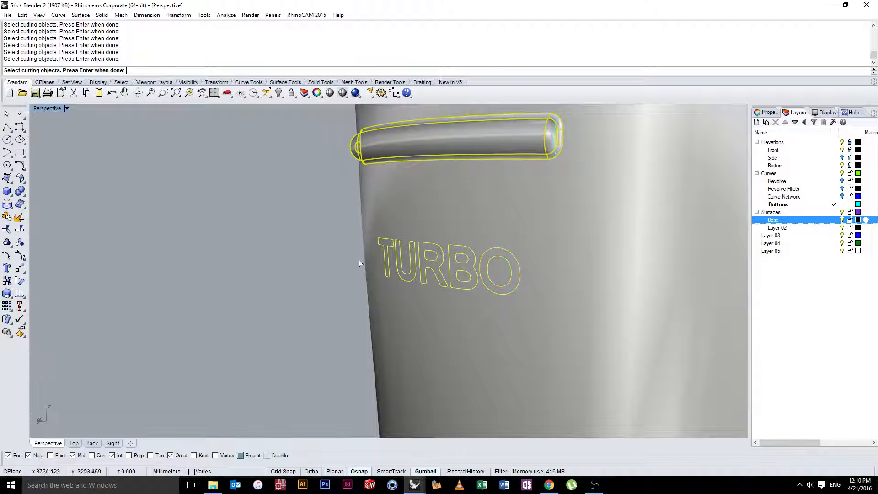
{"action": "right_click", "coordinate": [319, 263]}
{"action": "scroll", "coordinate": [299, 255], "scroll_direction": "down", "scroll_amount": 8}
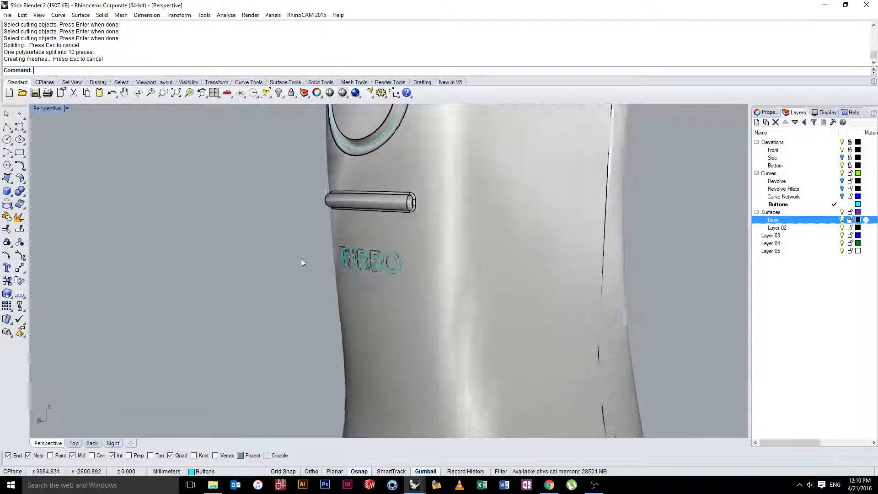
- Try pulling the split T face away from the body to check the cut, and undo the move
{"action": "right_click_drag", "start_coordinate": [301, 259], "coordinate": [337, 260]}
{"action": "scroll", "coordinate": [362, 256], "scroll_direction": "up", "scroll_amount": 18}
{"action": "left_click", "coordinate": [364, 271]}
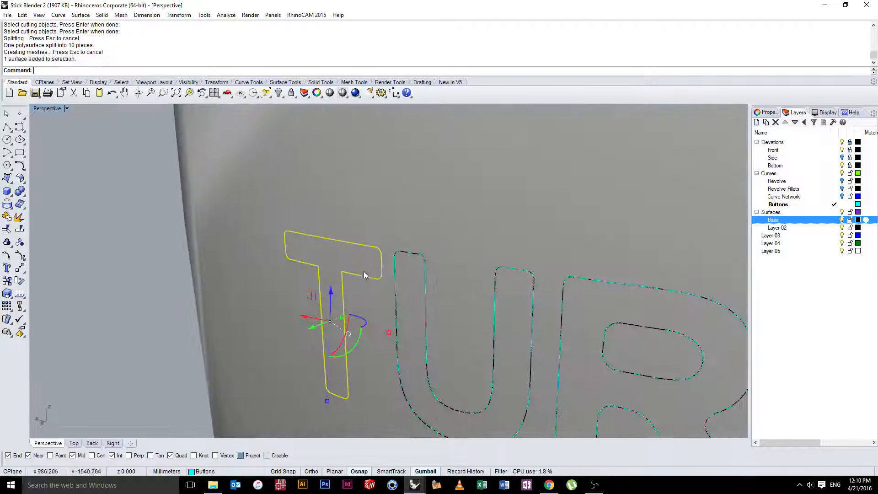
{"action": "left_click", "coordinate": [371, 277]}
{"action": "left_click", "coordinate": [410, 304]}
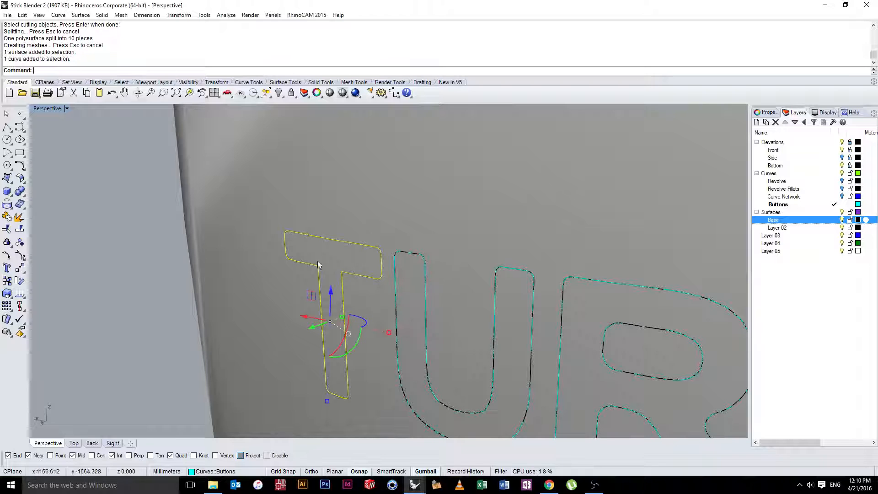
{"action": "left_click", "coordinate": [312, 257]}
{"action": "left_click_drag", "start_coordinate": [311, 327], "coordinate": [223, 353]}
{"action": "key", "text": "Escape"}
{"action": "mouse_move", "coordinate": [235, 300]}
{"action": "right_mouse_down"}
{"action": "mouse_move", "coordinate": [200, 284]}
{"action": "mouse_move", "coordinate": [243, 292]}
{"action": "right_mouse_up"}
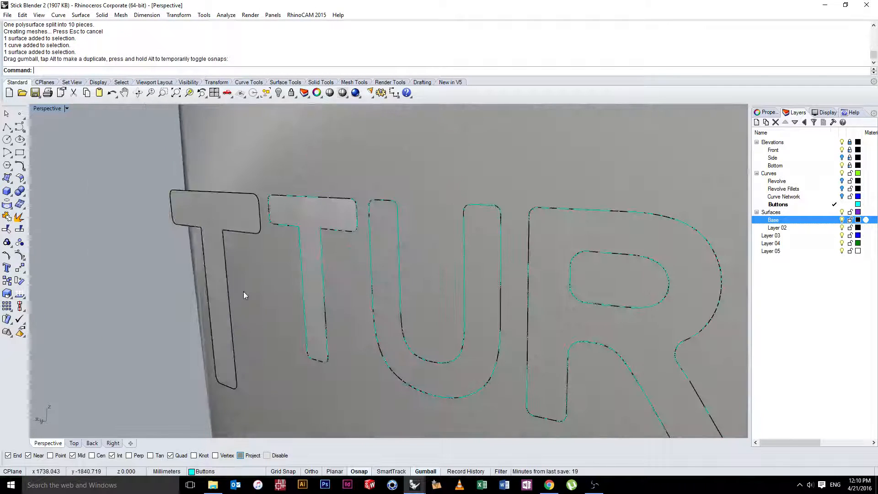
{"action": "key", "text": "ctrl+z"}
{"action": "left_click", "coordinate": [93, 220]}
{"action": "scroll", "coordinate": [220, 244], "scroll_direction": "down", "scroll_amount": 6}
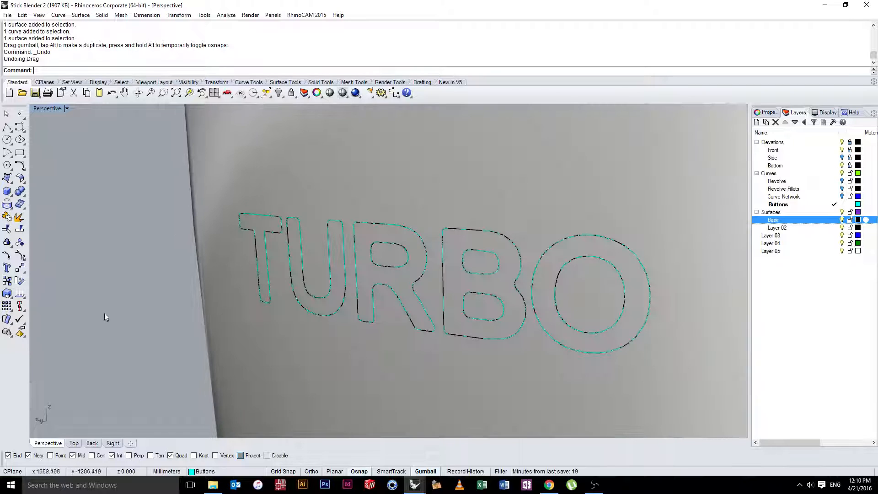
- Move the five split TURBO letter faces 0.4 mm straight inward into the body, using the Right view
{"action": "right_click_drag", "start_coordinate": [198, 284], "coordinate": [239, 250]}
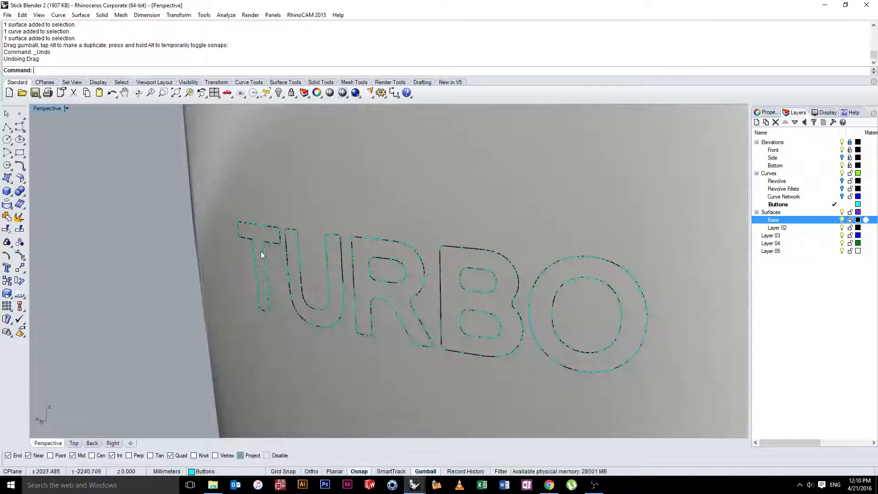
{"action": "scroll", "coordinate": [275, 241], "scroll_direction": "up", "scroll_amount": 5}
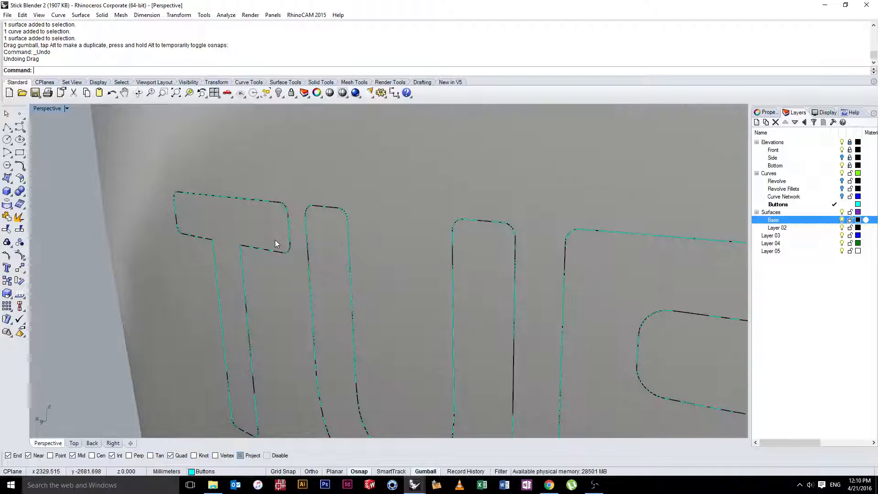
{"action": "left_click", "coordinate": [275, 239]}
{"action": "left_click", "coordinate": [339, 249], "text": "shift"}
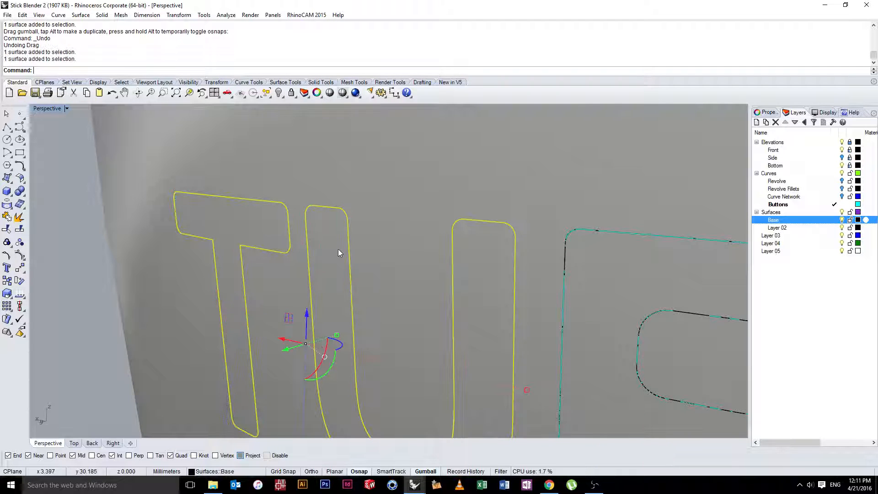
{"action": "left_click", "coordinate": [581, 266], "text": "shift"}
{"action": "scroll", "coordinate": [597, 267], "scroll_direction": "down", "scroll_amount": 7}
{"action": "right_click_drag", "start_coordinate": [597, 268], "coordinate": [486, 267], "text": "shift"}
{"action": "left_click", "coordinate": [486, 267], "text": "shift"}
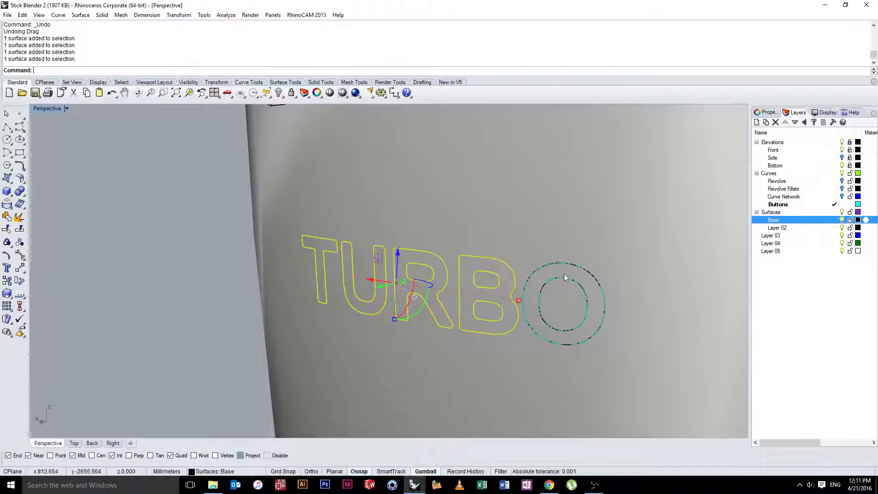
{"action": "left_click", "coordinate": [558, 275], "text": "shift"}
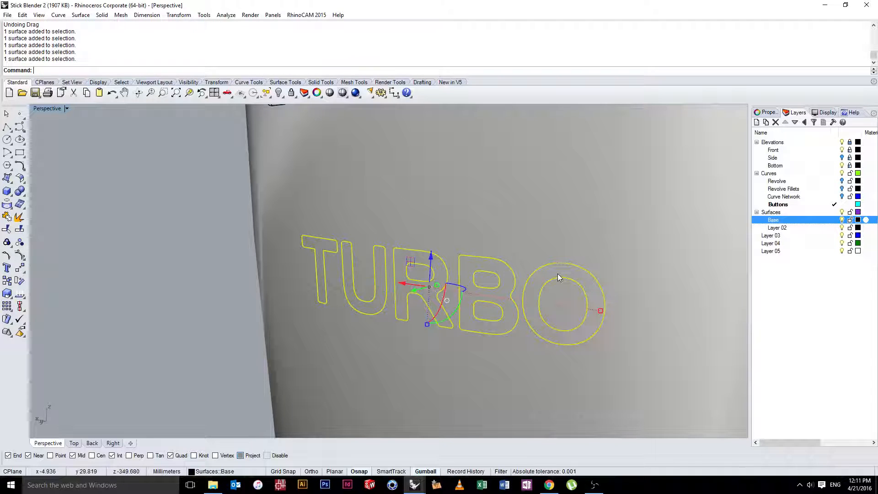
{"action": "double_click", "coordinate": [45, 109]}
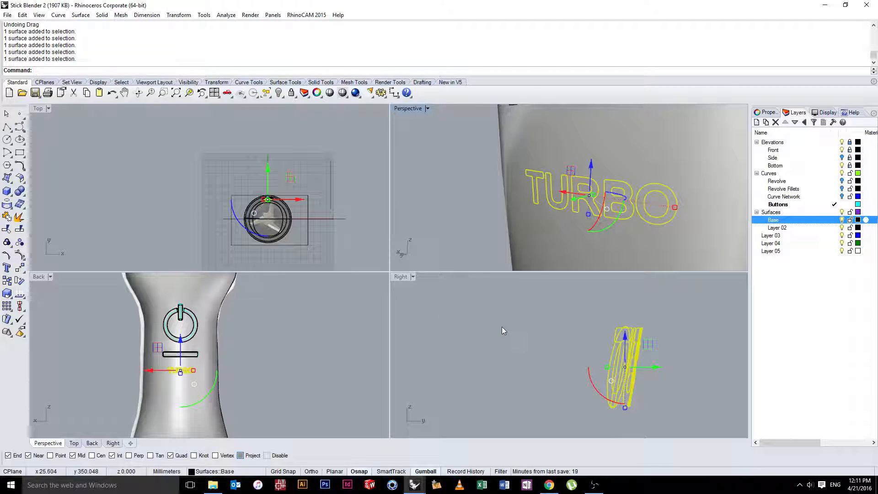
{"action": "key", "text": "Return"}
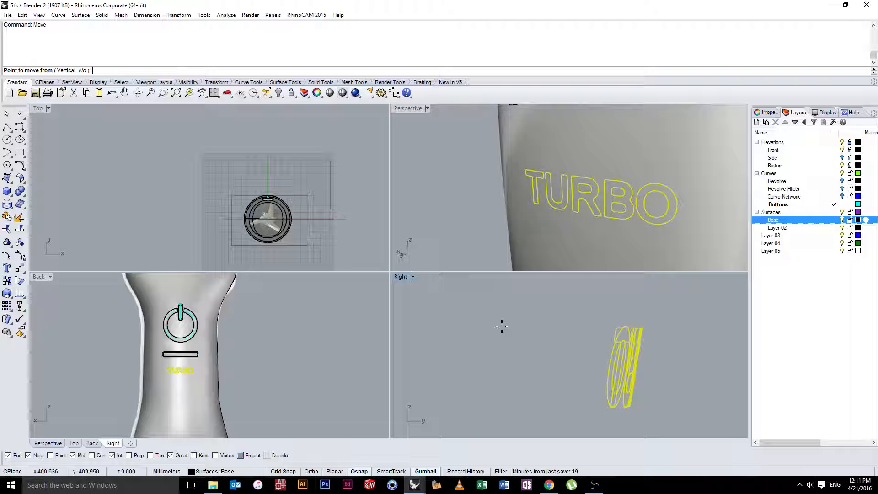
{"action": "left_click", "coordinate": [659, 298]}
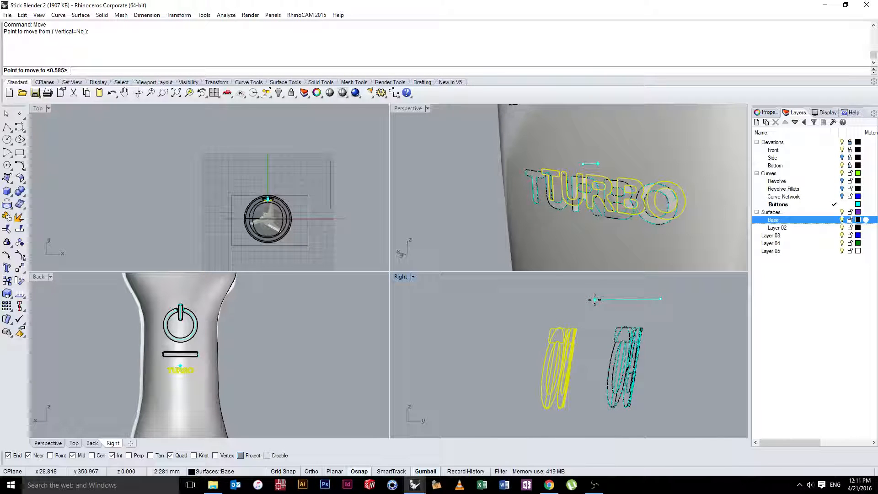
{"action": "type", "text": ".4"}
{"action": "key", "text": "Return"}
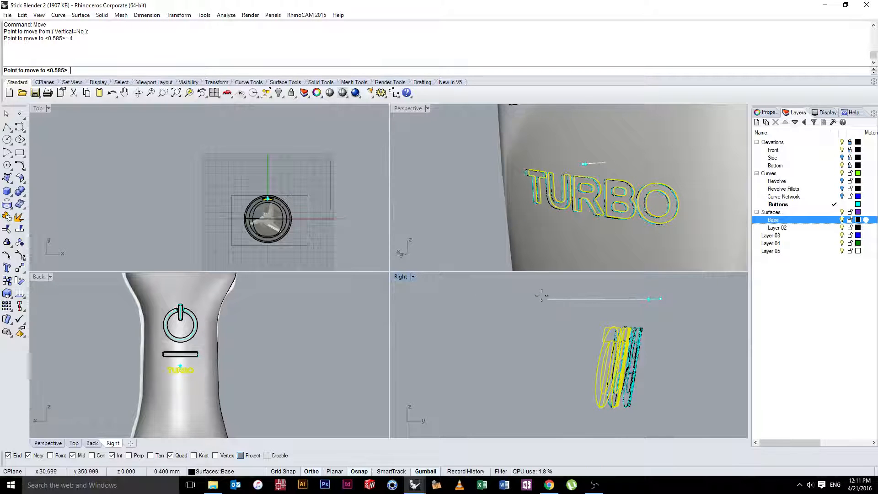
{"action": "left_click", "coordinate": [527, 298]}
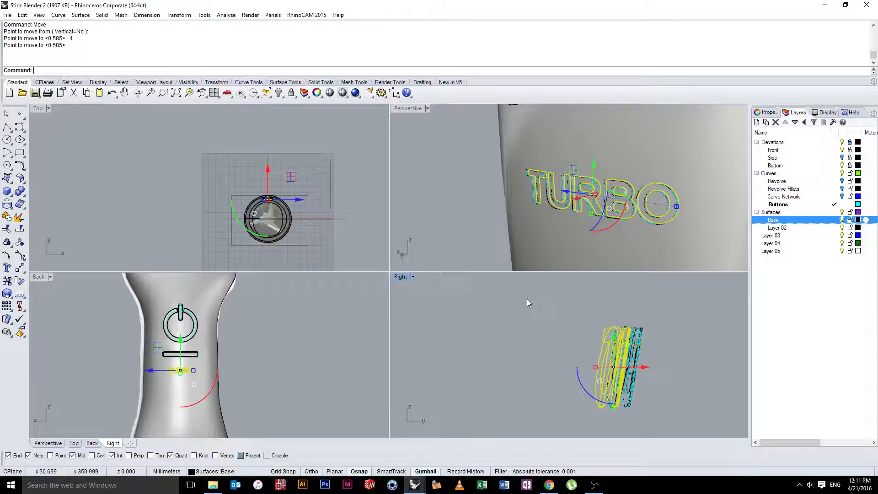
{"action": "left_click", "coordinate": [519, 331]}
- Copy all the projected TURBO outline curves, including the inner outlines of R, B and O, and paste them in place
{"action": "scroll", "coordinate": [552, 199], "scroll_direction": "up", "scroll_amount": 8}
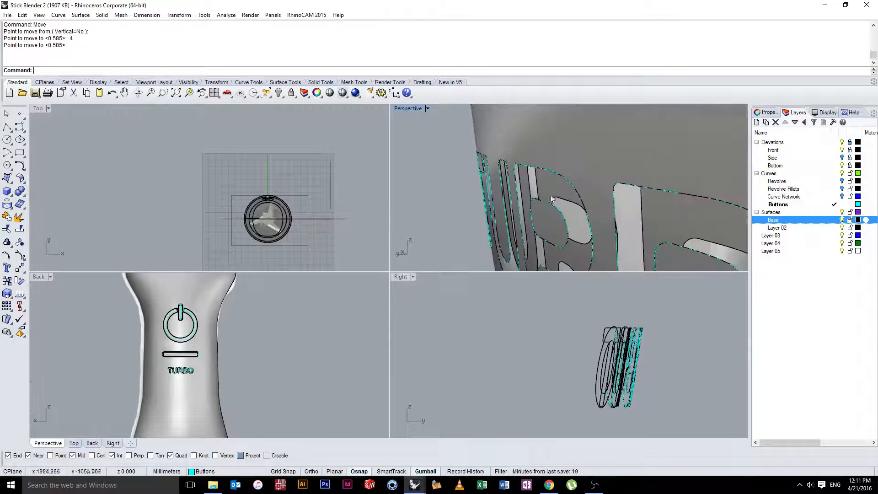
{"action": "right_click_drag", "start_coordinate": [551, 199], "coordinate": [623, 200]}
{"action": "scroll", "coordinate": [561, 213], "scroll_direction": "down", "scroll_amount": 6}
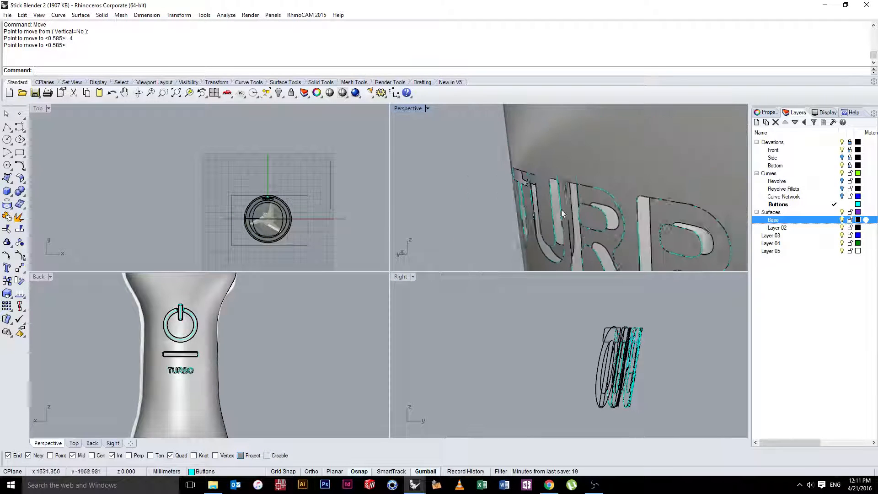
{"action": "scroll", "coordinate": [562, 214], "scroll_direction": "up", "scroll_amount": 6}
{"action": "left_click", "coordinate": [554, 191]}
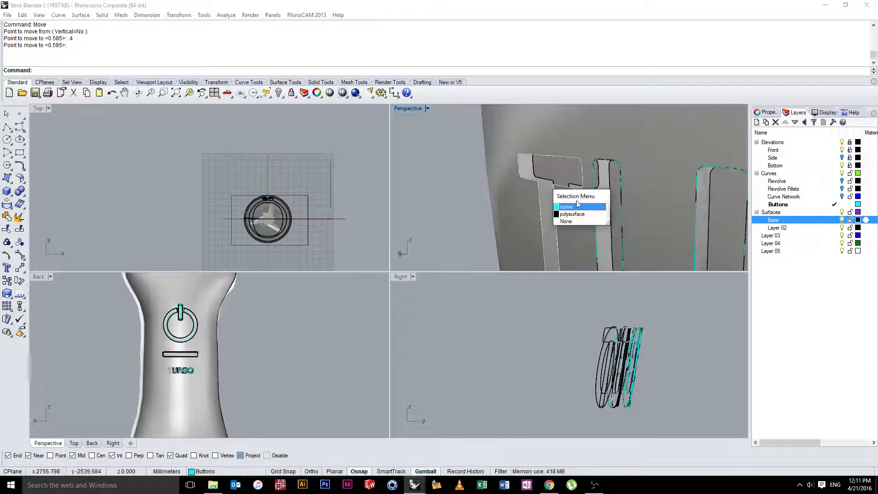
{"action": "left_click", "coordinate": [577, 206]}
{"action": "left_click", "coordinate": [595, 194], "text": "shift"}
{"action": "left_click", "coordinate": [625, 219]}
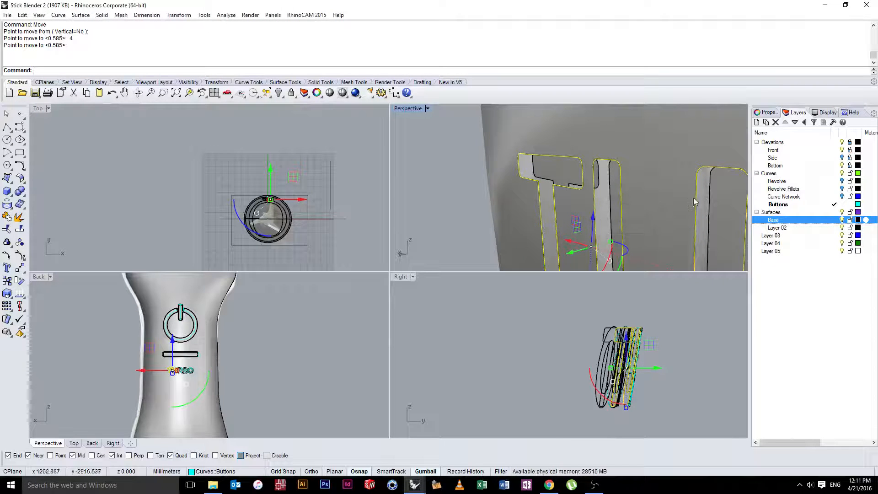
{"action": "scroll", "coordinate": [694, 201], "scroll_direction": "down", "scroll_amount": 4}
{"action": "left_click", "coordinate": [672, 203], "text": "shift"}
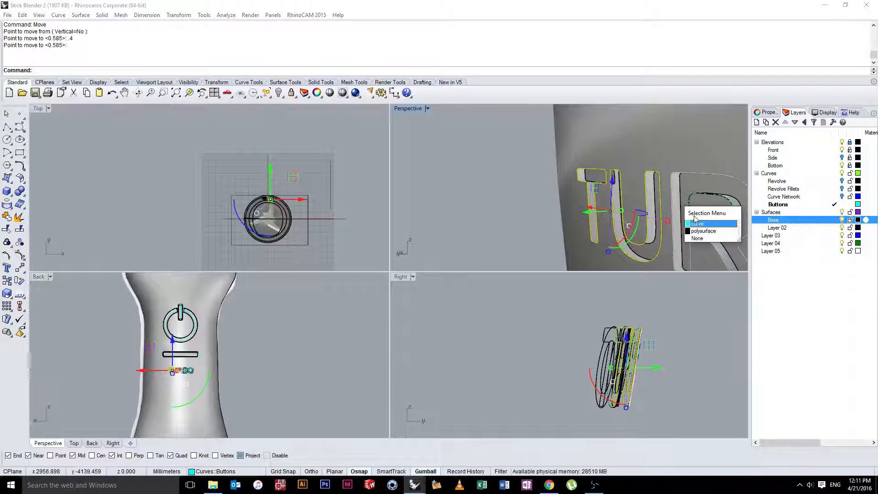
{"action": "left_click", "coordinate": [695, 213]}
{"action": "left_click", "coordinate": [702, 216], "text": "shift"}
{"action": "left_click", "coordinate": [721, 227]}
{"action": "right_click_drag", "start_coordinate": [721, 227], "coordinate": [654, 201], "text": "shift"}
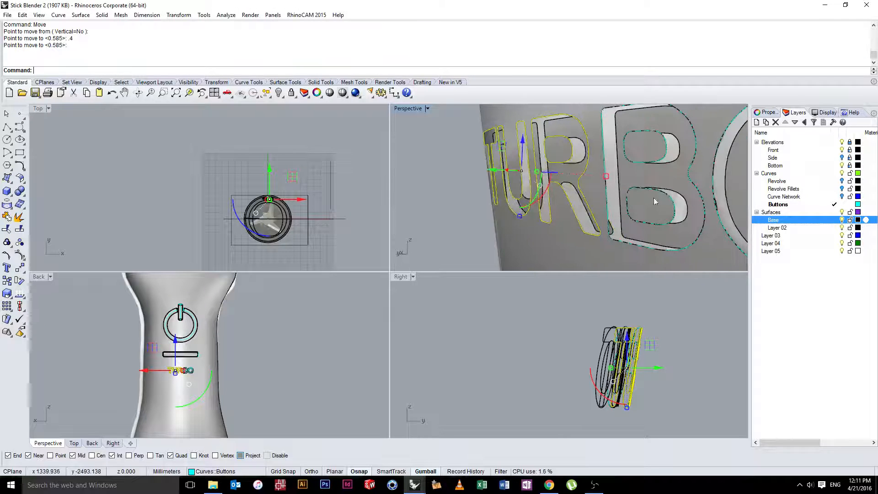
{"action": "left_click", "coordinate": [635, 164], "text": "shift"}
{"action": "left_click", "coordinate": [658, 176]}
{"action": "left_click", "coordinate": [652, 196], "text": "shift"}
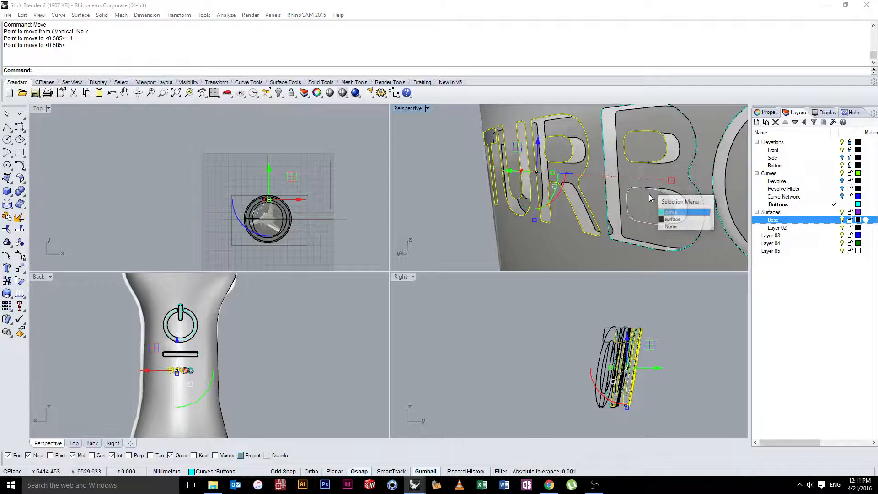
{"action": "left_click", "coordinate": [668, 213]}
{"action": "left_click", "coordinate": [679, 249], "text": "shift"}
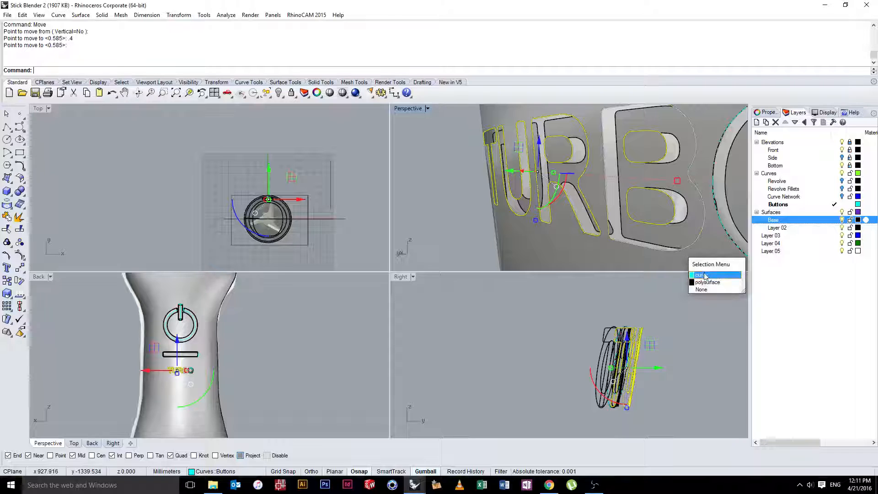
{"action": "left_click", "coordinate": [700, 274]}
{"action": "right_click_drag", "start_coordinate": [725, 244], "coordinate": [633, 234], "text": "shift"}
{"action": "left_click", "coordinate": [636, 234], "text": "shift"}
{"action": "left_click", "coordinate": [659, 251]}
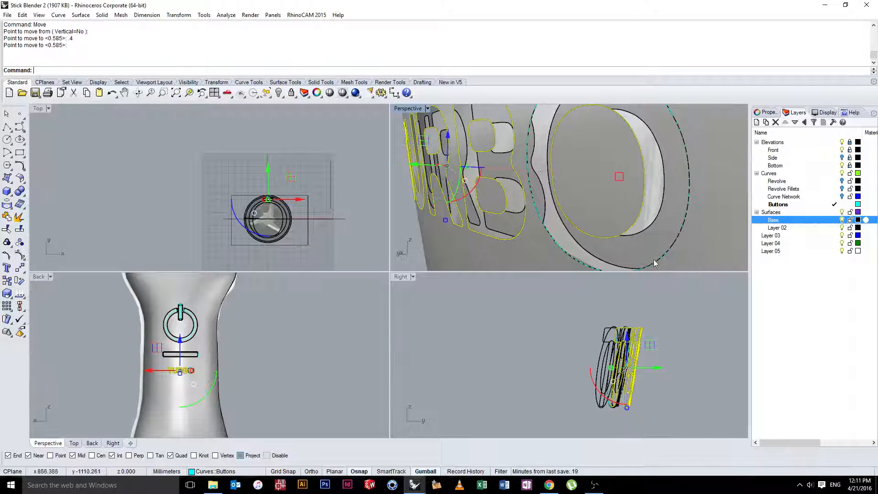
{"action": "left_click", "coordinate": [668, 268], "text": "shift"}
{"action": "left_click", "coordinate": [681, 285]}
{"action": "scroll", "coordinate": [630, 256], "scroll_direction": "down", "scroll_amount": 5}
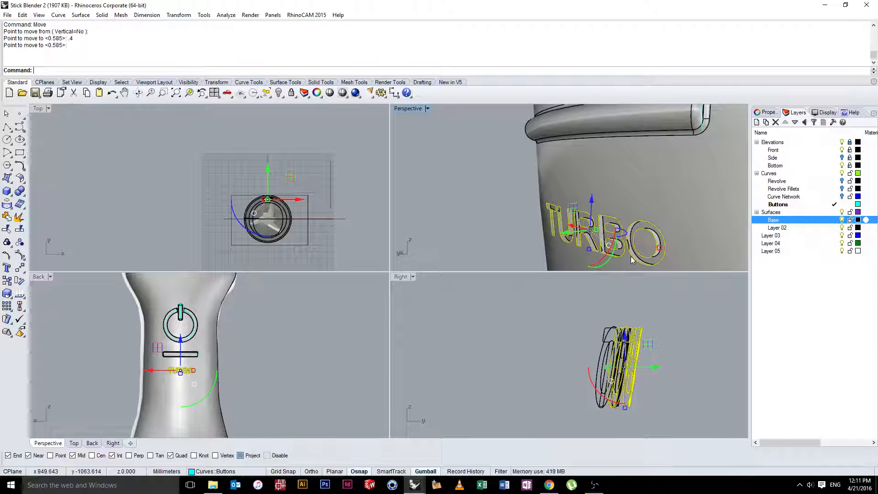
{"action": "key", "text": "ctrl+c"}
{"action": "key", "text": "ctrl+v"}
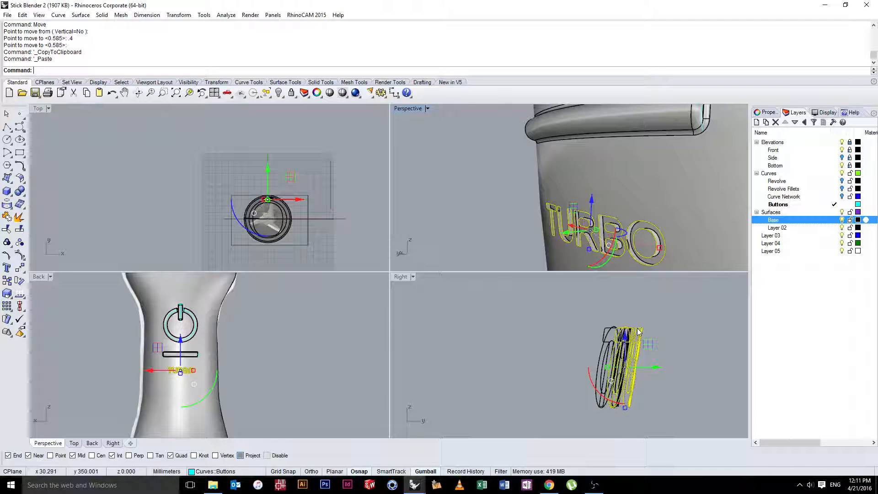
- Move one set of the duplicated TURBO curves 0.4 mm straight inward to the recessed letter faces, using the Right view
{"action": "key", "text": "Return"}
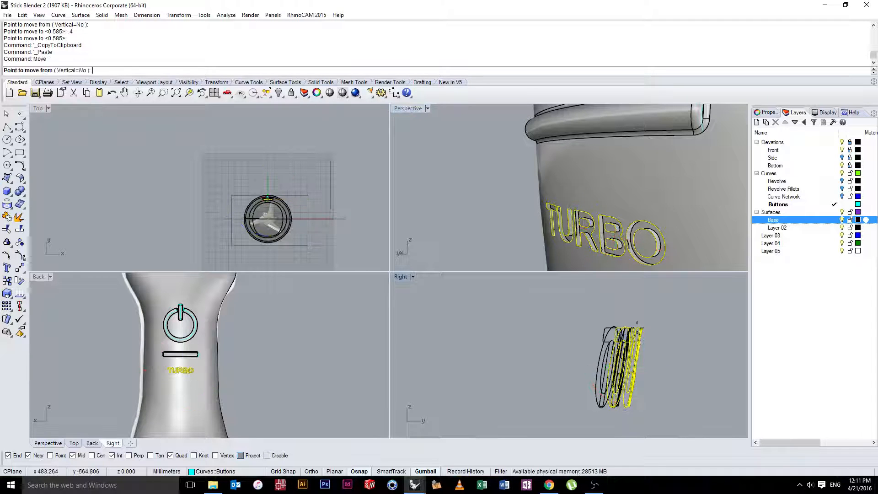
{"action": "left_click", "coordinate": [646, 304]}
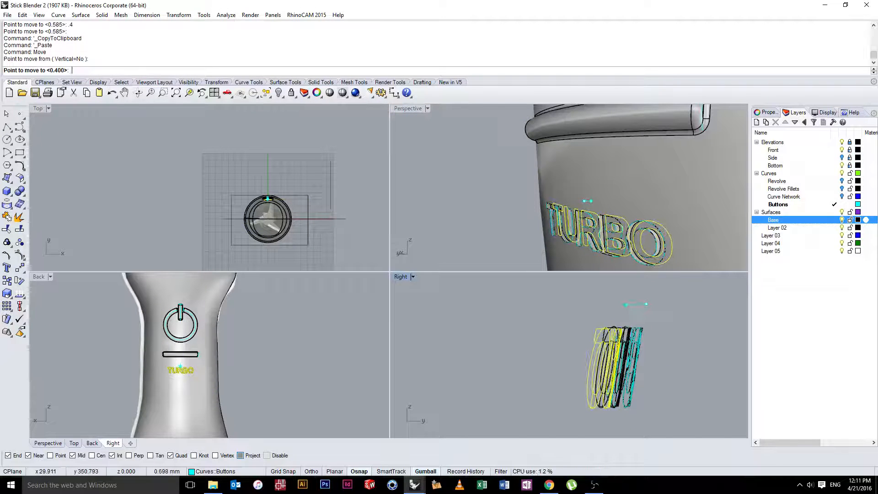
{"action": "type", "text": ".4"}
{"action": "key", "text": "Return"}
{"action": "left_click", "coordinate": [555, 291]}
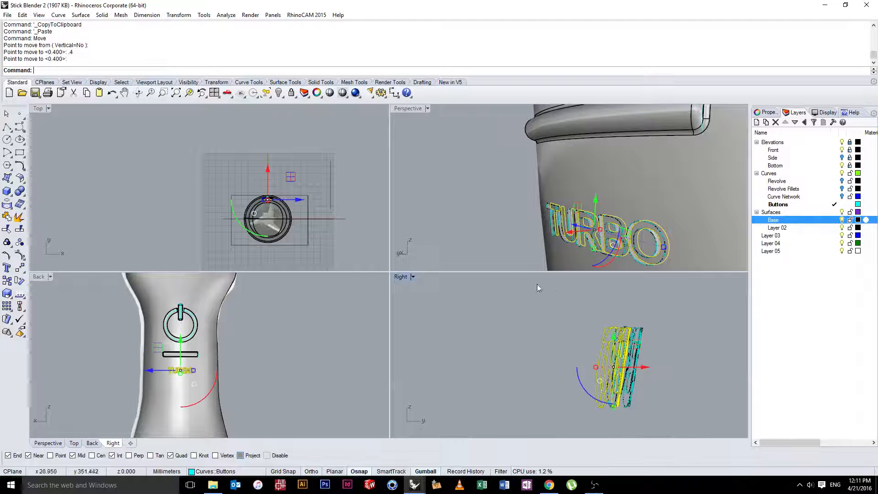
- Examine the recessed TURBO letter faces and both sets of outline curves in an enlarged Perspective view
{"action": "left_click", "coordinate": [508, 243]}
{"action": "right_click_drag", "start_coordinate": [566, 214], "coordinate": [599, 208]}
{"action": "scroll", "coordinate": [600, 208], "scroll_direction": "up", "scroll_amount": 6}
{"action": "scroll", "coordinate": [600, 205], "scroll_direction": "up", "scroll_amount": 4}
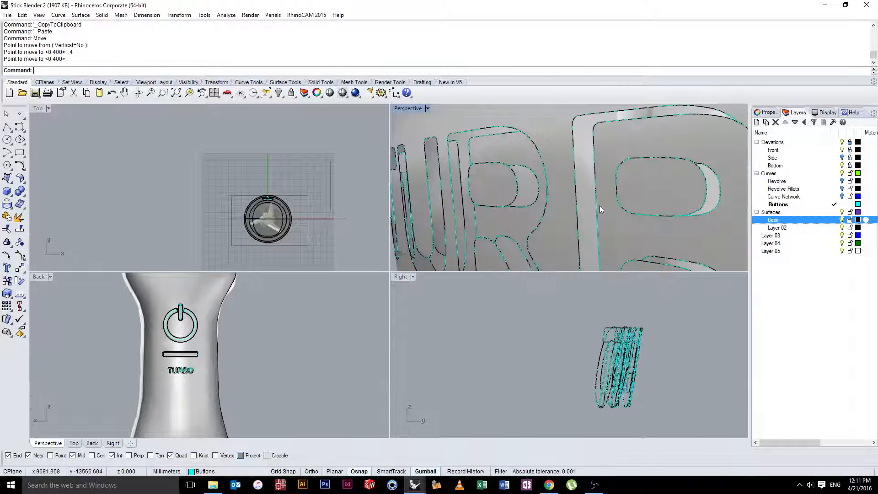
{"action": "scroll", "coordinate": [600, 206], "scroll_direction": "down", "scroll_amount": 8}
{"action": "double_click", "coordinate": [408, 111]}
{"action": "right_click_drag", "start_coordinate": [412, 215], "coordinate": [469, 190]}
{"action": "scroll", "coordinate": [448, 201], "scroll_direction": "down", "scroll_amount": 6}
{"action": "left_click", "coordinate": [469, 190]}
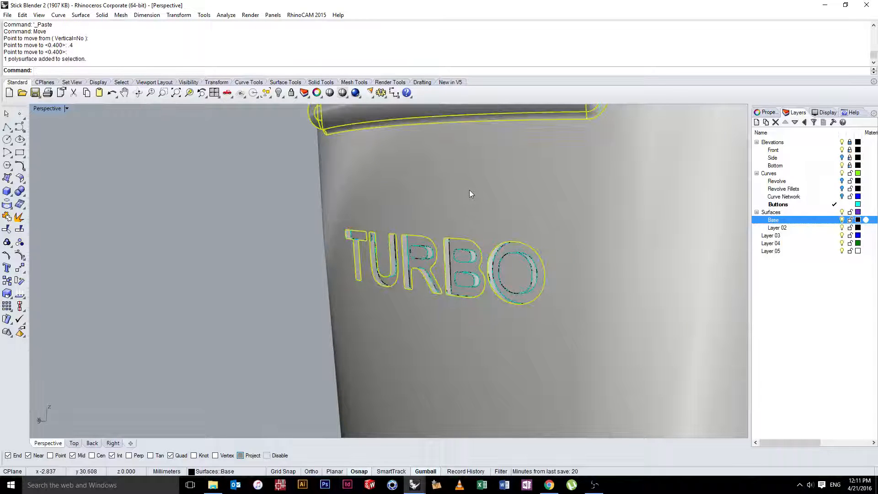
{"action": "left_click", "coordinate": [248, 169]}
- Hide the blender body polysurface around the TURBO lettering so the letter faces and curves are left exposed
{"action": "scroll", "coordinate": [340, 238], "scroll_direction": "up", "scroll_amount": 8}
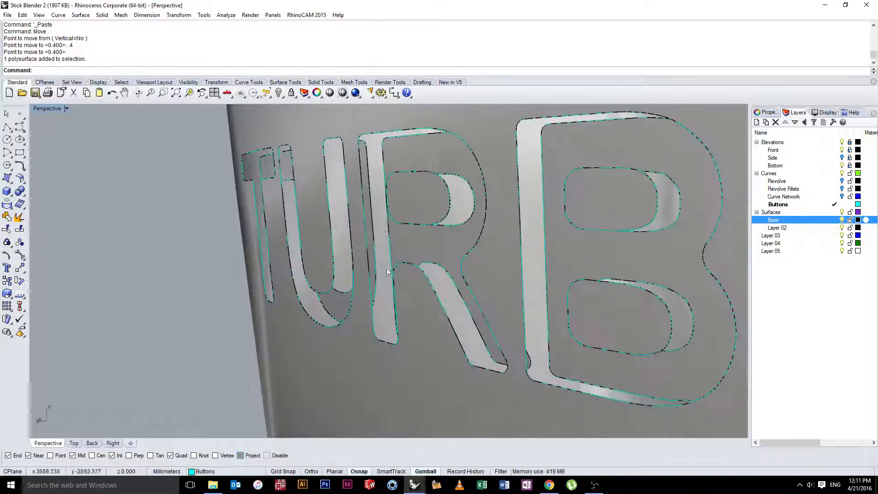
{"action": "scroll", "coordinate": [380, 211], "scroll_direction": "down", "scroll_amount": 8}
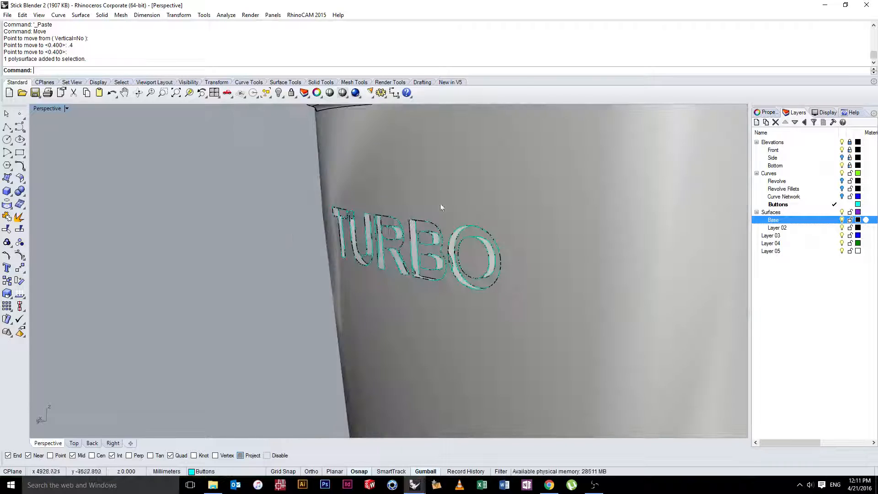
{"action": "left_click", "coordinate": [466, 191]}
{"action": "key", "text": "ctrl+h"}
{"action": "key", "text": "ctrl+j"}
{"action": "scroll", "coordinate": [463, 268], "scroll_direction": "up", "scroll_amount": 5}
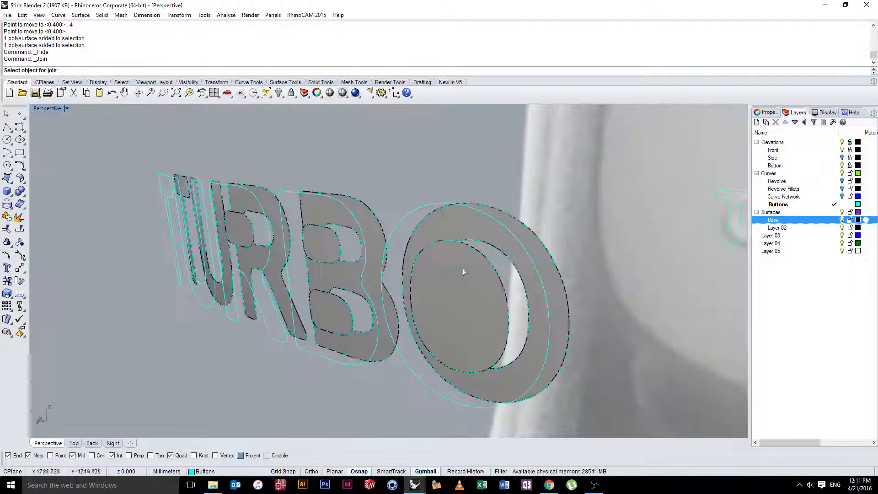
{"action": "left_click", "coordinate": [460, 253]}
{"action": "left_click", "coordinate": [361, 229]}
{"action": "left_click", "coordinate": [329, 225]}
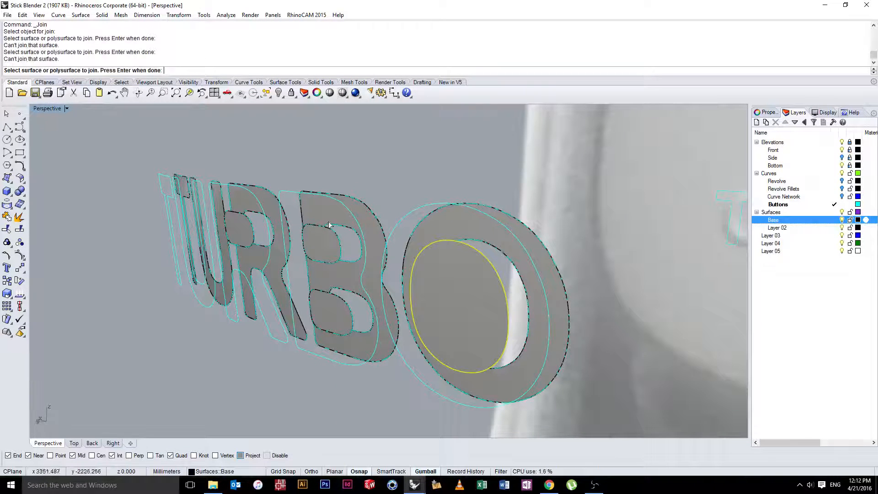
{"action": "key", "text": "Escape"}
- Hide all the TURBO letter faces together with the inner faces of R, B and O, leaving only the outline curves
{"action": "left_click", "coordinate": [437, 223]}
{"action": "left_click", "coordinate": [446, 274], "text": "shift"}
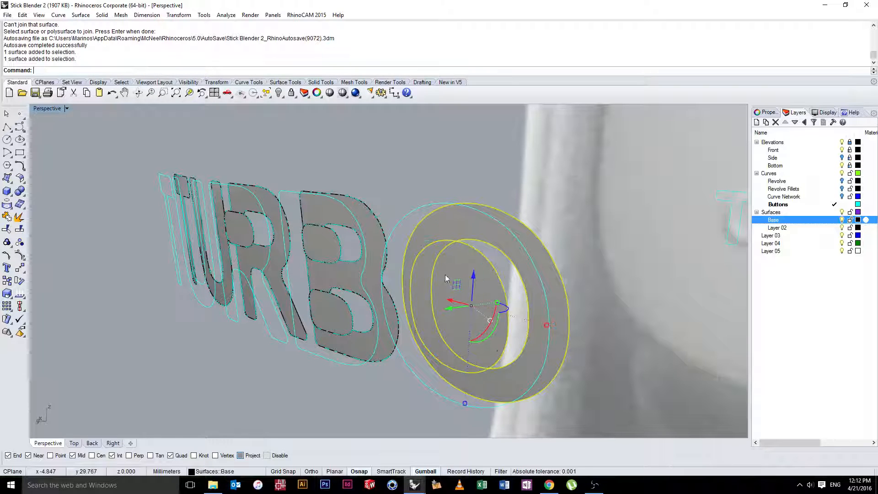
{"action": "left_click", "coordinate": [327, 242], "text": "shift"}
{"action": "left_click", "coordinate": [314, 268], "text": "shift"}
{"action": "left_click", "coordinate": [324, 305], "text": "shift"}
{"action": "right_click_drag", "start_coordinate": [237, 232], "coordinate": [499, 261], "text": "shift"}
{"action": "left_click", "coordinate": [478, 231], "text": "shift"}
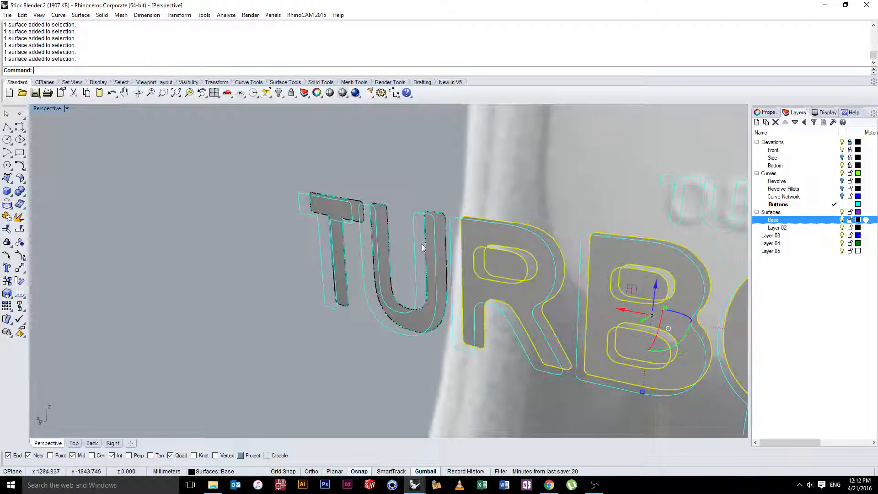
{"action": "left_click", "coordinate": [432, 238], "text": "shift"}
{"action": "left_click", "coordinate": [330, 206], "text": "shift"}
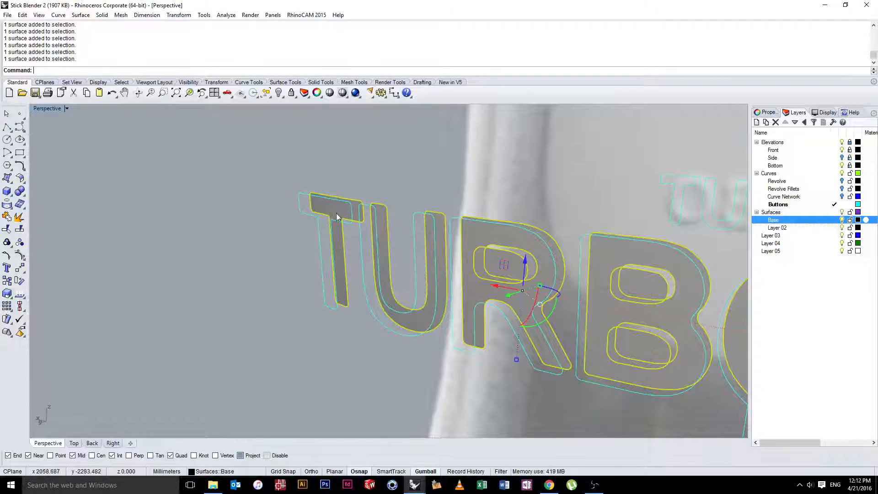
{"action": "key", "text": "ctrl+h"}
- Loft a side wall between the original and the offset outline curves of the letter T
{"action": "right_click_drag", "start_coordinate": [337, 215], "coordinate": [403, 234]}
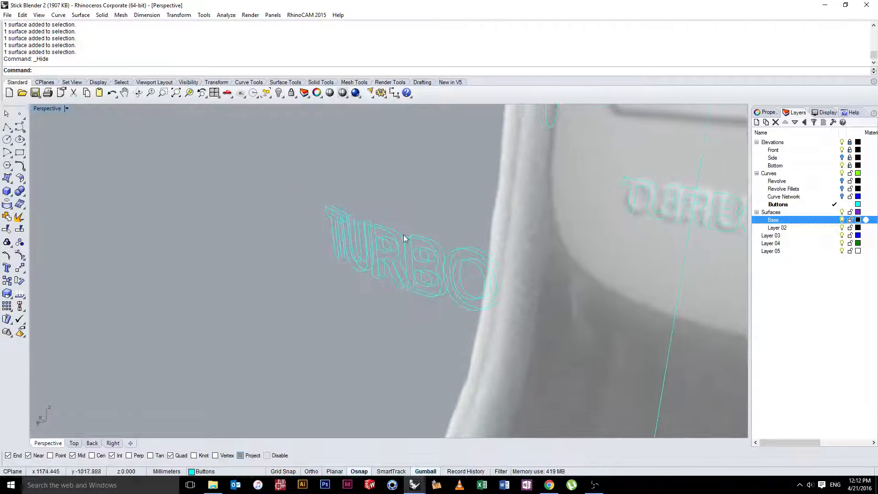
{"action": "left_click", "coordinate": [81, 15]}
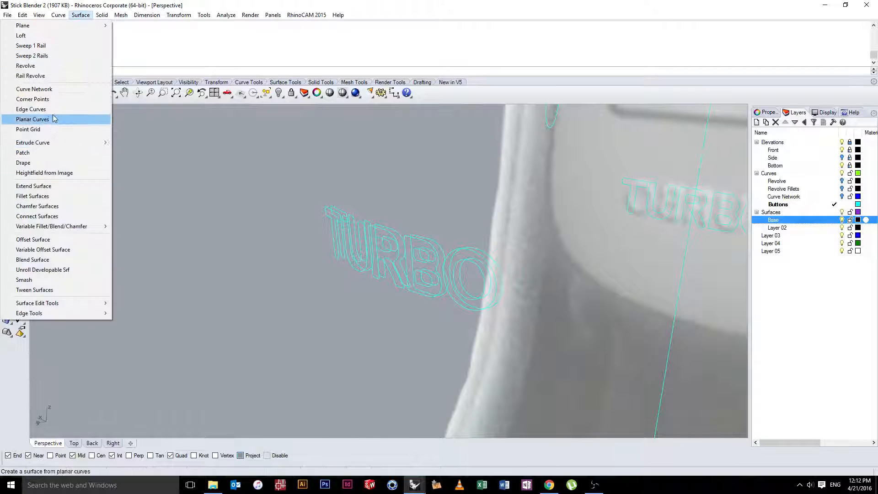
{"action": "left_click", "coordinate": [21, 35]}
{"action": "right_click_drag", "start_coordinate": [274, 242], "coordinate": [360, 210]}
{"action": "left_click", "coordinate": [353, 204]}
{"action": "left_click", "coordinate": [351, 195]}
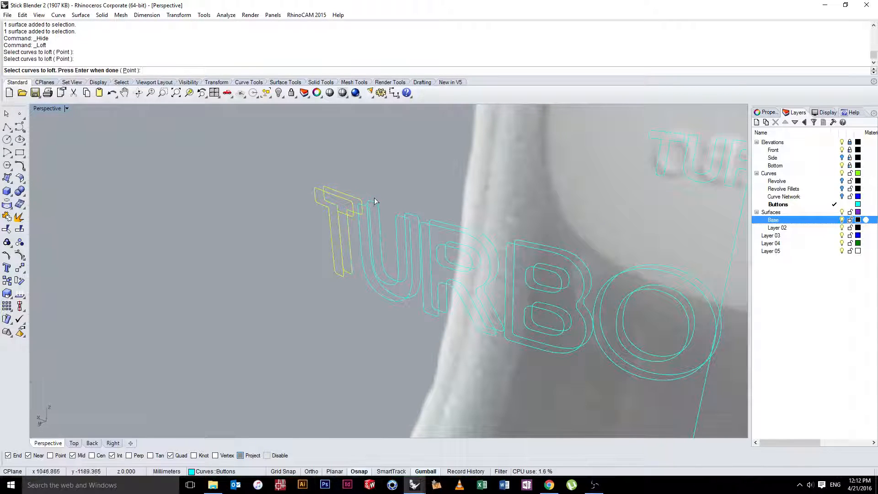
{"action": "key", "text": "Return"}
{"action": "key", "text": "Return"}
{"action": "key", "text": "Return"}
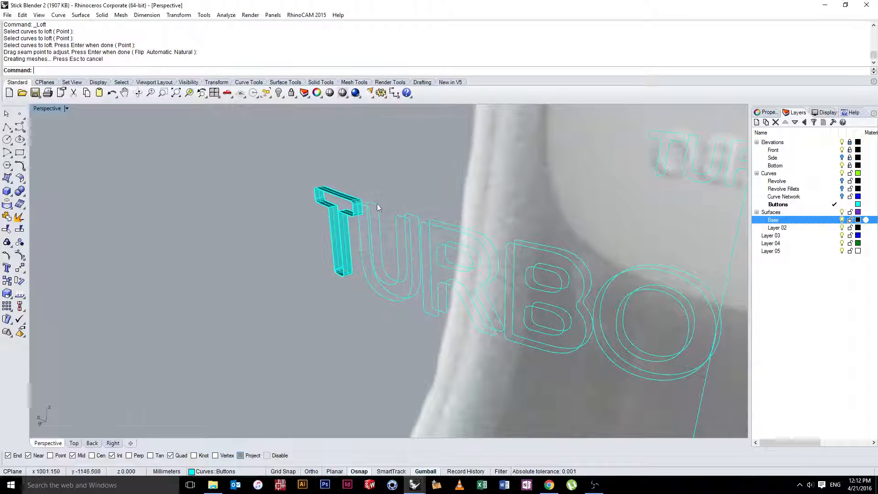
- Loft a side wall between the two outline curves of the letter U, with the Loose style and no simplification
{"action": "key", "text": "Return"}
{"action": "left_click", "coordinate": [376, 206]}
{"action": "left_click", "coordinate": [381, 199]}
{"action": "key", "text": "Return"}
{"action": "key", "text": "Return"}
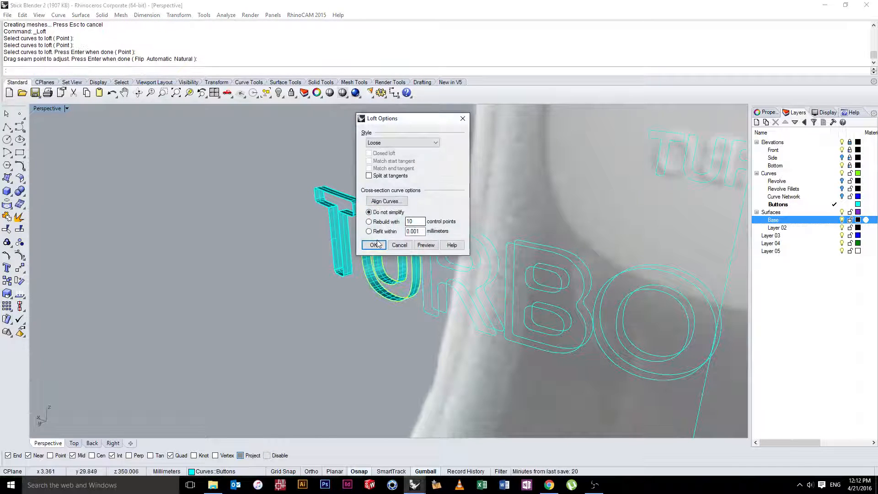
{"action": "left_click", "coordinate": [378, 243]}
- Loft a side wall between the two outer outlines of the letter R, with the Loose style
{"action": "right_click_drag", "start_coordinate": [388, 240], "coordinate": [422, 228]}
{"action": "key", "text": "Return"}
{"action": "left_click", "coordinate": [406, 221]}
{"action": "left_click", "coordinate": [411, 219]}
{"action": "key", "text": "Return"}
{"action": "key", "text": "Return"}
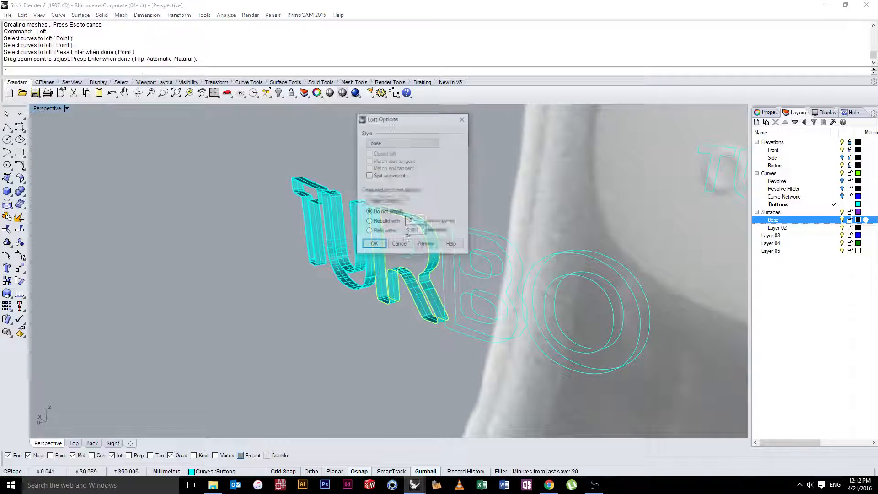
{"action": "left_click", "coordinate": [378, 244]}
{"action": "left_click", "coordinate": [408, 237]}
{"action": "key", "text": "Return"}
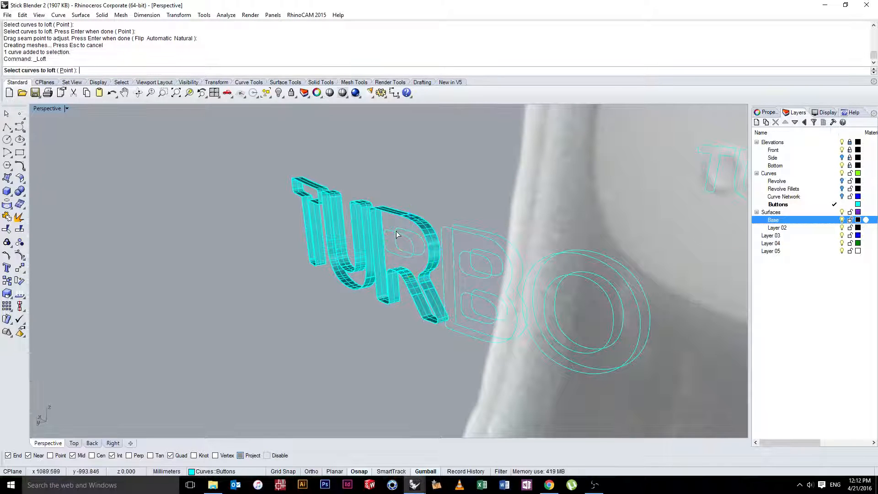
{"action": "key", "text": "Escape"}
{"action": "left_click", "coordinate": [396, 236]}
{"action": "left_click", "coordinate": [396, 238]}
{"action": "left_click", "coordinate": [399, 232]}
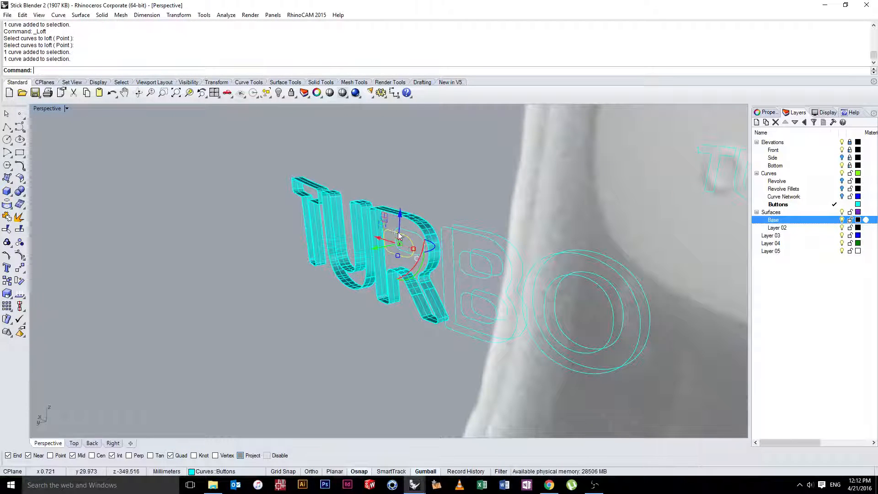
{"action": "key", "text": "Return"}
- Loft a wall between the two inner outline curves inside the letter R
{"action": "key", "text": "Return"}
{"action": "left_click", "coordinate": [399, 233]}
{"action": "left_click", "coordinate": [413, 234]}
{"action": "key", "text": "Return"}
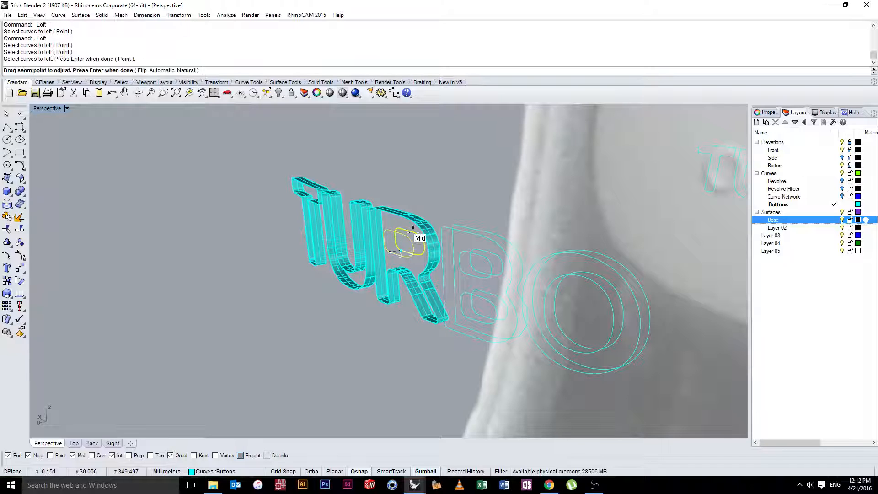
{"action": "key", "text": "Return"}
{"action": "key", "text": "Return"}
- Loft a side wall between the two outer outline curves of the letter B
{"action": "key", "text": "Return"}
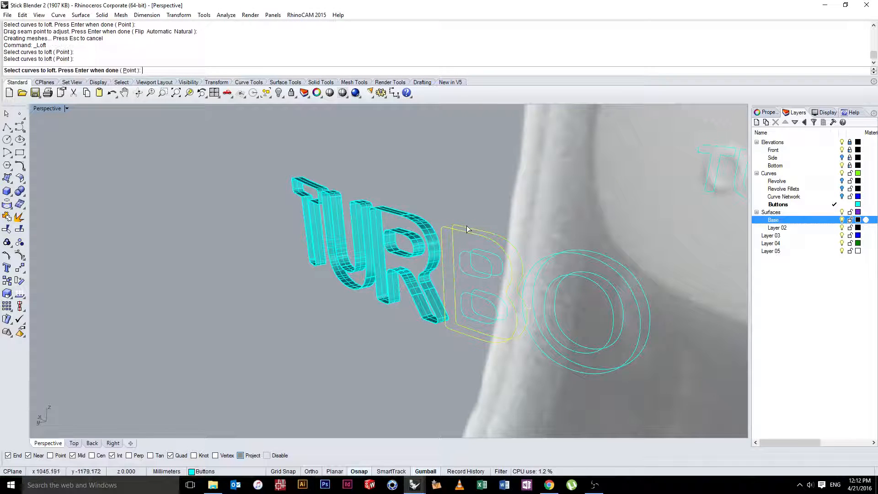
{"action": "key", "text": "Return"}
{"action": "key", "text": "Return"}
{"action": "key", "text": "Return"}
- Loft a wall between the two curves of the upper opening in the letter B
{"action": "key", "text": "Return"}
{"action": "left_click", "coordinate": [474, 256]}
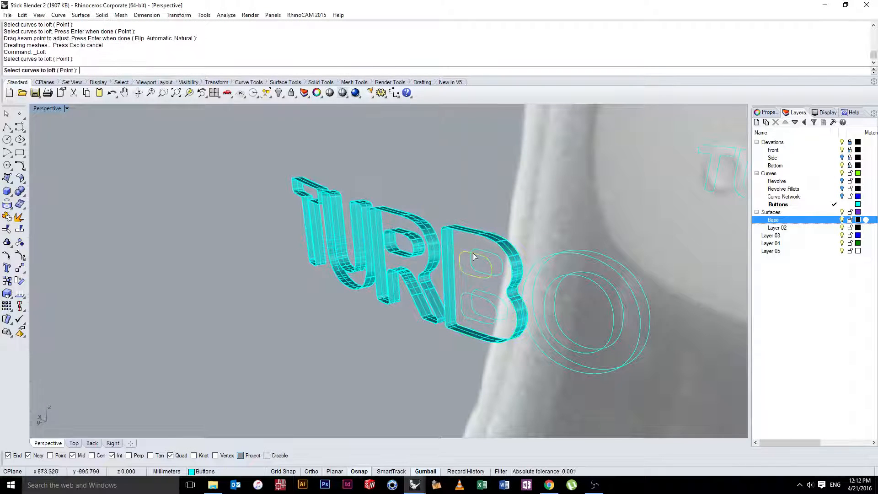
{"action": "left_click", "coordinate": [476, 254]}
{"action": "key", "text": "Return"}
{"action": "key", "text": "Return"}
{"action": "key", "text": "Return"}
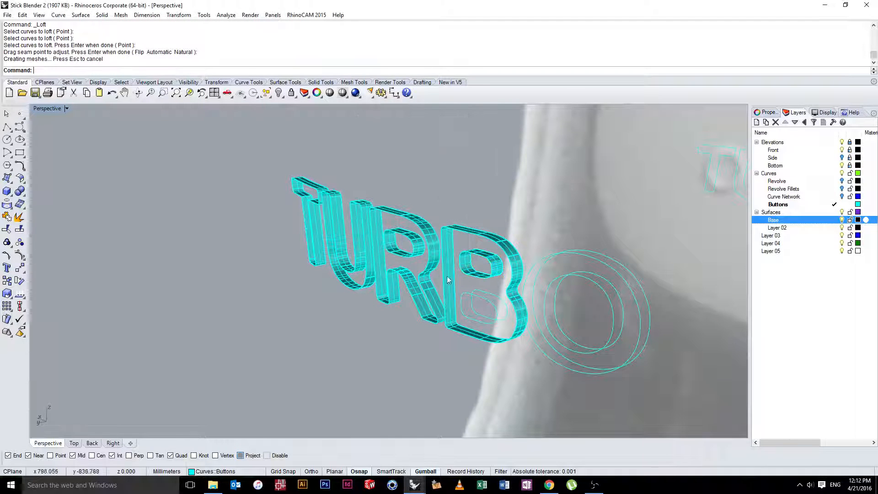
- Loft a wall between the two curves of the lower opening in the letter B, with the Loose style
{"action": "key", "text": "Return"}
{"action": "left_click", "coordinate": [467, 293]}
{"action": "left_click", "coordinate": [484, 293]}
{"action": "key", "text": "Return"}
{"action": "key", "text": "Return"}
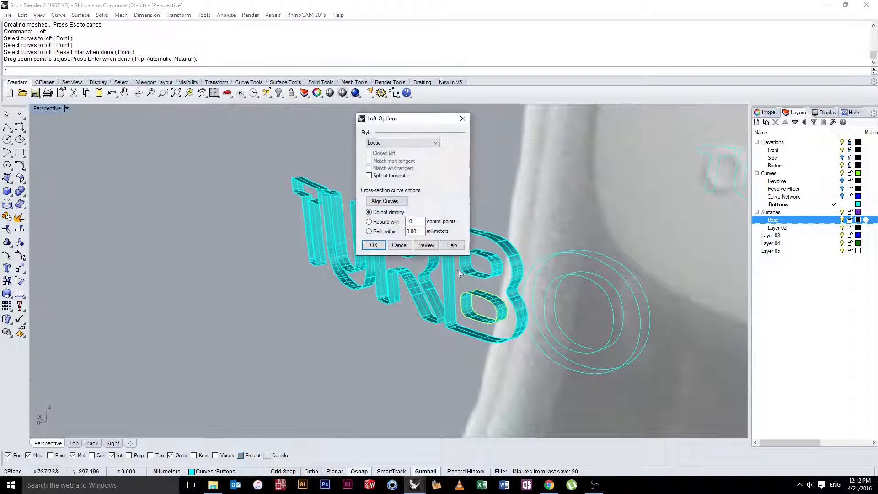
{"action": "key", "text": "Return"}
- Loft a side wall between the two outer outline curves of the letter O
{"action": "key", "text": "Return"}
{"action": "left_click", "coordinate": [539, 256]}
{"action": "left_click", "coordinate": [540, 248]}
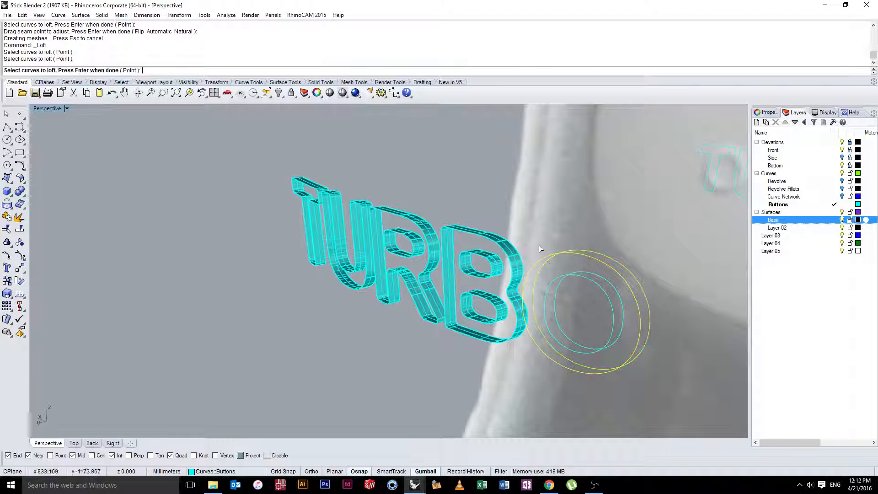
{"action": "key", "text": "Return"}
{"action": "key", "text": "Return"}
{"action": "key", "text": "Return"}
{"action": "left_click", "coordinate": [562, 279]}
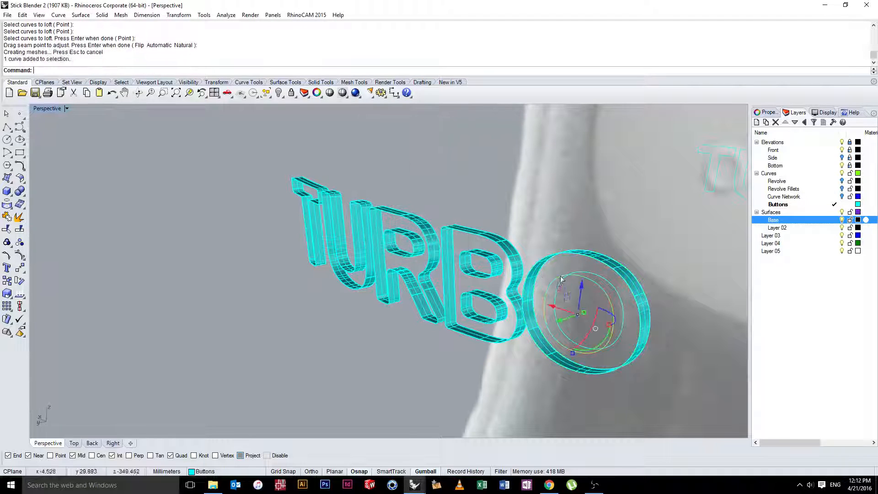
{"action": "key", "text": "Return"}
{"action": "left_click", "coordinate": [588, 280]}
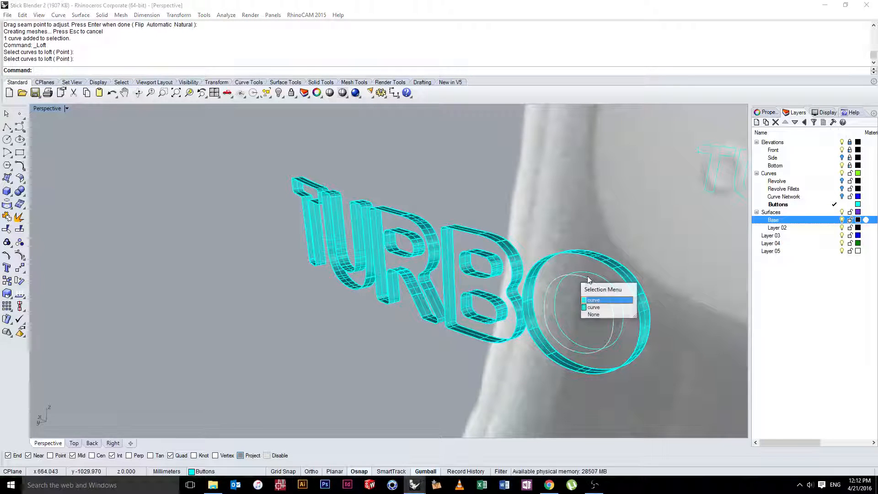
{"action": "left_click", "coordinate": [594, 300]}
{"action": "key", "text": "Return"}
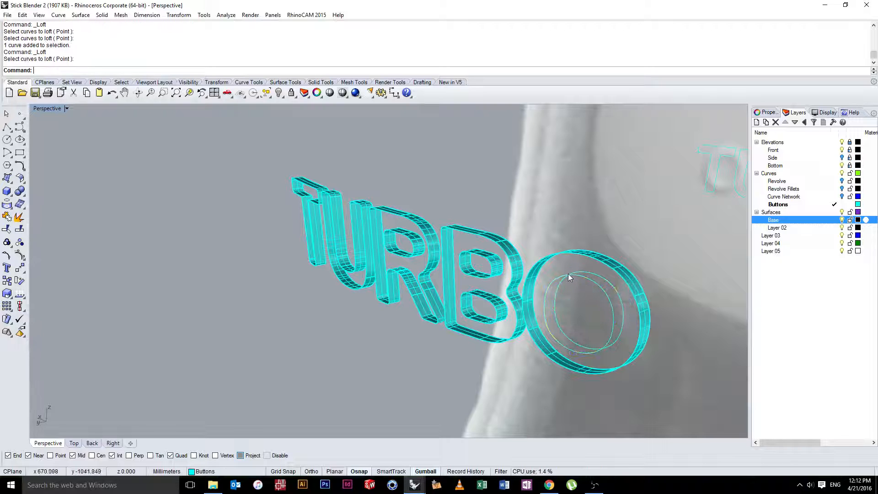
- Loft a wall between the two inner outline curves of the letter O
{"action": "left_click", "coordinate": [591, 276]}
{"action": "left_click", "coordinate": [596, 286]}
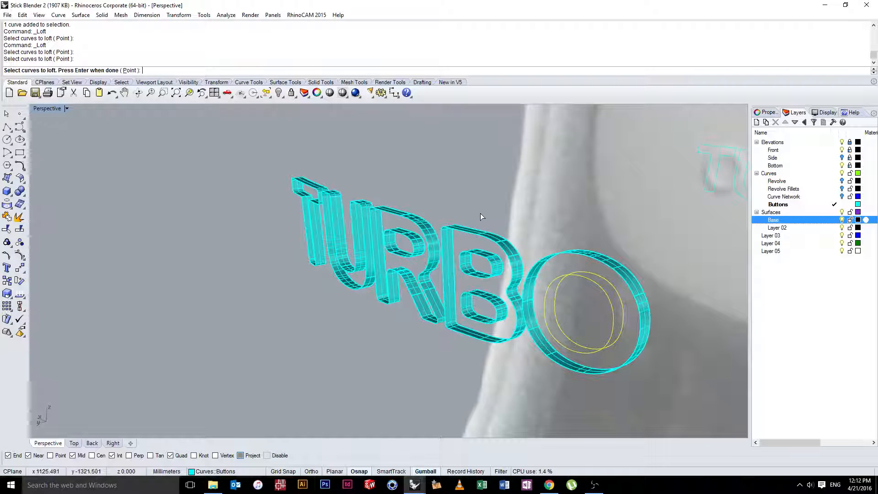
{"action": "key", "text": "Return"}
{"action": "left_click", "coordinate": [368, 245]}
- Try to select all the surfaces by type and assign the TURBO side walls to the Base layer
{"action": "scroll", "coordinate": [262, 220], "scroll_direction": "down", "scroll_amount": 5}
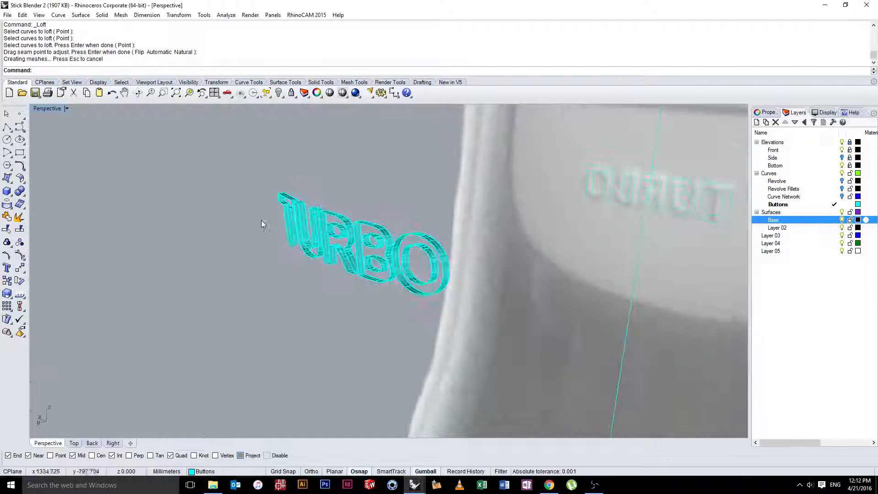
{"action": "mouse_move", "coordinate": [261, 220]}
{"action": "right_mouse_down"}
{"action": "mouse_move", "coordinate": [289, 220]}
{"action": "mouse_move", "coordinate": [366, 268]}
{"action": "mouse_move", "coordinate": [256, 226]}
{"action": "right_mouse_up"}
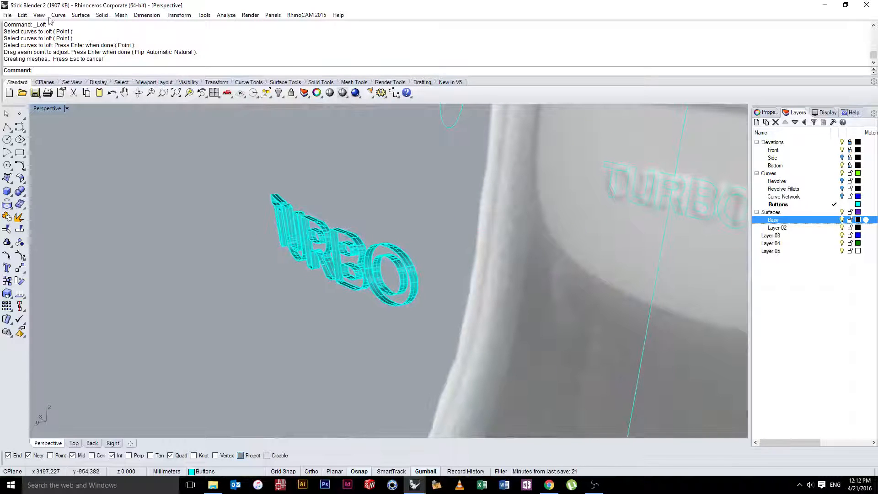
{"action": "left_click", "coordinate": [22, 15]}
{"action": "mouse_move", "coordinate": [20, 118]}
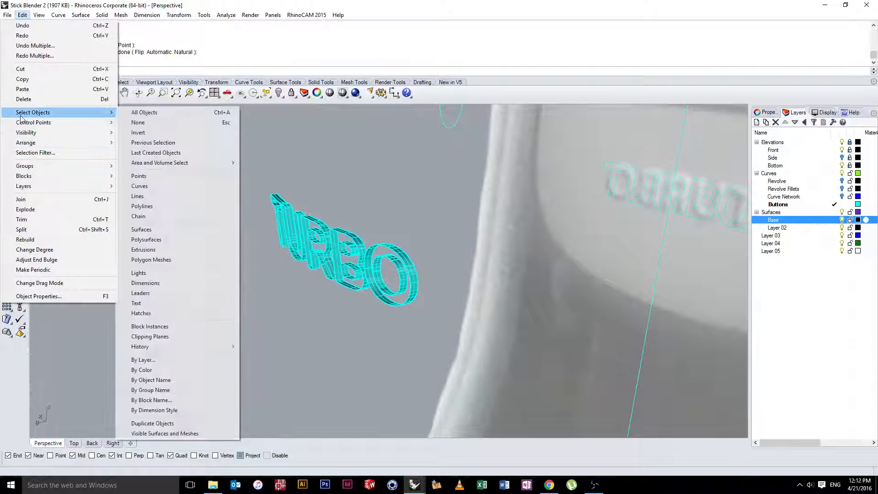
{"action": "left_click", "coordinate": [141, 229]}
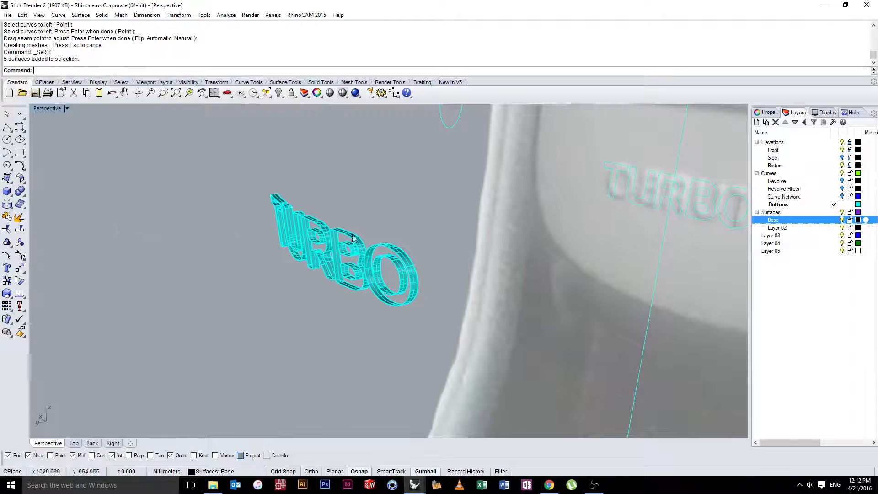
{"action": "right_click_drag", "start_coordinate": [117, 114], "coordinate": [284, 169]}
{"action": "right_click", "coordinate": [785, 220]}
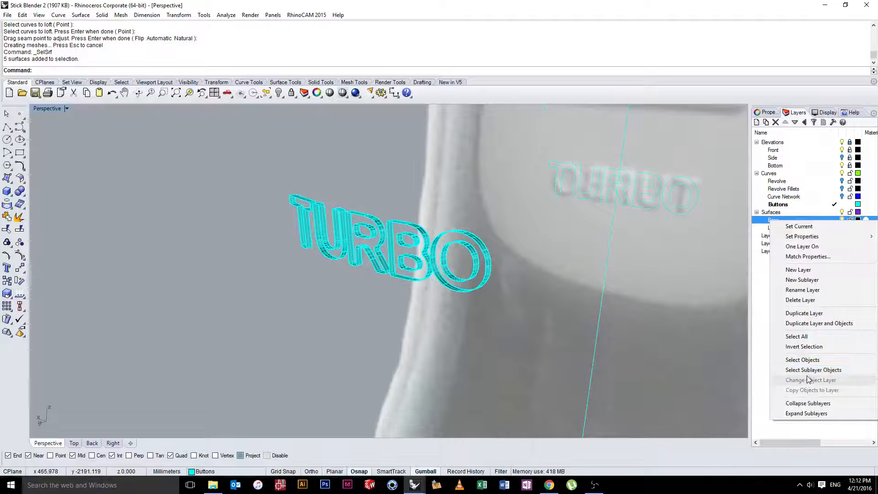
{"action": "left_click", "coordinate": [434, 232]}
{"action": "left_click", "coordinate": [22, 15]}
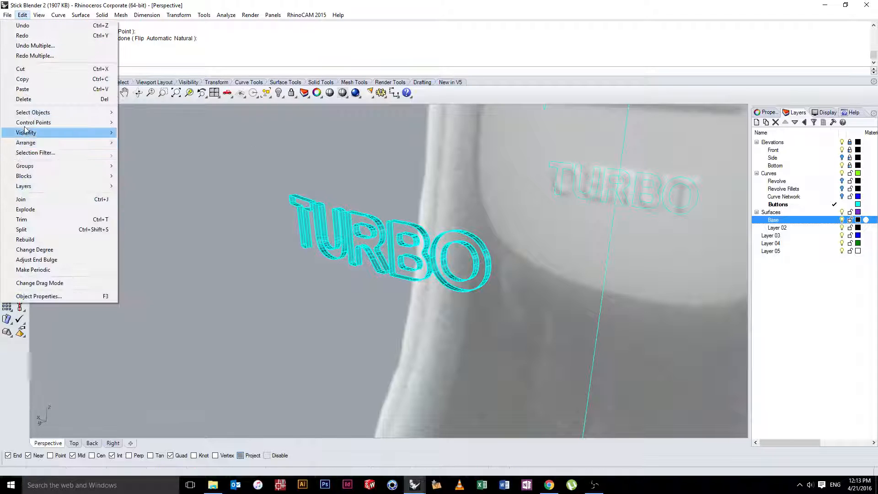
{"action": "mouse_move", "coordinate": [45, 112]}
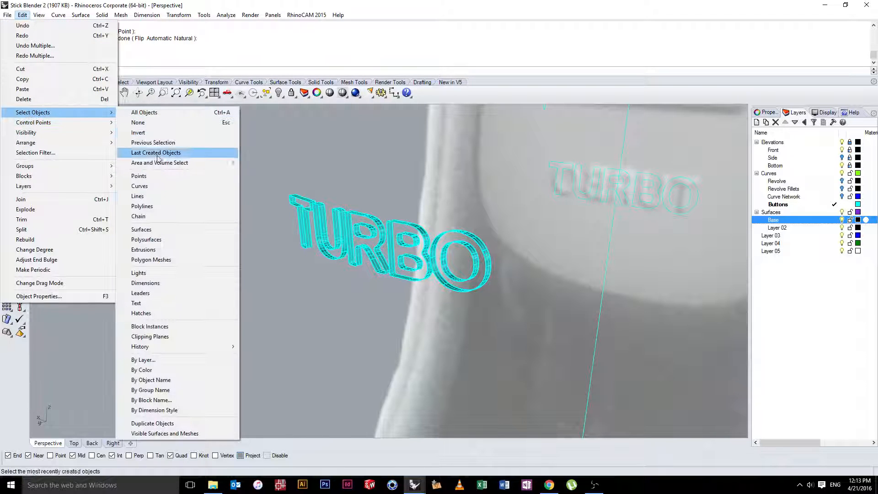
{"action": "left_click", "coordinate": [173, 229]}
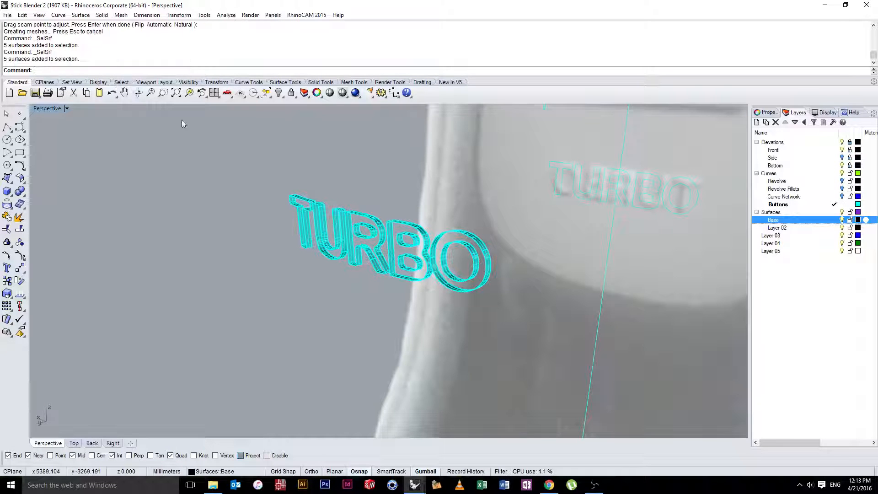
- Select all the side walls of the TURBO letters, including the R, B and O openings, and move them to the Base layer
{"action": "scroll", "coordinate": [298, 211], "scroll_direction": "up", "scroll_amount": 5}
{"action": "left_click", "coordinate": [284, 215]}
{"action": "left_click", "coordinate": [316, 226], "text": "shift"}
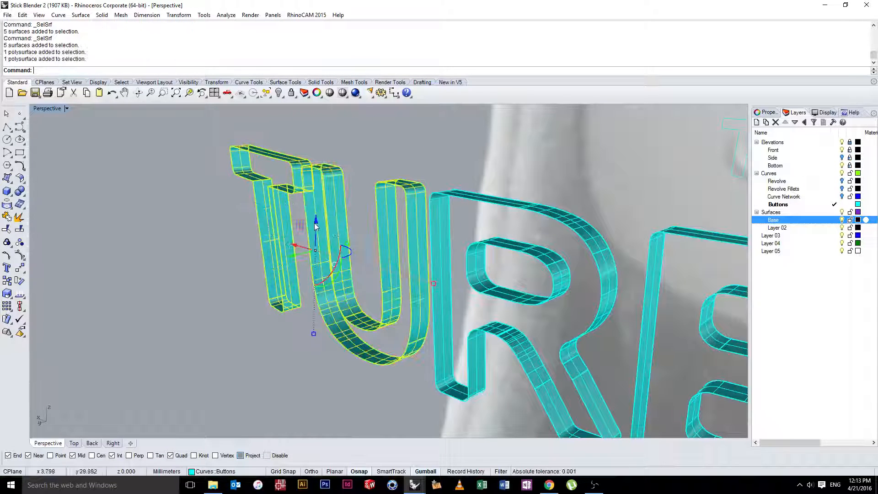
{"action": "left_click", "coordinate": [441, 243], "text": "shift"}
{"action": "left_click", "coordinate": [557, 264], "text": "shift"}
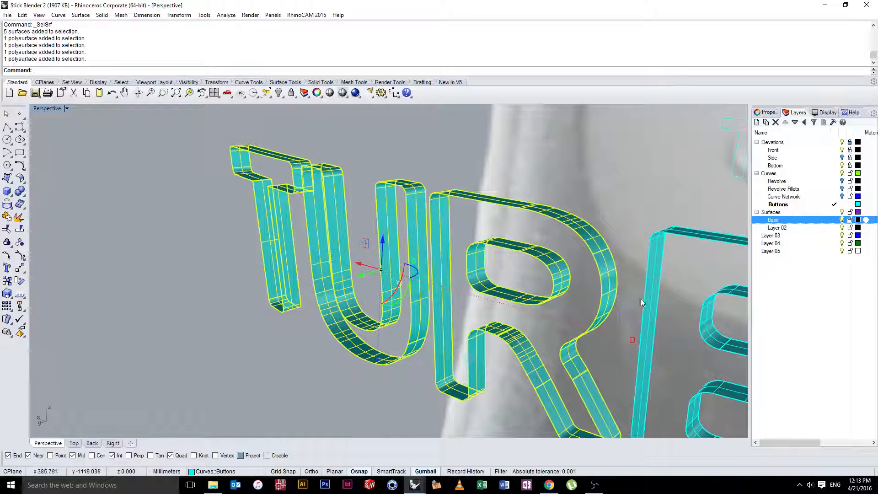
{"action": "left_click", "coordinate": [642, 287], "text": "shift"}
{"action": "scroll", "coordinate": [587, 276], "scroll_direction": "down", "scroll_amount": 6}
{"action": "scroll", "coordinate": [577, 274], "scroll_direction": "up", "scroll_amount": 5}
{"action": "left_click", "coordinate": [577, 275], "text": "shift"}
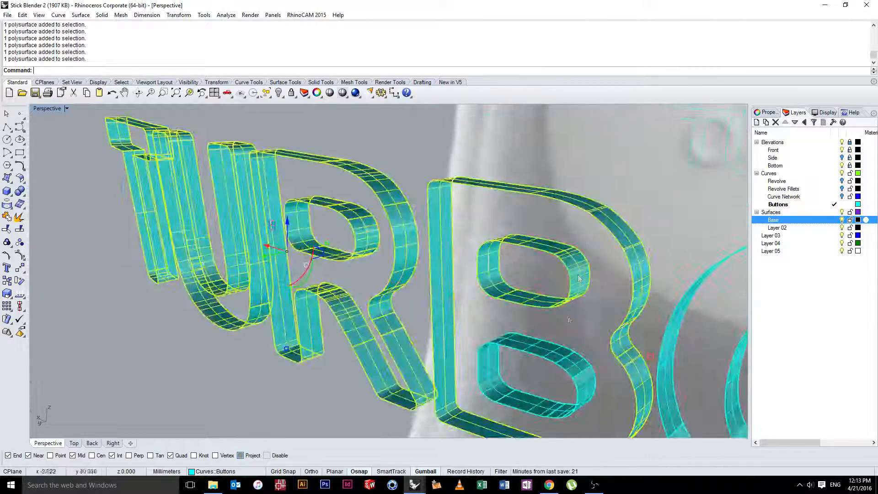
{"action": "left_click", "coordinate": [569, 362], "text": "shift"}
{"action": "scroll", "coordinate": [571, 362], "scroll_direction": "down", "scroll_amount": 6}
{"action": "scroll", "coordinate": [613, 362], "scroll_direction": "up", "scroll_amount": 6}
{"action": "left_click", "coordinate": [631, 365], "text": "shift"}
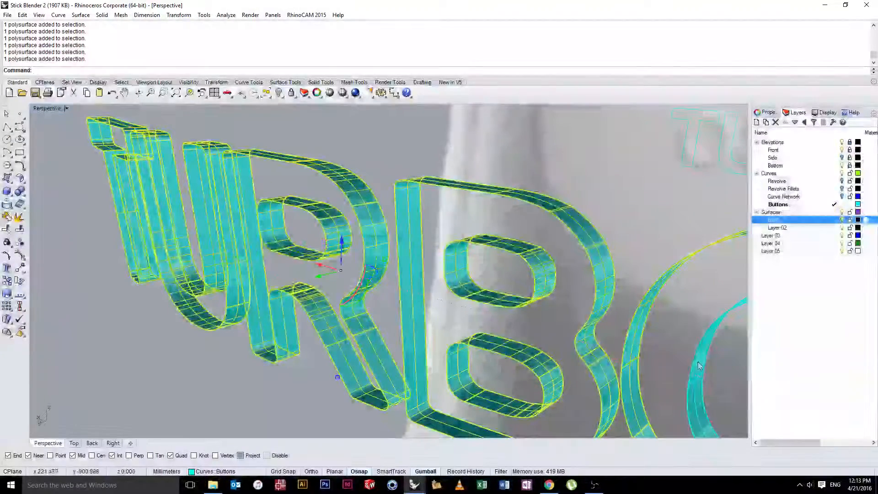
{"action": "scroll", "coordinate": [699, 365], "scroll_direction": "down", "scroll_amount": 6}
{"action": "right_click", "coordinate": [771, 220]}
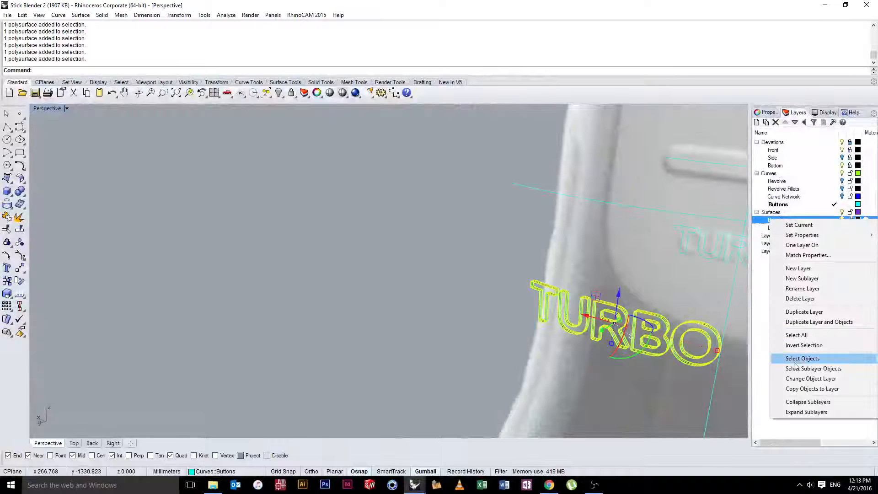
{"action": "left_click", "coordinate": [810, 378]}
{"action": "left_click", "coordinate": [484, 251]}
- Hide the Buttons curve layer with Base as the current layer, and show all hidden objects
{"action": "mouse_move", "coordinate": [484, 251]}
{"action": "right_mouse_down"}
{"action": "mouse_move", "coordinate": [511, 250]}
{"action": "mouse_move", "coordinate": [499, 250]}
{"action": "right_mouse_up"}
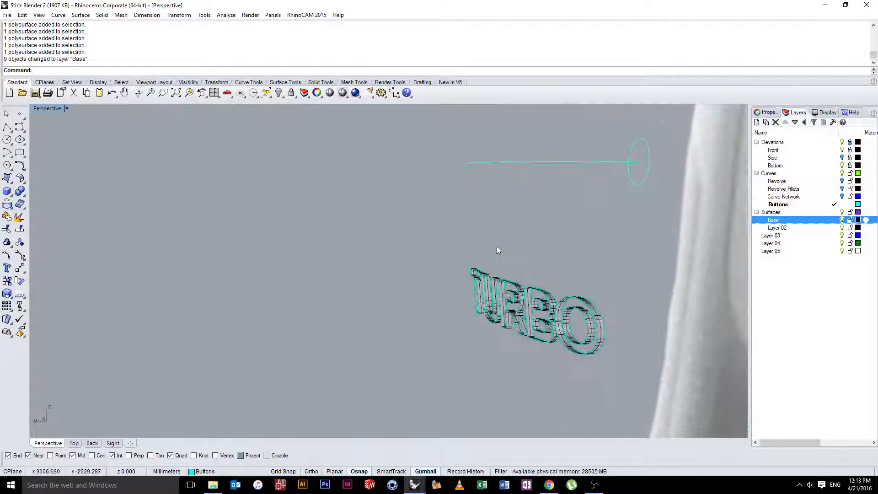
{"action": "left_click", "coordinate": [818, 204]}
{"action": "key", "text": "ctrl+alt+h"}
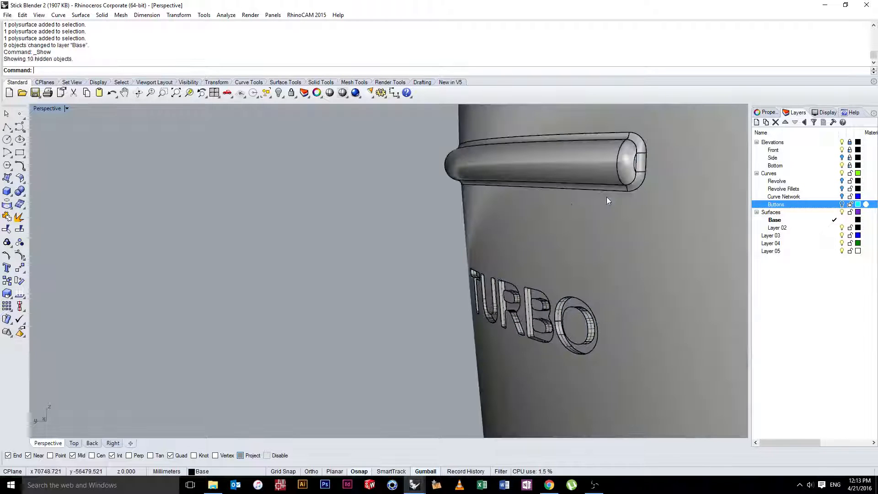
{"action": "scroll", "coordinate": [553, 229], "scroll_direction": "down", "scroll_amount": 7}
{"action": "right_click_drag", "start_coordinate": [553, 231], "coordinate": [579, 250]}
{"action": "scroll", "coordinate": [553, 259], "scroll_direction": "up", "scroll_amount": 8}
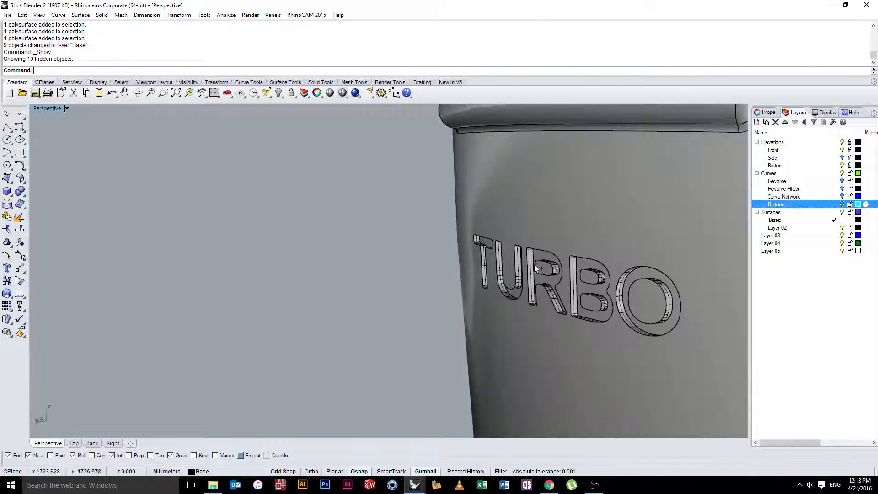
- Select all the visible body, button and TURBO lettering surfaces and join them into one polysurface
{"action": "scroll", "coordinate": [536, 267], "scroll_direction": "up", "scroll_amount": 2}
{"action": "scroll", "coordinate": [517, 266], "scroll_direction": "down", "scroll_amount": 6}
{"action": "right_click_drag", "start_coordinate": [511, 262], "coordinate": [577, 298]}
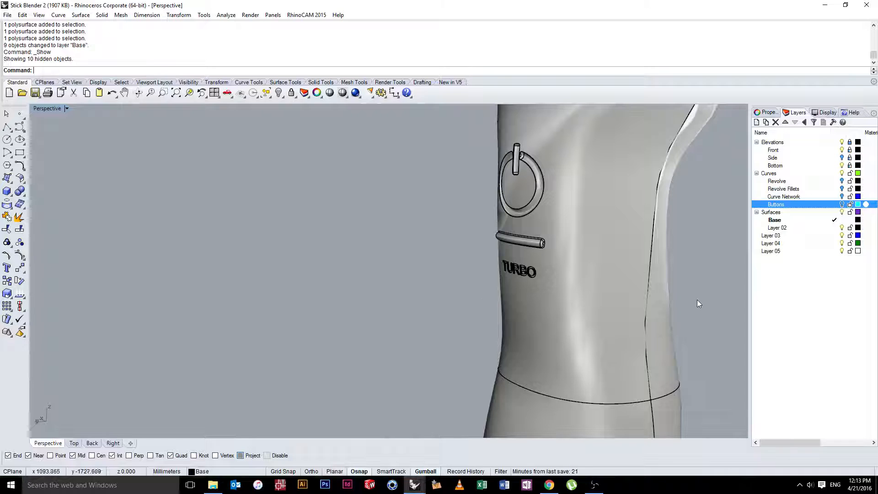
{"action": "left_click_drag", "start_coordinate": [426, 251], "coordinate": [427, 251]}
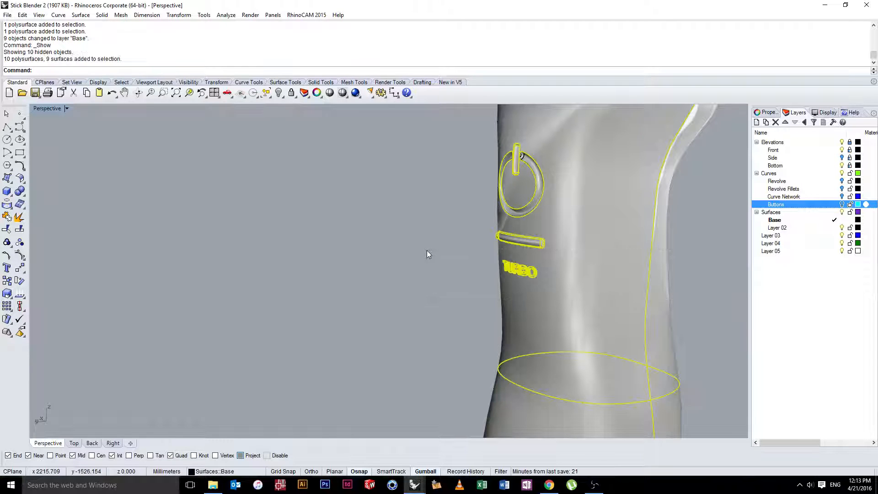
{"action": "type", "text": "join"}
{"action": "key", "text": "Return"}
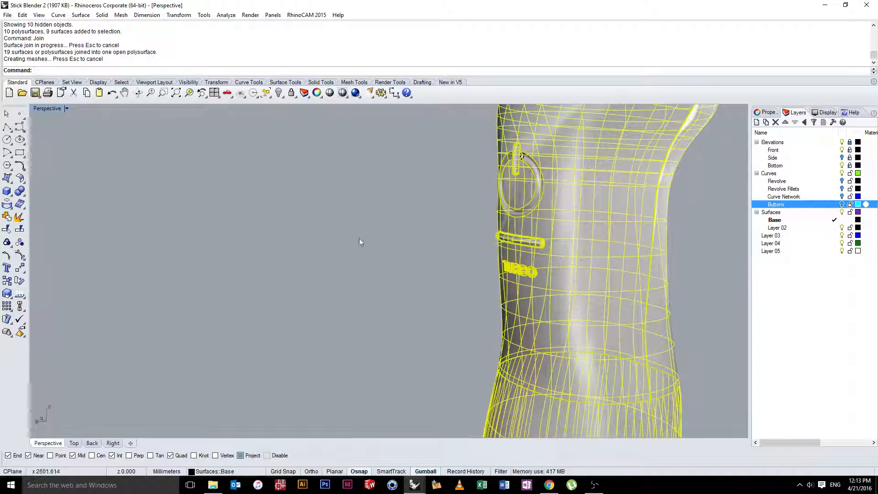
{"action": "left_click", "coordinate": [290, 222]}
- Turn off the surface isocurve display for the joined blender body
{"action": "right_click_drag", "start_coordinate": [289, 222], "coordinate": [383, 201]}
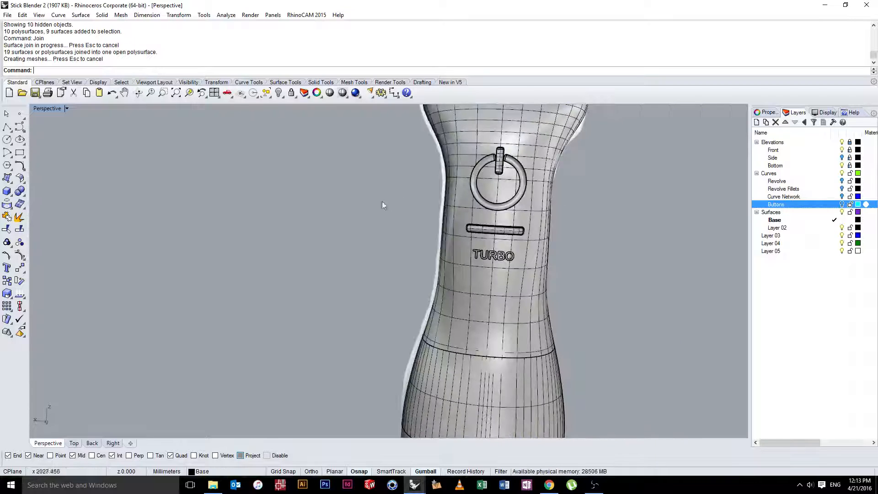
{"action": "left_click", "coordinate": [549, 163]}
{"action": "left_click", "coordinate": [765, 112]}
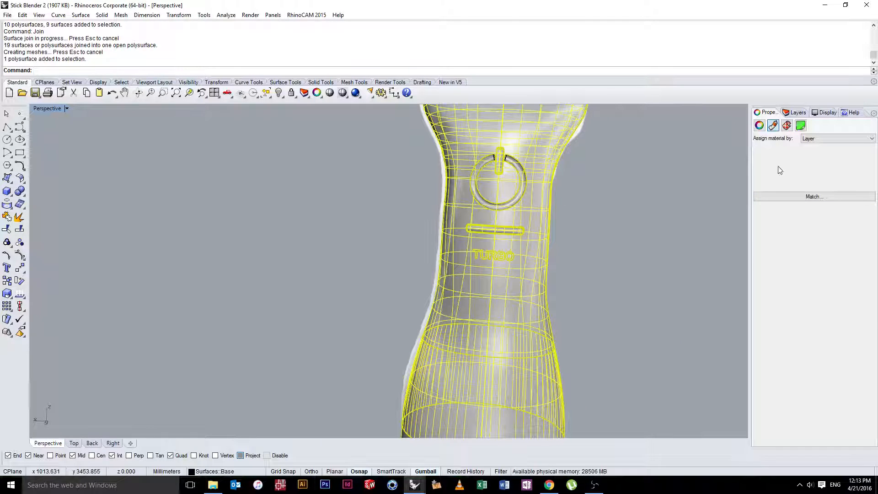
{"action": "left_click", "coordinate": [758, 126]}
{"action": "left_click", "coordinate": [819, 296]}
{"action": "left_click", "coordinate": [440, 202]}
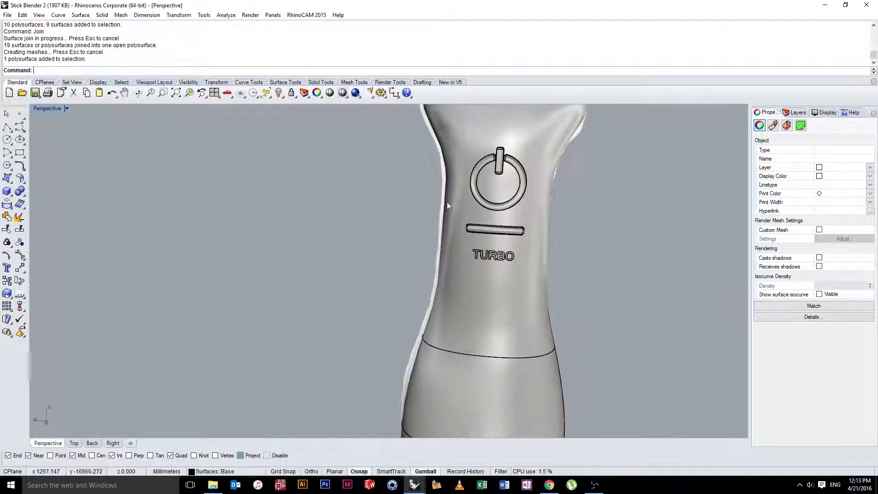
- Examine how the TURBO engraving is joined to the blender body, and save the file
{"action": "right_click_drag", "start_coordinate": [446, 201], "coordinate": [393, 205]}
{"action": "scroll", "coordinate": [506, 256], "scroll_direction": "up", "scroll_amount": 6}
{"action": "scroll", "coordinate": [505, 256], "scroll_direction": "up", "scroll_amount": 8}
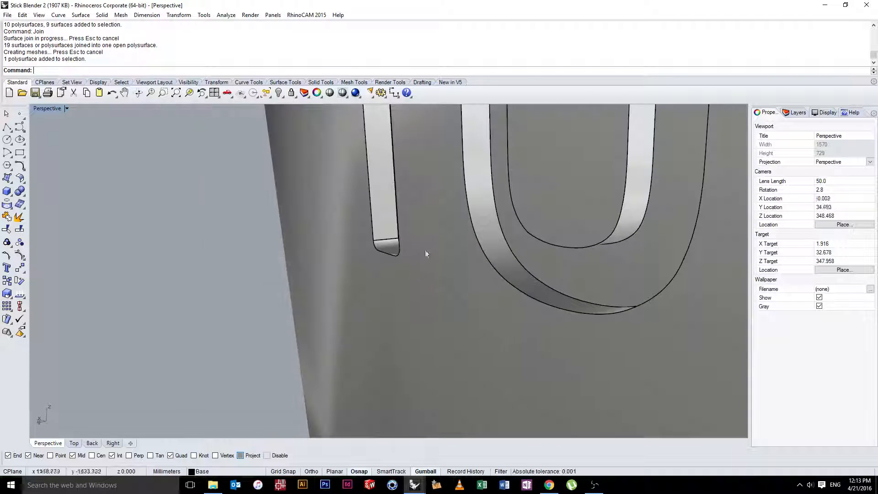
{"action": "left_click", "coordinate": [374, 247]}
{"action": "scroll", "coordinate": [275, 265], "scroll_direction": "down", "scroll_amount": 20}
{"action": "right_click_drag", "start_coordinate": [268, 265], "coordinate": [237, 264]}
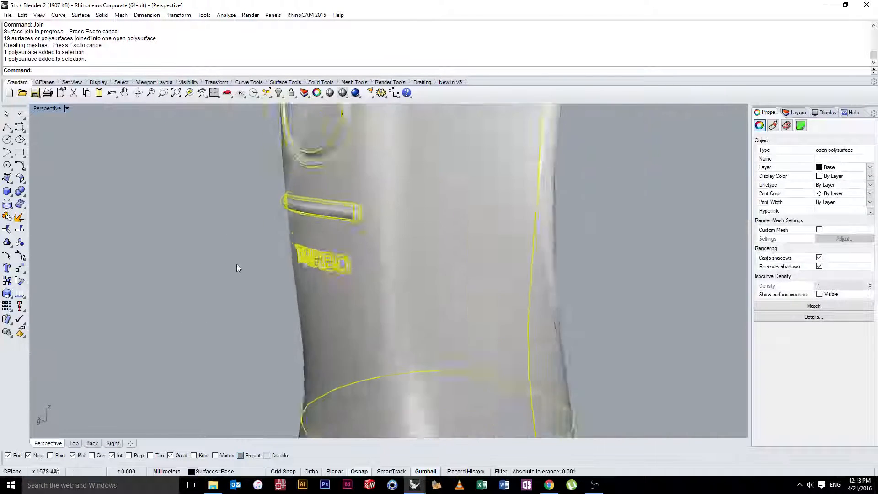
{"action": "scroll", "coordinate": [276, 261], "scroll_direction": "up", "scroll_amount": 12}
{"action": "scroll", "coordinate": [275, 260], "scroll_direction": "down", "scroll_amount": 6}
{"action": "left_click", "coordinate": [256, 220]}
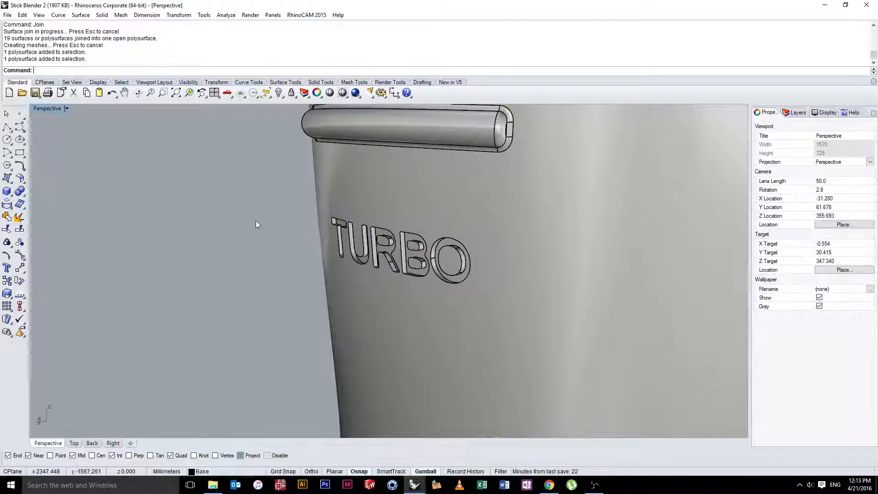
{"action": "key", "text": "ctrl+s"}
- Fillet the two sharp inner corner edges where the stem of the letter T meets its crossbar, with a 0.2 mm radius
{"action": "scroll", "coordinate": [280, 229], "scroll_direction": "up", "scroll_amount": 5}
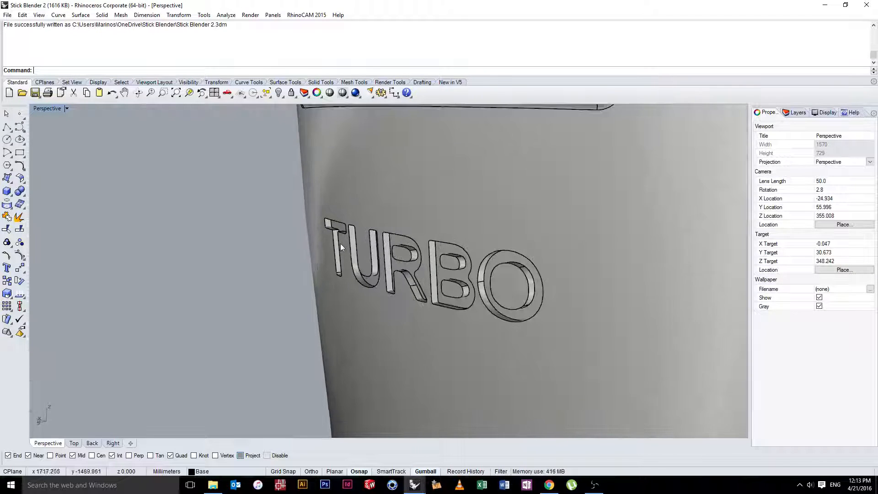
{"action": "left_click", "coordinate": [101, 15]}
{"action": "mouse_move", "coordinate": [87, 239]}
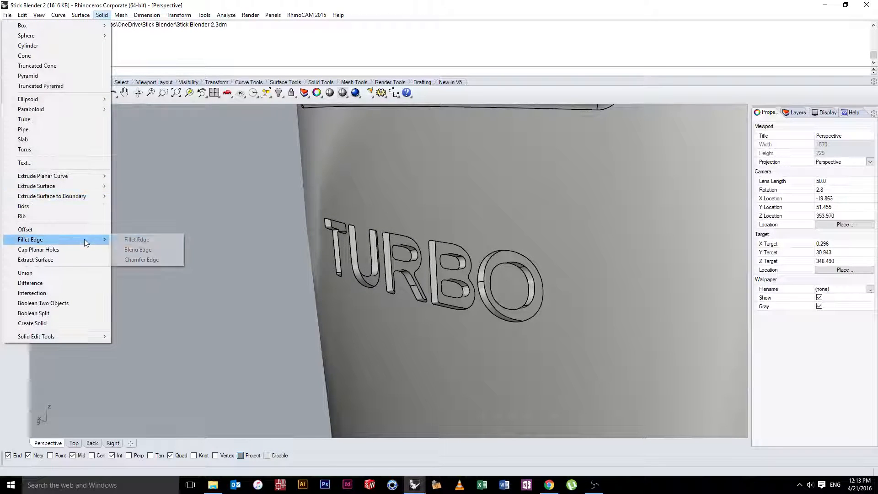
{"action": "left_click", "coordinate": [137, 239]}
{"action": "scroll", "coordinate": [274, 229], "scroll_direction": "up", "scroll_amount": 6}
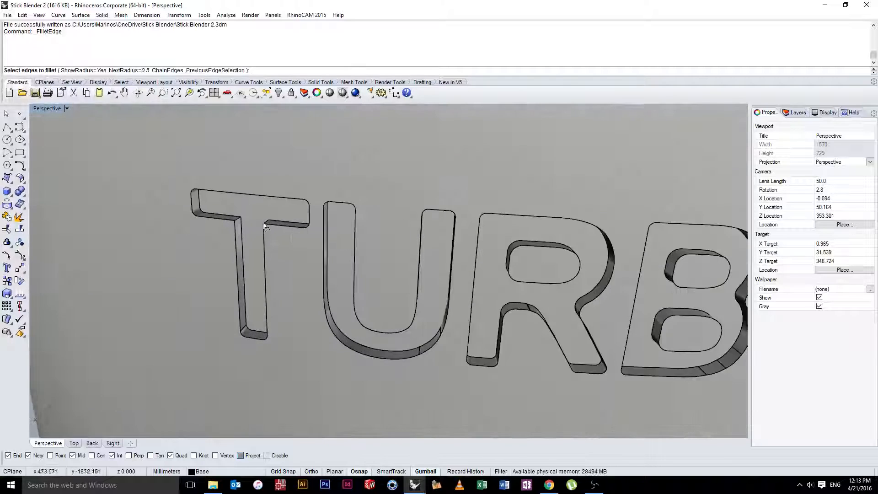
{"action": "scroll", "coordinate": [276, 229], "scroll_direction": "down", "scroll_amount": 2}
{"action": "scroll", "coordinate": [276, 229], "scroll_direction": "up", "scroll_amount": 4}
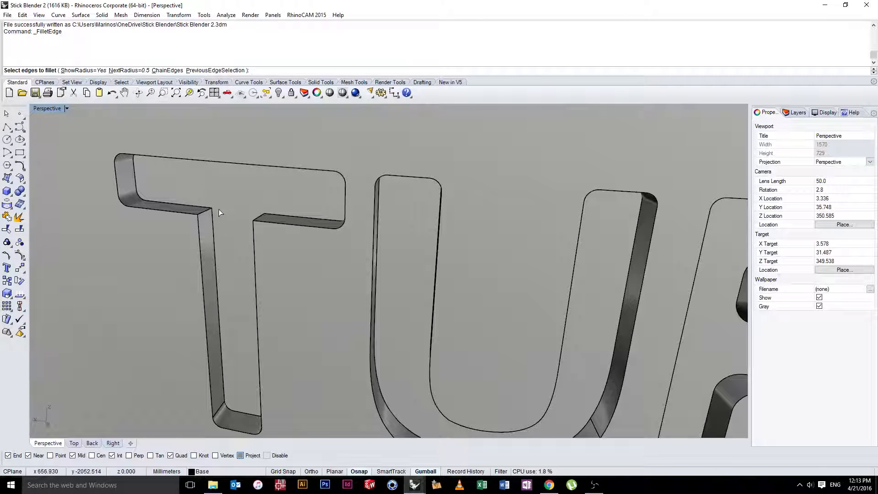
{"action": "type", "text": ".2"}
{"action": "key", "text": "Return"}
{"action": "left_click", "coordinate": [213, 215]}
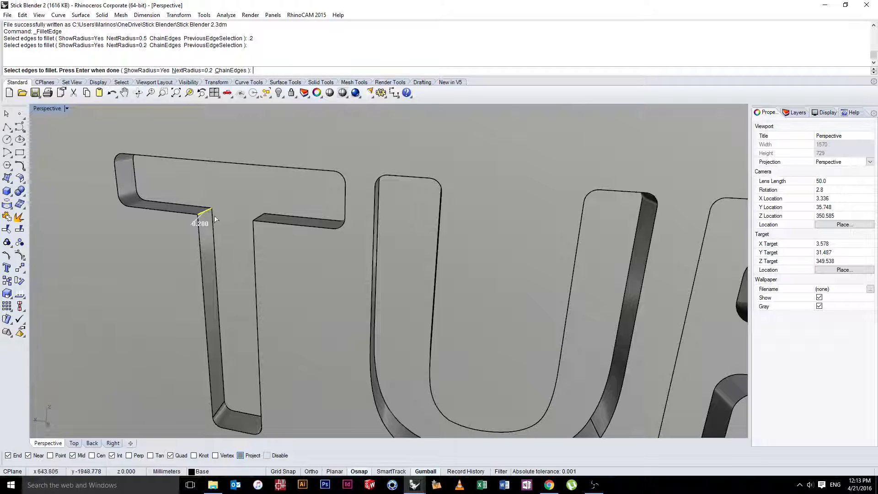
{"action": "left_click", "coordinate": [261, 221]}
{"action": "key", "text": "Return"}
{"action": "key", "text": "Return"}
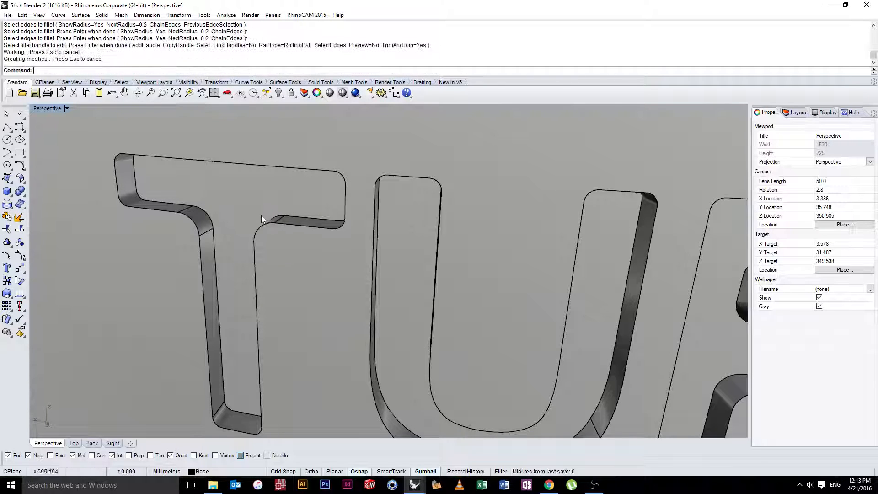
- Fillet the outer rim of the engraved letter T with a 0.05 mm radius, using a chained edge selection
{"action": "scroll", "coordinate": [274, 215], "scroll_direction": "down", "scroll_amount": 5}
{"action": "right_click_drag", "start_coordinate": [313, 212], "coordinate": [331, 267]}
{"action": "scroll", "coordinate": [242, 176], "scroll_direction": "up", "scroll_amount": 4}
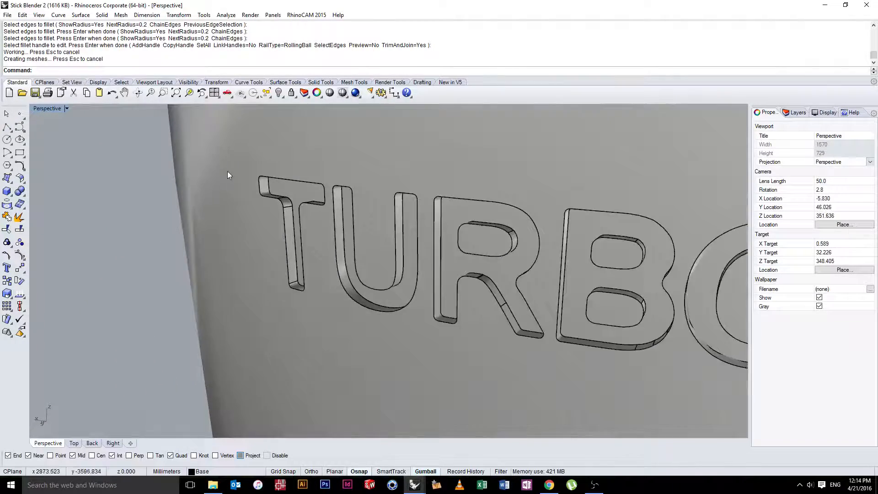
{"action": "right_click", "coordinate": [46, 128]}
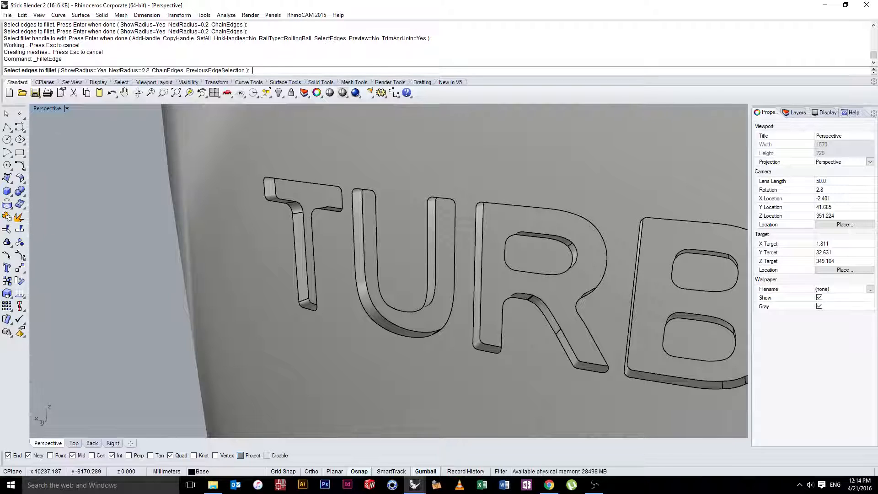
{"action": "type", "text": ".05"}
{"action": "key", "text": "Return"}
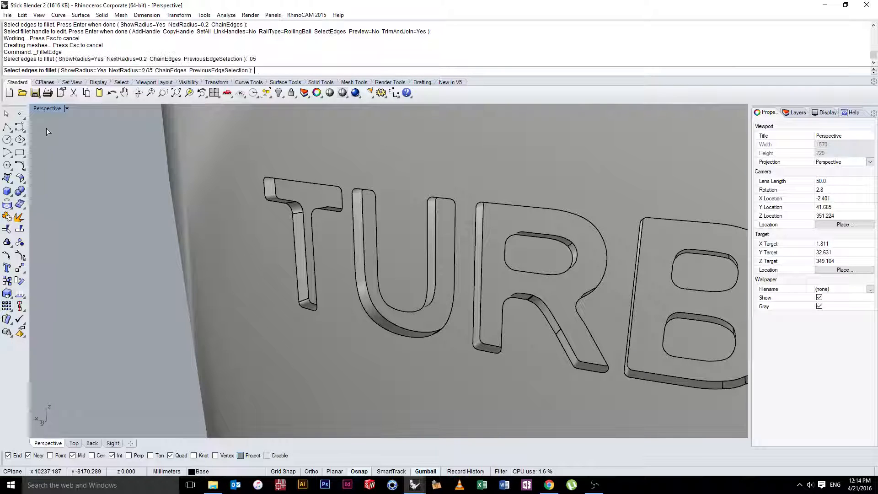
{"action": "left_click", "coordinate": [167, 70]}
{"action": "left_click", "coordinate": [276, 178]}
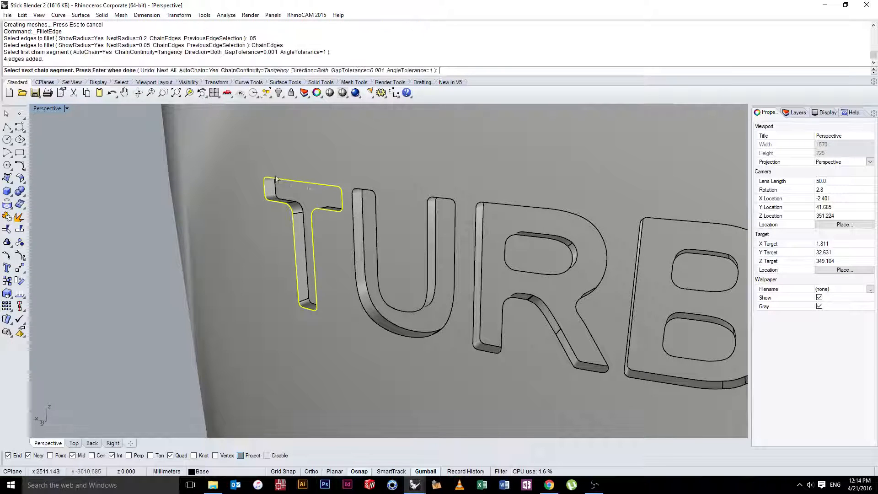
{"action": "left_click", "coordinate": [361, 192]}
{"action": "key", "text": "Return"}
{"action": "key", "text": "Return"}
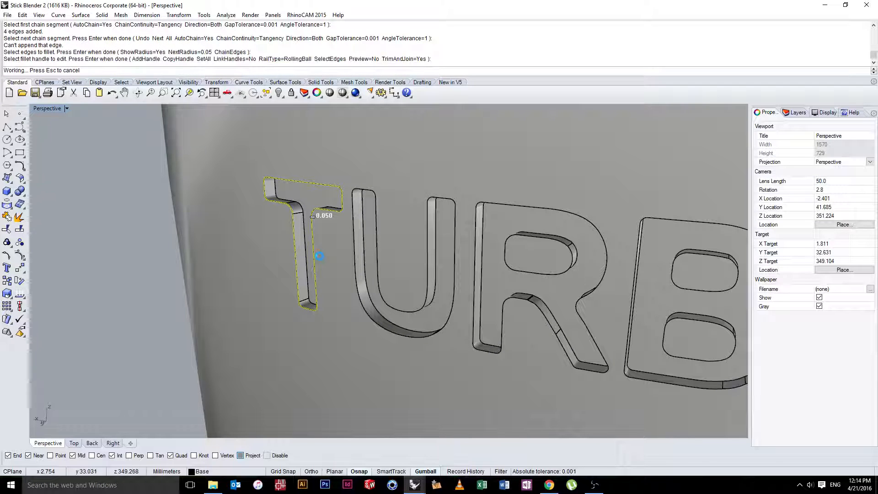
- Start another edge fillet with a 0.05 mm radius
{"action": "key", "text": "Return"}
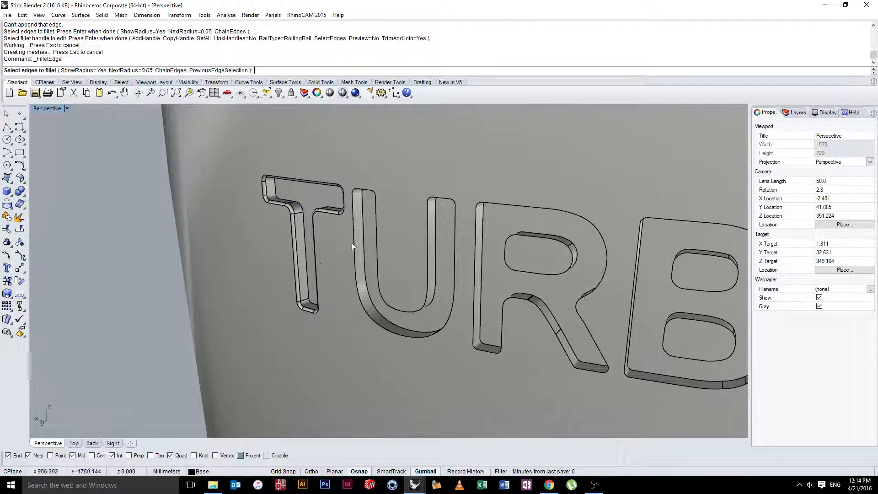
- Fillet the outer outline edges of the letter U with a 0.05 mm radius, using chained edge selection
{"action": "left_click", "coordinate": [185, 70]}
{"action": "left_click", "coordinate": [354, 214]}
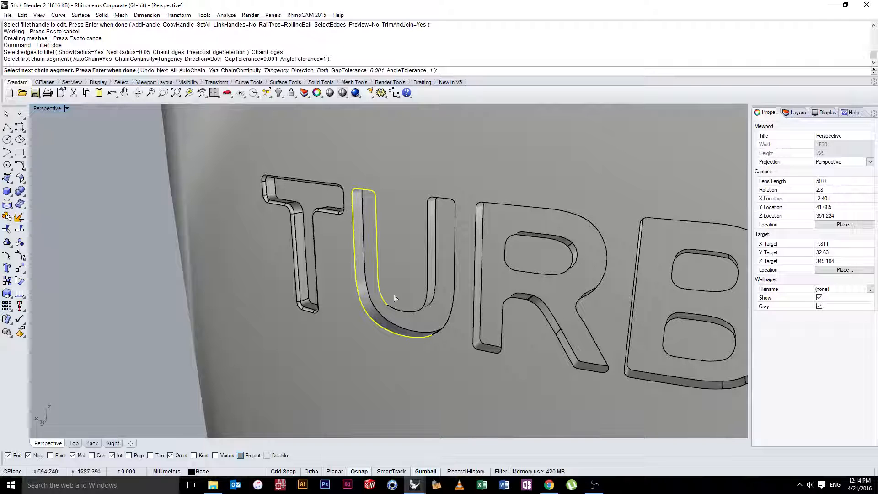
{"action": "left_click", "coordinate": [401, 312]}
{"action": "key", "text": "Return"}
{"action": "key", "text": "Return"}
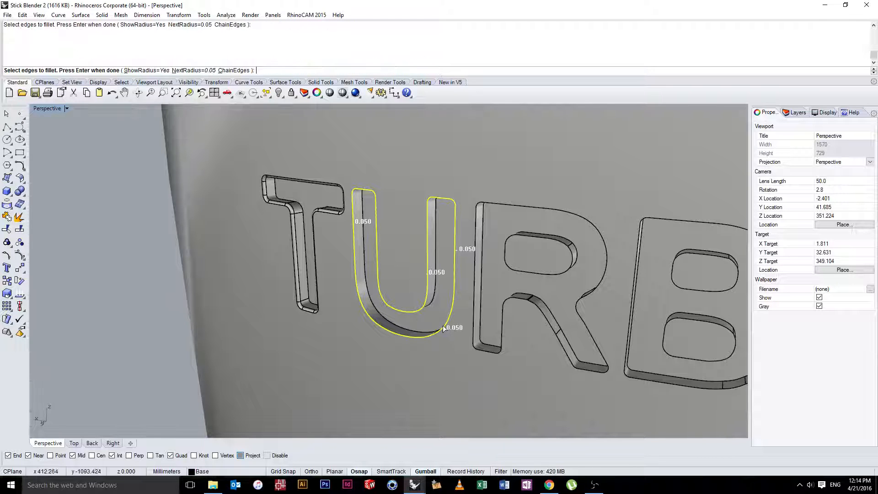
{"action": "key", "text": "Return"}
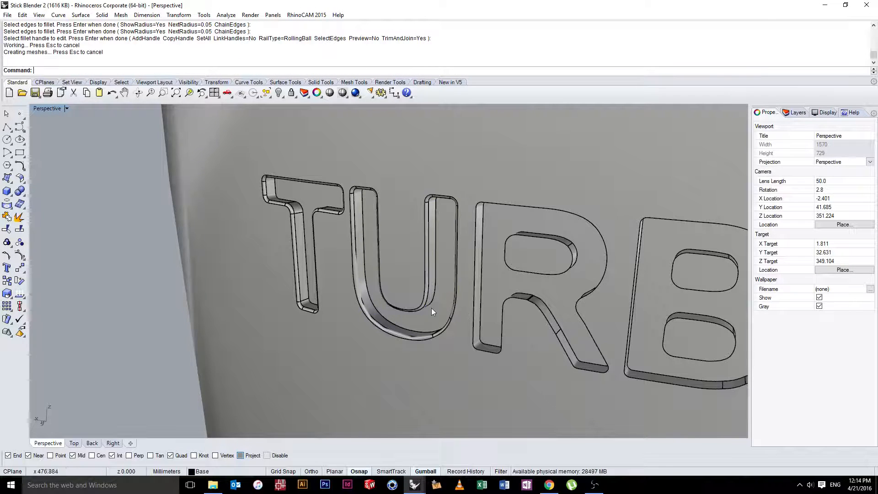
- Try to fillet the complete outer outline of the letter R with a 0.05 mm radius
{"action": "mouse_move", "coordinate": [431, 309]}
{"action": "right_mouse_down"}
{"action": "mouse_move", "coordinate": [464, 284]}
{"action": "mouse_move", "coordinate": [512, 302]}
{"action": "mouse_move", "coordinate": [444, 298]}
{"action": "right_mouse_up"}
{"action": "key", "text": "Return"}
{"action": "left_click", "coordinate": [424, 273]}
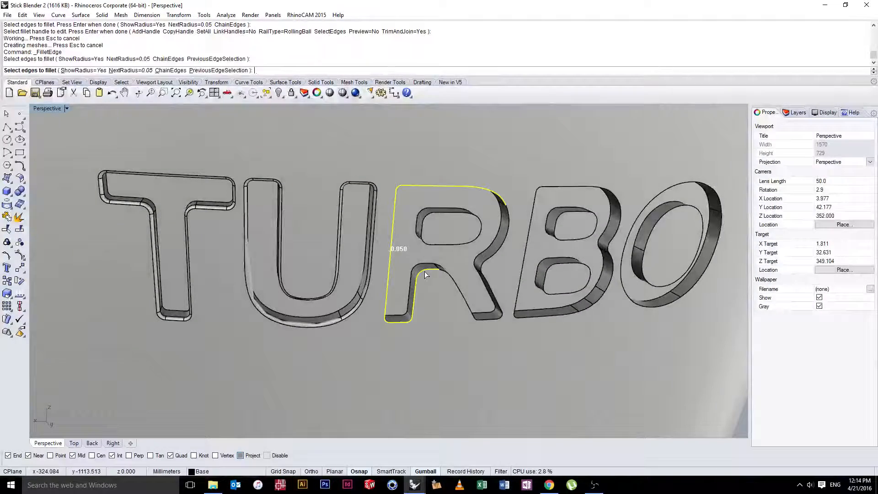
{"action": "left_click", "coordinate": [448, 277]}
{"action": "scroll", "coordinate": [440, 275], "scroll_direction": "up", "scroll_amount": 5}
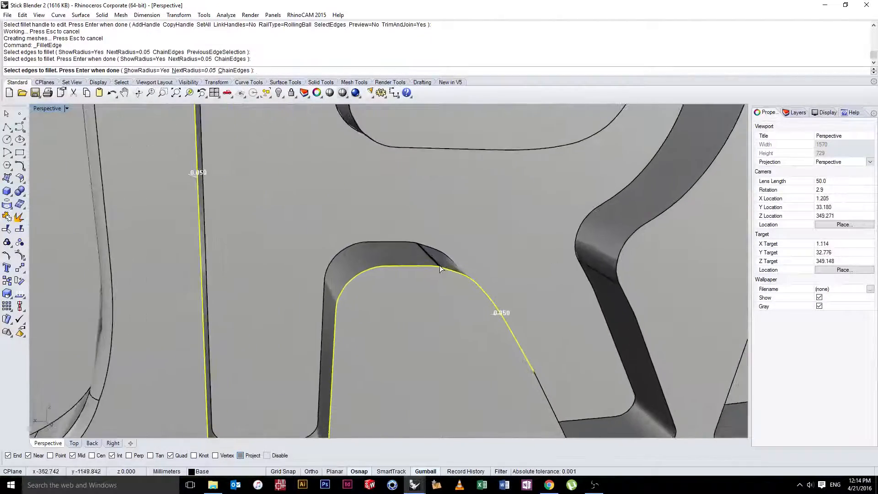
{"action": "left_click", "coordinate": [442, 275]}
{"action": "left_click", "coordinate": [464, 299]}
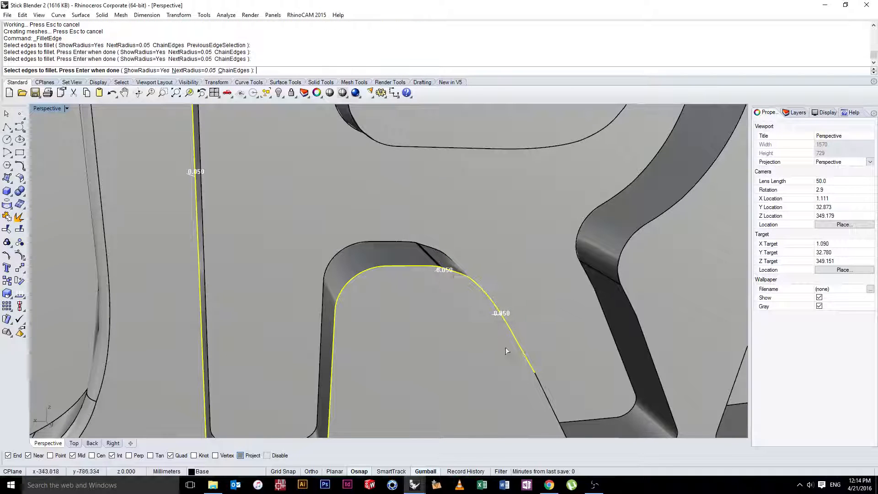
{"action": "scroll", "coordinate": [532, 375], "scroll_direction": "down", "scroll_amount": 2}
{"action": "left_click", "coordinate": [537, 380]}
{"action": "scroll", "coordinate": [590, 345], "scroll_direction": "down", "scroll_amount": 3}
{"action": "scroll", "coordinate": [609, 283], "scroll_direction": "down", "scroll_amount": 5}
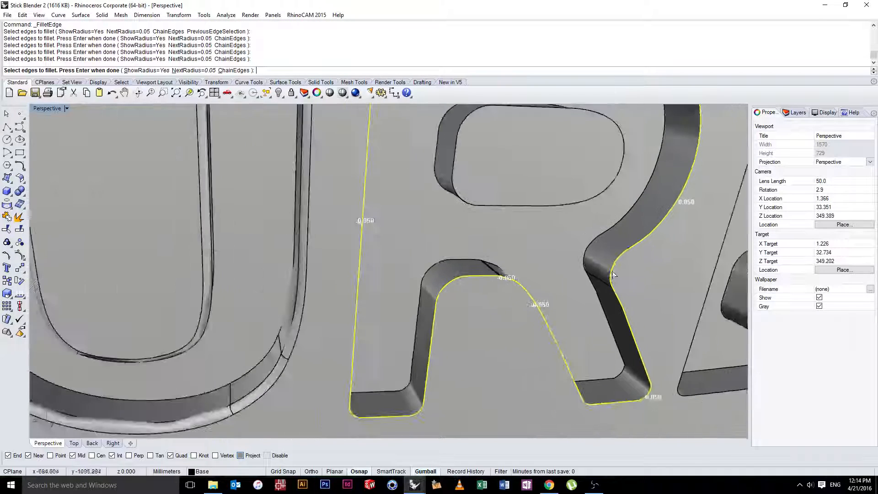
{"action": "key", "text": "Return"}
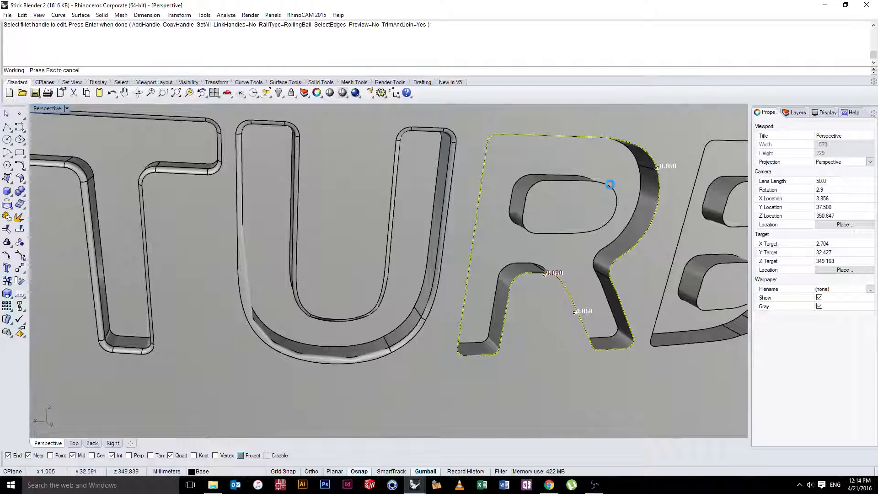
- Undo the fillet on the outline of the letter R
{"action": "right_click_drag", "start_coordinate": [610, 184], "coordinate": [404, 187]}
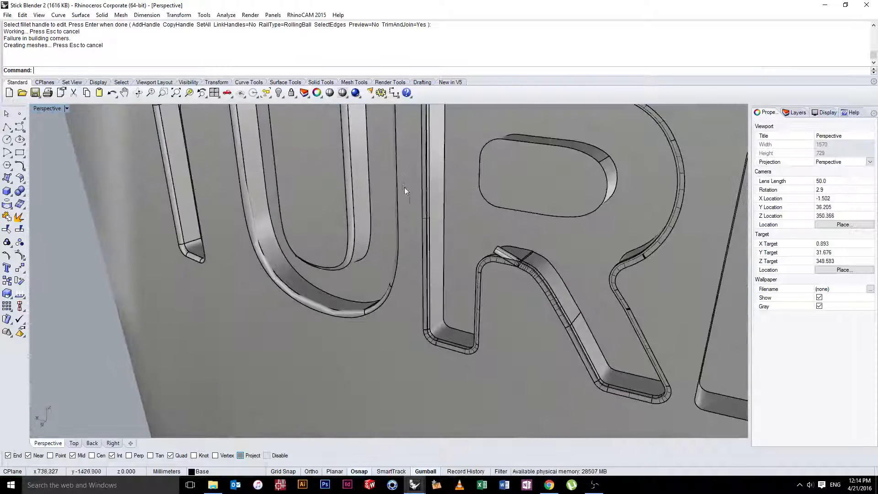
{"action": "key", "text": "ctrl+z"}
{"action": "scroll", "coordinate": [455, 236], "scroll_direction": "down", "scroll_amount": 2}
{"action": "right_click", "coordinate": [511, 212]}
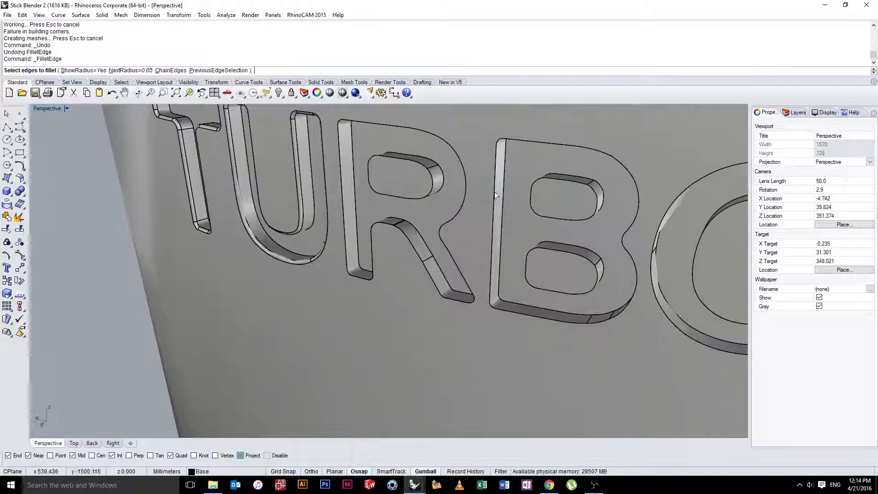
{"action": "left_click", "coordinate": [494, 204]}
{"action": "key", "text": "Escape"}
{"action": "right_click", "coordinate": [203, 84]}
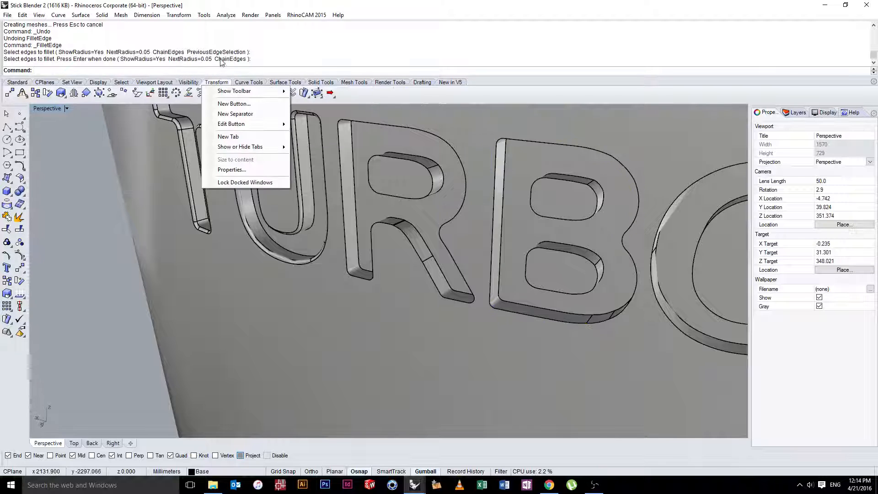
- Fillet the outer outline edges of the letter B with a 0.05 mm radius, using chained edge selection
{"action": "right_click", "coordinate": [106, 209]}
{"action": "left_click", "coordinate": [174, 70]}
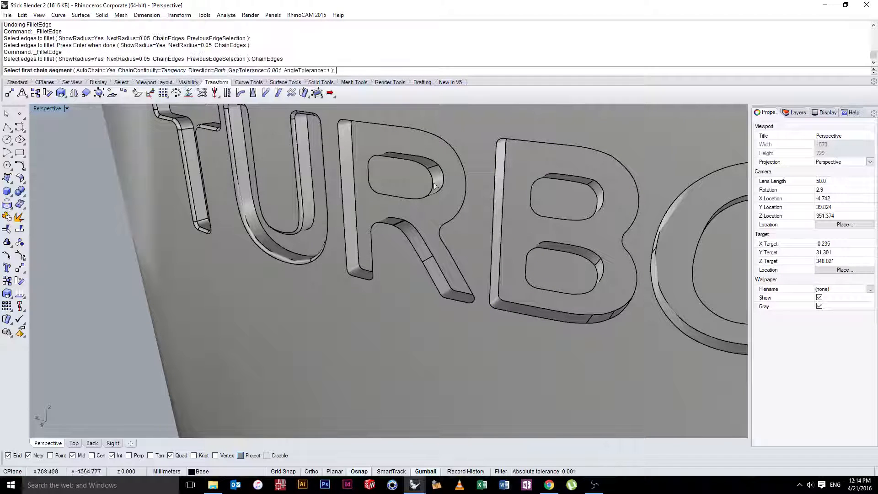
{"action": "left_click", "coordinate": [626, 295]}
{"action": "key", "text": "Return"}
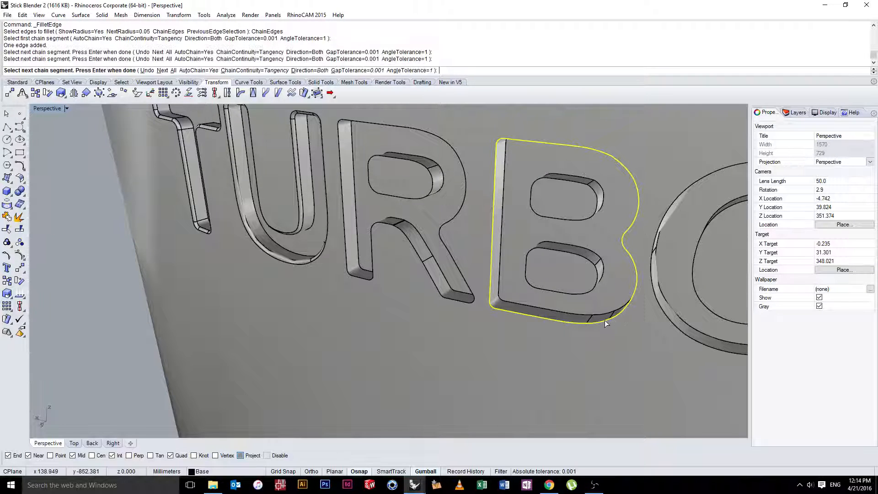
{"action": "key", "text": "Return"}
{"action": "key", "text": "Return"}
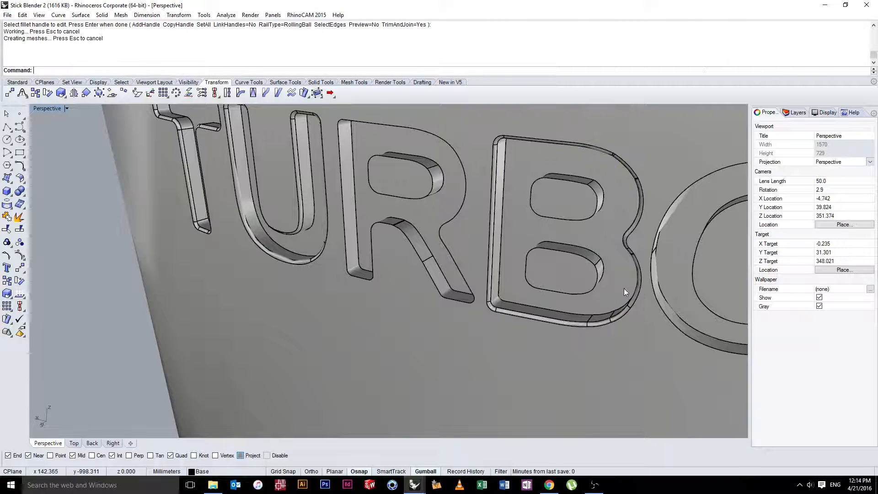
- Fillet all outer outline edges of the letter O with a 0.05 mm radius
{"action": "right_click_drag", "start_coordinate": [624, 288], "coordinate": [473, 273]}
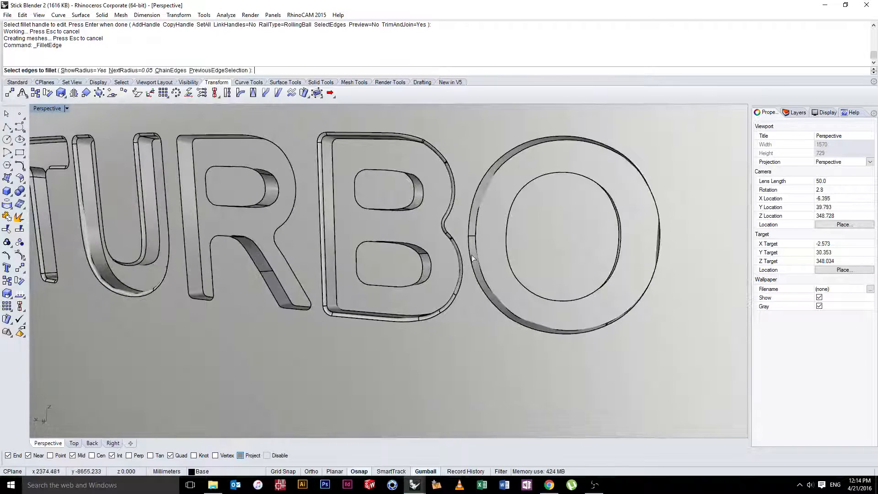
{"action": "left_click", "coordinate": [651, 235]}
{"action": "key", "text": "Return"}
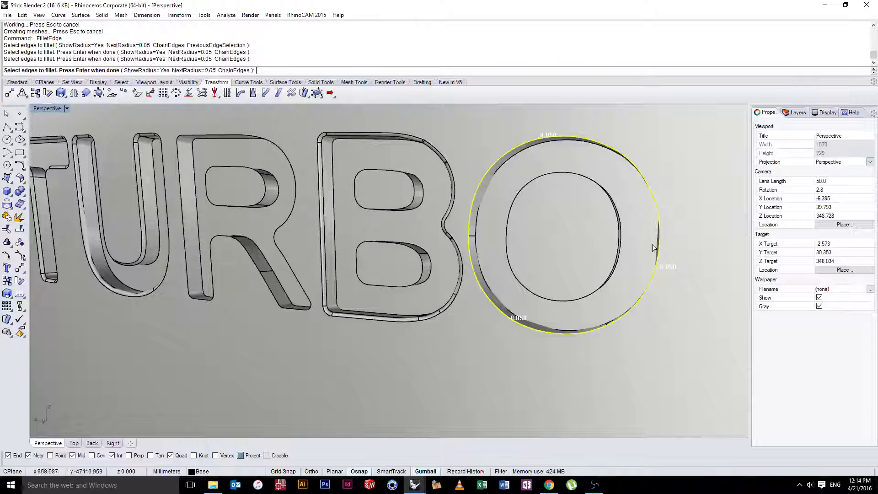
{"action": "key", "text": "Return"}
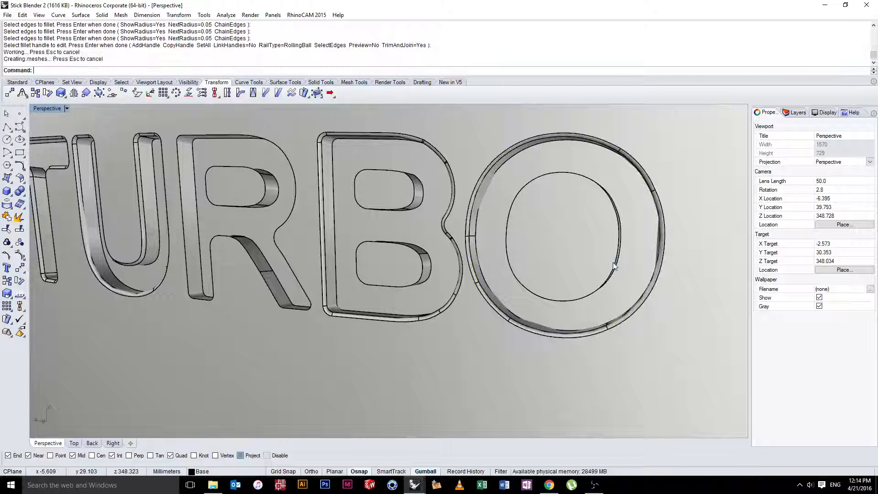
- Fillet the edges around the inner opening of the letter O with a 0.05 mm radius
{"action": "right_click_drag", "start_coordinate": [559, 281], "coordinate": [551, 223]}
{"action": "right_click", "coordinate": [552, 223]}
{"action": "left_click", "coordinate": [568, 195]}
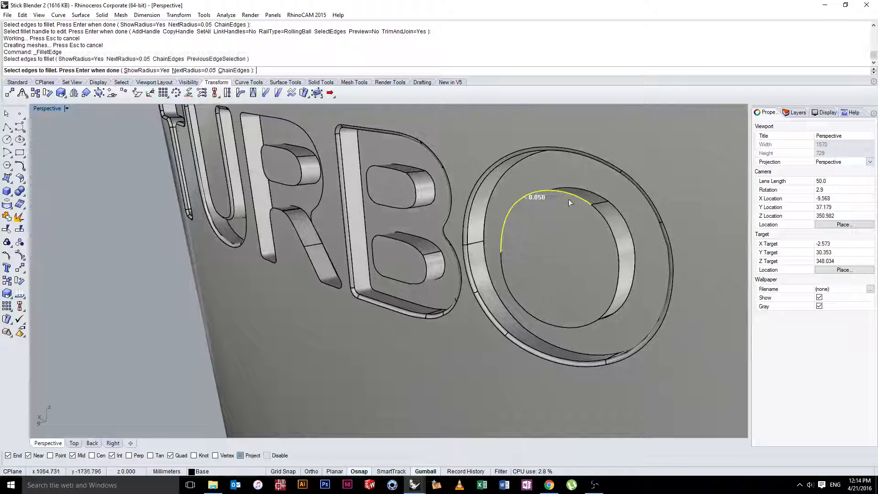
{"action": "left_click", "coordinate": [617, 254]}
{"action": "left_click", "coordinate": [575, 327]}
{"action": "key", "text": "Return"}
{"action": "key", "text": "Return"}
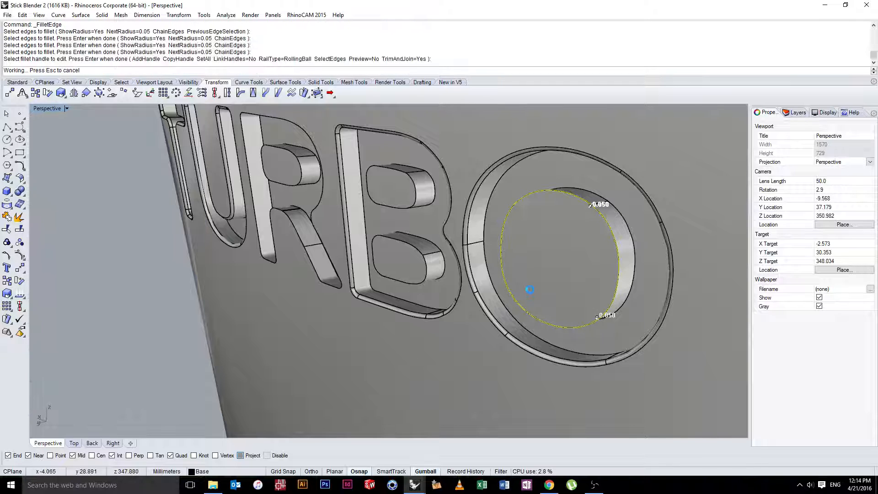
- Fillet the edges around the lower opening of the letter B with a 0.05 mm radius
{"action": "right_click", "coordinate": [407, 261]}
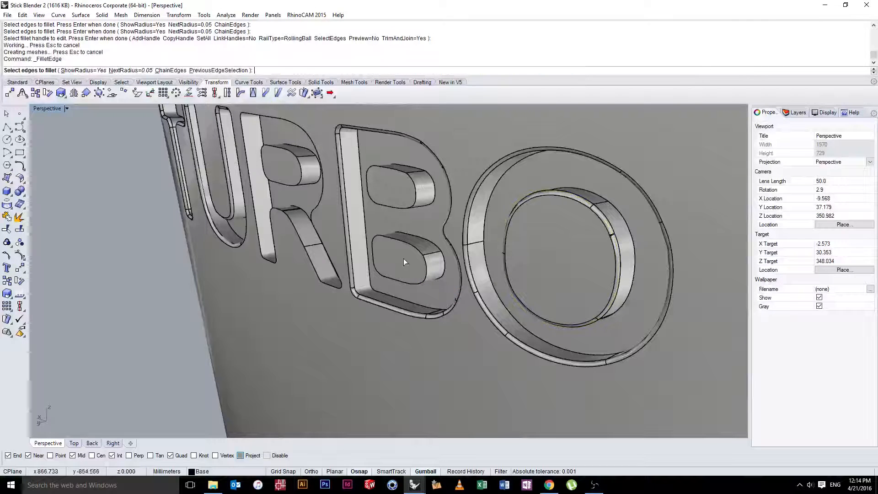
{"action": "left_click", "coordinate": [390, 243]}
{"action": "left_click", "coordinate": [404, 282]}
{"action": "key", "text": "Return"}
{"action": "key", "text": "Return"}
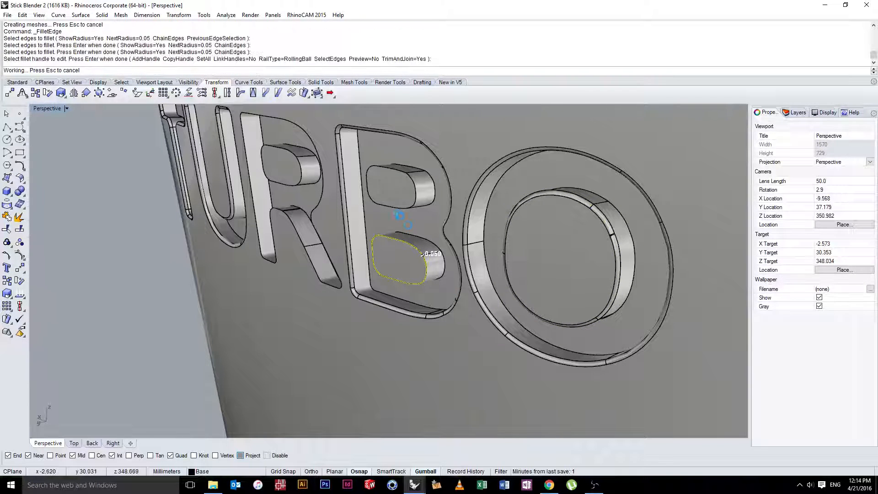
- Fillet the edges around the upper opening of the letter B with a 0.05 mm radius
{"action": "right_click", "coordinate": [397, 211]}
{"action": "left_click", "coordinate": [399, 208]}
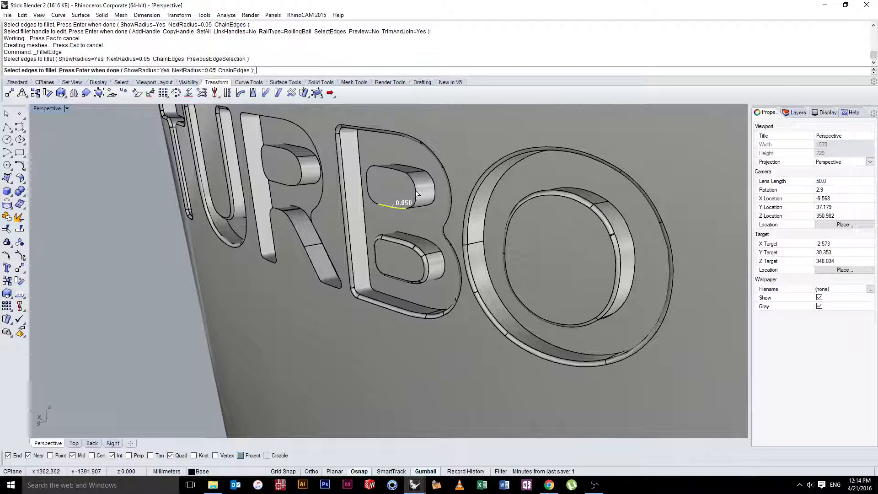
{"action": "left_click", "coordinate": [393, 168]}
{"action": "key", "text": "Return"}
{"action": "key", "text": "Return"}
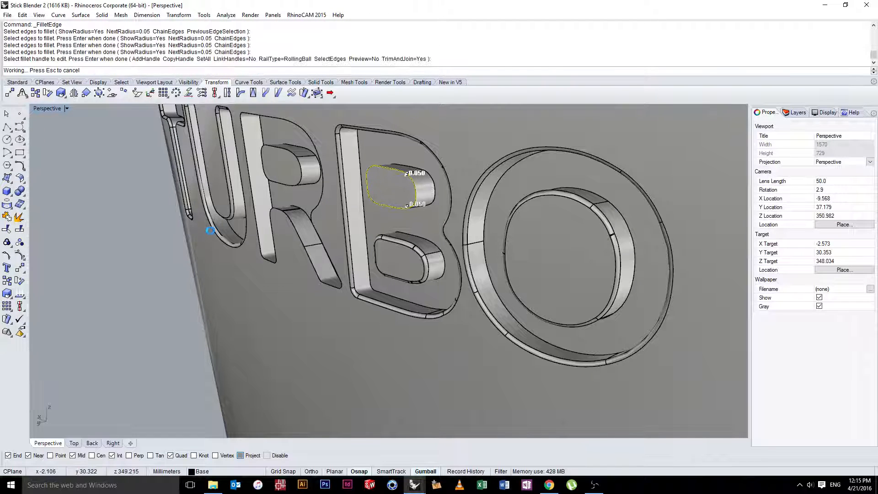
- Fillet the edges around the opening of the letter R with a 0.05 mm radius
{"action": "right_click_drag", "start_coordinate": [191, 226], "coordinate": [352, 256]}
{"action": "right_click", "coordinate": [352, 256]}
{"action": "left_click", "coordinate": [334, 181]}
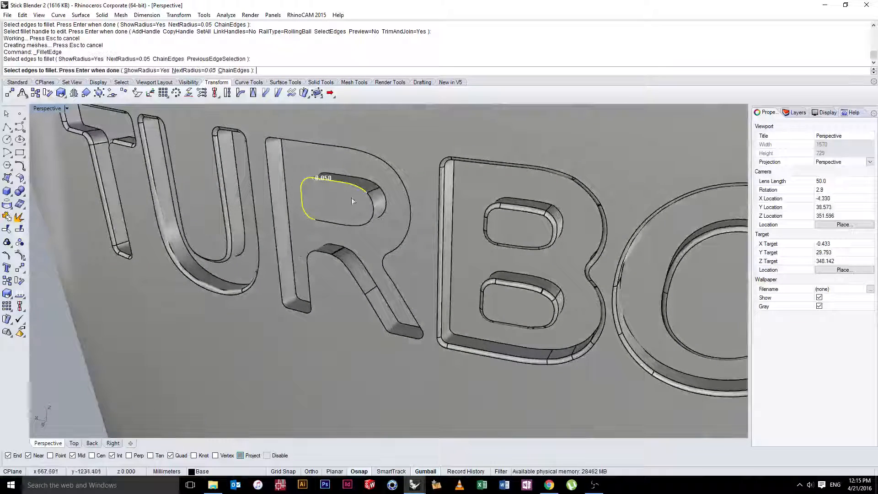
{"action": "left_click", "coordinate": [367, 220]}
{"action": "left_click", "coordinate": [340, 225]}
{"action": "key", "text": "Return"}
{"action": "key", "text": "Return"}
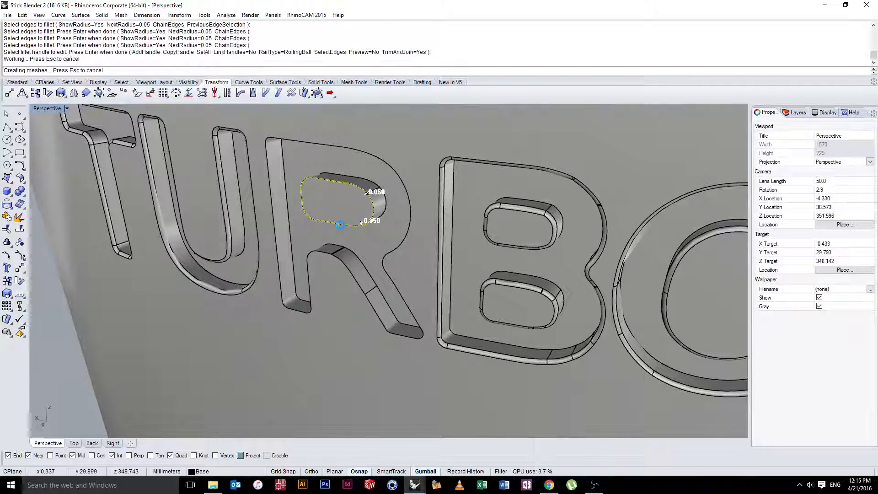
- Fillet the short seam edge across the side wall of the letter R's diagonal leg with a 2 mm radius
{"action": "right_click_drag", "start_coordinate": [340, 225], "coordinate": [359, 269]}
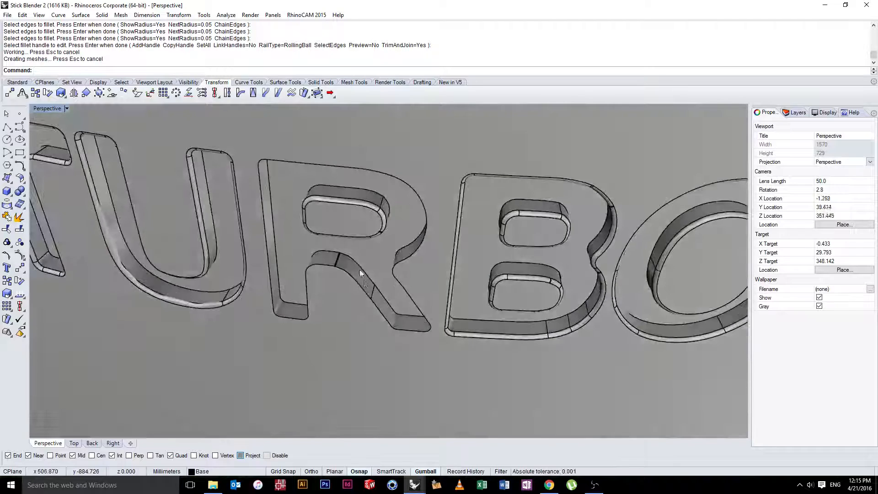
{"action": "scroll", "coordinate": [359, 270], "scroll_direction": "up", "scroll_amount": 10}
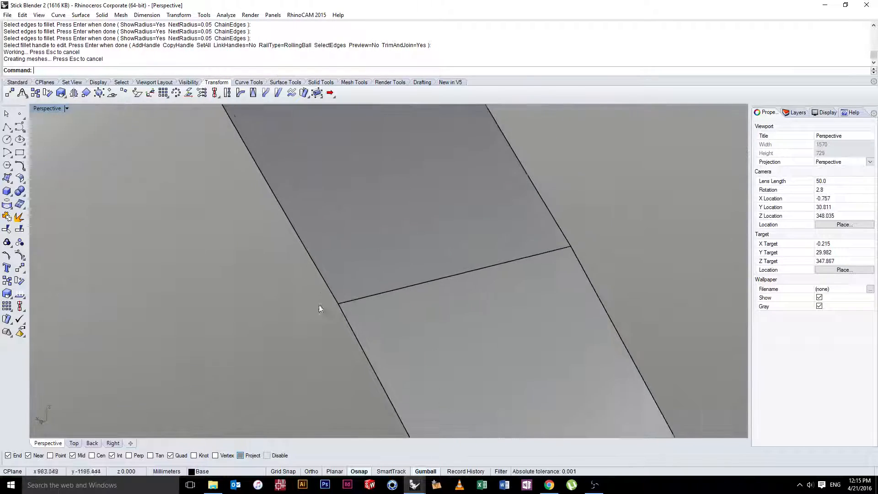
{"action": "scroll", "coordinate": [349, 301], "scroll_direction": "up", "scroll_amount": 10}
{"action": "scroll", "coordinate": [346, 298], "scroll_direction": "down", "scroll_amount": 5}
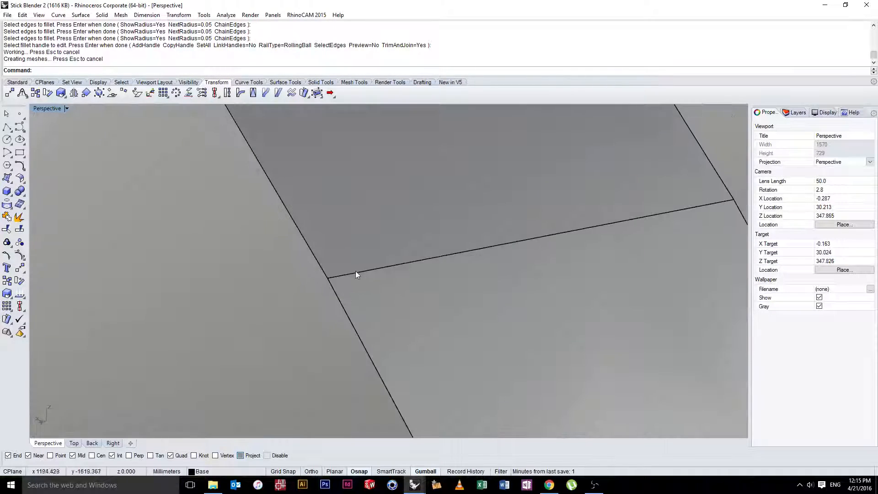
{"action": "scroll", "coordinate": [355, 271], "scroll_direction": "down", "scroll_amount": 2}
{"action": "scroll", "coordinate": [370, 265], "scroll_direction": "down", "scroll_amount": 10}
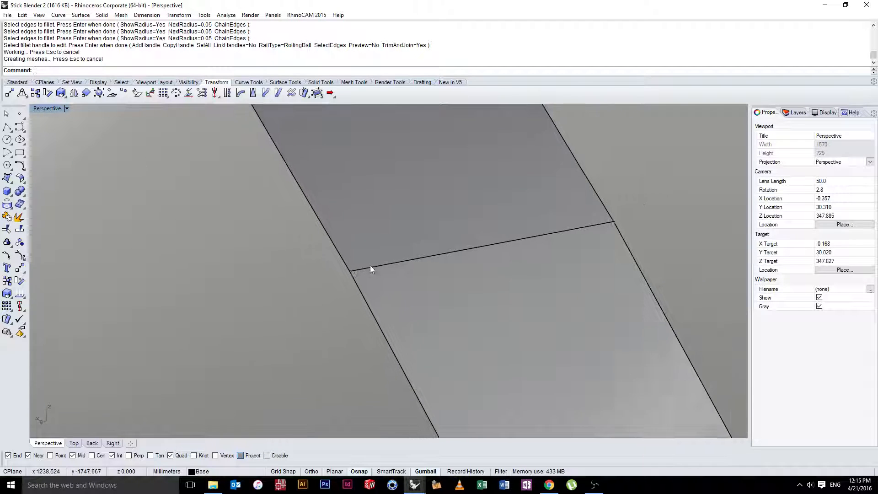
{"action": "key", "text": "Return"}
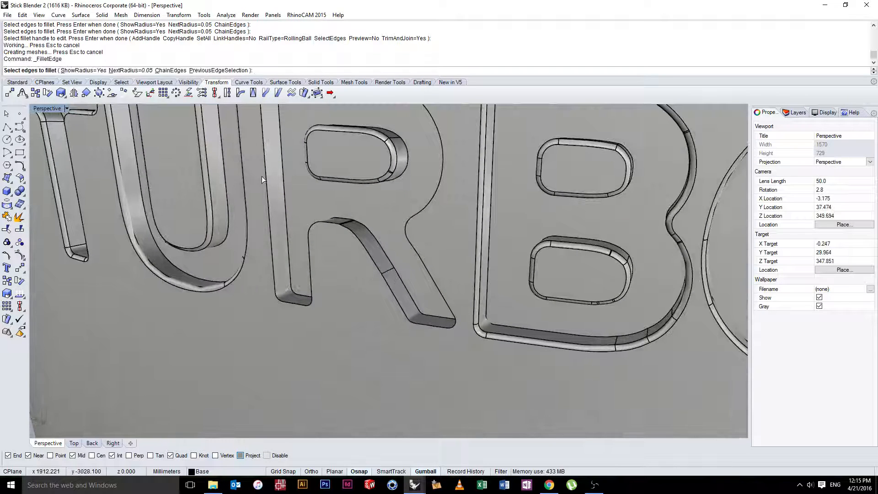
{"action": "type", "text": "2"}
{"action": "key", "text": "Return"}
{"action": "left_click", "coordinate": [387, 272]}
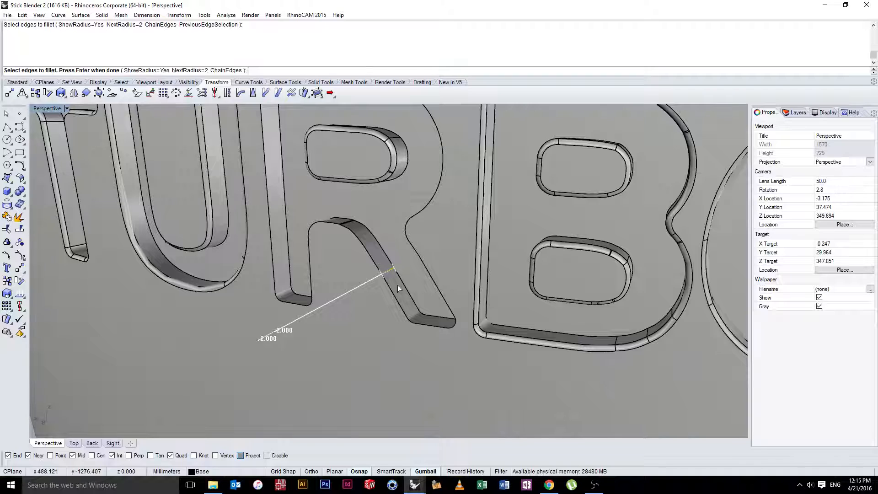
{"action": "key", "text": "Return"}
{"action": "key", "text": "Return"}
{"action": "scroll", "coordinate": [396, 283], "scroll_direction": "up", "scroll_amount": 6}
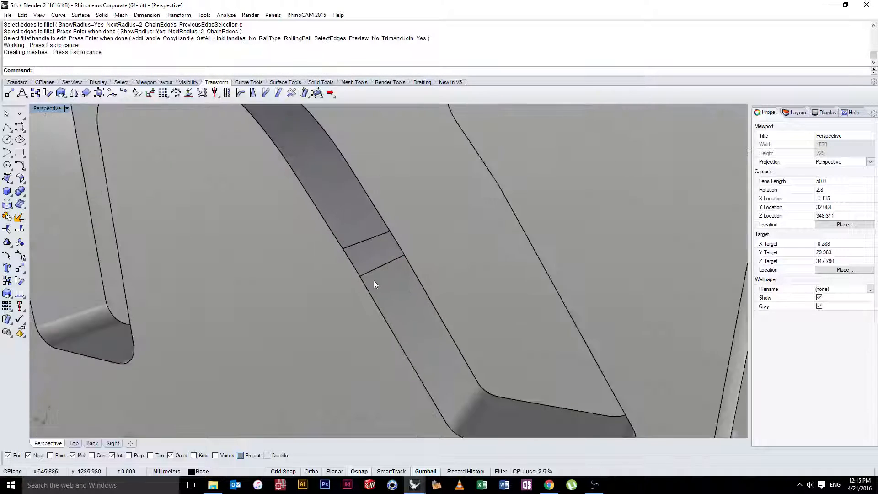
{"action": "mouse_move", "coordinate": [374, 284]}
{"action": "right_mouse_down"}
{"action": "mouse_move", "coordinate": [412, 253]}
{"action": "mouse_move", "coordinate": [397, 268]}
{"action": "mouse_move", "coordinate": [438, 281]}
{"action": "mouse_move", "coordinate": [453, 303]}
{"action": "mouse_move", "coordinate": [470, 280]}
{"action": "mouse_move", "coordinate": [403, 301]}
{"action": "mouse_move", "coordinate": [378, 276]}
{"action": "right_mouse_up"}
{"action": "scroll", "coordinate": [404, 302], "scroll_direction": "down", "scroll_amount": 10}
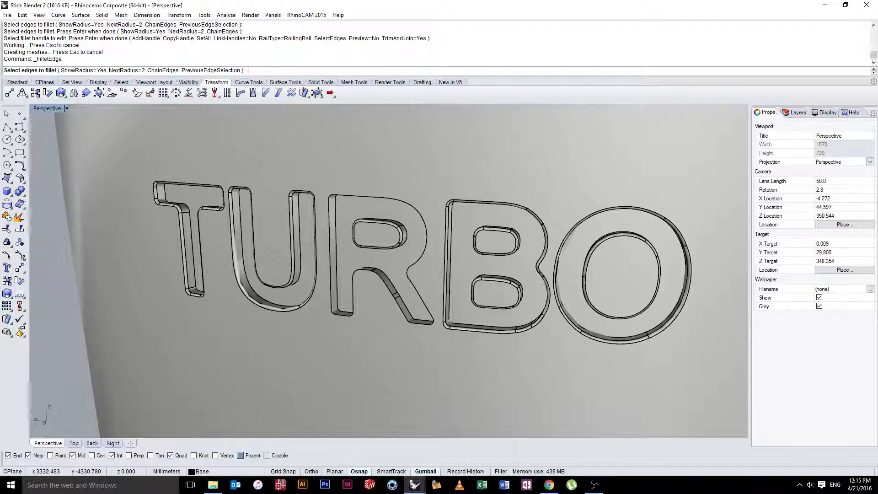
{"action": "type", "text": ".5"}
{"action": "key", "text": "Return"}
{"action": "left_click", "coordinate": [366, 199]}
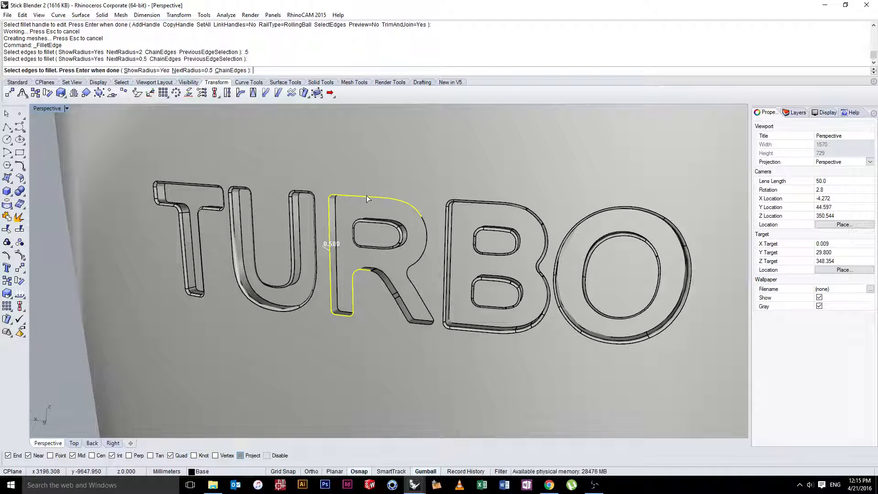
{"action": "key", "text": "Escape"}
- Try to fillet the chained outline edges of the letter R with a 0.05 mm radius, and undo the attempt
{"action": "key", "text": "Return"}
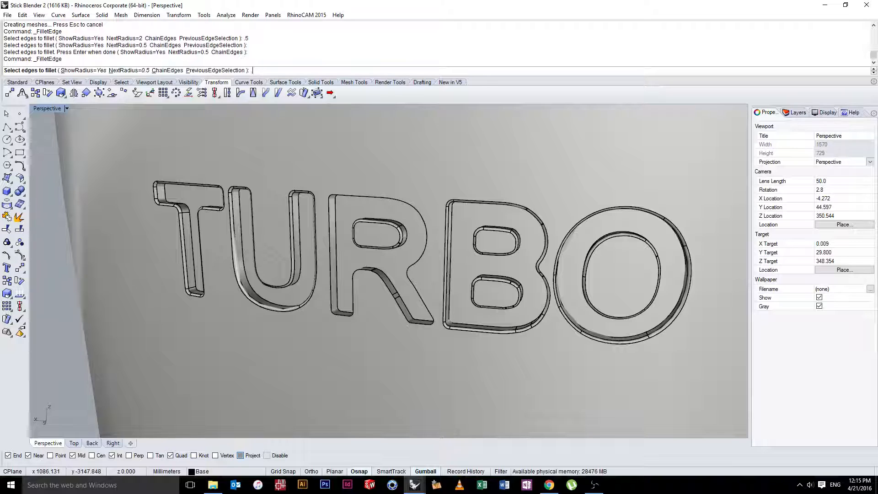
{"action": "type", "text": ".05"}
{"action": "key", "text": "Return"}
{"action": "left_click", "coordinate": [169, 71]}
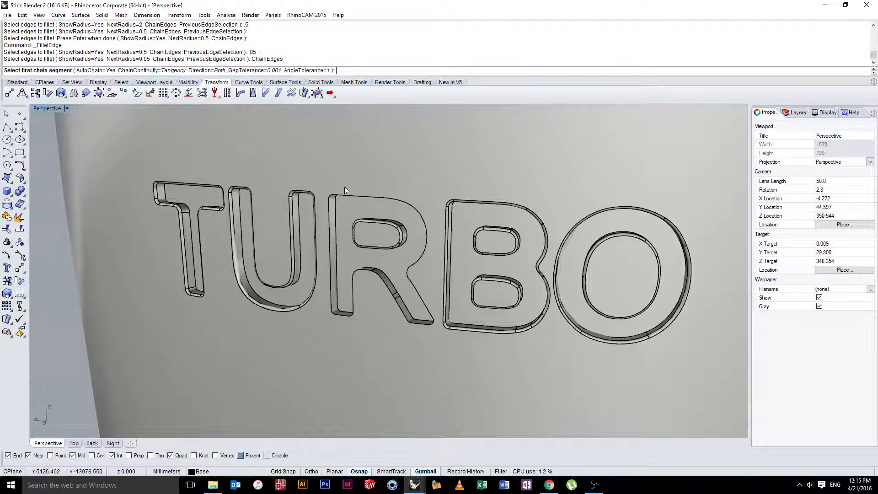
{"action": "left_click", "coordinate": [354, 198]}
{"action": "right_click_drag", "start_coordinate": [360, 228], "coordinate": [434, 250]}
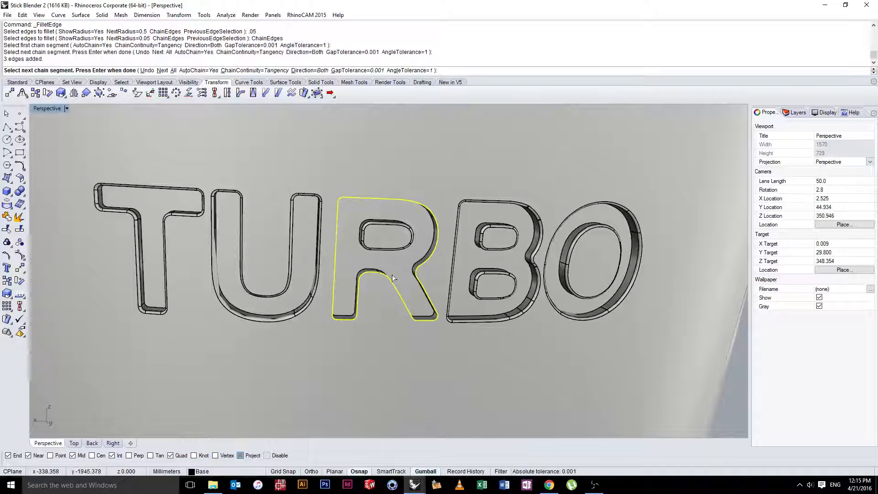
{"action": "scroll", "coordinate": [392, 278], "scroll_direction": "up", "scroll_amount": 10}
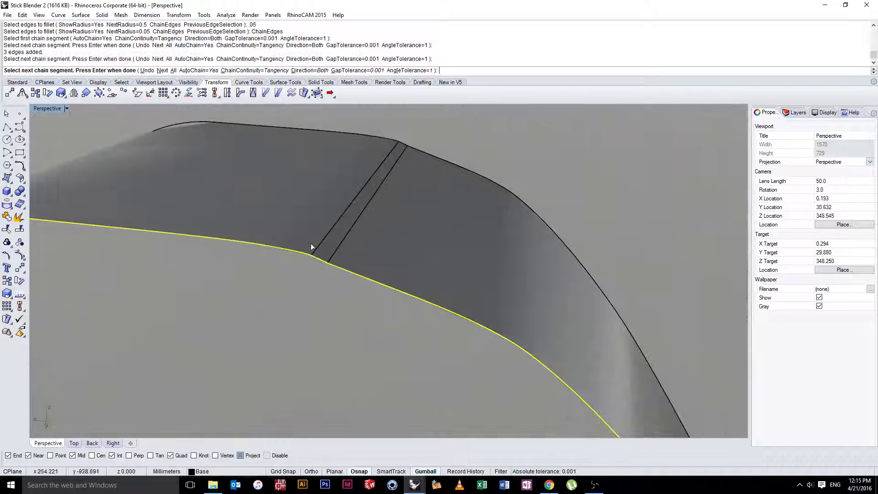
{"action": "key", "text": "Return"}
{"action": "key", "text": "Return"}
{"action": "key", "text": "Return"}
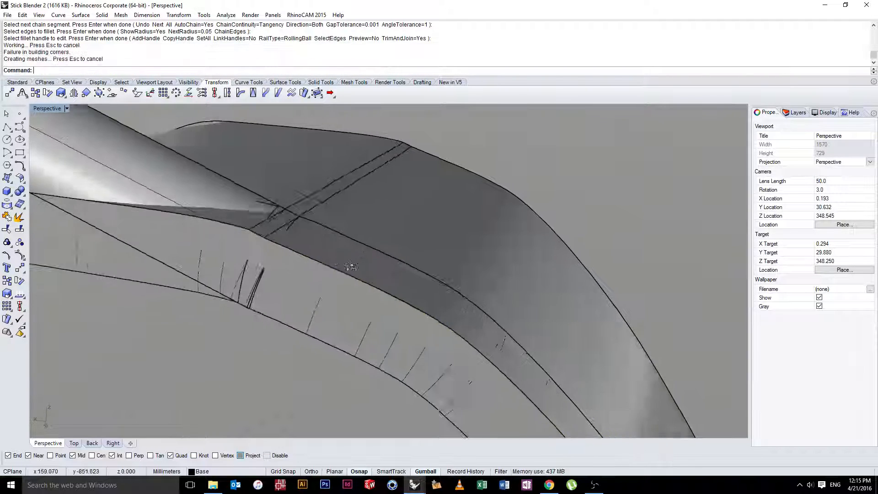
{"action": "key", "text": "ctrl+z"}
- Try to fillet the seam edge on the side wall between the letter R's legs with a 2 mm radius, and undo the last fillet
{"action": "scroll", "coordinate": [359, 269], "scroll_direction": "down", "scroll_amount": 3}
{"action": "key", "text": "Return"}
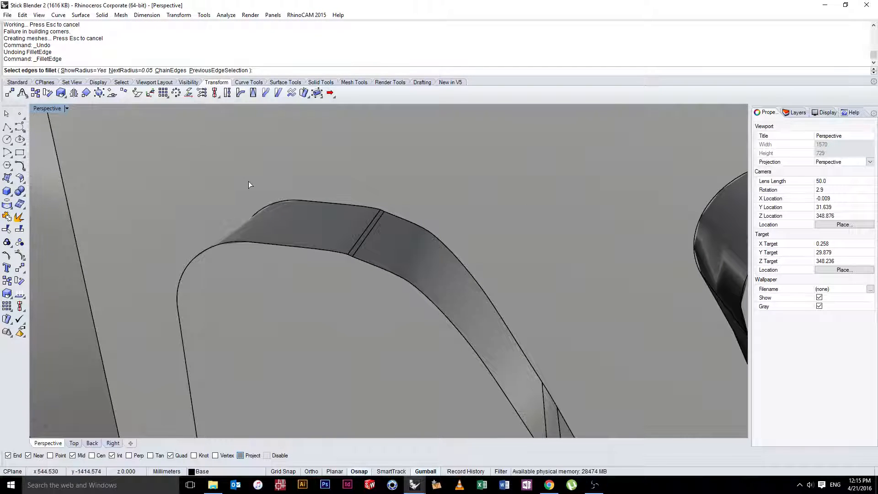
{"action": "type", "text": "2"}
{"action": "key", "text": "Return"}
{"action": "left_click", "coordinate": [357, 249]}
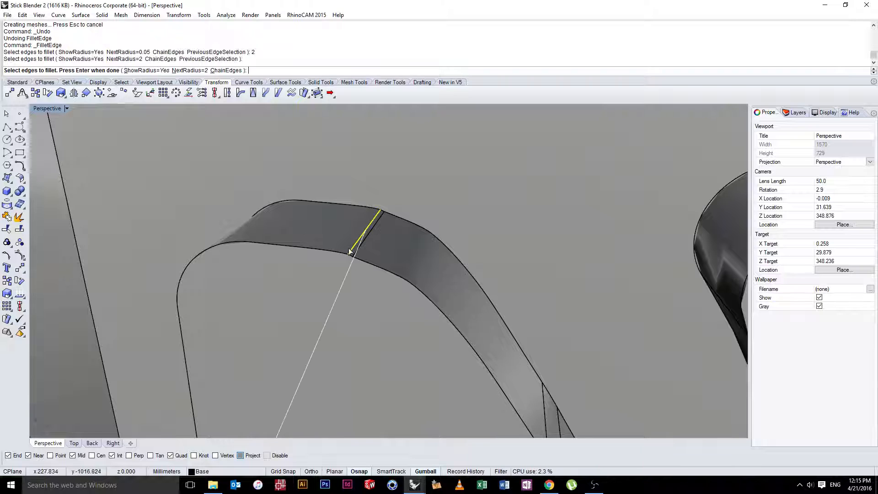
{"action": "key", "text": "Return"}
{"action": "key", "text": "Return"}
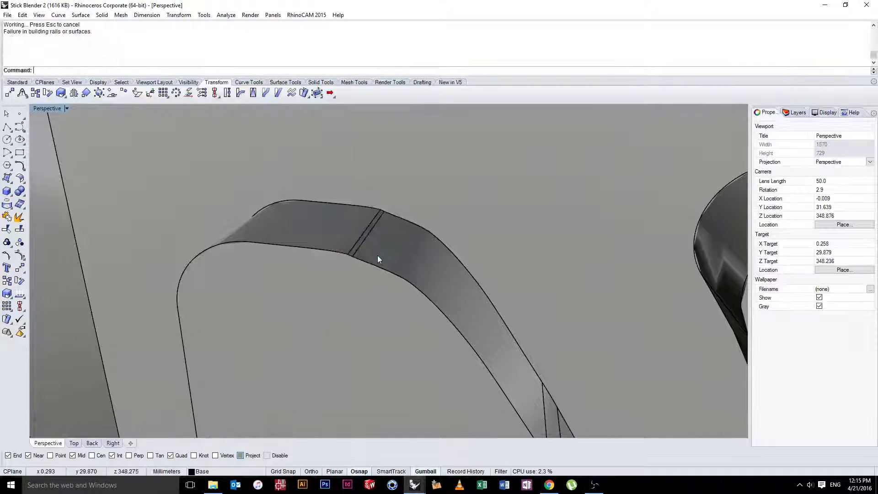
{"action": "key", "text": "Return"}
{"action": "key", "text": "Return"}
{"action": "key", "text": "ctrl+z"}
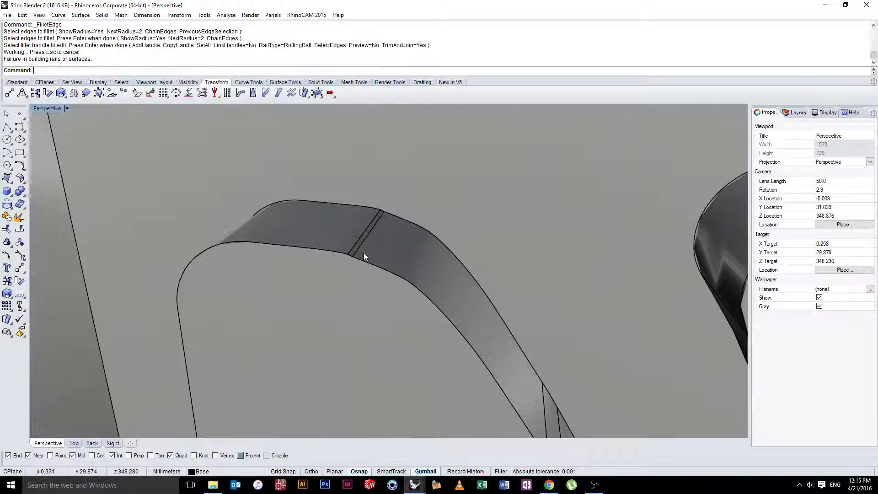
{"action": "scroll", "coordinate": [370, 263], "scroll_direction": "down", "scroll_amount": 3}
{"action": "right_click_drag", "start_coordinate": [376, 270], "coordinate": [224, 184]}
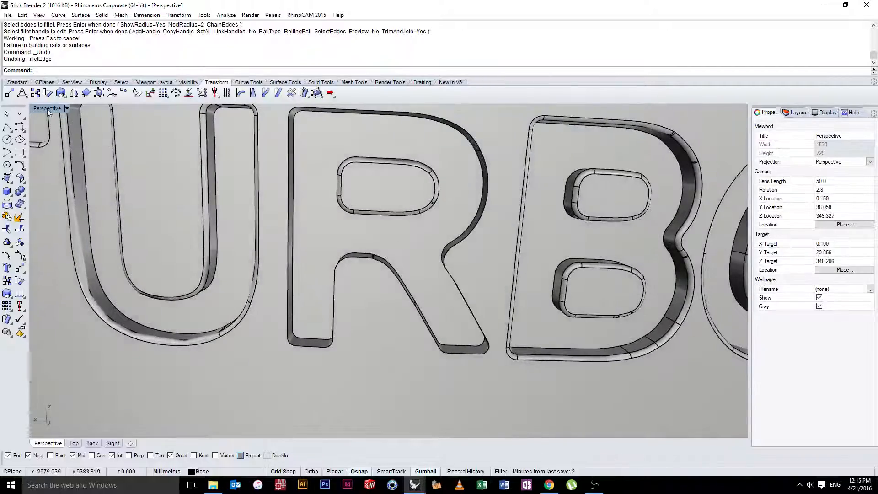
{"action": "right_click_drag", "start_coordinate": [268, 223], "coordinate": [386, 296]}
{"action": "scroll", "coordinate": [386, 297], "scroll_direction": "up", "scroll_amount": 8}
{"action": "left_click", "coordinate": [372, 267]}
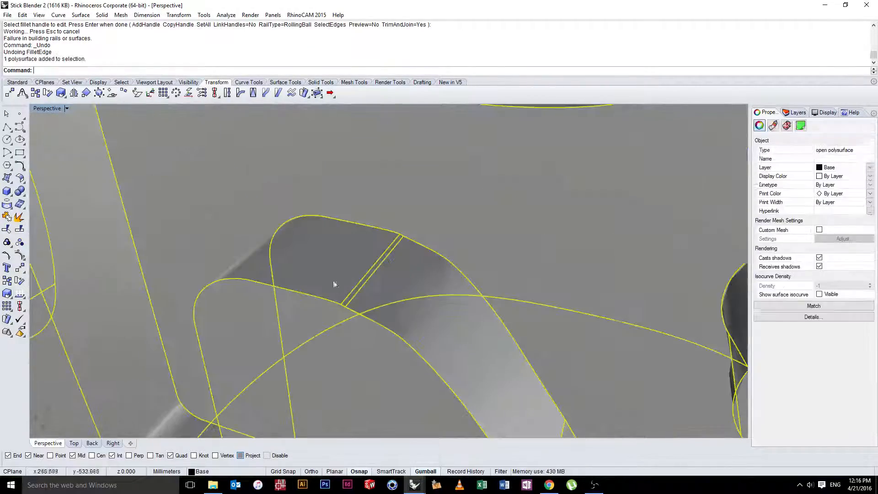
{"action": "scroll", "coordinate": [317, 265], "scroll_direction": "up", "scroll_amount": 2}
{"action": "scroll", "coordinate": [317, 265], "scroll_direction": "down", "scroll_amount": 3}
{"action": "key", "text": "Escape"}
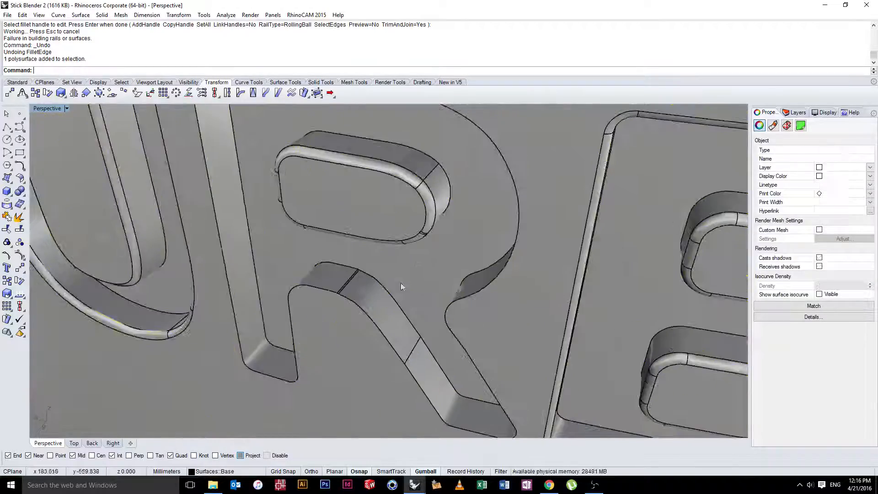
{"action": "right_click_drag", "start_coordinate": [401, 283], "coordinate": [438, 286]}
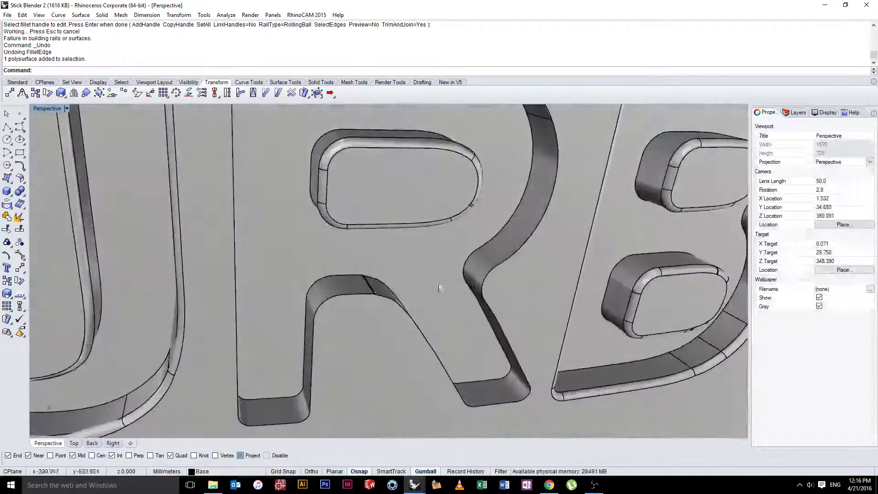
{"action": "left_click", "coordinate": [373, 283]}
{"action": "right_click_drag", "start_coordinate": [374, 283], "coordinate": [340, 296]}
{"action": "scroll", "coordinate": [340, 289], "scroll_direction": "up", "scroll_amount": 5}
{"action": "scroll", "coordinate": [343, 287], "scroll_direction": "up", "scroll_amount": 2}
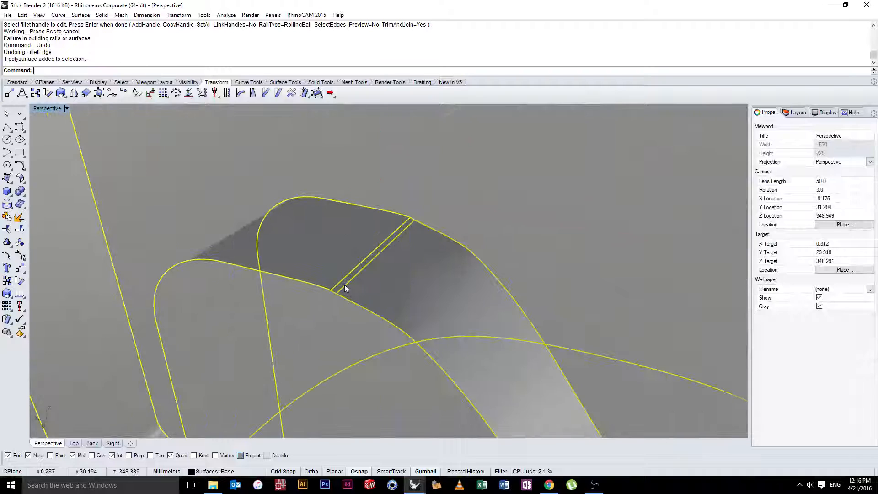
{"action": "left_click", "coordinate": [342, 285]}
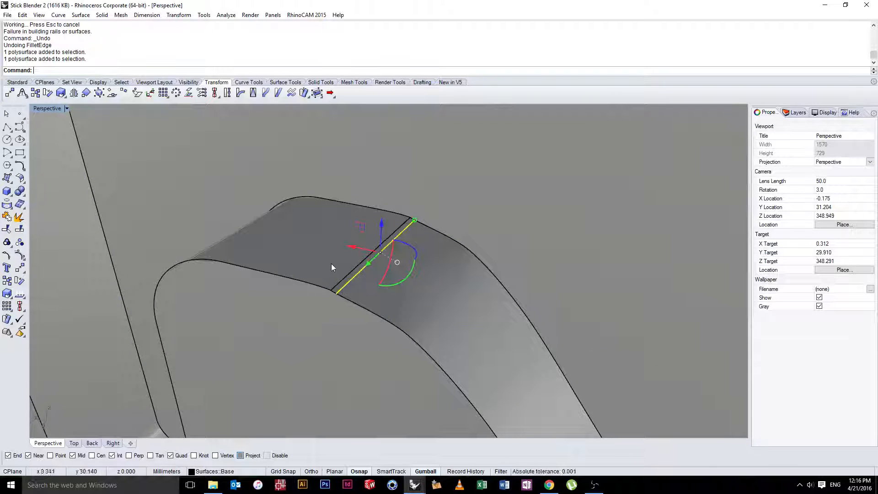
{"action": "left_click", "coordinate": [331, 264]}
{"action": "scroll", "coordinate": [341, 282], "scroll_direction": "up", "scroll_amount": 5}
{"action": "key", "text": "Escape"}
- Delete the narrow strip face from the side wall between the letter R's legs
{"action": "left_click", "coordinate": [347, 294], "text": "ctrl+shift"}
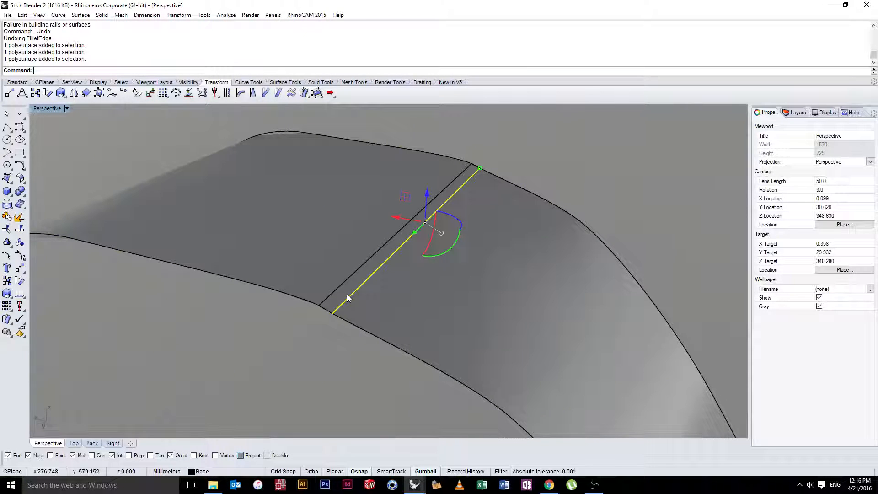
{"action": "left_click", "coordinate": [342, 293]}
{"action": "key", "text": "Escape"}
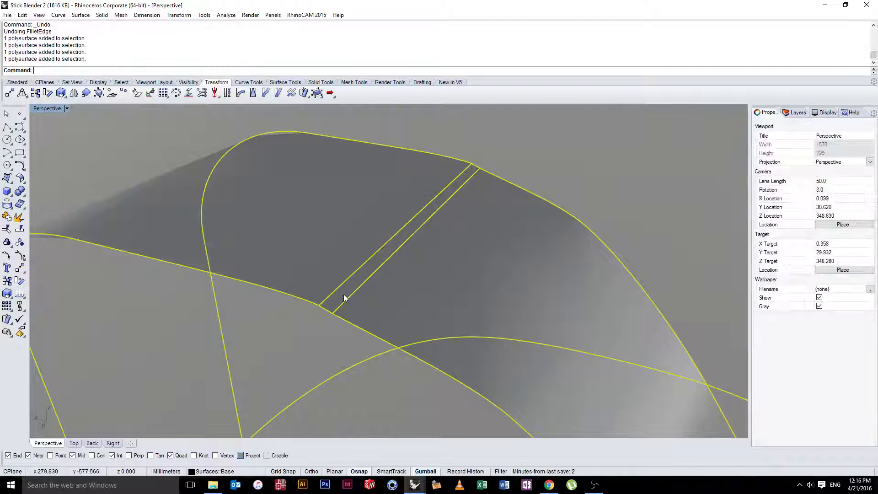
{"action": "left_click", "coordinate": [344, 295], "text": "ctrl+shift"}
{"action": "key", "text": "Delete"}
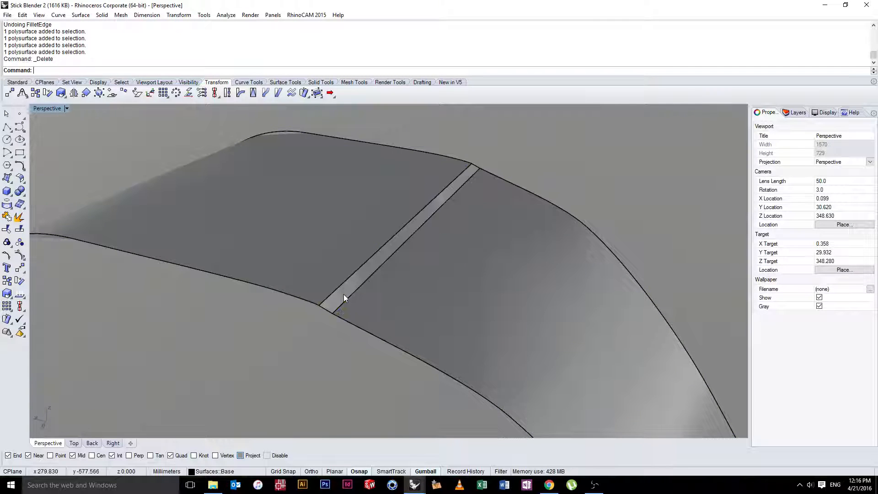
- Examine the gap in the side wall between the letter R's legs and its surroundings
{"action": "scroll", "coordinate": [373, 315], "scroll_direction": "down", "scroll_amount": 8}
{"action": "right_click_drag", "start_coordinate": [372, 314], "coordinate": [363, 273]}
{"action": "left_click", "coordinate": [329, 264]}
{"action": "scroll", "coordinate": [328, 265], "scroll_direction": "down", "scroll_amount": 10}
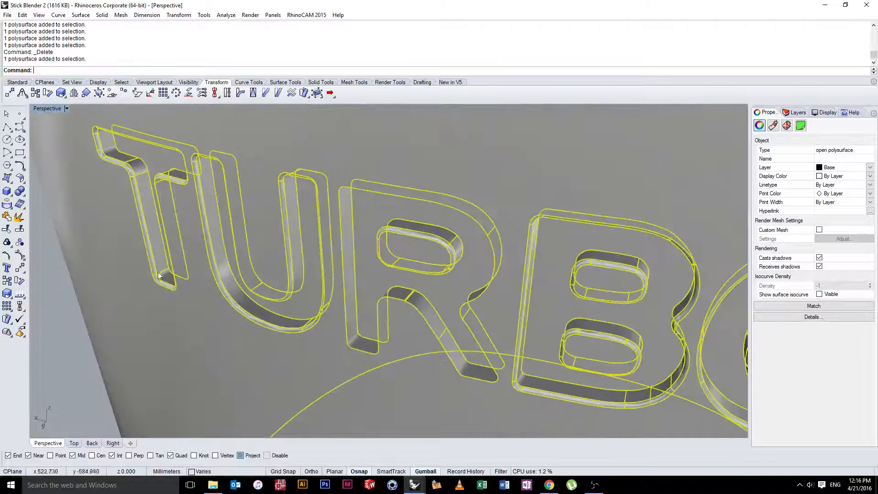
{"action": "left_click", "coordinate": [82, 319]}
{"action": "right_click_drag", "start_coordinate": [320, 311], "coordinate": [423, 242]}
{"action": "scroll", "coordinate": [420, 305], "scroll_direction": "up", "scroll_amount": 15}
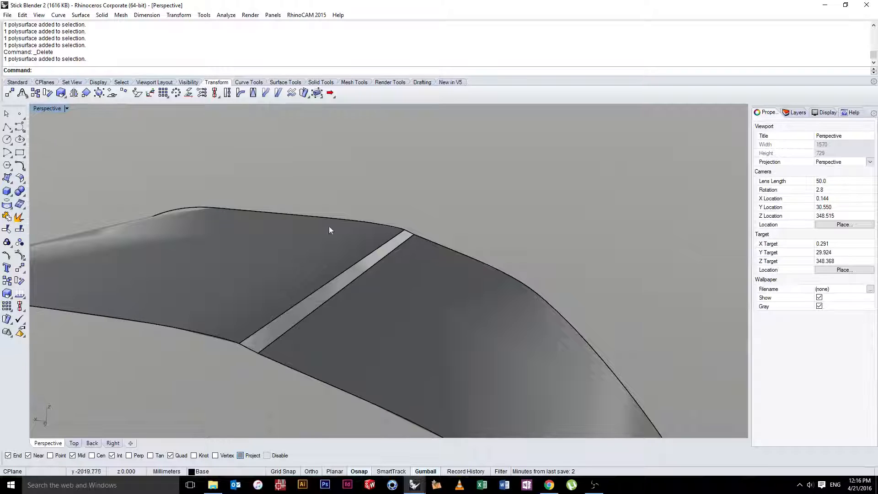
{"action": "scroll", "coordinate": [357, 245], "scroll_direction": "down", "scroll_amount": 5}
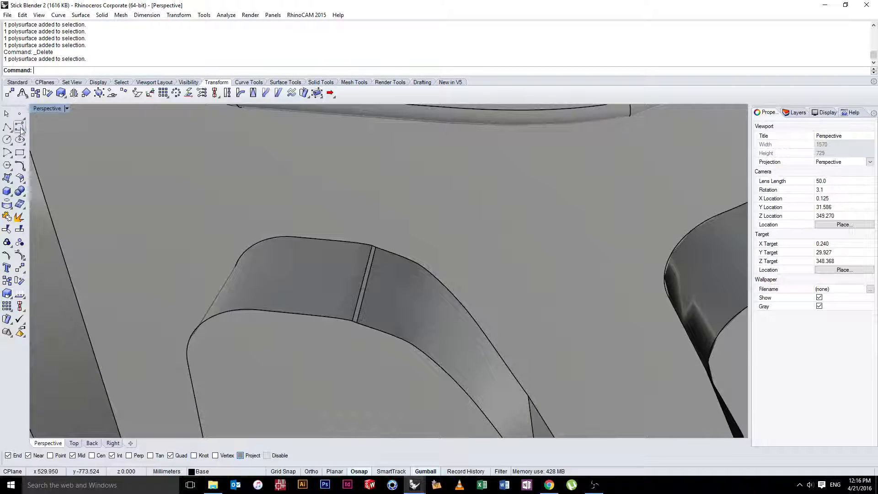
- Turn off projected object snapping and draw a line across the R's side wall from its upper to its lower edge, beside the gap
{"action": "left_click", "coordinate": [291, 237]}
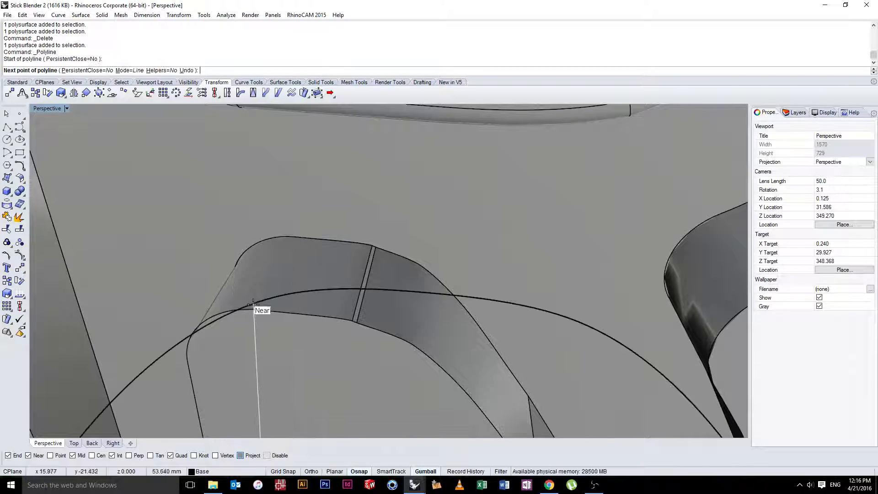
{"action": "key", "text": "Return"}
{"action": "key", "text": "Return"}
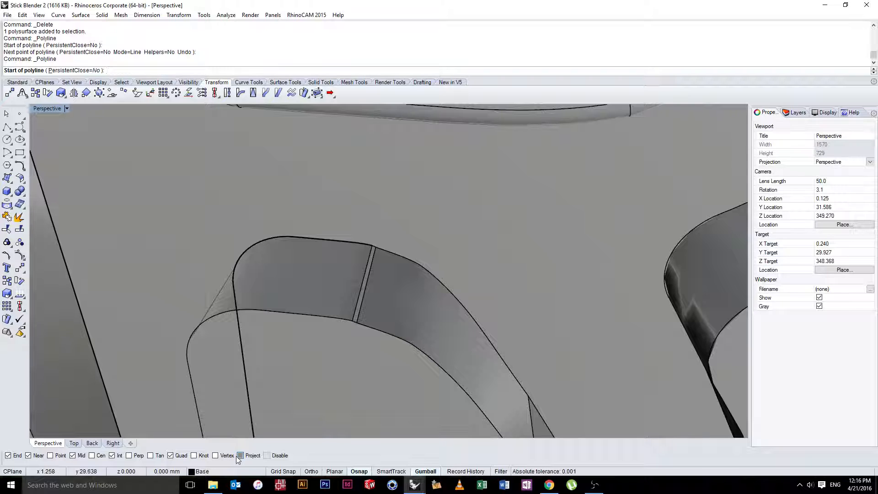
{"action": "left_click", "coordinate": [289, 234]}
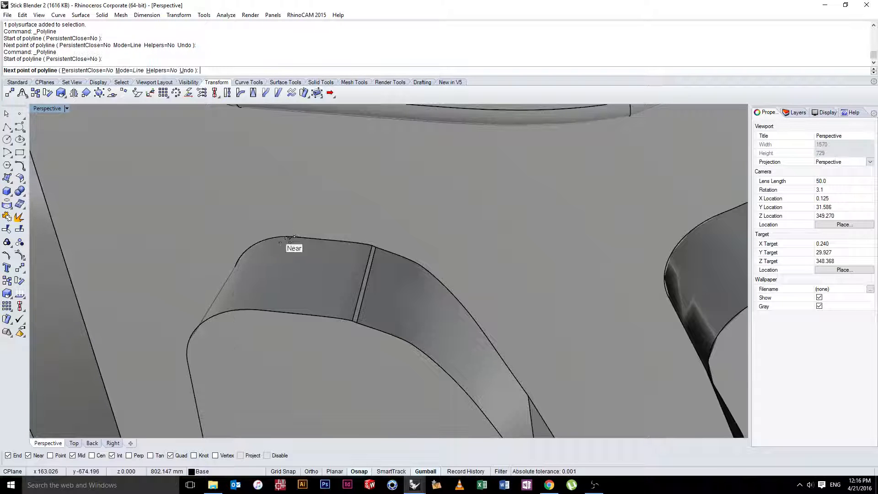
{"action": "right_click_drag", "start_coordinate": [236, 310], "coordinate": [293, 310]}
{"action": "left_click", "coordinate": [337, 288]}
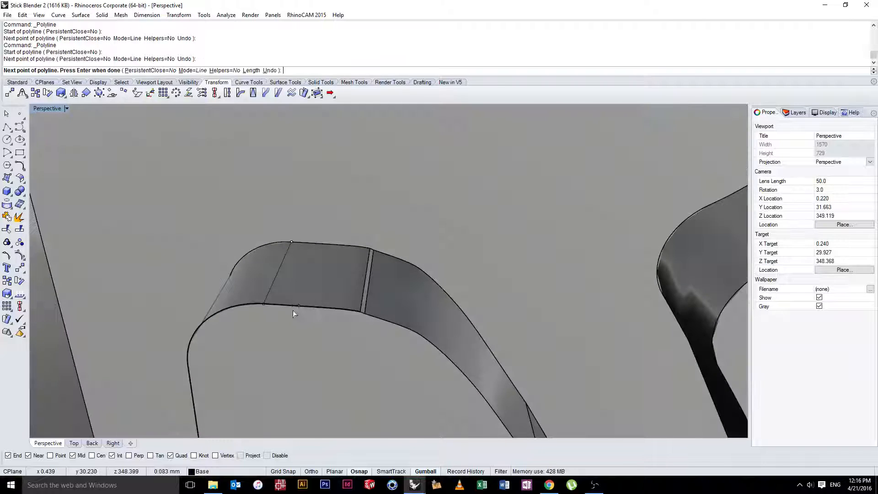
{"action": "right_click", "coordinate": [292, 310]}
- Try to trim the joined body with the line across the letter R's side wall, and undo the trim
{"action": "left_click", "coordinate": [277, 282]}
{"action": "left_click", "coordinate": [277, 278]}
{"action": "left_click", "coordinate": [318, 298]}
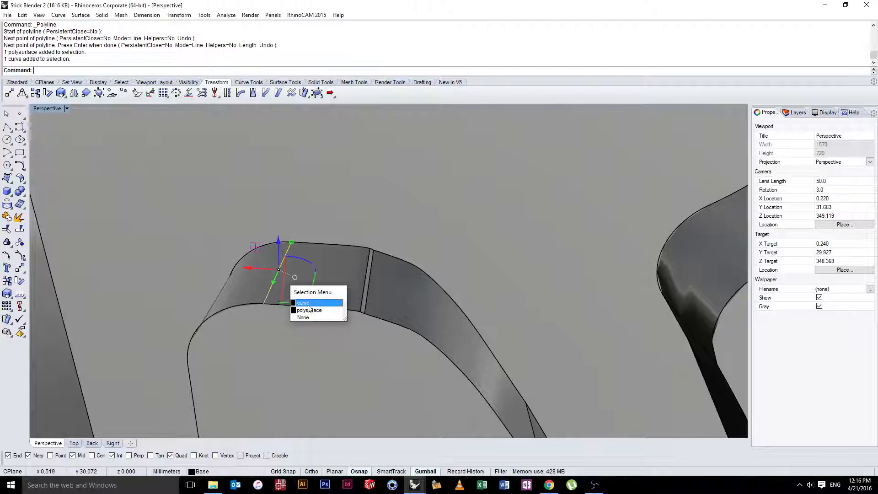
{"action": "key", "text": "Return"}
{"action": "left_click", "coordinate": [342, 288]}
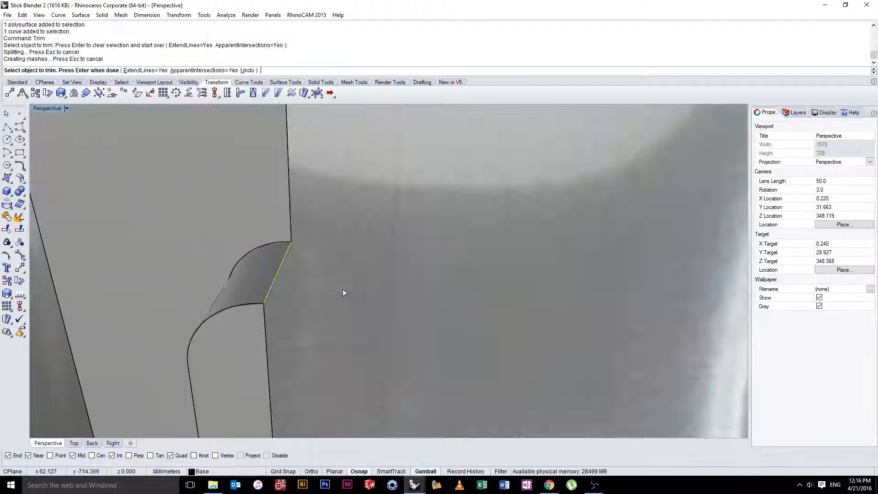
{"action": "right_click_drag", "start_coordinate": [343, 290], "coordinate": [240, 317]}
{"action": "key", "text": "ctrl+z"}
{"action": "key", "text": "Return"}
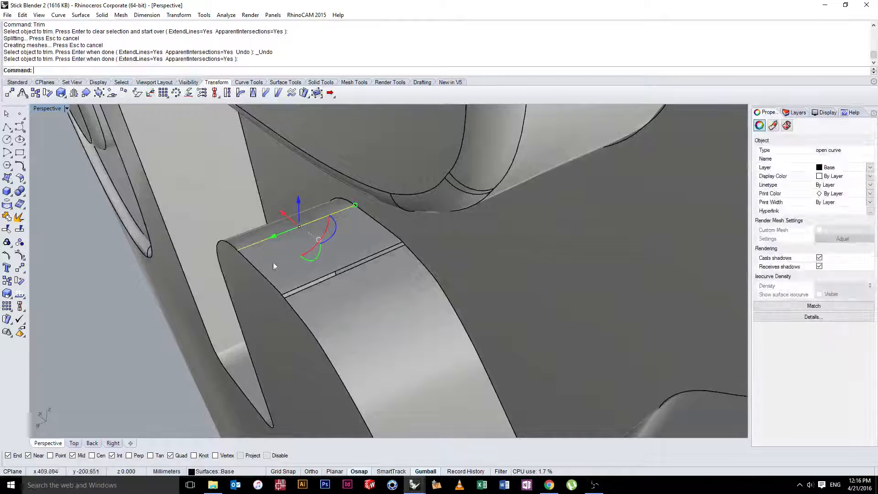
- Explode the blender body polysurface into separate surfaces and clear the selection
{"action": "left_click", "coordinate": [305, 272]}
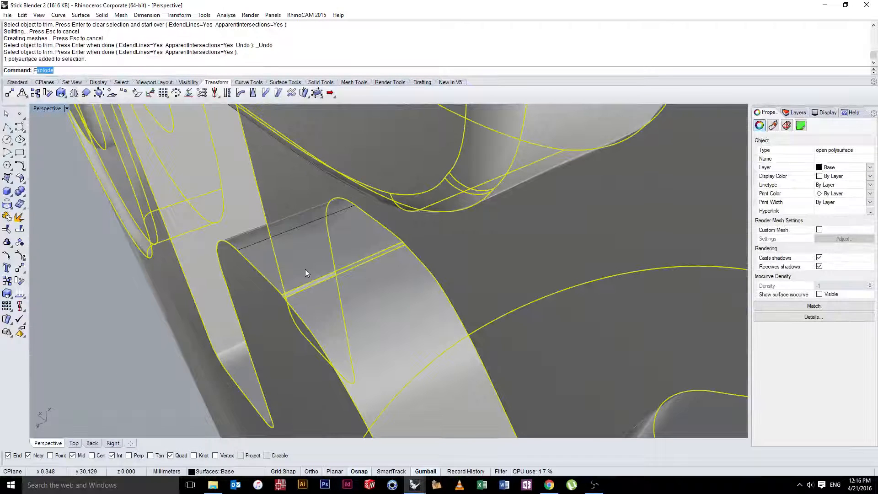
{"action": "type", "text": "E"}
{"action": "key", "text": "Return"}
{"action": "left_click", "coordinate": [77, 301]}
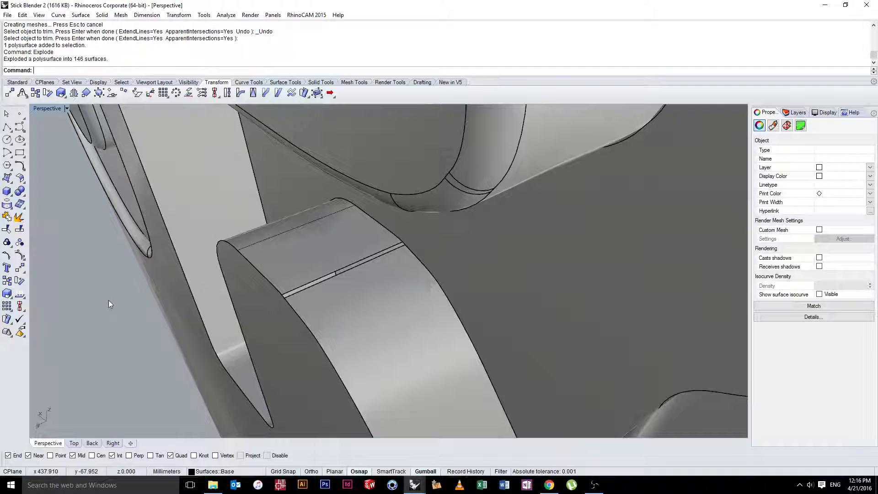
- Try to trim the R's side wall surface between the drawn line and the gap, and undo the trim
{"action": "left_click", "coordinate": [279, 237]}
{"action": "left_click", "coordinate": [284, 237]}
{"action": "left_click", "coordinate": [303, 259]}
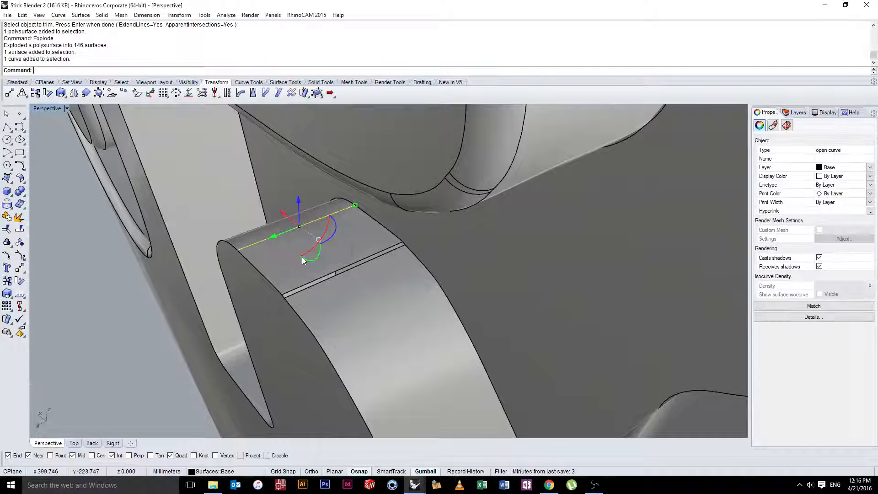
{"action": "type", "text": "trim"}
{"action": "key", "text": "Return"}
{"action": "left_click", "coordinate": [308, 273]}
{"action": "right_click_drag", "start_coordinate": [293, 278], "coordinate": [387, 271]}
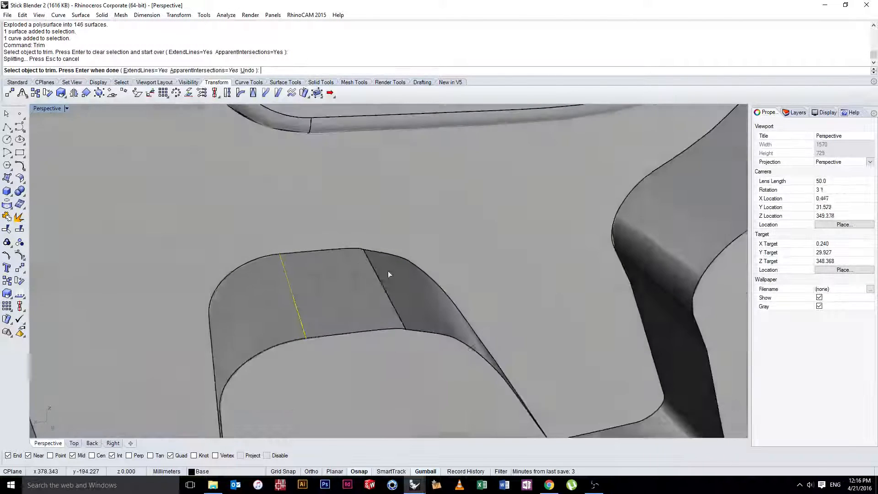
{"action": "key", "text": "ctrl+z"}
{"action": "mouse_move", "coordinate": [336, 297]}
{"action": "right_mouse_down"}
{"action": "mouse_move", "coordinate": [390, 270]}
{"action": "mouse_move", "coordinate": [322, 298]}
{"action": "right_mouse_up"}
{"action": "key", "text": "Return"}
- Trim away the R's side wall surface between the drawn line and the gap, using the line as cutting object
{"action": "left_click", "coordinate": [322, 298]}
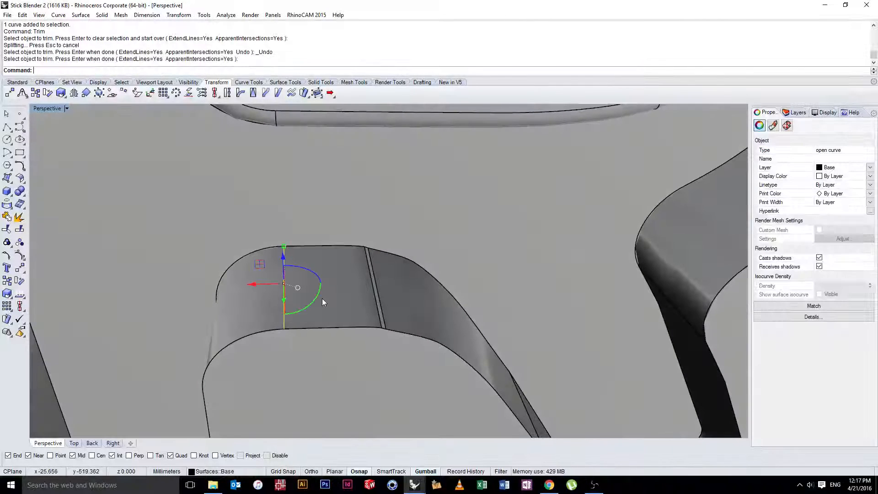
{"action": "key", "text": "Escape"}
{"action": "left_click", "coordinate": [284, 297]}
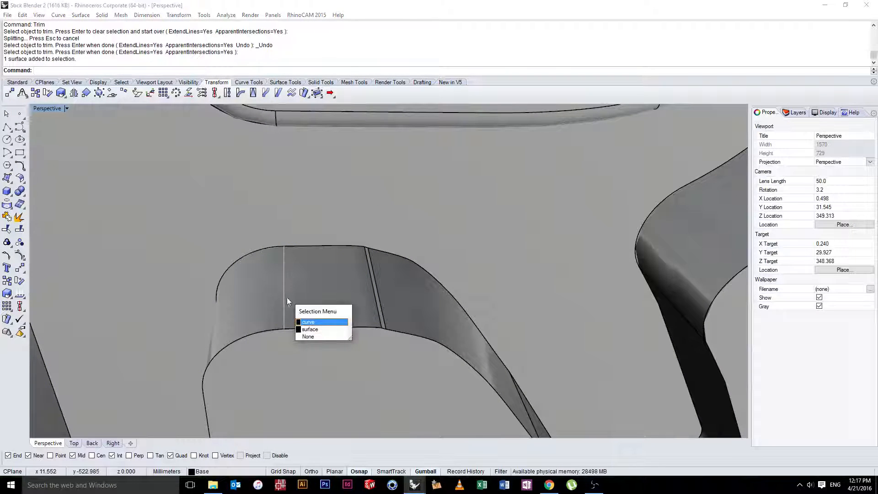
{"action": "left_click", "coordinate": [307, 332]}
{"action": "key", "text": "Return"}
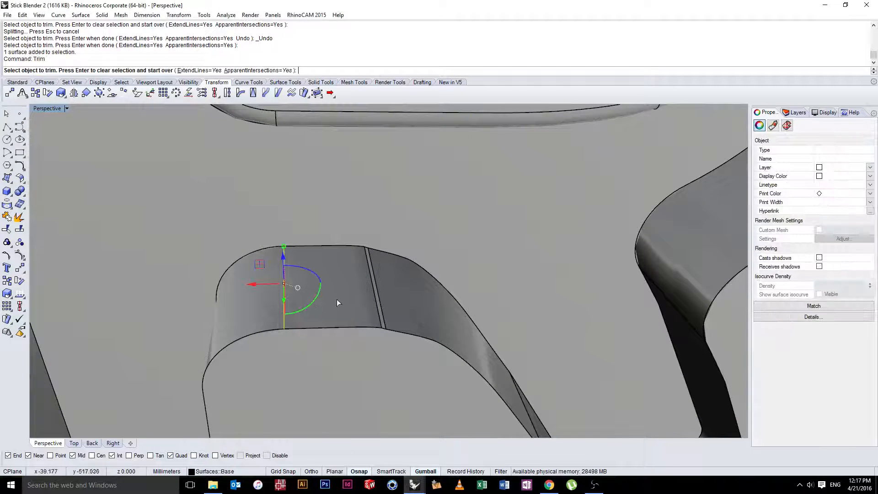
{"action": "left_click", "coordinate": [337, 298]}
{"action": "right_click_drag", "start_coordinate": [336, 299], "coordinate": [281, 317]}
{"action": "key", "text": "Return"}
{"action": "scroll", "coordinate": [353, 318], "scroll_direction": "up", "scroll_amount": 4}
{"action": "right_click_drag", "start_coordinate": [353, 319], "coordinate": [354, 306]}
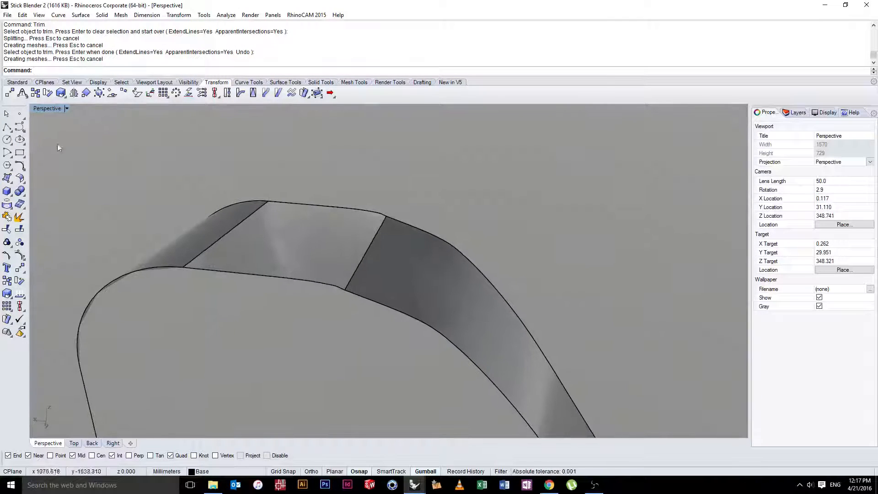
- Blend the upper wall edges across the R's side wall opening with an adjustable curve blend, set to Tangency at both ends
{"action": "left_click", "coordinate": [58, 15]}
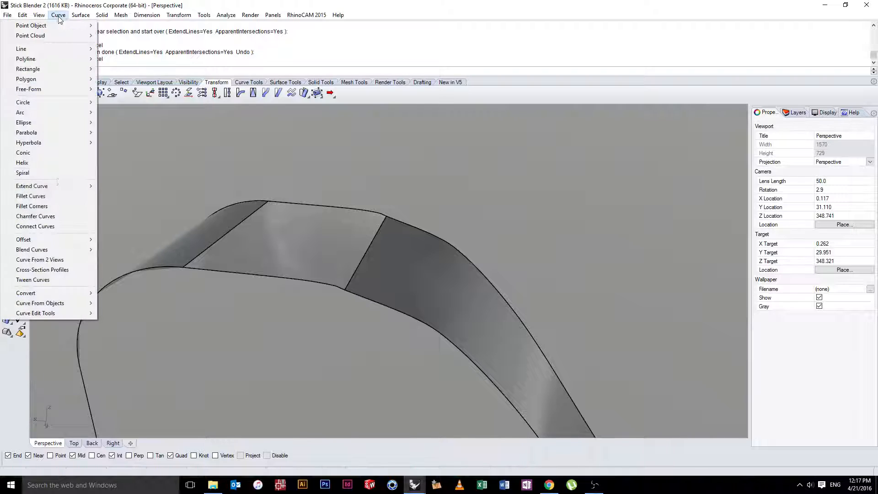
{"action": "mouse_move", "coordinate": [50, 251]}
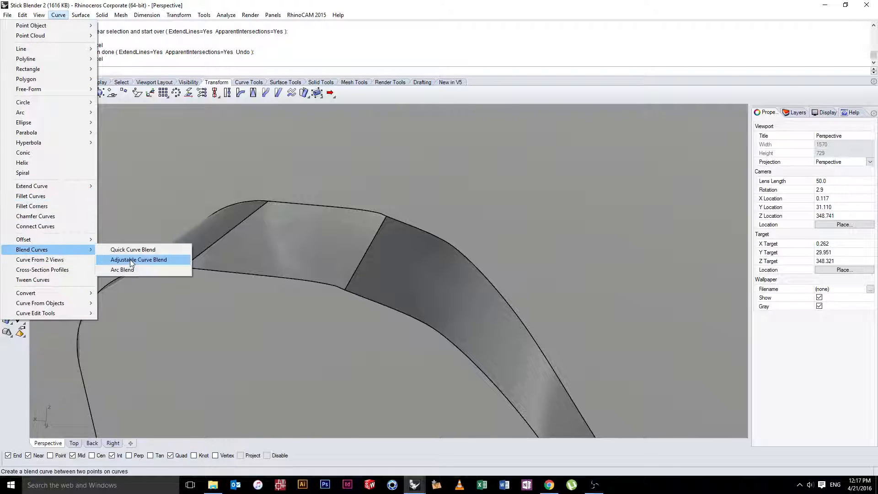
{"action": "left_click", "coordinate": [146, 258]}
{"action": "left_click", "coordinate": [260, 204]}
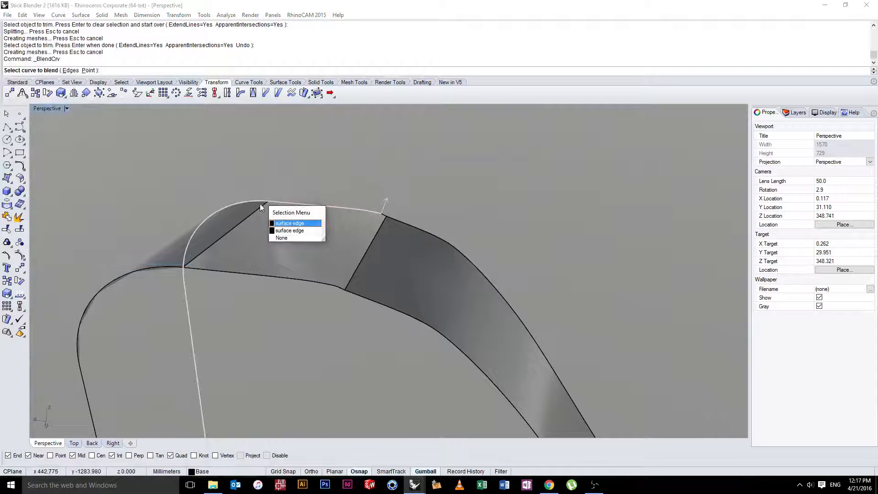
{"action": "left_click", "coordinate": [282, 230]}
{"action": "left_click", "coordinate": [397, 220]}
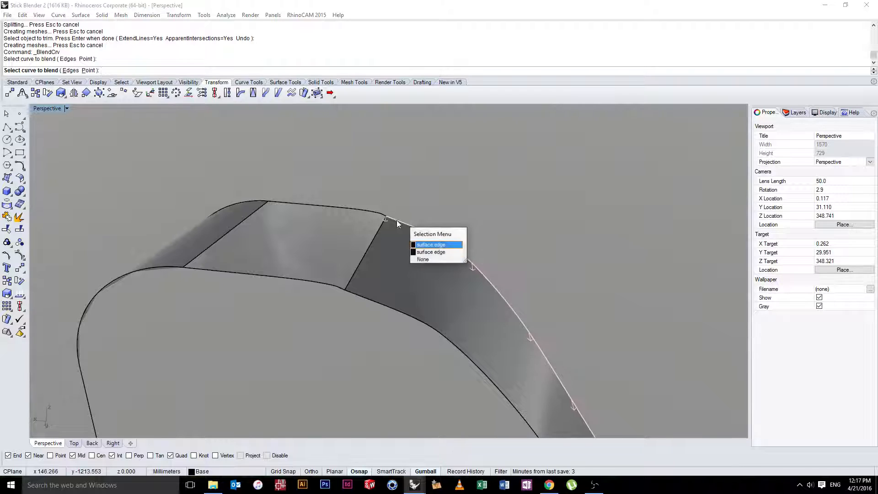
{"action": "left_click", "coordinate": [427, 248]}
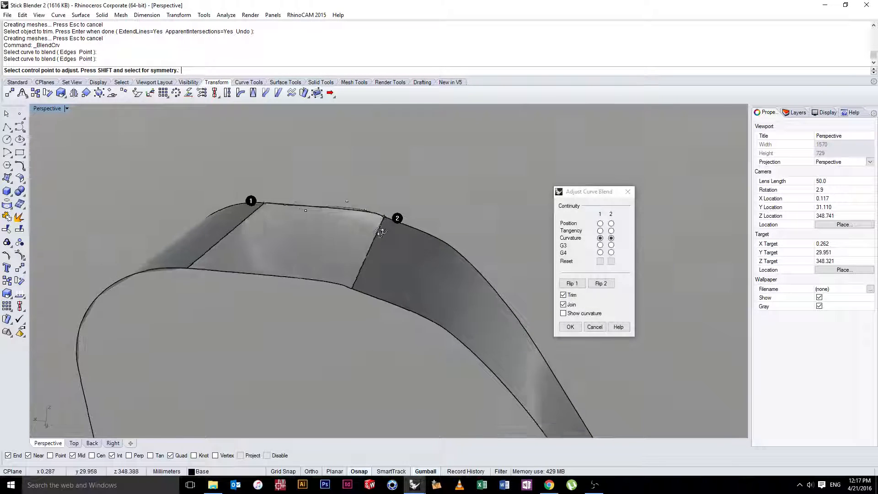
{"action": "scroll", "coordinate": [348, 232], "scroll_direction": "up", "scroll_amount": 5}
{"action": "mouse_move", "coordinate": [347, 231]}
{"action": "right_mouse_down"}
{"action": "mouse_move", "coordinate": [366, 234]}
{"action": "mouse_move", "coordinate": [345, 227]}
{"action": "right_mouse_up"}
{"action": "left_click", "coordinate": [600, 231]}
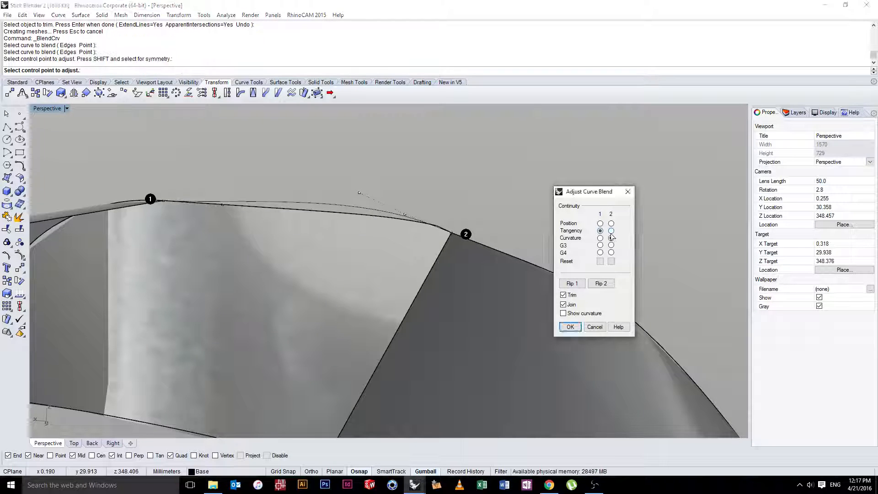
{"action": "left_click", "coordinate": [611, 231]}
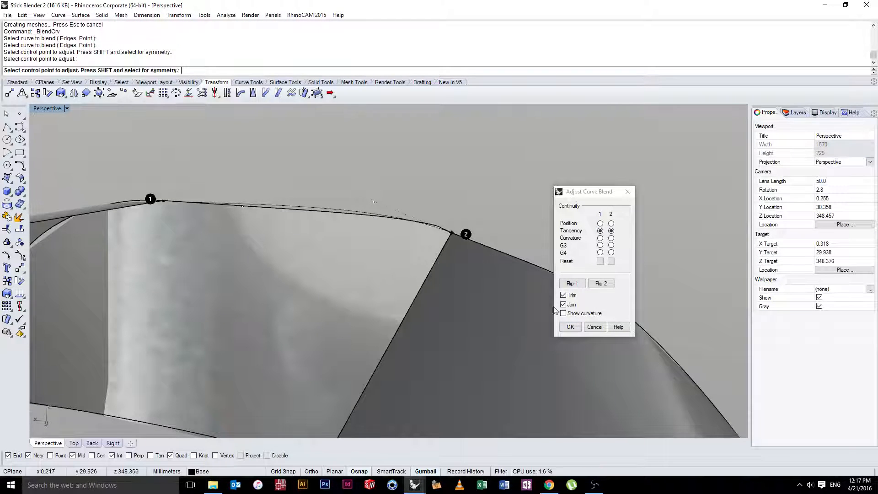
{"action": "left_click", "coordinate": [570, 326]}
- Delete the joined blend curve running along the R's upper outline
{"action": "mouse_move", "coordinate": [376, 254]}
{"action": "right_mouse_down"}
{"action": "mouse_move", "coordinate": [314, 249]}
{"action": "mouse_move", "coordinate": [390, 263]}
{"action": "right_mouse_up"}
{"action": "left_click", "coordinate": [448, 214]}
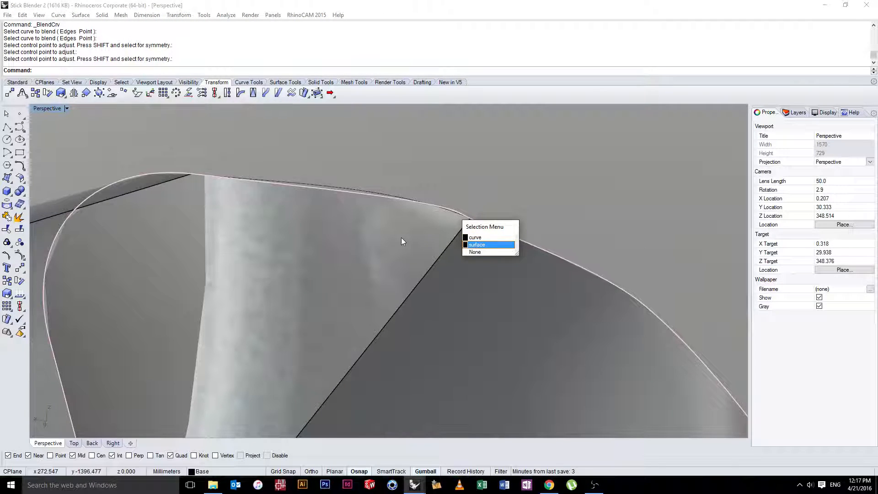
{"action": "left_click", "coordinate": [402, 237]}
{"action": "left_click", "coordinate": [454, 211]}
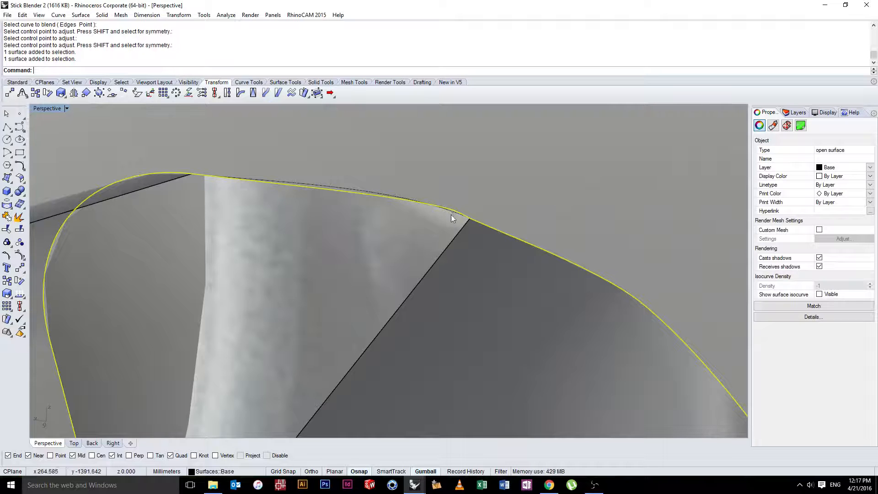
{"action": "key", "text": "Escape"}
{"action": "left_click", "coordinate": [449, 212]}
{"action": "scroll", "coordinate": [429, 257], "scroll_direction": "down", "scroll_amount": 5}
{"action": "scroll", "coordinate": [428, 257], "scroll_direction": "down", "scroll_amount": 5}
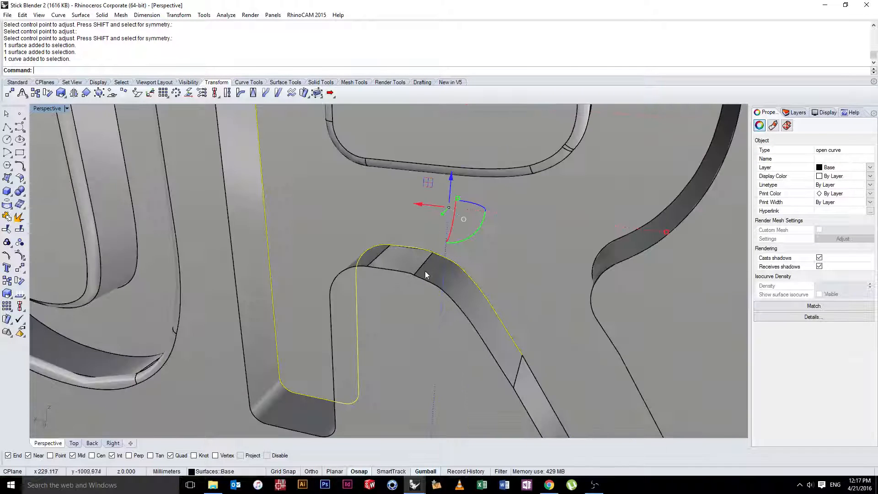
{"action": "scroll", "coordinate": [425, 271], "scroll_direction": "up", "scroll_amount": 1}
{"action": "scroll", "coordinate": [425, 272], "scroll_direction": "down", "scroll_amount": 1}
{"action": "scroll", "coordinate": [426, 264], "scroll_direction": "up", "scroll_amount": 5}
{"action": "key", "text": "Delete"}
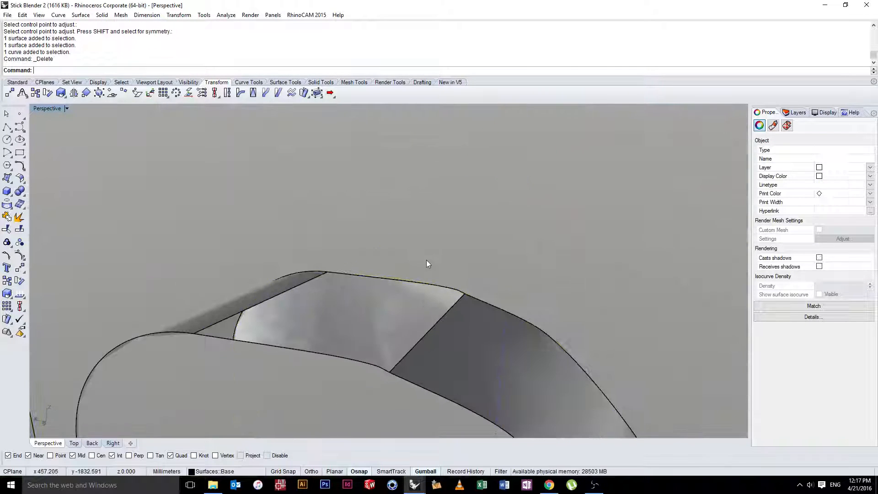
- Try the adjustable curve blend again between the upper wall edges on both sides of the opening, with Tangency at both ends
{"action": "scroll", "coordinate": [427, 260], "scroll_direction": "up", "scroll_amount": 3}
{"action": "left_click", "coordinate": [58, 14]}
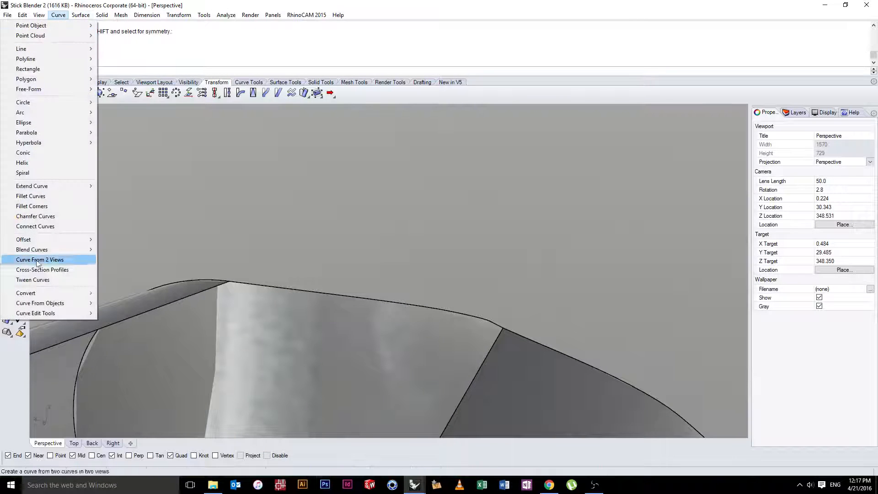
{"action": "mouse_move", "coordinate": [68, 249]}
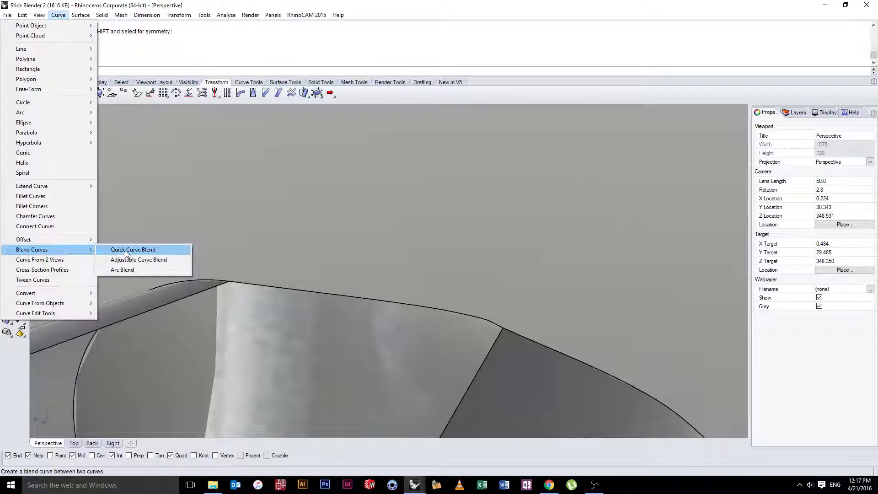
{"action": "left_click", "coordinate": [124, 259]}
{"action": "left_click", "coordinate": [223, 281]}
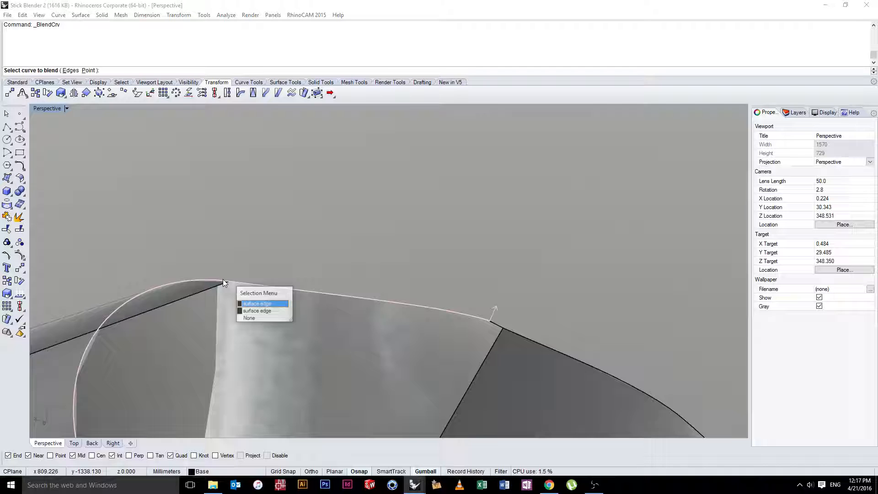
{"action": "left_click", "coordinate": [249, 318]}
{"action": "left_click", "coordinate": [507, 334]}
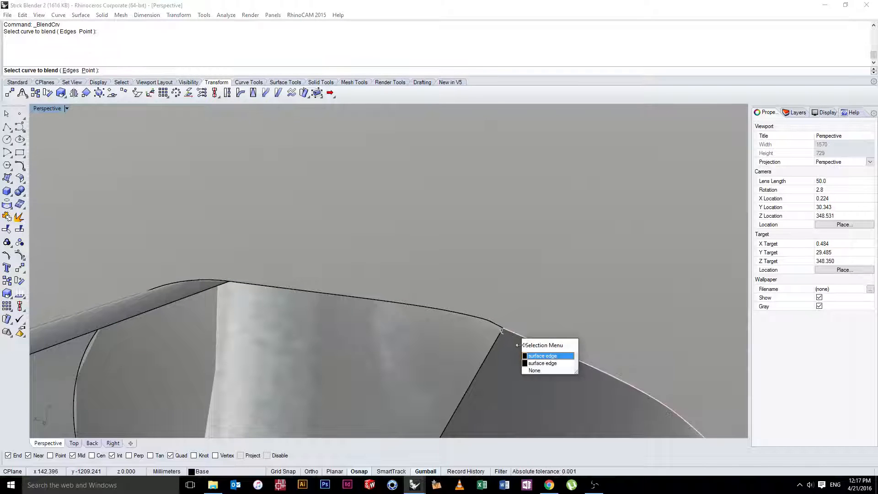
{"action": "left_click", "coordinate": [530, 354]}
{"action": "scroll", "coordinate": [451, 329], "scroll_direction": "up", "scroll_amount": 5}
{"action": "right_click_drag", "start_coordinate": [452, 329], "coordinate": [457, 327]}
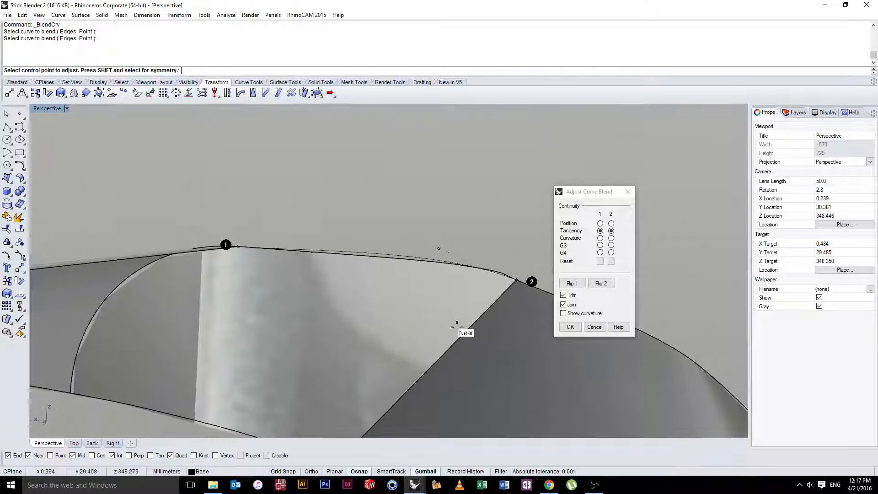
{"action": "left_click", "coordinate": [574, 326]}
- Delete the second joined blend curve from the R's upper outline
{"action": "left_click", "coordinate": [502, 276]}
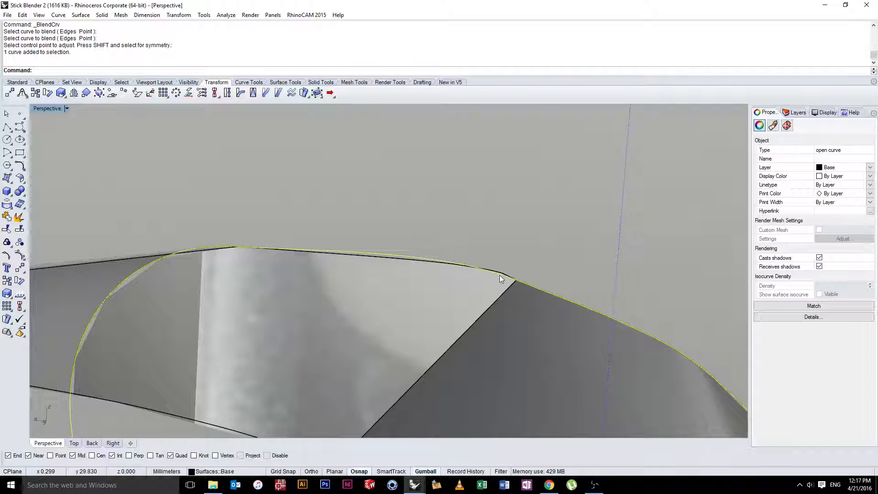
{"action": "scroll", "coordinate": [492, 284], "scroll_direction": "down", "scroll_amount": 10}
{"action": "right_click_drag", "start_coordinate": [492, 284], "coordinate": [487, 290]}
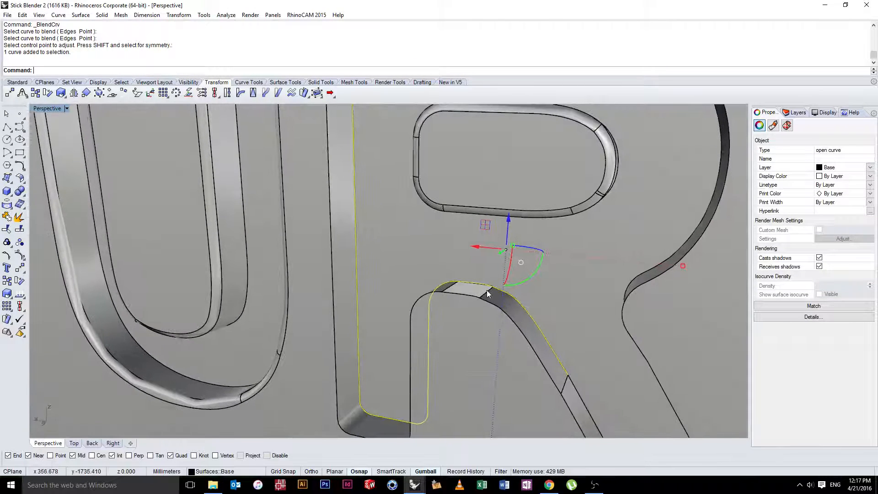
{"action": "key", "text": "Delete"}
{"action": "left_click", "coordinate": [509, 293]}
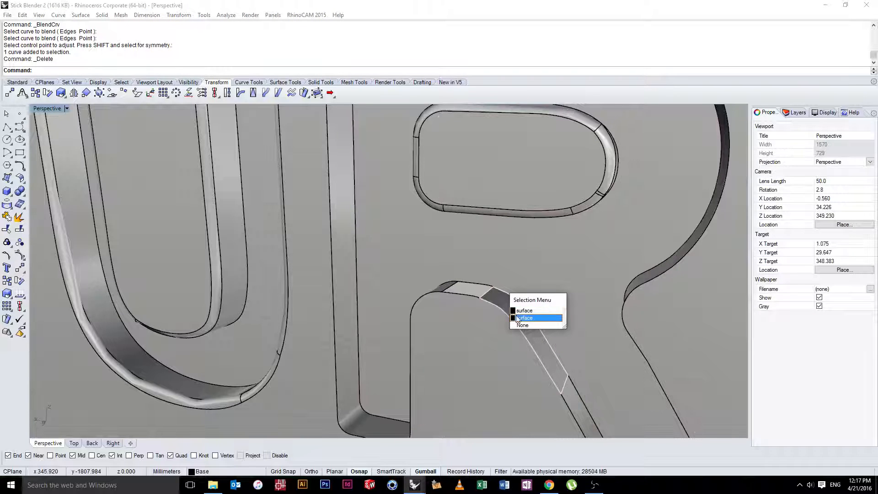
{"action": "left_click", "coordinate": [525, 318]}
{"action": "scroll", "coordinate": [466, 284], "scroll_direction": "up", "scroll_amount": 5}
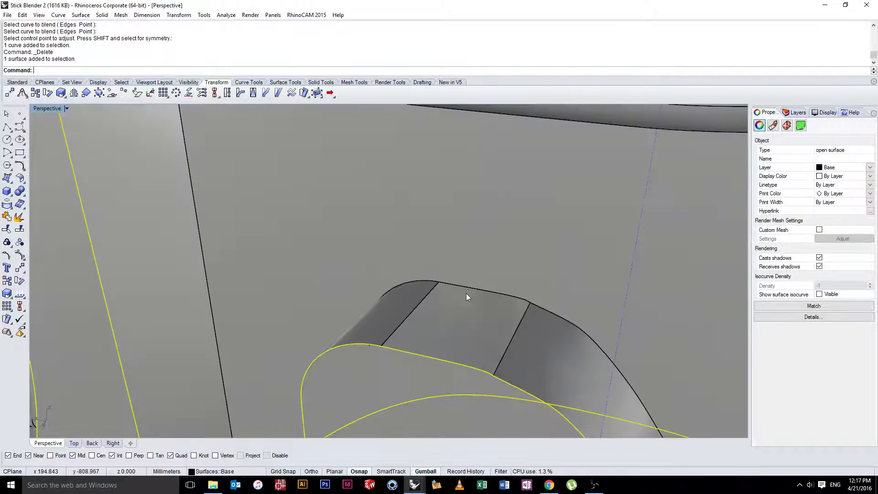
{"action": "key", "text": "Escape"}
- Create an adjustable curve blend between the lower wall edges on both sides of the R's side wall opening
{"action": "left_click", "coordinate": [58, 15]}
{"action": "mouse_move", "coordinate": [78, 249]}
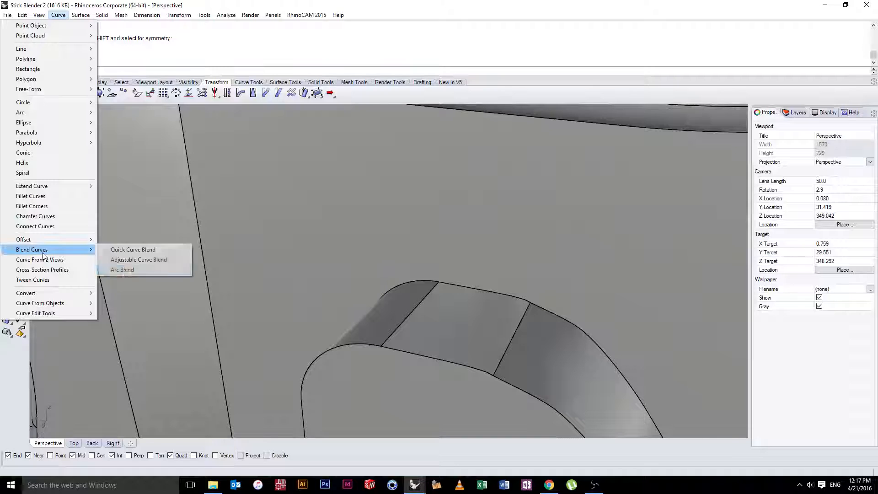
{"action": "left_click", "coordinate": [138, 259]}
{"action": "right_click_drag", "start_coordinate": [348, 366], "coordinate": [366, 309]}
{"action": "left_click", "coordinate": [366, 307]}
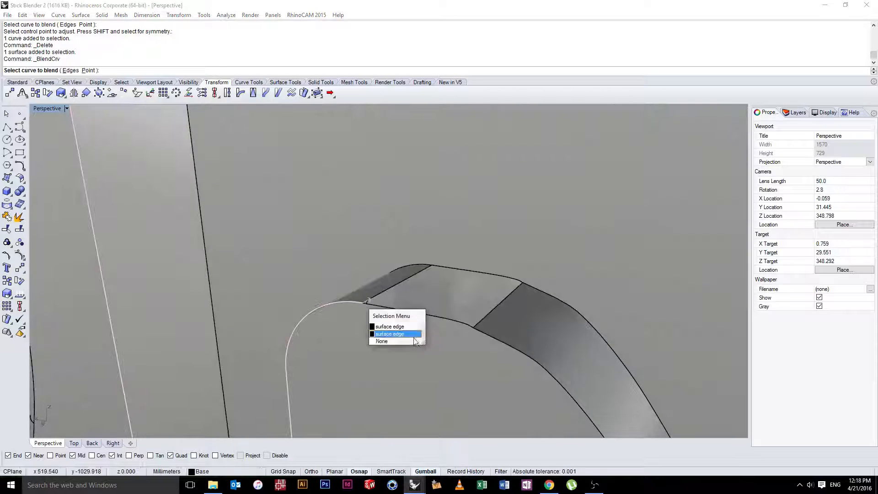
{"action": "left_click", "coordinate": [382, 336]}
{"action": "left_click", "coordinate": [491, 337]}
{"action": "left_click", "coordinate": [500, 356]}
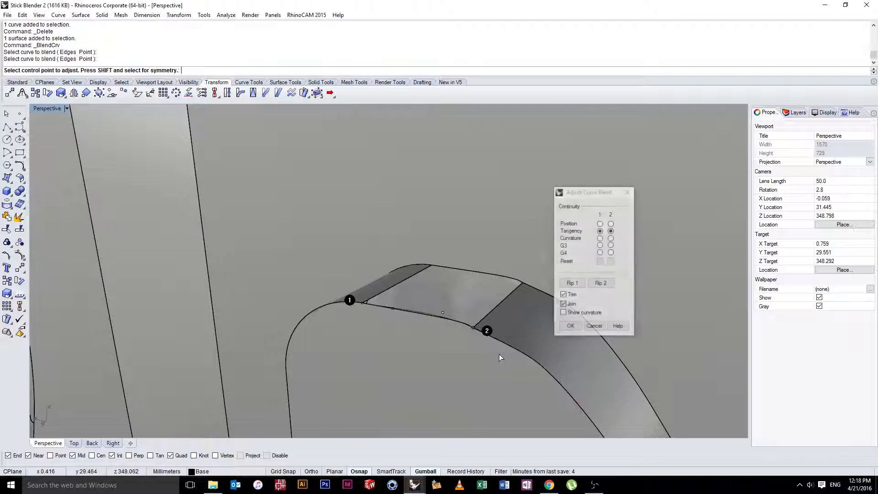
- Turn off Join for the lower edge blend, keep Tangency at both ends, and accept the curve
{"action": "right_click_drag", "start_coordinate": [498, 354], "coordinate": [443, 295]}
{"action": "left_click", "coordinate": [564, 304]}
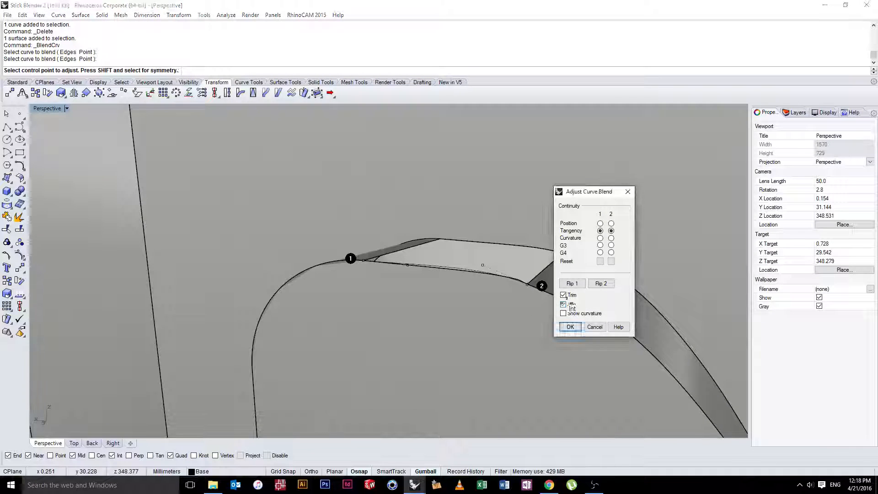
{"action": "right_click_drag", "start_coordinate": [525, 293], "coordinate": [486, 287]}
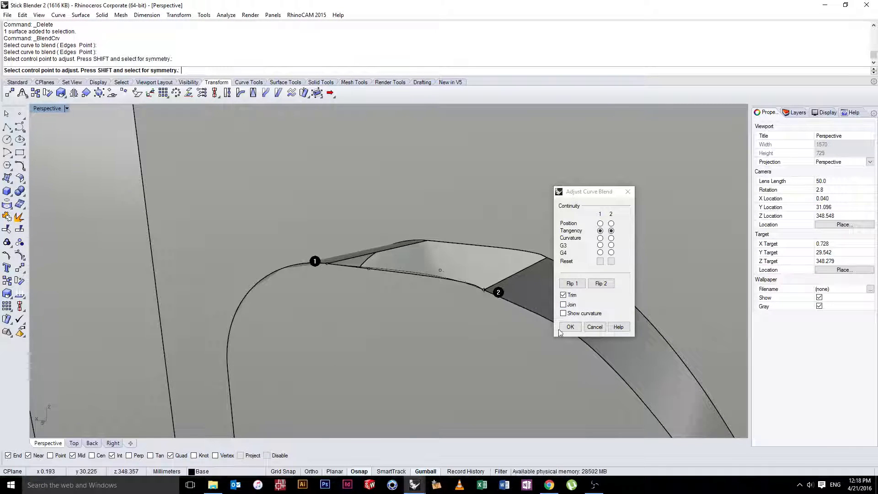
{"action": "scroll", "coordinate": [478, 289], "scroll_direction": "up", "scroll_amount": 3}
{"action": "scroll", "coordinate": [475, 290], "scroll_direction": "down", "scroll_amount": 2}
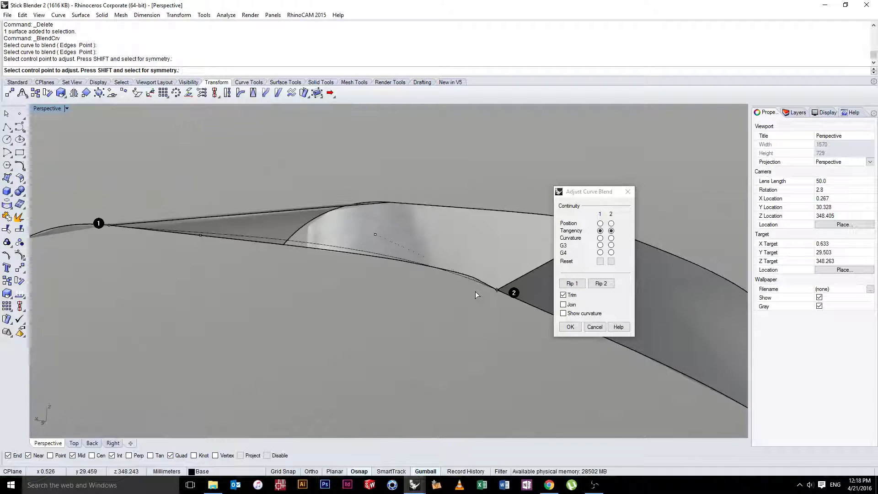
{"action": "left_click", "coordinate": [568, 327]}
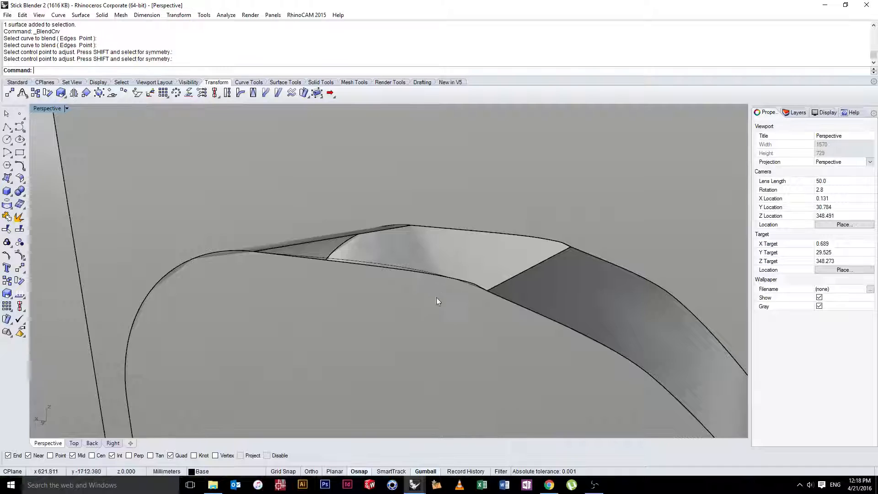
- Duplicate the lower-edge blend curve in place and move the copy by its end point onto the matching end of the opening's upper edge
{"action": "scroll", "coordinate": [437, 302], "scroll_direction": "down", "scroll_amount": 3}
{"action": "scroll", "coordinate": [437, 304], "scroll_direction": "up", "scroll_amount": 5}
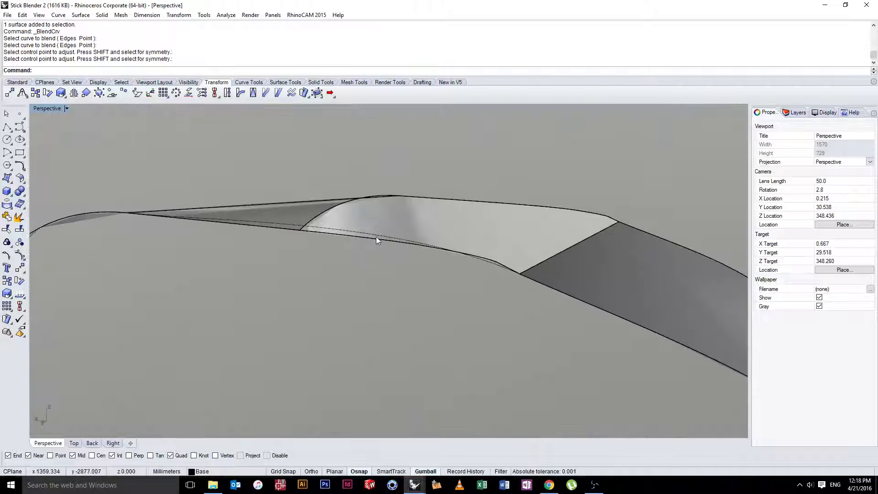
{"action": "left_click", "coordinate": [376, 236]}
{"action": "left_click", "coordinate": [405, 260]}
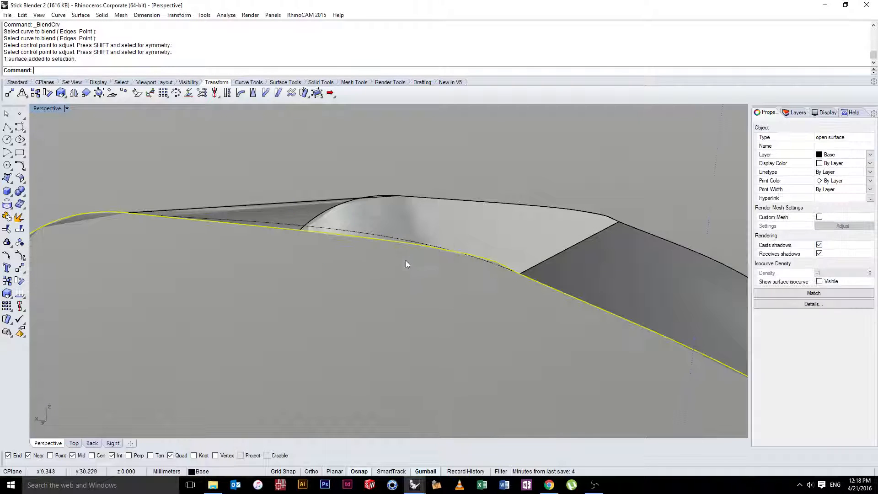
{"action": "left_click", "coordinate": [366, 233]}
{"action": "right_click_drag", "start_coordinate": [362, 231], "coordinate": [371, 248]}
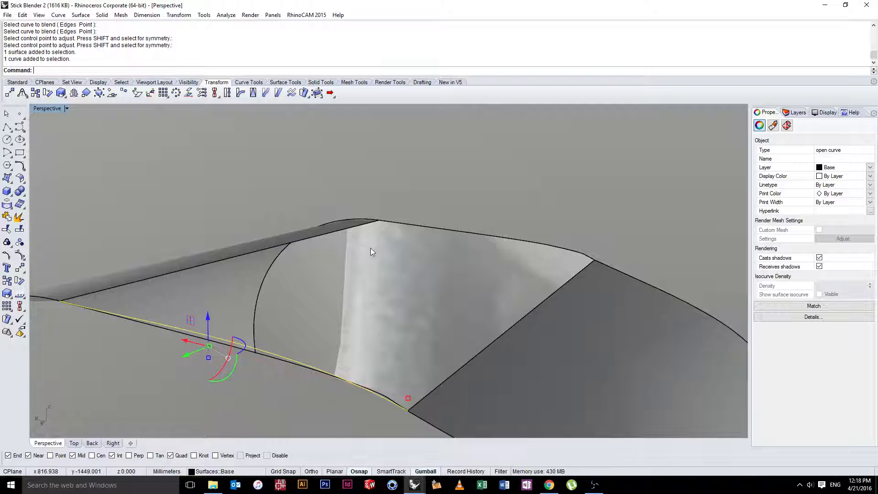
{"action": "key", "text": "ctrl+c"}
{"action": "key", "text": "ctrl+v"}
{"action": "type", "text": "move"}
{"action": "key", "text": "Return"}
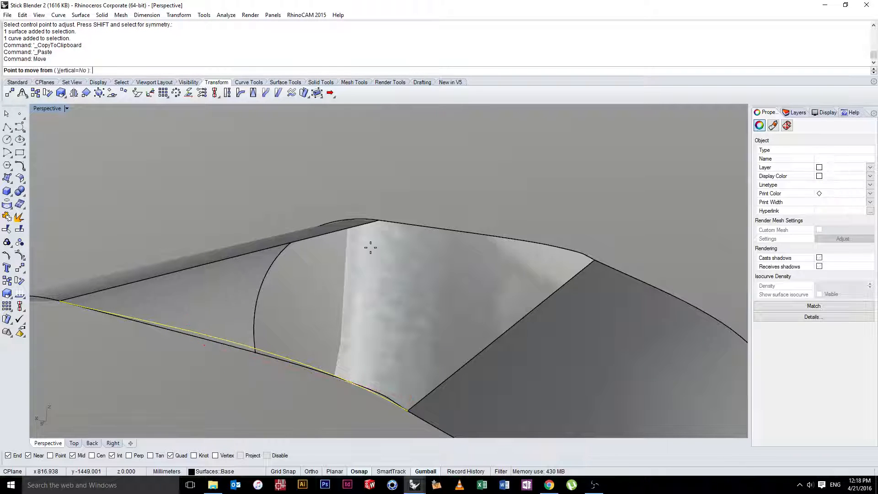
{"action": "left_click", "coordinate": [60, 301]}
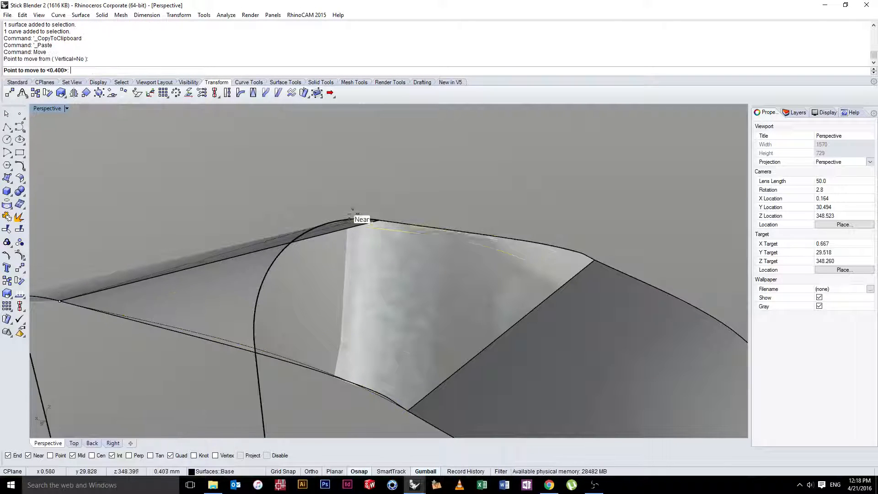
{"action": "left_click", "coordinate": [379, 220]}
{"action": "left_click", "coordinate": [402, 247]}
{"action": "right_click_drag", "start_coordinate": [402, 247], "coordinate": [460, 258]}
{"action": "key", "text": "Escape"}
- Trim the R's recessed floor surface along the opening's upper edge, using the moved blend curve copy as the cutter
{"action": "left_click", "coordinate": [590, 251]}
{"action": "scroll", "coordinate": [555, 259], "scroll_direction": "up", "scroll_amount": 2}
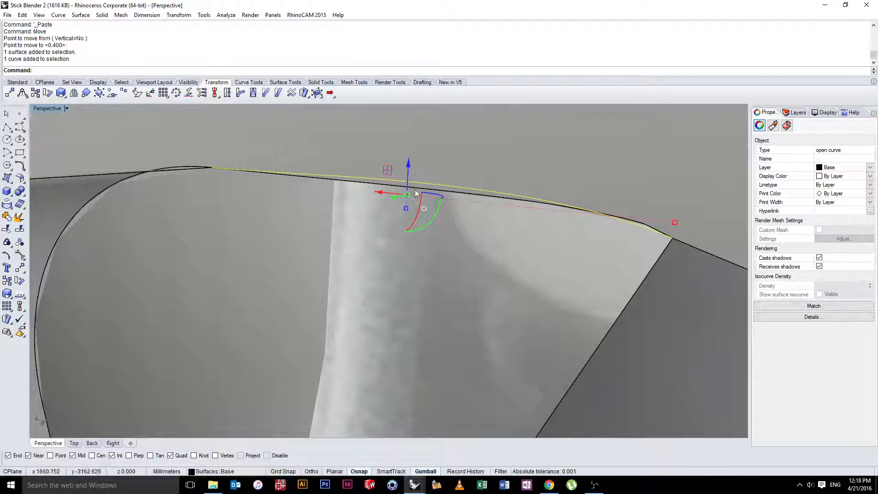
{"action": "scroll", "coordinate": [548, 256], "scroll_direction": "down", "scroll_amount": 3}
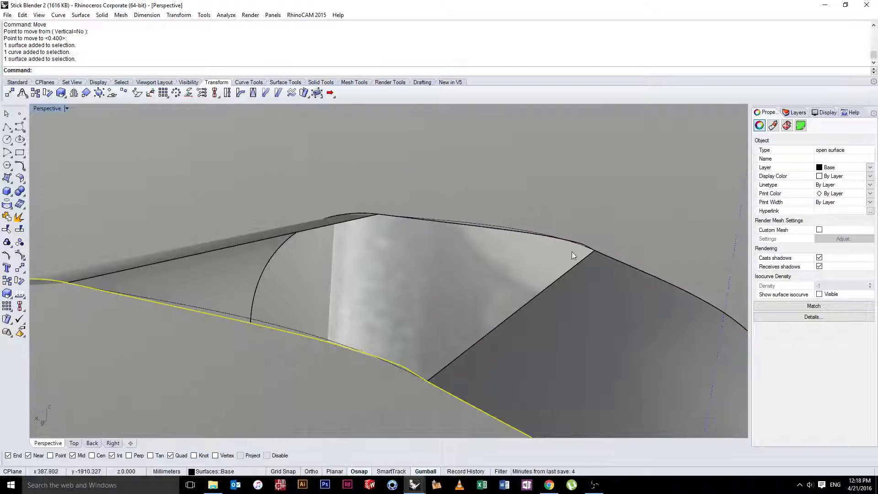
{"action": "left_click", "coordinate": [576, 246]}
{"action": "left_click", "coordinate": [309, 341]}
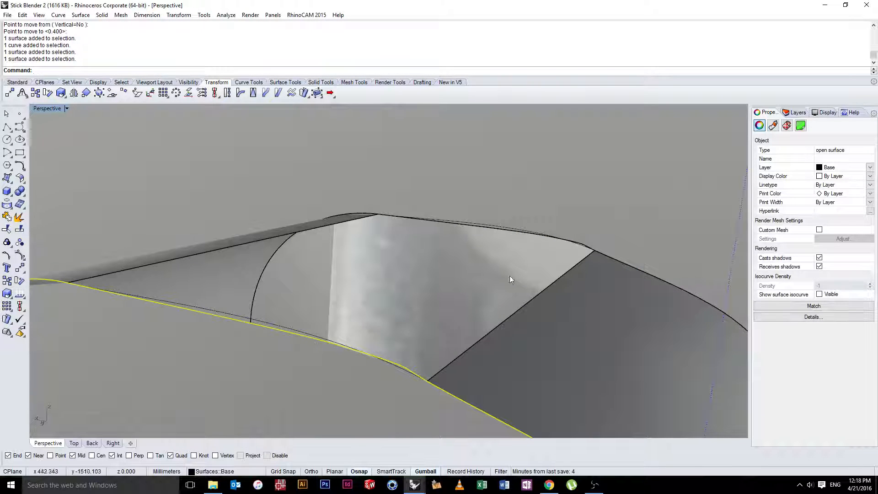
{"action": "left_click", "coordinate": [578, 247]}
{"action": "right_click_drag", "start_coordinate": [493, 274], "coordinate": [490, 274]}
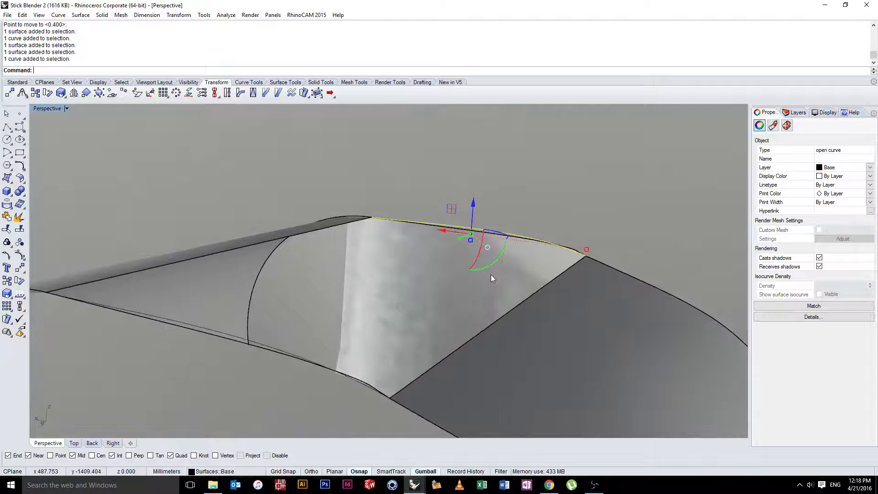
{"action": "key", "text": "Return"}
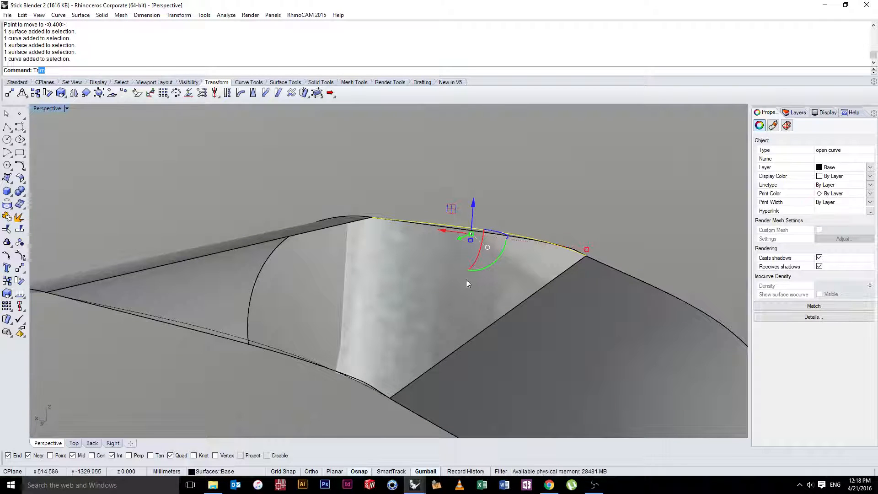
{"action": "scroll", "coordinate": [465, 279], "scroll_direction": "up", "scroll_amount": 4}
{"action": "left_click", "coordinate": [475, 213]}
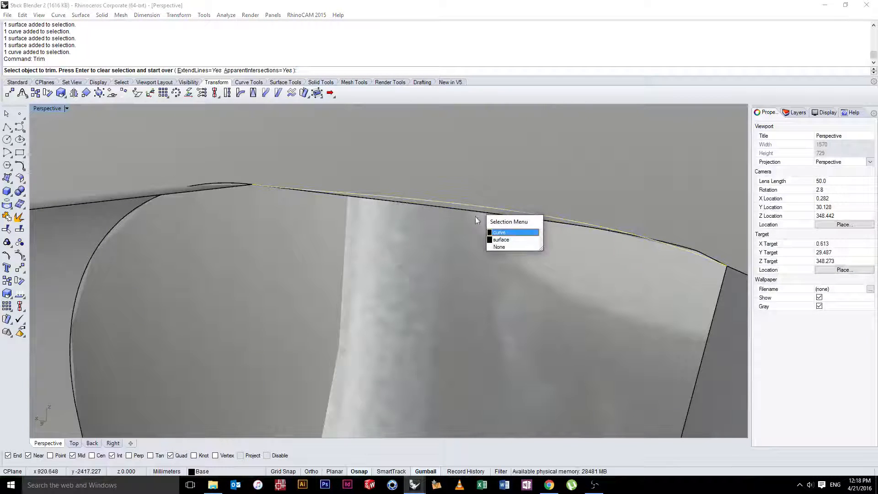
{"action": "left_click", "coordinate": [495, 238]}
{"action": "scroll", "coordinate": [487, 241], "scroll_direction": "down", "scroll_amount": 3}
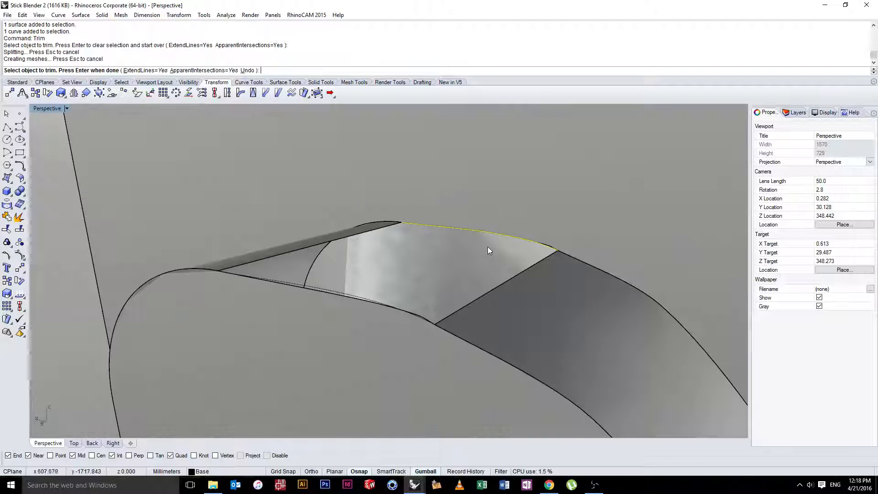
{"action": "scroll", "coordinate": [424, 262], "scroll_direction": "up", "scroll_amount": 3}
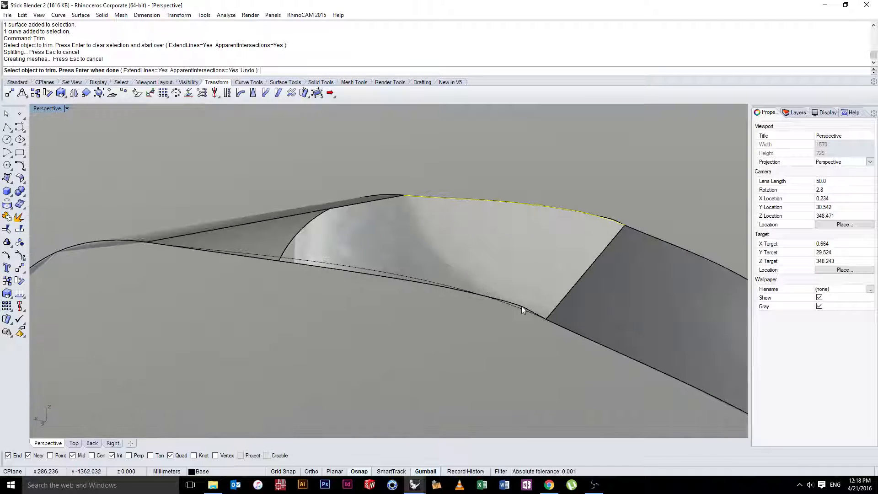
{"action": "key", "text": "Return"}
{"action": "key", "text": "Escape"}
- Trim the sliver of the outer body surface along the opening's lower edge, using the original lower blend curve as the cutter
{"action": "left_click", "coordinate": [437, 287]}
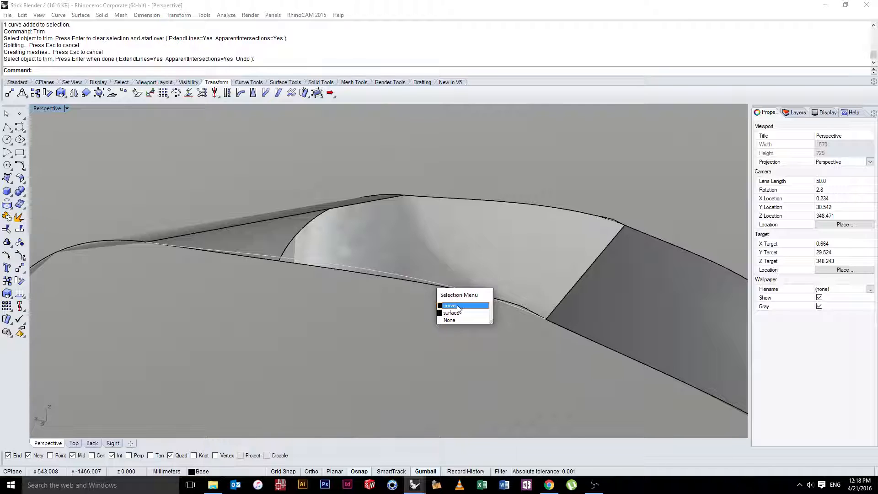
{"action": "left_click", "coordinate": [457, 305]}
{"action": "key", "text": "Return"}
{"action": "scroll", "coordinate": [498, 297], "scroll_direction": "up", "scroll_amount": 2}
{"action": "left_click", "coordinate": [541, 302]}
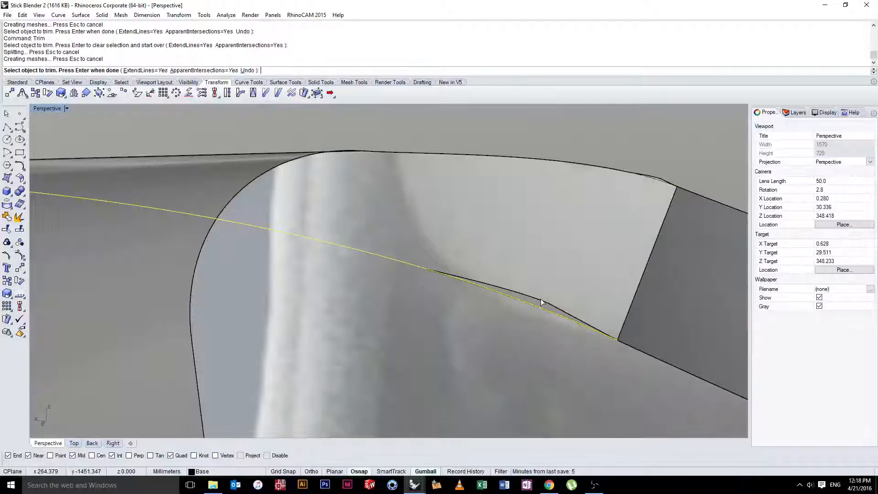
{"action": "key", "text": "ctrl+z"}
{"action": "left_click", "coordinate": [561, 310]}
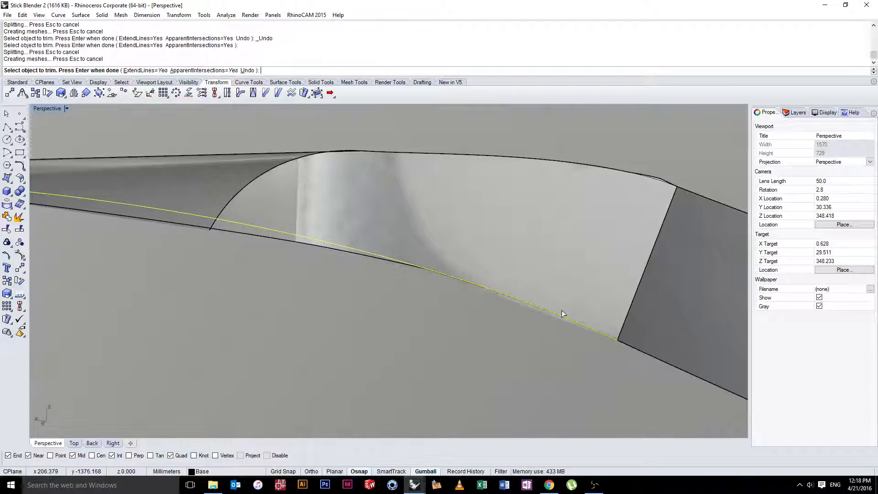
{"action": "key", "text": "Return"}
{"action": "scroll", "coordinate": [561, 310], "scroll_direction": "down", "scroll_amount": 2}
{"action": "key", "text": "Escape"}
{"action": "right_click_drag", "start_coordinate": [562, 309], "coordinate": [555, 288]}
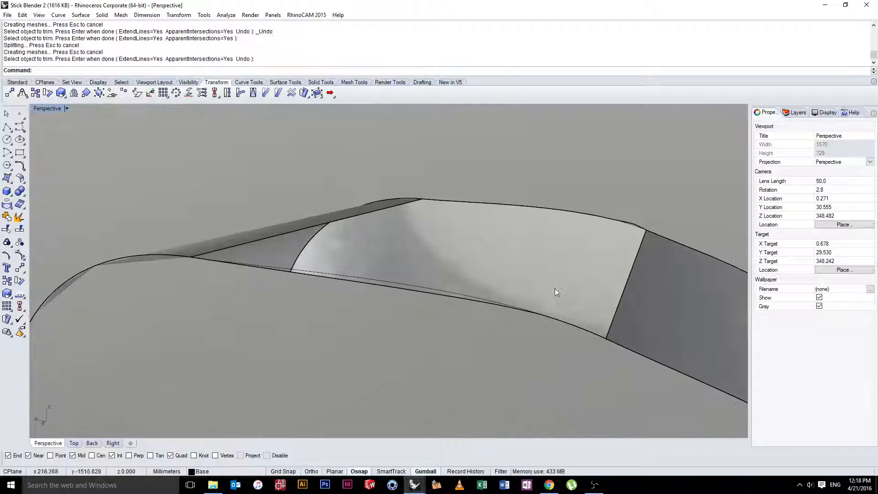
- Examine the trimmed surface edges and the blend curve around the opening in the R's side wall by selecting them
{"action": "left_click", "coordinate": [358, 276]}
{"action": "left_click", "coordinate": [412, 249], "text": "shift"}
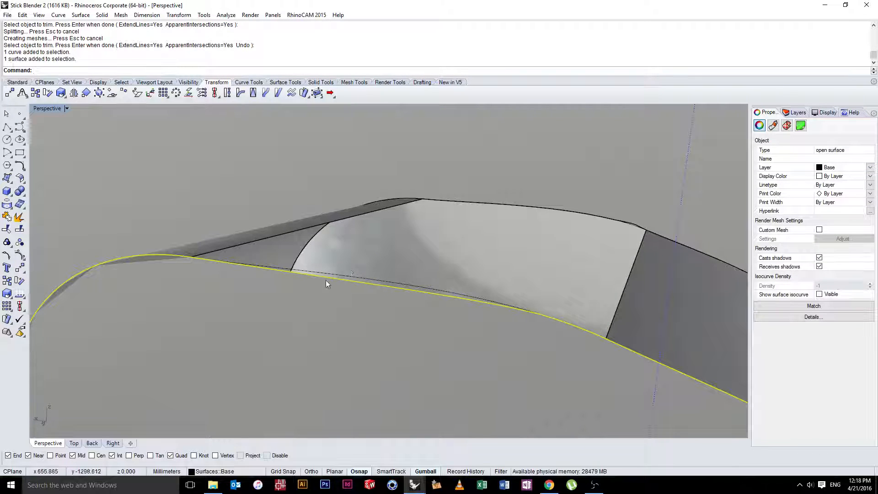
{"action": "scroll", "coordinate": [322, 276], "scroll_direction": "down", "scroll_amount": 5}
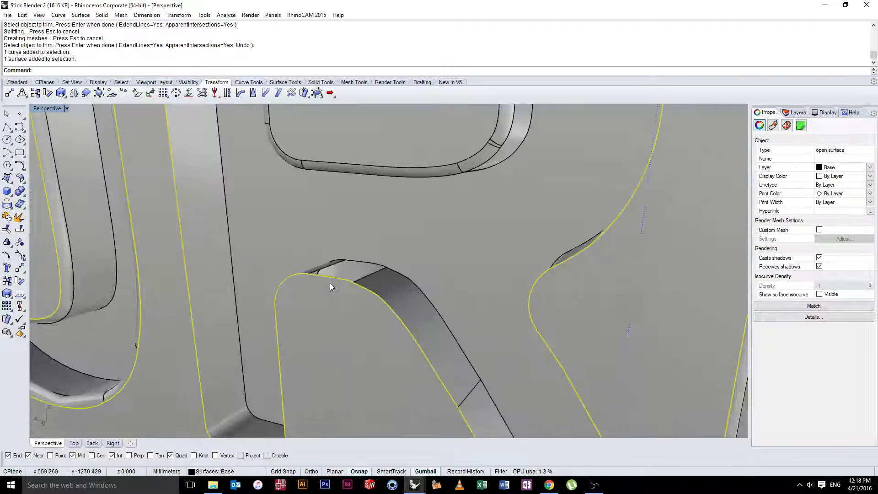
{"action": "scroll", "coordinate": [330, 283], "scroll_direction": "up", "scroll_amount": 10}
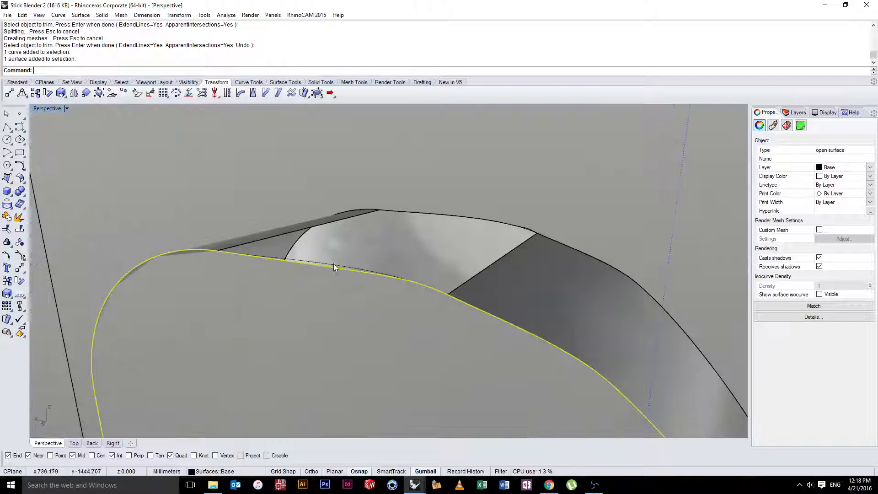
{"action": "key", "text": "Escape"}
{"action": "left_click", "coordinate": [259, 268]}
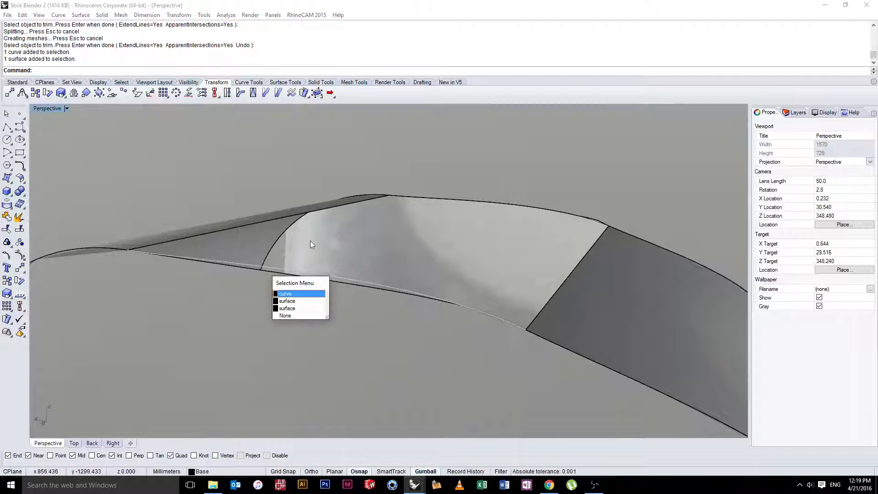
{"action": "left_click", "coordinate": [291, 302]}
{"action": "scroll", "coordinate": [373, 244], "scroll_direction": "down", "scroll_amount": 10}
{"action": "scroll", "coordinate": [383, 247], "scroll_direction": "up", "scroll_amount": 10}
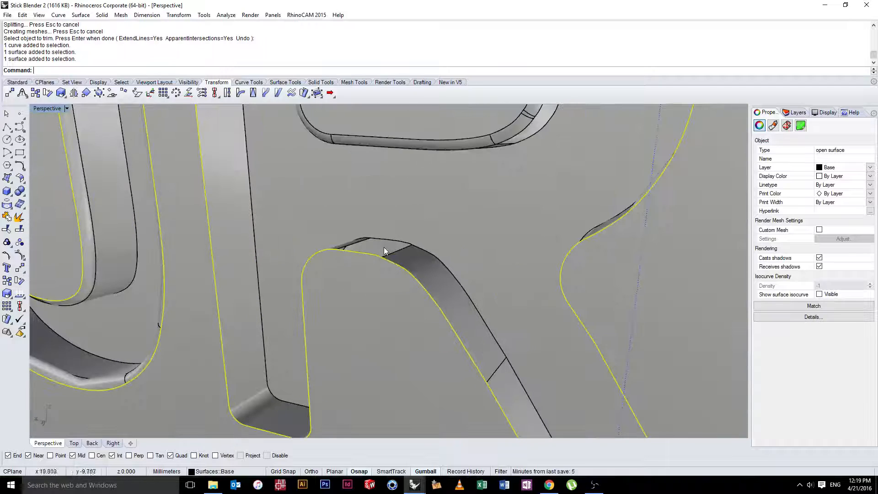
{"action": "key", "text": "Escape"}
{"action": "left_click", "coordinate": [366, 260]}
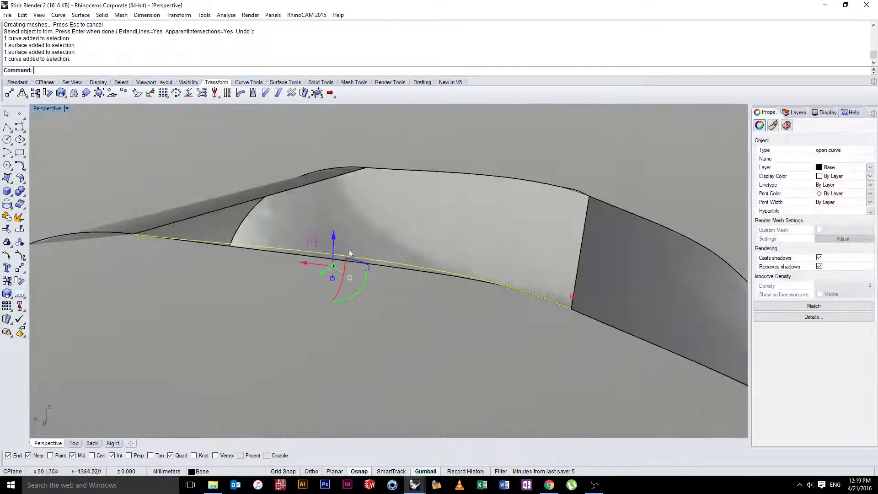
{"action": "right_click_drag", "start_coordinate": [366, 260], "coordinate": [550, 211]}
{"action": "left_click", "coordinate": [550, 211]}
{"action": "left_click", "coordinate": [525, 213]}
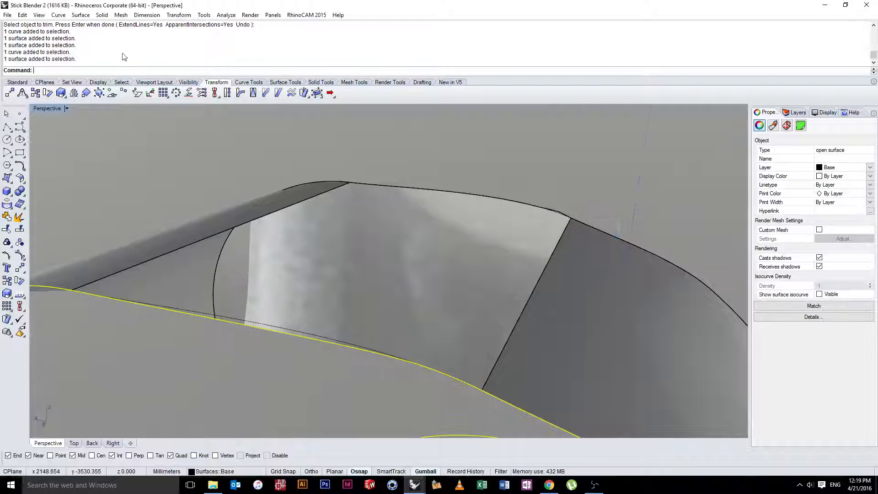
- Loft a wall surface between the upper and lower blend curves with the Loose style and Do not simplify
{"action": "left_click", "coordinate": [81, 15]}
{"action": "left_click", "coordinate": [58, 35]}
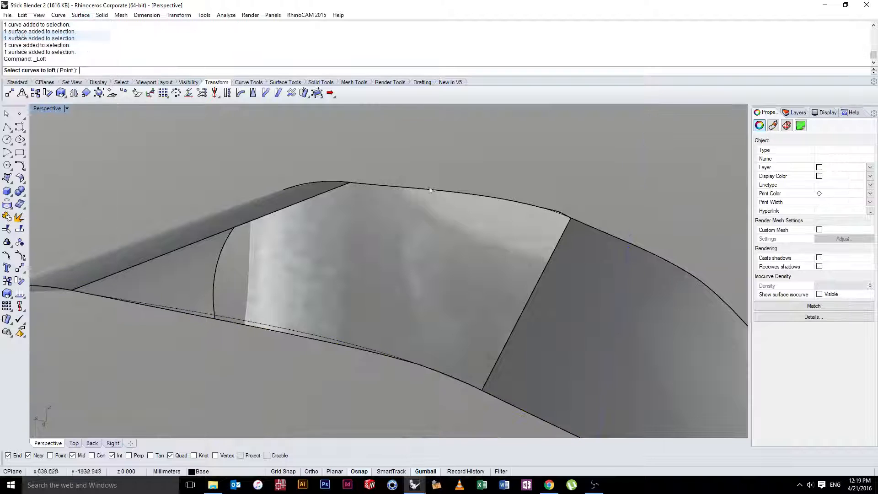
{"action": "left_click", "coordinate": [556, 213]}
{"action": "left_click", "coordinate": [352, 343]}
{"action": "key", "text": "Return"}
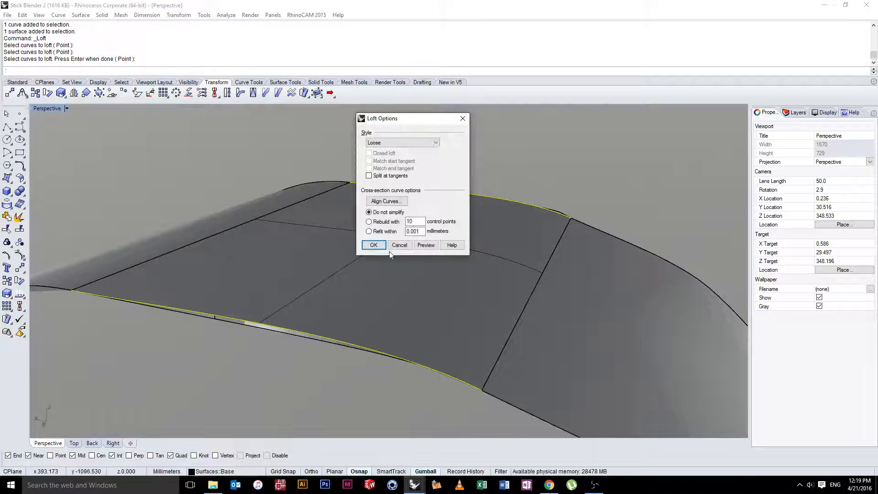
{"action": "left_click", "coordinate": [373, 244]}
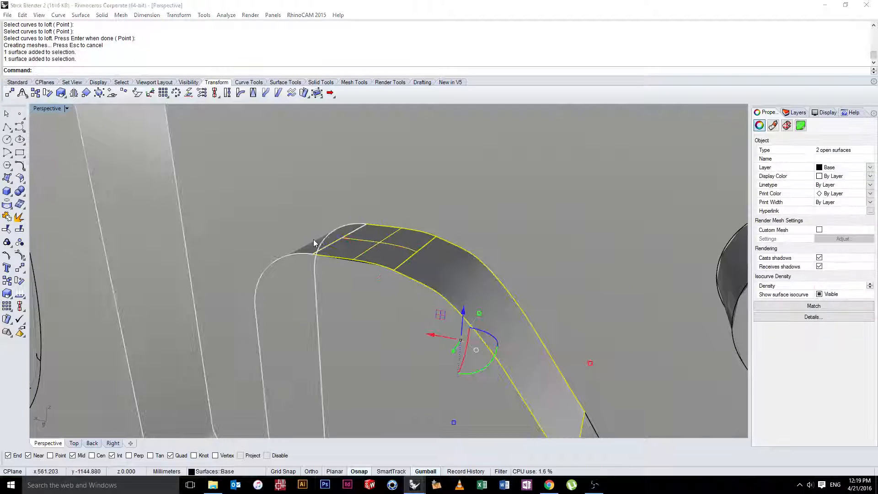
- Join the lofted surface with the four adjoining surfaces of the R's outer side wall
{"action": "left_click", "coordinate": [325, 245]}
{"action": "left_click", "coordinate": [409, 234]}
{"action": "key", "text": "Escape"}
{"action": "left_click", "coordinate": [369, 247]}
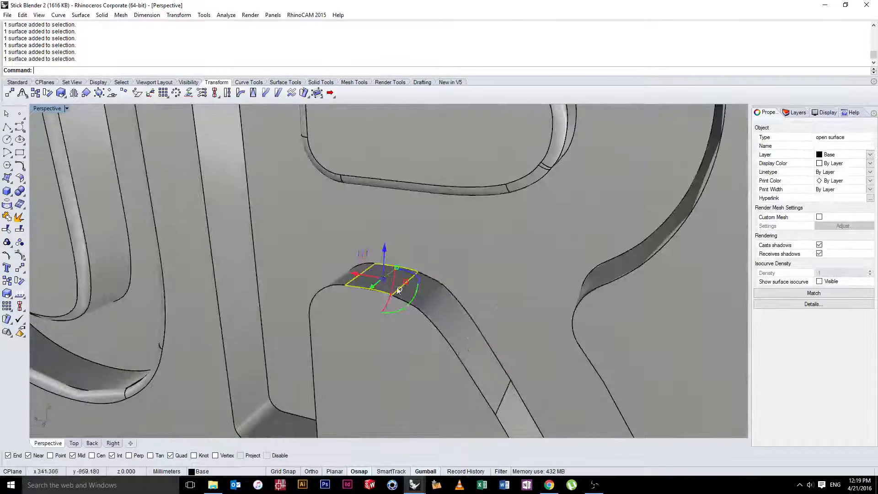
{"action": "left_click", "coordinate": [489, 367], "text": "shift"}
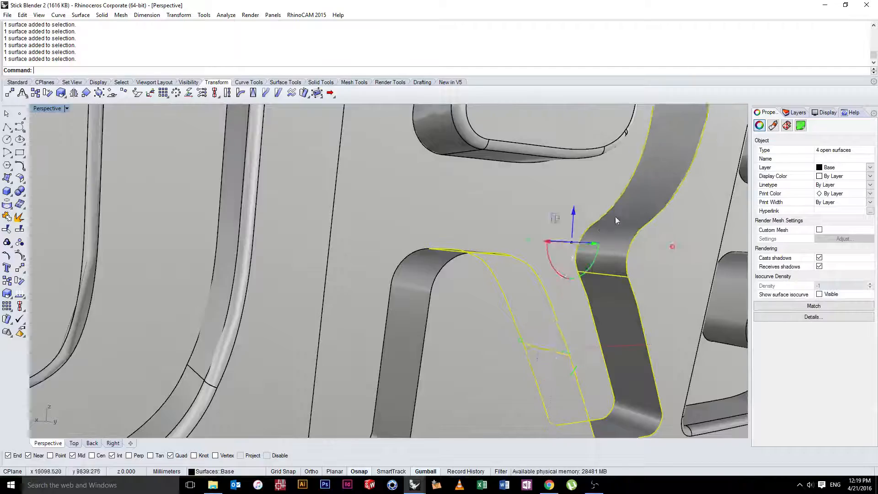
{"action": "right_click_drag", "start_coordinate": [615, 216], "coordinate": [518, 218]}
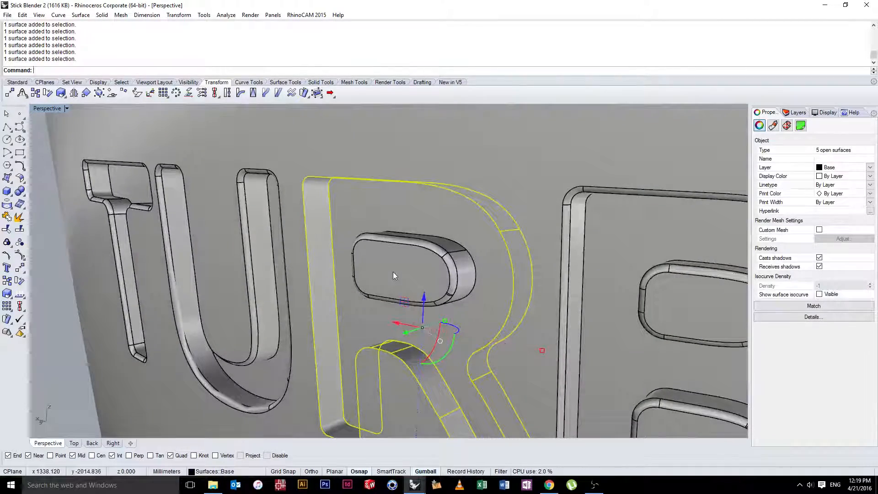
{"action": "key", "text": "ctrl+j"}
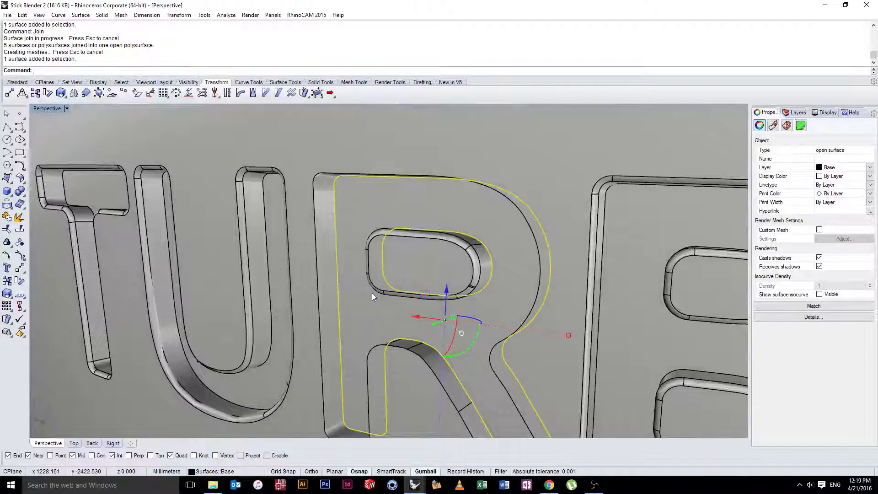
{"action": "key", "text": "Escape"}
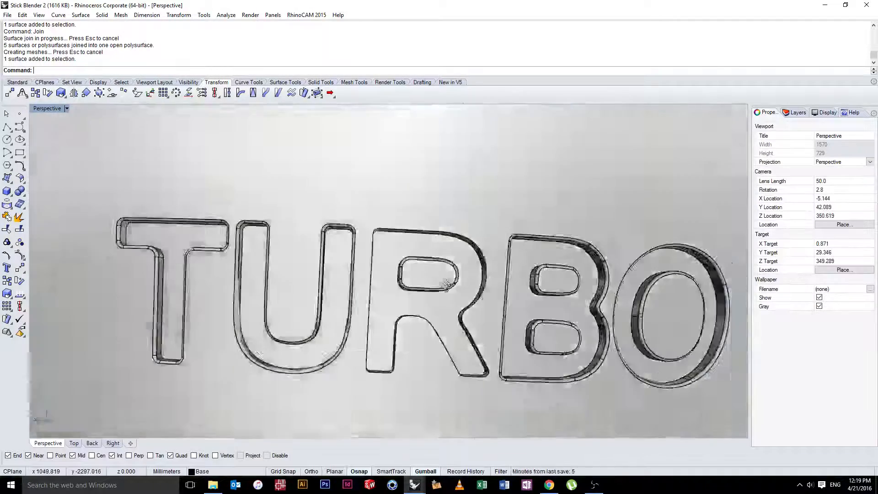
- Try to patch the thin gap beside the R's side wall using the blend curve and the polysurface edge, with the default patch settings
{"action": "scroll", "coordinate": [447, 284], "scroll_direction": "up", "scroll_amount": 15}
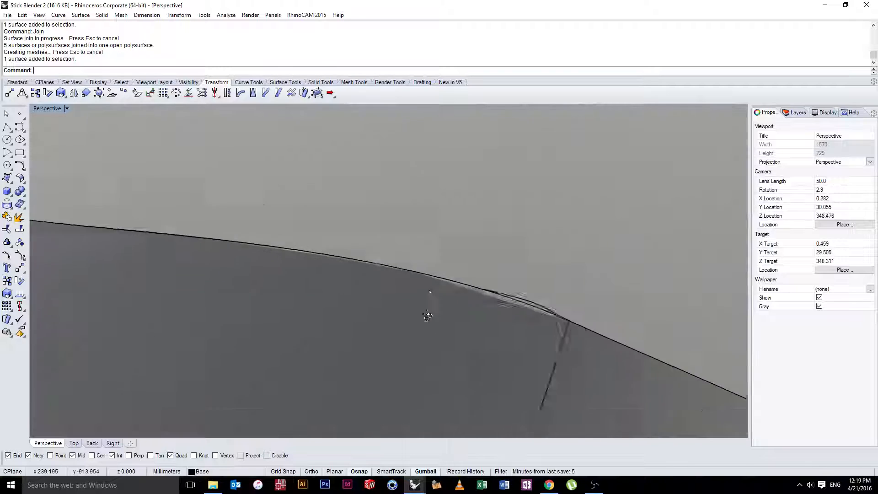
{"action": "right_click_drag", "start_coordinate": [428, 316], "coordinate": [419, 311]}
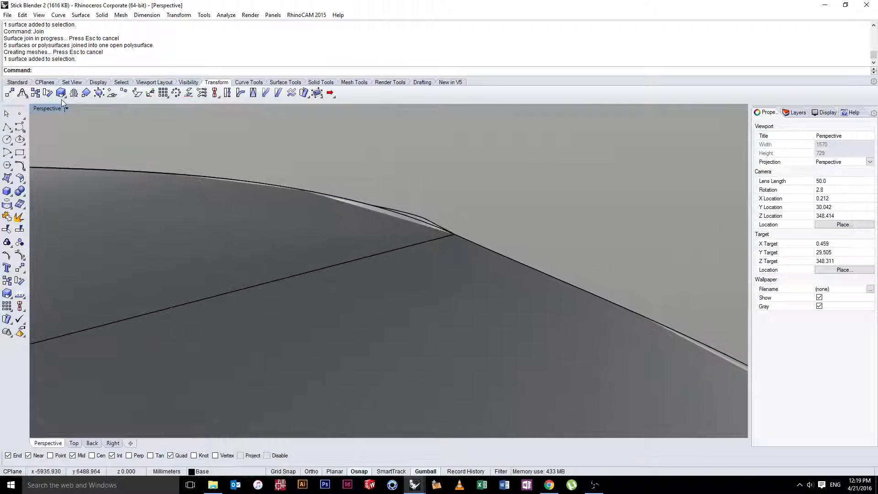
{"action": "left_click", "coordinate": [78, 15]}
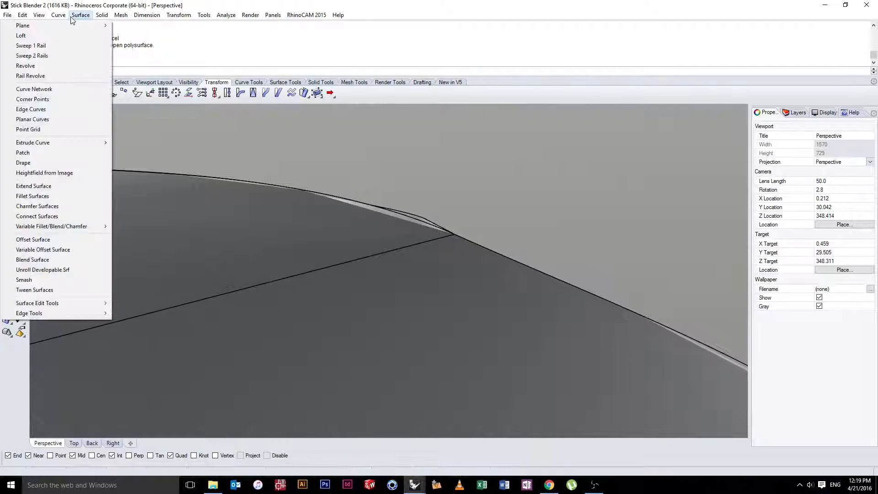
{"action": "left_click", "coordinate": [44, 155]}
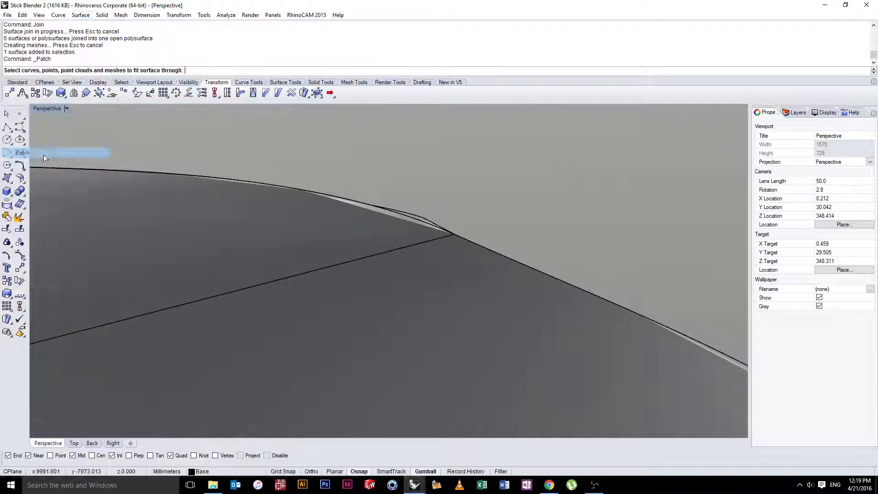
{"action": "left_click", "coordinate": [415, 225]}
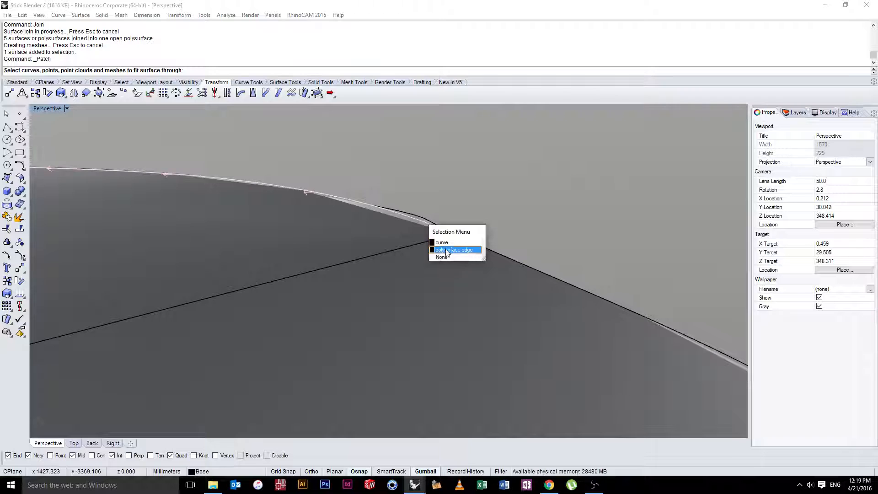
{"action": "left_click", "coordinate": [453, 248]}
{"action": "left_click", "coordinate": [421, 221]}
{"action": "key", "text": "Return"}
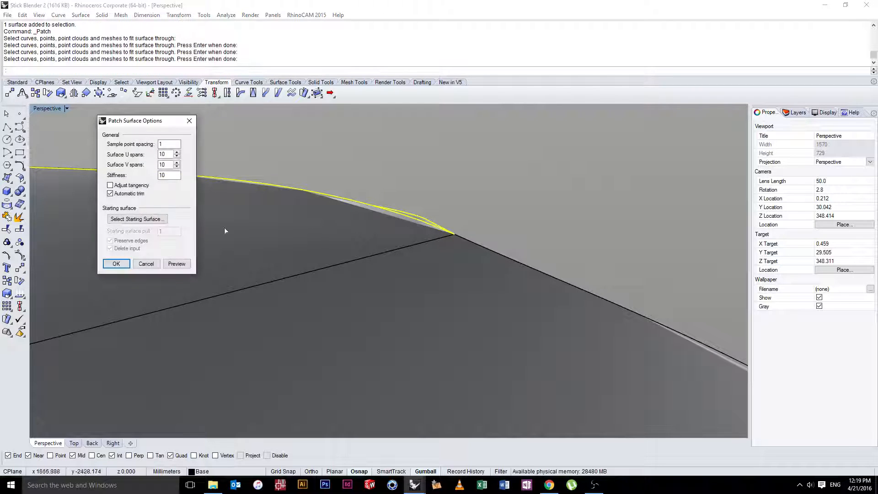
{"action": "left_click", "coordinate": [116, 263]}
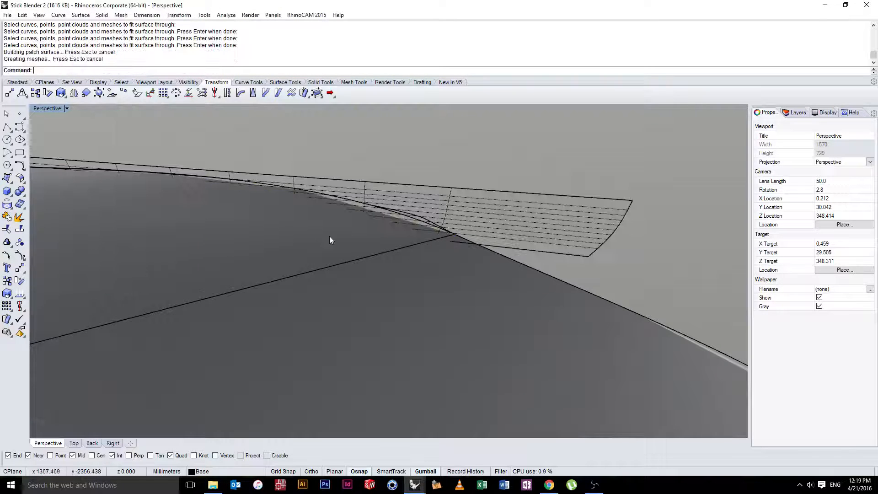
{"action": "key", "text": "ctrl+z"}
- Delete the surface capping the island inside the R's counter
{"action": "scroll", "coordinate": [326, 225], "scroll_direction": "down", "scroll_amount": 10}
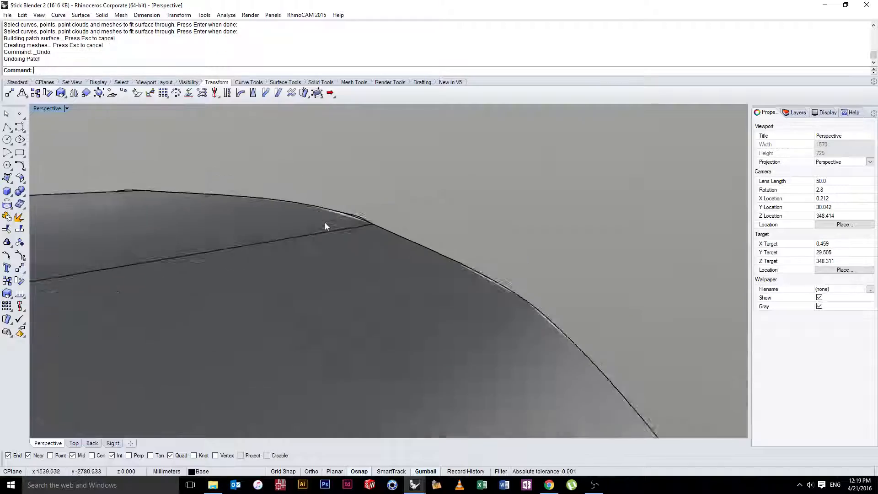
{"action": "mouse_move", "coordinate": [297, 298]}
{"action": "right_mouse_down"}
{"action": "mouse_move", "coordinate": [320, 292]}
{"action": "mouse_move", "coordinate": [337, 275]}
{"action": "mouse_move", "coordinate": [315, 289]}
{"action": "right_mouse_up"}
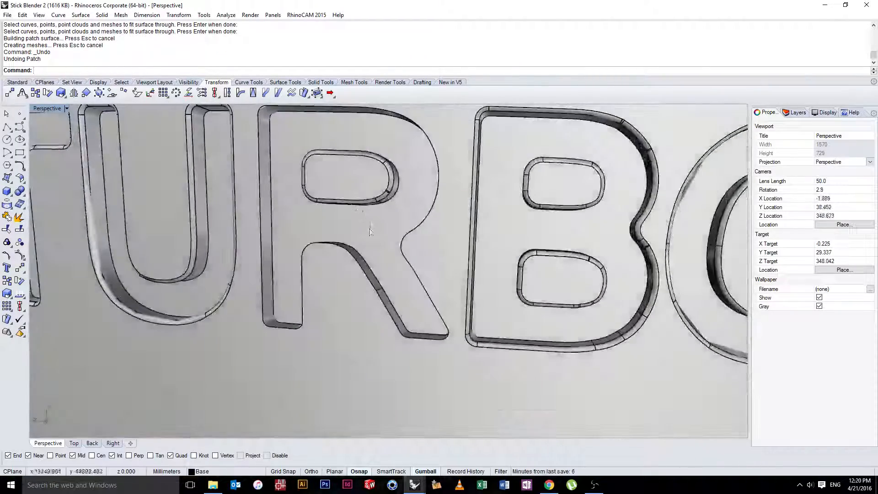
{"action": "right_click_drag", "start_coordinate": [369, 226], "coordinate": [350, 245]}
{"action": "scroll", "coordinate": [350, 245], "scroll_direction": "down", "scroll_amount": 4}
{"action": "scroll", "coordinate": [359, 234], "scroll_direction": "up", "scroll_amount": 3}
{"action": "left_click", "coordinate": [355, 242]}
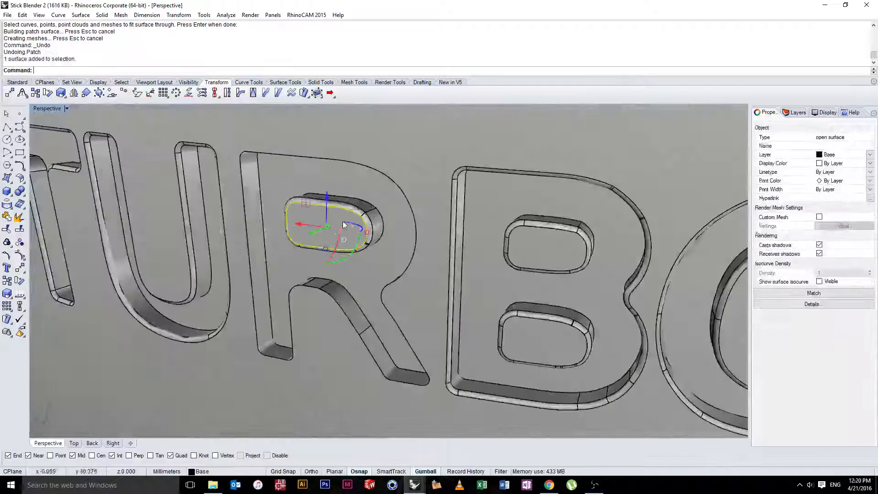
{"action": "key", "text": "Delete"}
- Delete the remaining wall and fillet surfaces around the R's counter, one after another
{"action": "left_click", "coordinate": [339, 218]}
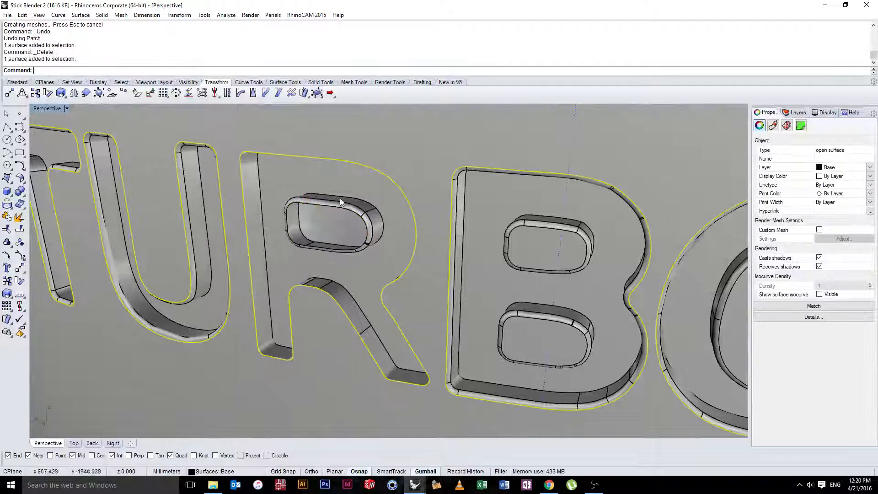
{"action": "left_click", "coordinate": [341, 200]}
{"action": "left_click", "coordinate": [365, 215]}
{"action": "left_click", "coordinate": [368, 224]}
{"action": "key", "text": "Delete"}
{"action": "left_click", "coordinate": [365, 244]}
{"action": "key", "text": "Delete"}
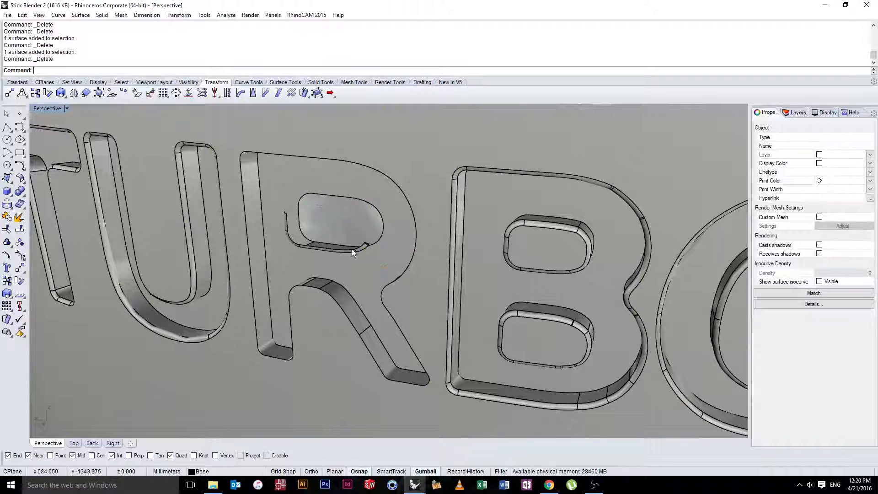
{"action": "left_click", "coordinate": [347, 249]}
{"action": "key", "text": "Delete"}
{"action": "left_click", "coordinate": [337, 248]}
{"action": "key", "text": "Delete"}
{"action": "left_click", "coordinate": [294, 243]}
{"action": "key", "text": "Delete"}
{"action": "left_click", "coordinate": [287, 225]}
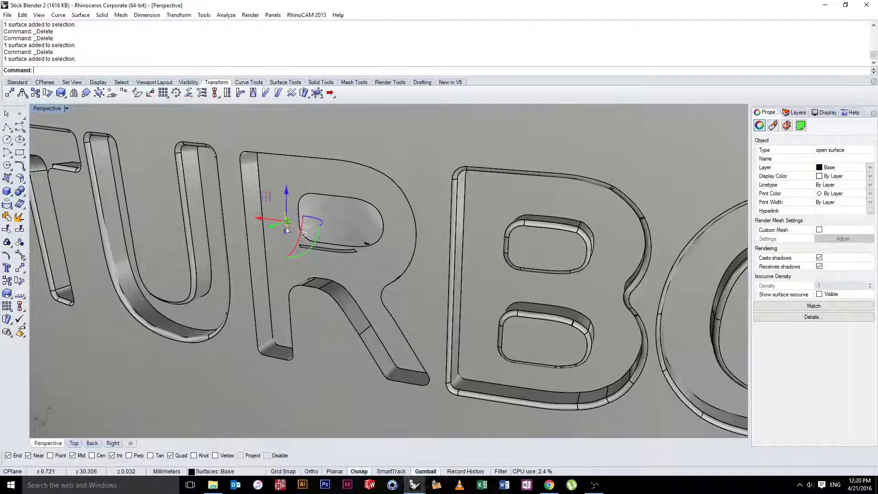
{"action": "key", "text": "Delete"}
{"action": "left_click", "coordinate": [326, 248]}
{"action": "key", "text": "Delete"}
- Delete the R's joined outer side wall and the leftover blend curves near its leg arch
{"action": "right_click_drag", "start_coordinate": [347, 250], "coordinate": [325, 292]}
{"action": "left_click", "coordinate": [363, 231]}
{"action": "key", "text": "Delete"}
{"action": "left_click", "coordinate": [324, 293]}
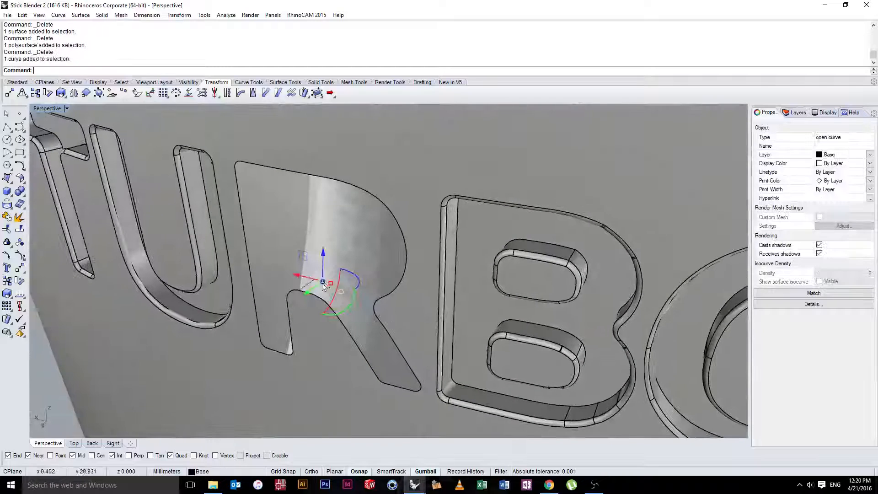
{"action": "key", "text": "Delete"}
{"action": "left_click", "coordinate": [303, 289]}
{"action": "key", "text": "Delete"}
- Untrim the R-shaped opening in the outer body surface by picking its edge at the leg arch
{"action": "type", "text": "Untrim"}
{"action": "key", "text": "Return"}
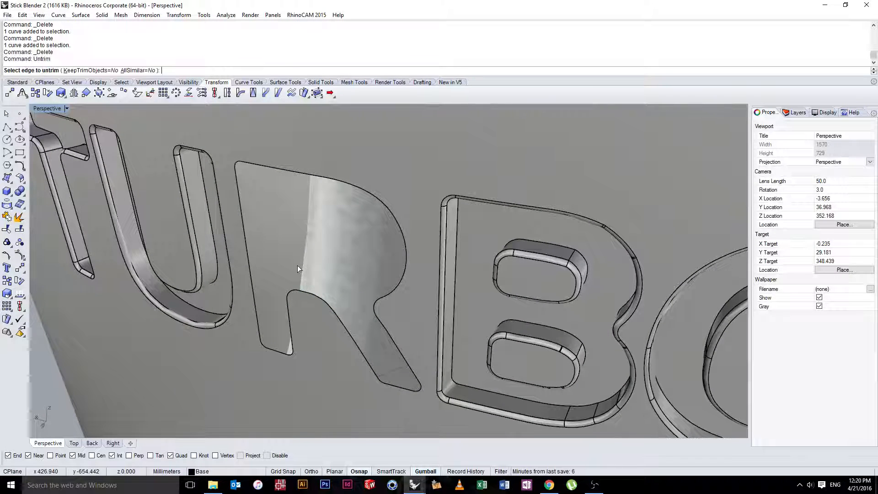
{"action": "left_click", "coordinate": [326, 304]}
{"action": "left_click", "coordinate": [344, 319]}
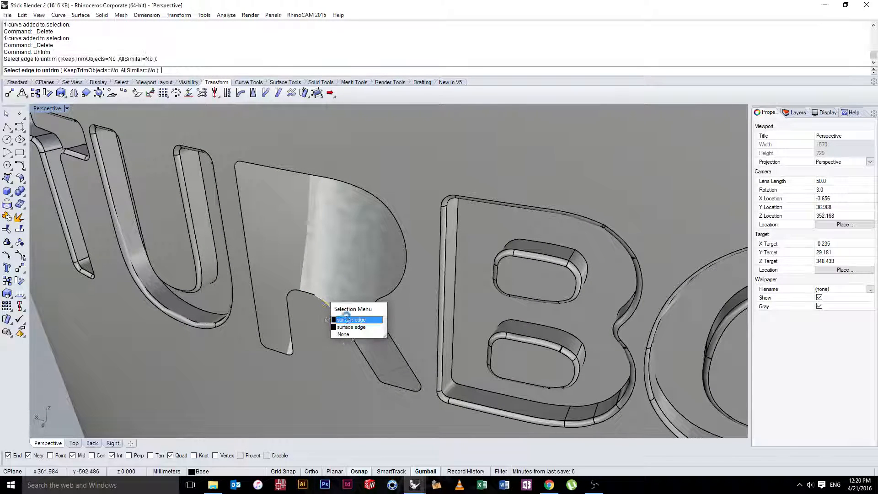
{"action": "key", "text": "Return"}
- Delete the leftover open curve pieces of the old R outline from the body
{"action": "left_click", "coordinate": [338, 314]}
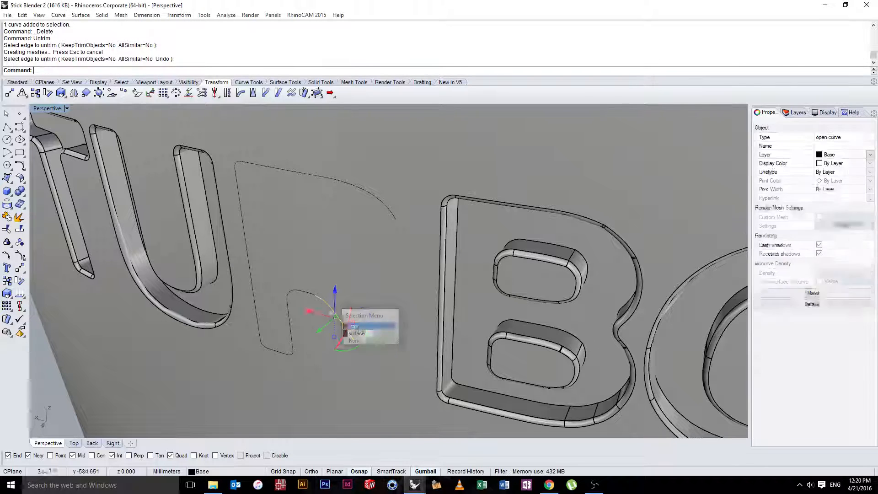
{"action": "left_click", "coordinate": [355, 326]}
{"action": "left_click", "coordinate": [289, 287], "text": "shift"}
{"action": "key", "text": "Delete"}
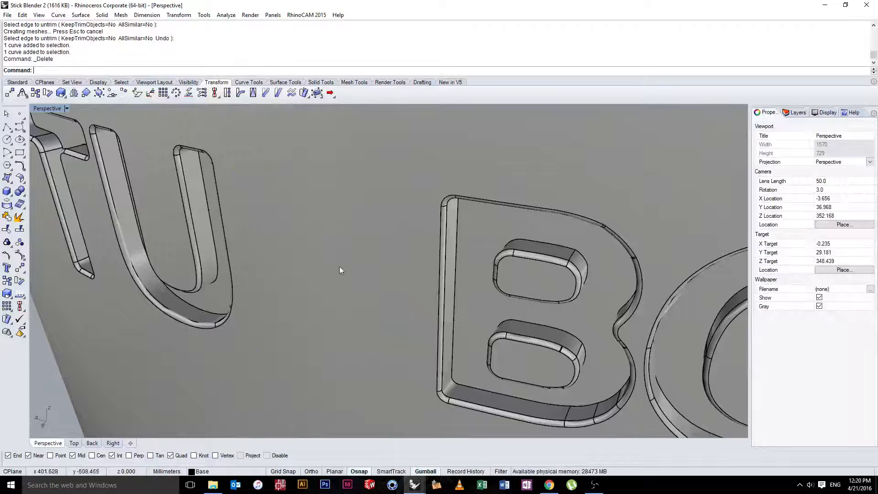
- Show the Buttons curve layer and set the Back viewport to Wireframe display
{"action": "left_click", "coordinate": [801, 113]}
{"action": "left_click", "coordinate": [841, 204]}
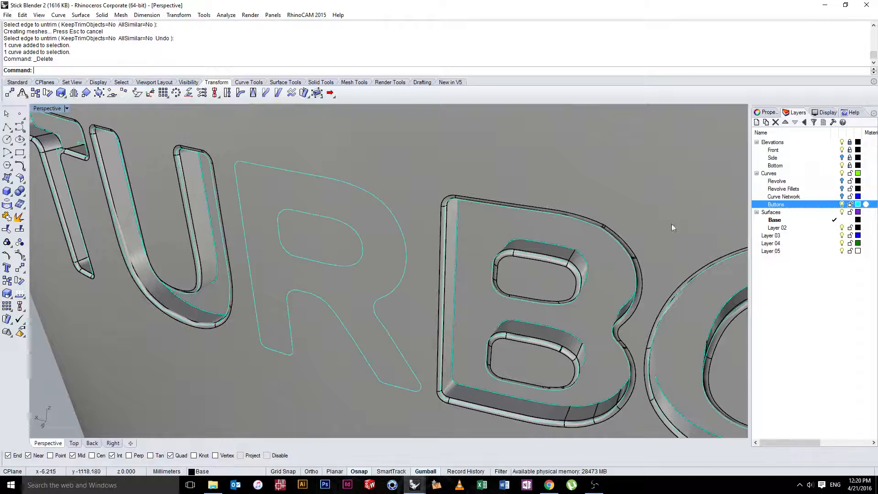
{"action": "right_click_drag", "start_coordinate": [671, 224], "coordinate": [442, 174]}
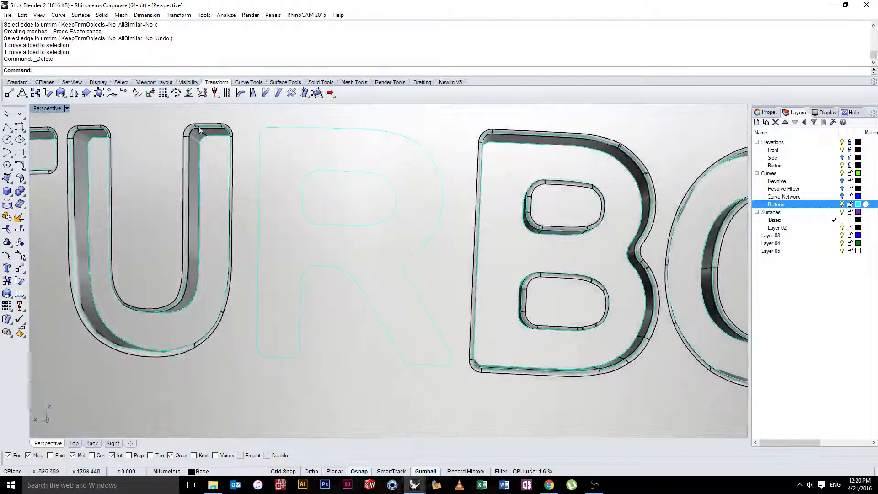
{"action": "double_click", "coordinate": [48, 109]}
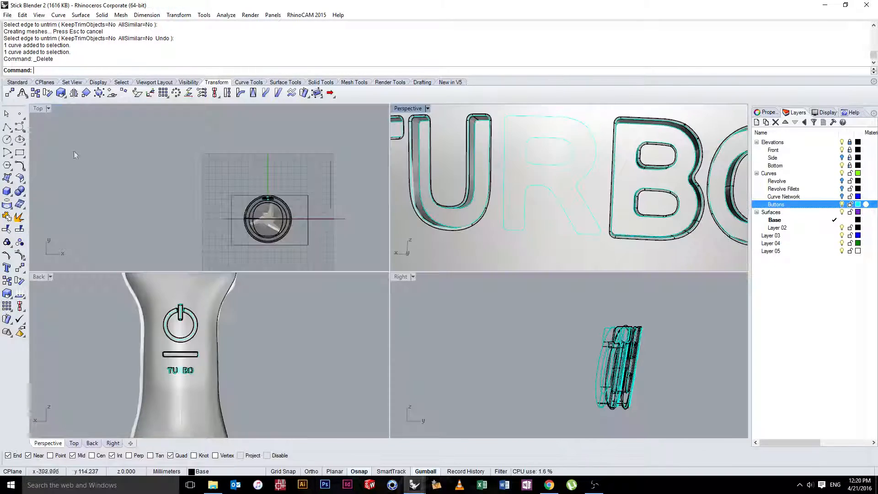
{"action": "double_click", "coordinate": [35, 277]}
{"action": "left_click", "coordinate": [44, 109]}
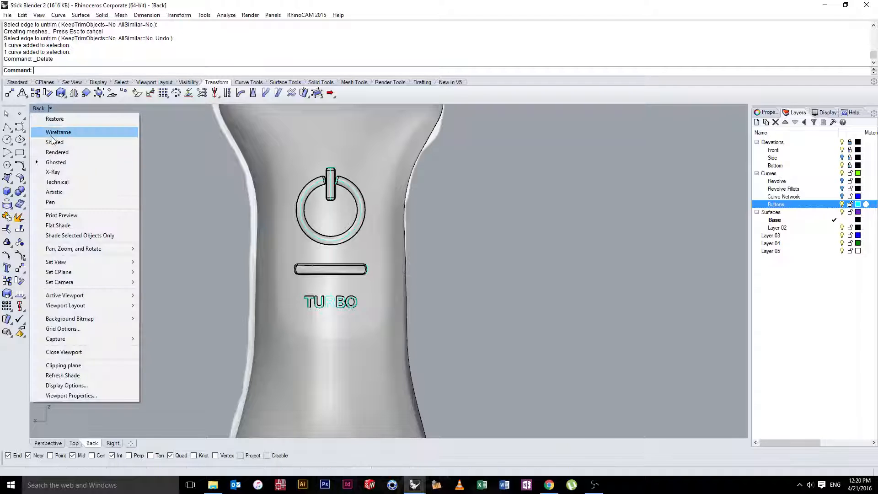
{"action": "left_click", "coordinate": [46, 131]}
{"action": "scroll", "coordinate": [380, 336], "scroll_direction": "up", "scroll_amount": 5}
{"action": "left_click", "coordinate": [379, 335]}
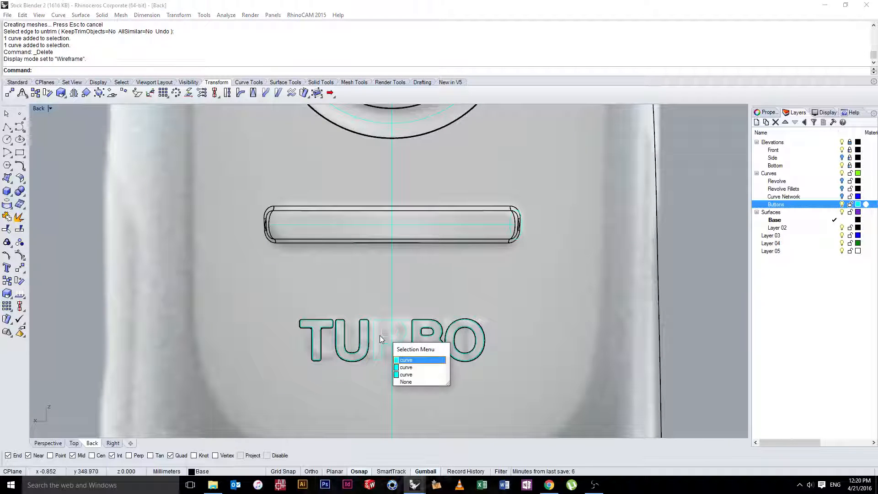
{"action": "left_click", "coordinate": [73, 191]}
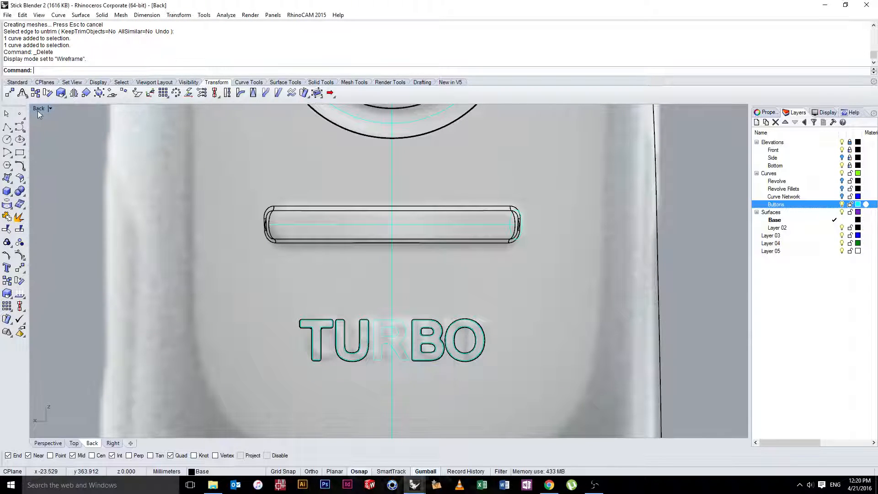
- Delete the R's old outline curves lying on the body surface, keeping the flat source lettering
{"action": "double_click", "coordinate": [38, 108]}
{"action": "mouse_move", "coordinate": [544, 178]}
{"action": "right_mouse_down"}
{"action": "mouse_move", "coordinate": [571, 178]}
{"action": "mouse_move", "coordinate": [528, 174]}
{"action": "right_mouse_up"}
{"action": "left_click", "coordinate": [543, 178]}
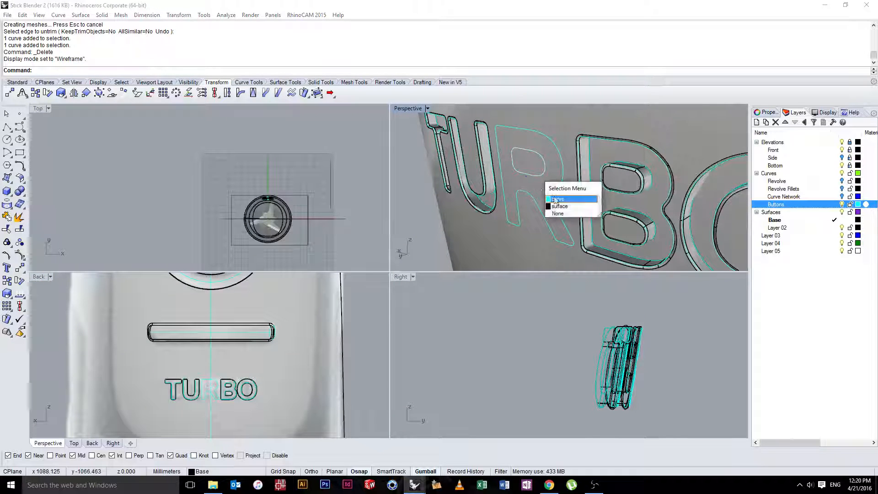
{"action": "left_click", "coordinate": [561, 194]}
{"action": "left_click", "coordinate": [424, 188]}
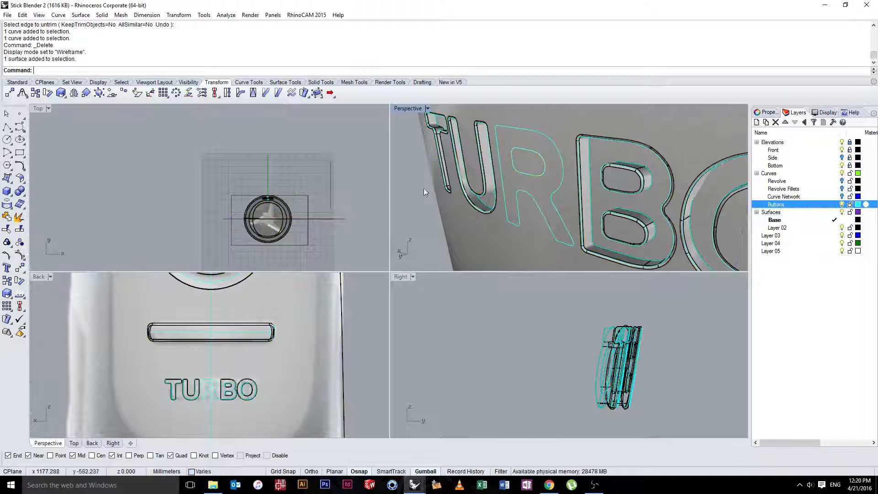
{"action": "left_click", "coordinate": [543, 179]}
{"action": "left_click", "coordinate": [561, 189]}
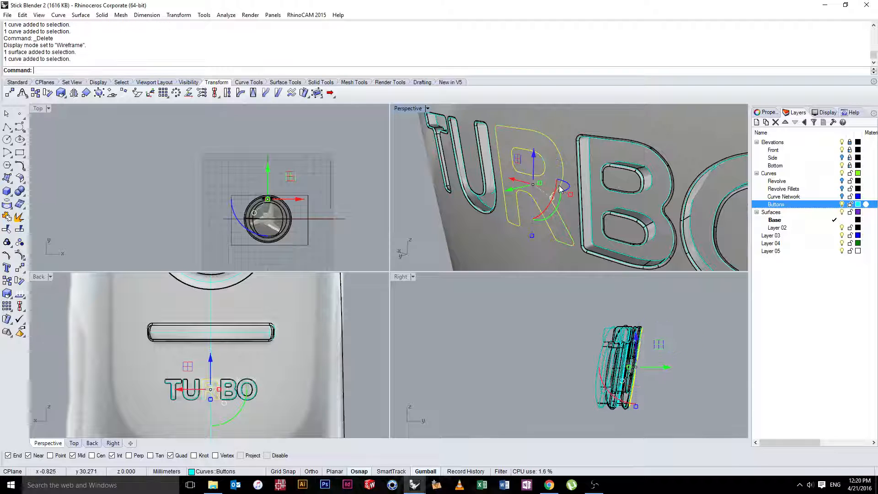
{"action": "key", "text": "Delete"}
- Examine the R's flat outline curve around the leg arch in the Back view
{"action": "double_click", "coordinate": [40, 277]}
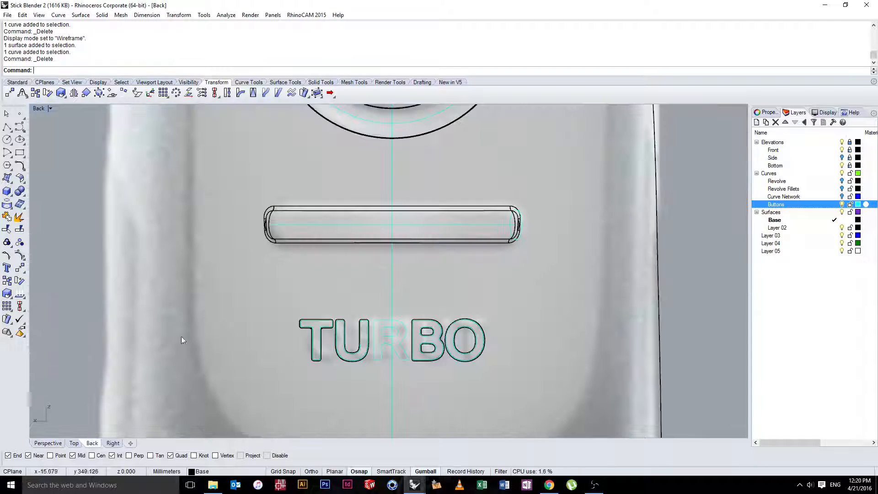
{"action": "scroll", "coordinate": [354, 352], "scroll_direction": "up", "scroll_amount": 6}
{"action": "left_click", "coordinate": [499, 294]}
{"action": "left_click", "coordinate": [466, 309]}
{"action": "right_click_drag", "start_coordinate": [482, 318], "coordinate": [436, 301]}
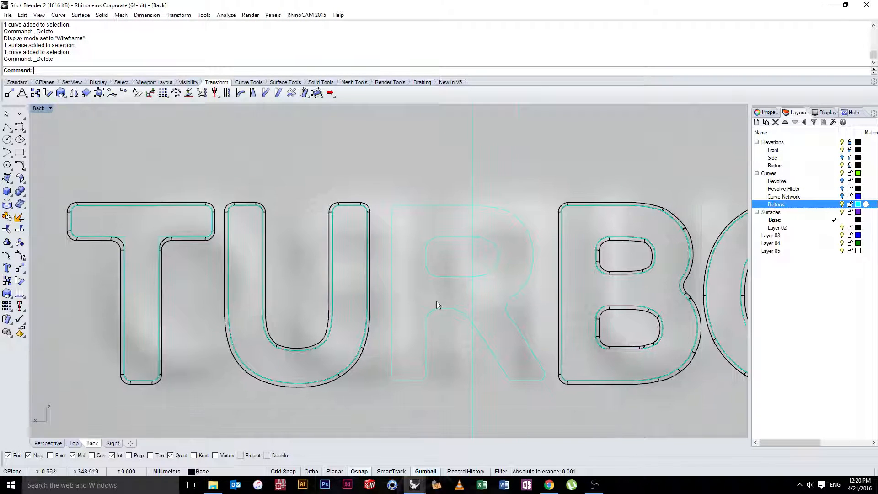
{"action": "scroll", "coordinate": [441, 311], "scroll_direction": "up", "scroll_amount": 14}
{"action": "scroll", "coordinate": [501, 270], "scroll_direction": "up", "scroll_amount": 4}
{"action": "left_click", "coordinate": [492, 271]}
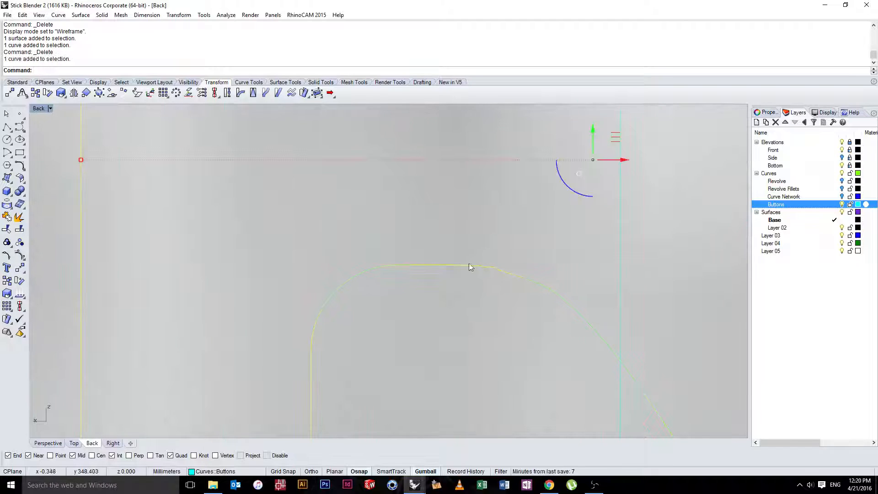
{"action": "scroll", "coordinate": [470, 266], "scroll_direction": "down", "scroll_amount": 6}
{"action": "scroll", "coordinate": [454, 268], "scroll_direction": "up", "scroll_amount": 3}
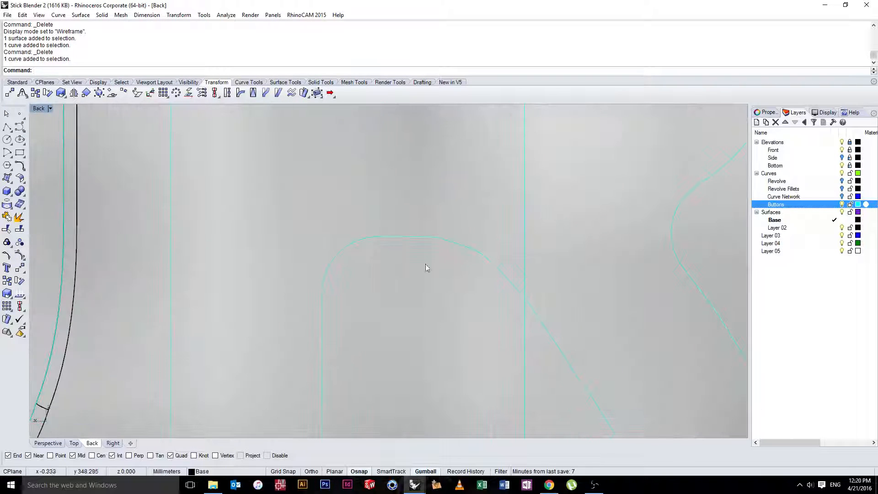
- Draw two short cutting lines across the R's leg arch, a vertical one at its flat start and a slanted one past its bend
{"action": "left_click", "coordinate": [7, 126]}
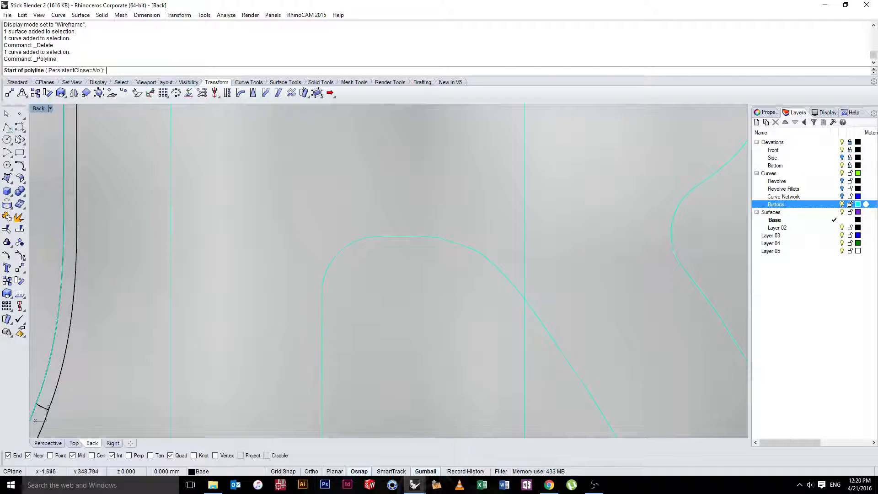
{"action": "left_click", "coordinate": [377, 236]}
{"action": "left_click", "coordinate": [378, 201]}
{"action": "key", "text": "Return"}
{"action": "key", "text": "Return"}
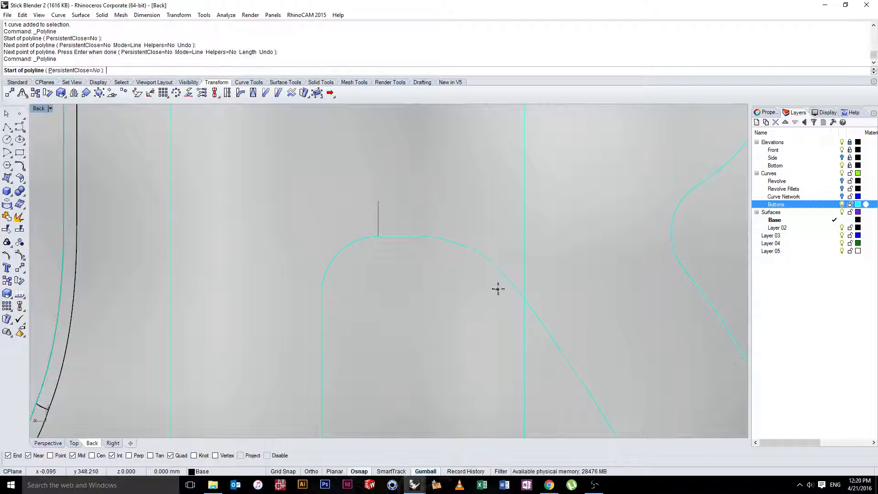
{"action": "left_click", "coordinate": [457, 266]}
{"action": "left_click", "coordinate": [482, 212]}
{"action": "key", "text": "Return"}
- Finish the slanted cutting line and trim away the R outline's flat segment between the two cutting lines
{"action": "left_click", "coordinate": [481, 214]}
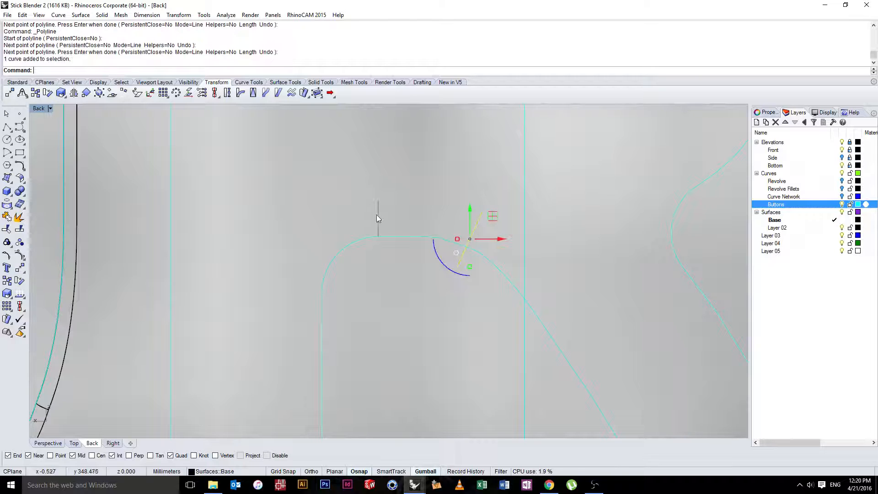
{"action": "left_click", "coordinate": [377, 214], "text": "shift"}
{"action": "type", "text": "Trim"}
{"action": "key", "text": "Return"}
{"action": "left_click", "coordinate": [405, 239]}
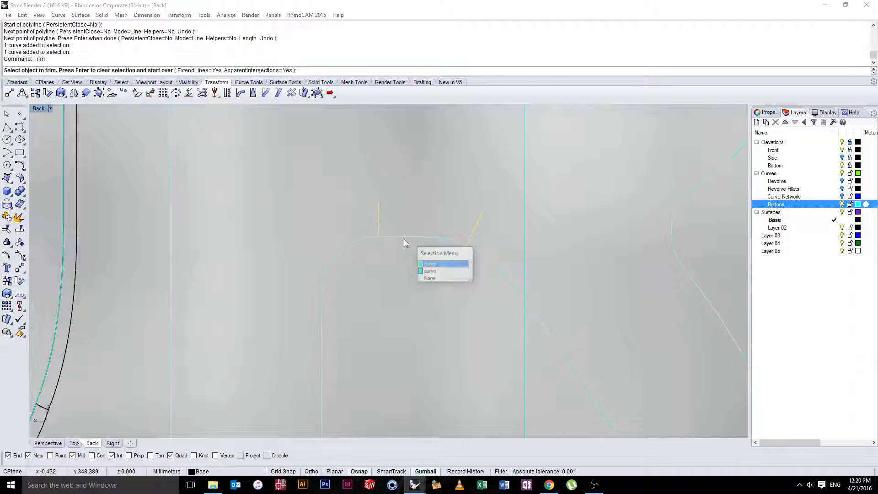
{"action": "left_click", "coordinate": [422, 261]}
{"action": "left_click", "coordinate": [425, 239]}
{"action": "left_click", "coordinate": [432, 240]}
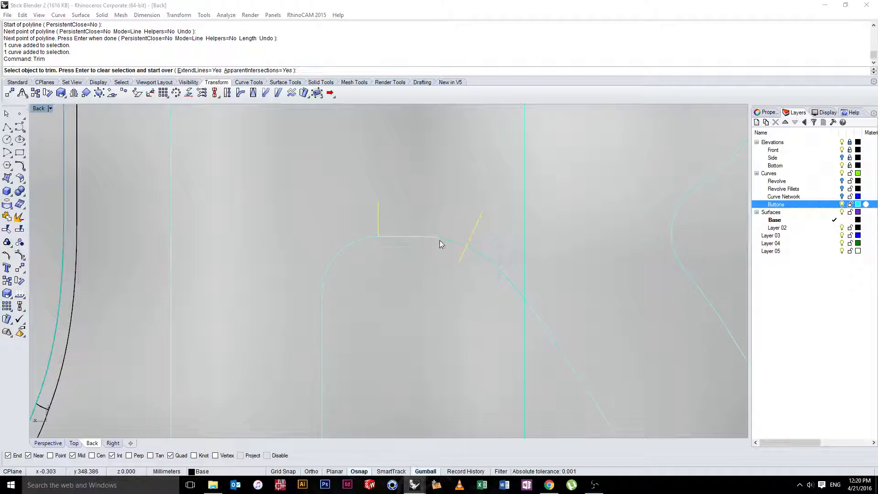
{"action": "left_click", "coordinate": [440, 240]}
{"action": "left_click", "coordinate": [460, 267]}
{"action": "key", "text": "Return"}
{"action": "left_click", "coordinate": [410, 232]}
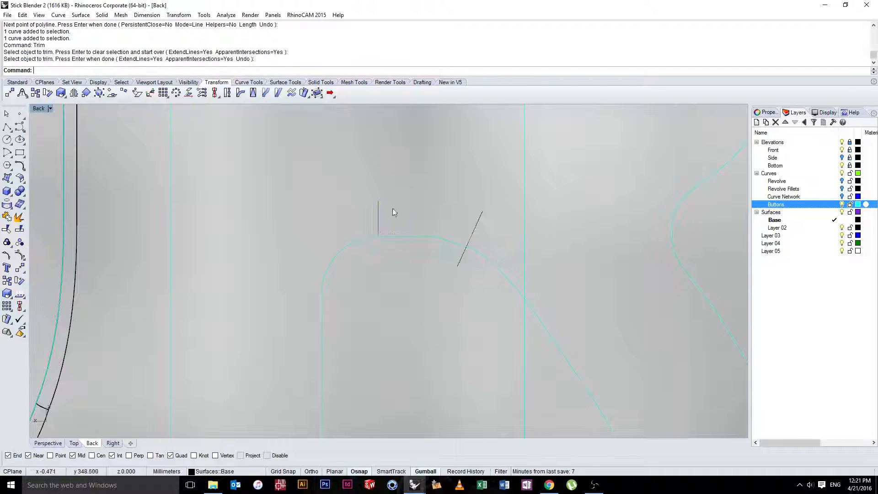
- Trim the coincident second R outline between the same two cutting lines to open the leg arch
{"action": "left_click", "coordinate": [390, 236]}
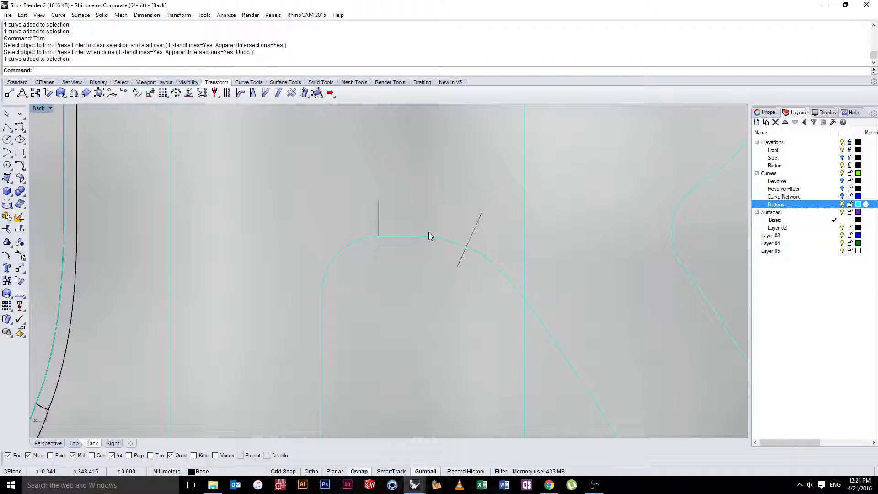
{"action": "key", "text": "Return"}
{"action": "left_click", "coordinate": [379, 228]}
{"action": "left_click", "coordinate": [474, 231]}
{"action": "key", "text": "Return"}
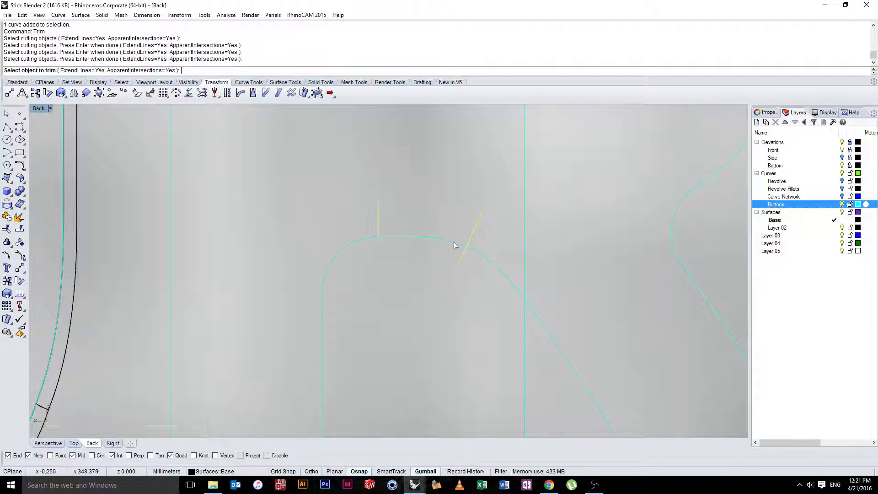
{"action": "left_click", "coordinate": [453, 243]}
{"action": "scroll", "coordinate": [432, 249], "scroll_direction": "down", "scroll_amount": 8}
{"action": "key", "text": "Return"}
- Delete the two cutting lines across the R's leg arch
{"action": "left_click", "coordinate": [449, 244]}
{"action": "left_click", "coordinate": [407, 232], "text": "shift"}
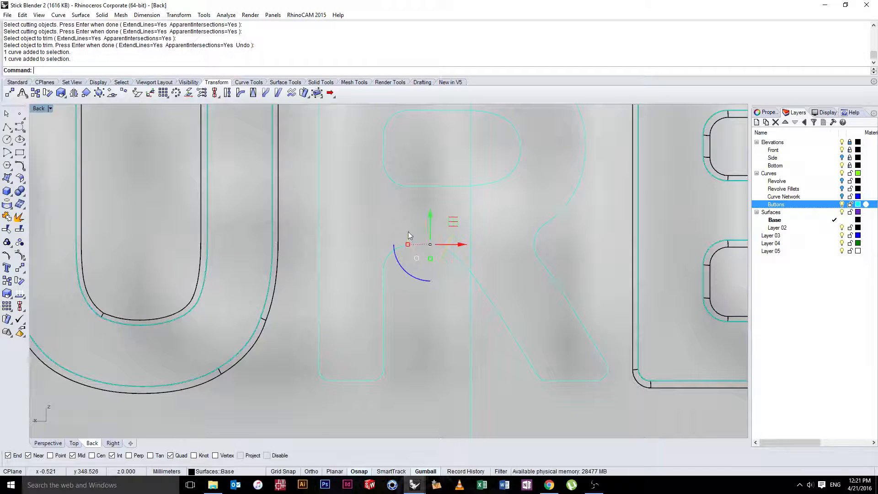
{"action": "key", "text": "Delete"}
- Restore the four-viewport layout and set the Perspective viewport to Wireframe display with the lettering in view
{"action": "double_click", "coordinate": [33, 108]}
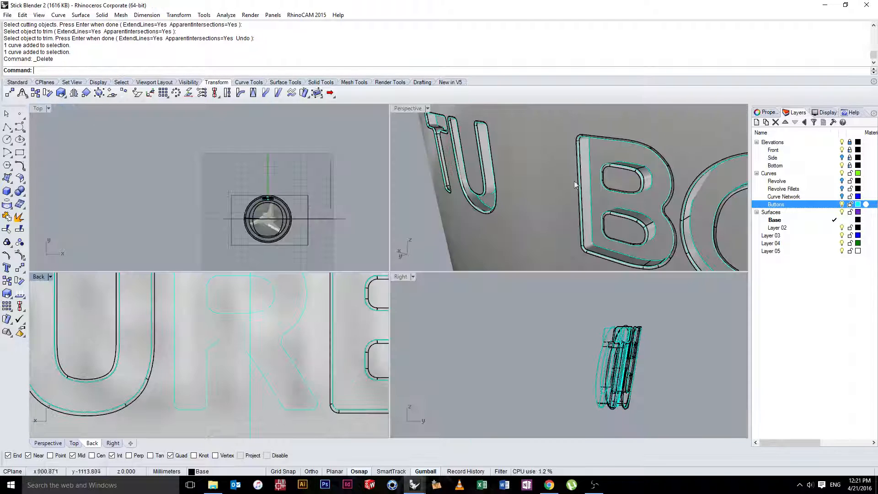
{"action": "right_click_drag", "start_coordinate": [574, 185], "coordinate": [554, 198]}
{"action": "scroll", "coordinate": [603, 125], "scroll_direction": "down", "scroll_amount": 8}
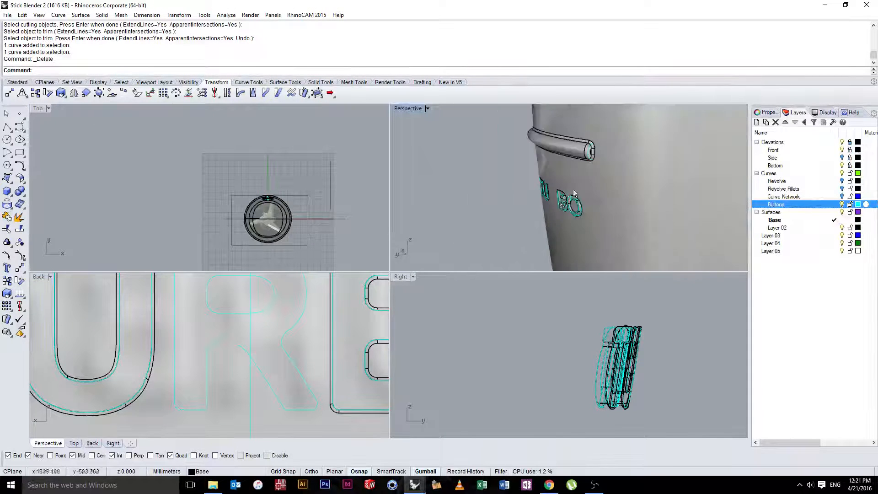
{"action": "left_click", "coordinate": [427, 109]}
{"action": "left_click", "coordinate": [430, 132]}
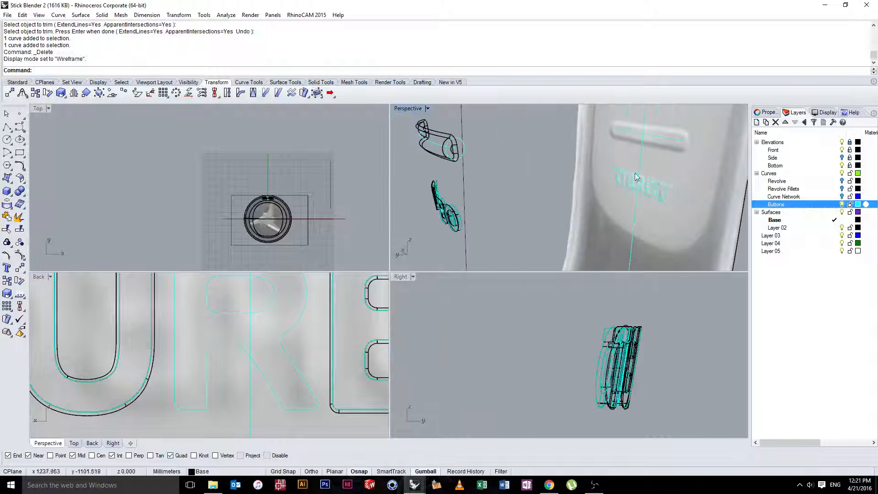
{"action": "right_click_drag", "start_coordinate": [636, 177], "coordinate": [621, 192]}
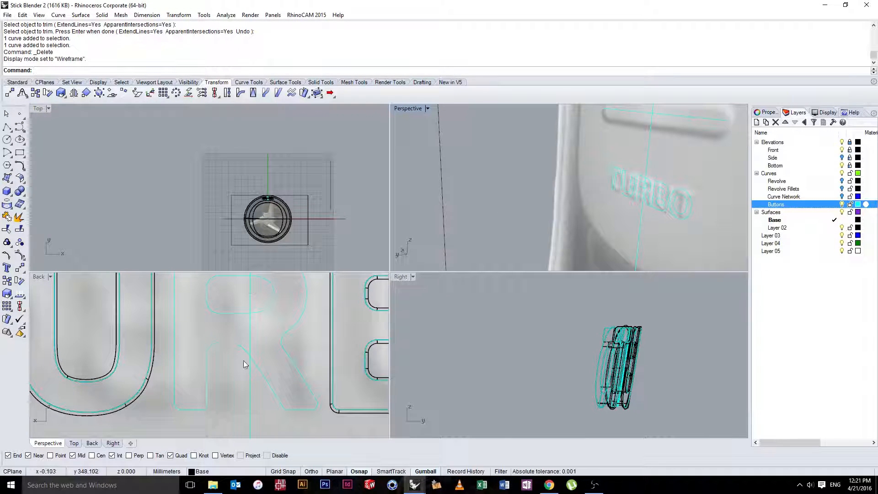
- Try to bridge the gap in the R's leg arch with a quick curve blend, then undo it
{"action": "scroll", "coordinate": [243, 360], "scroll_direction": "up", "scroll_amount": 5}
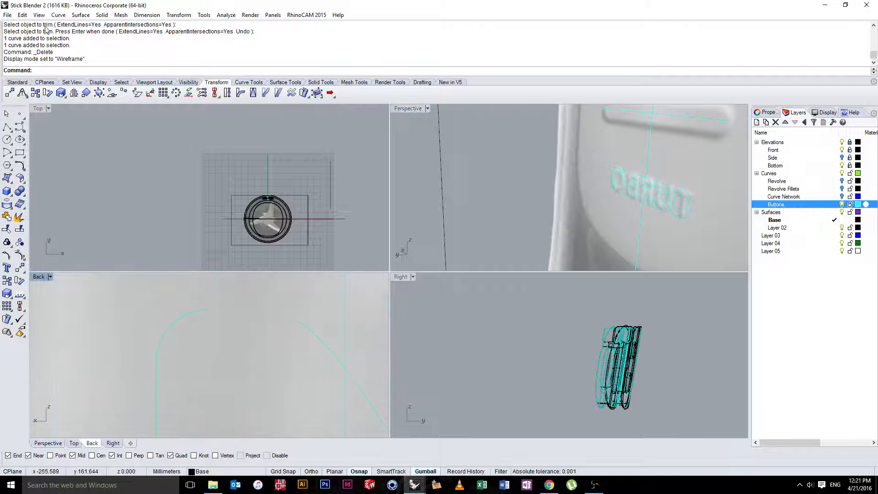
{"action": "left_click", "coordinate": [58, 15]}
{"action": "mouse_move", "coordinate": [41, 247]}
{"action": "left_click", "coordinate": [137, 249]}
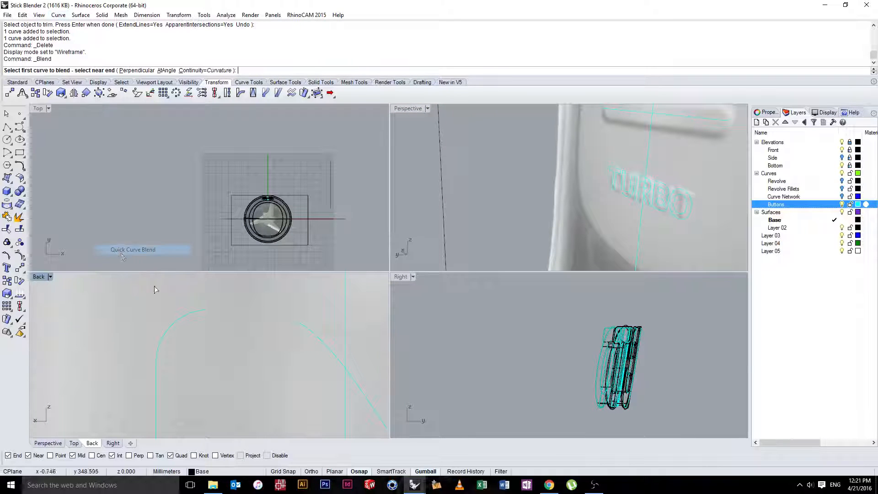
{"action": "left_click", "coordinate": [209, 315]}
{"action": "left_click", "coordinate": [293, 323]}
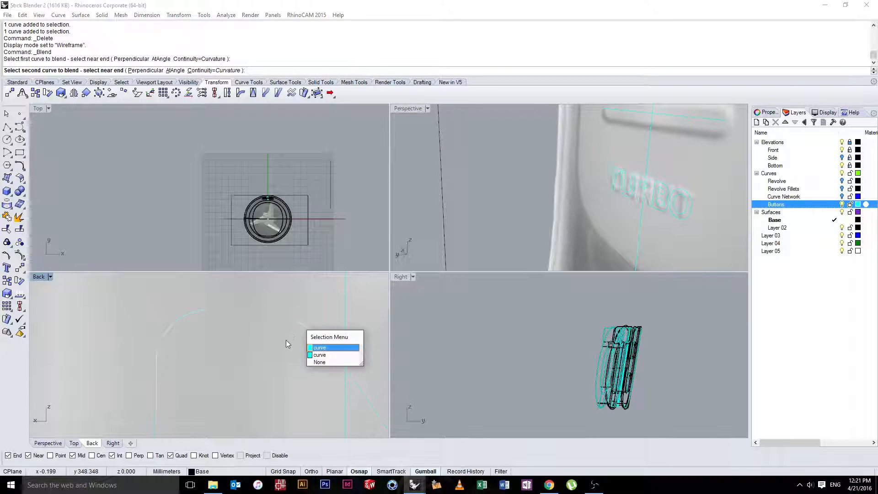
{"action": "left_click", "coordinate": [323, 348]}
{"action": "key", "text": "ctrl+z"}
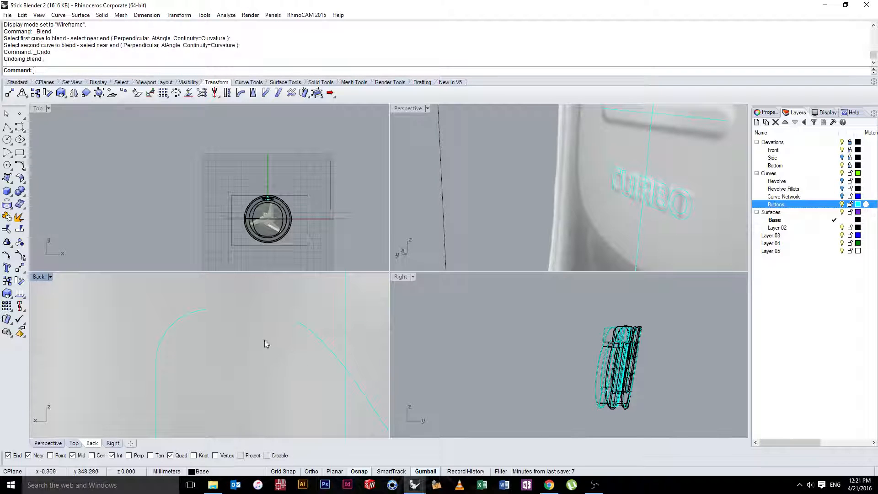
{"action": "left_click", "coordinate": [322, 347]}
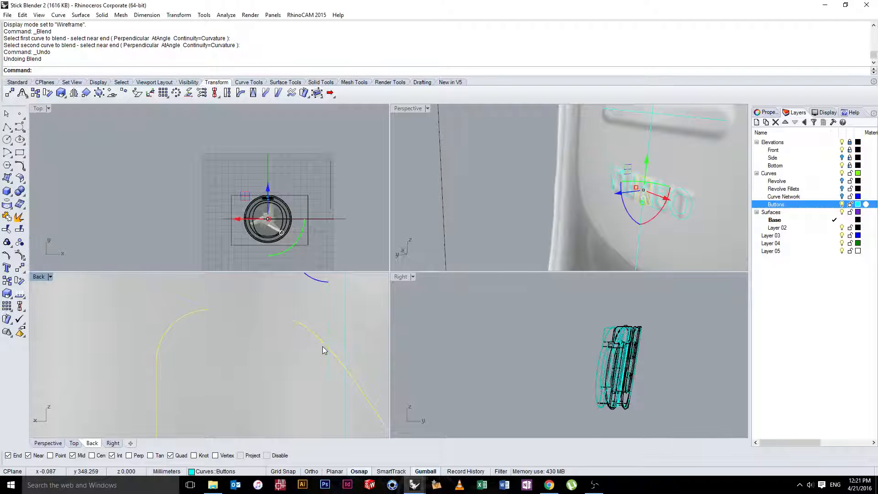
{"action": "key", "text": "Delete"}
{"action": "key", "text": "ctrl+z"}
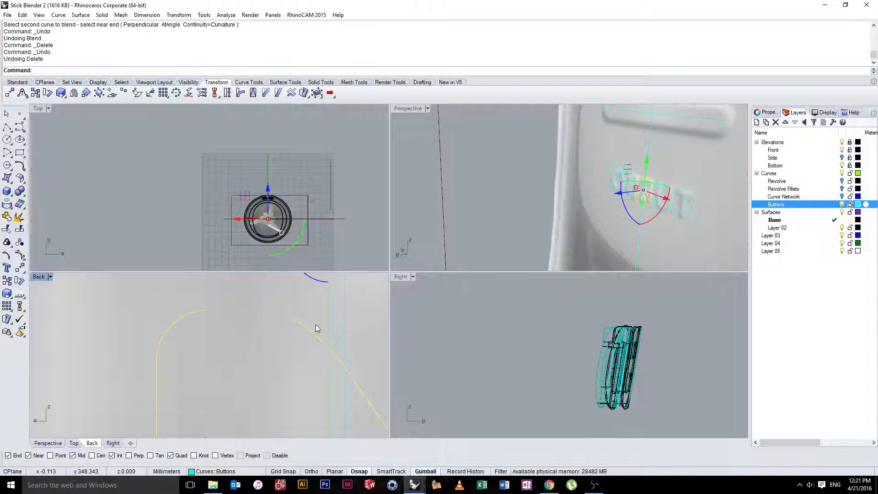
- Delete one of the two coincident R outline curves, keeping a single open outline
{"action": "key", "text": "Escape"}
{"action": "left_click", "coordinate": [319, 329]}
{"action": "left_click", "coordinate": [343, 359]}
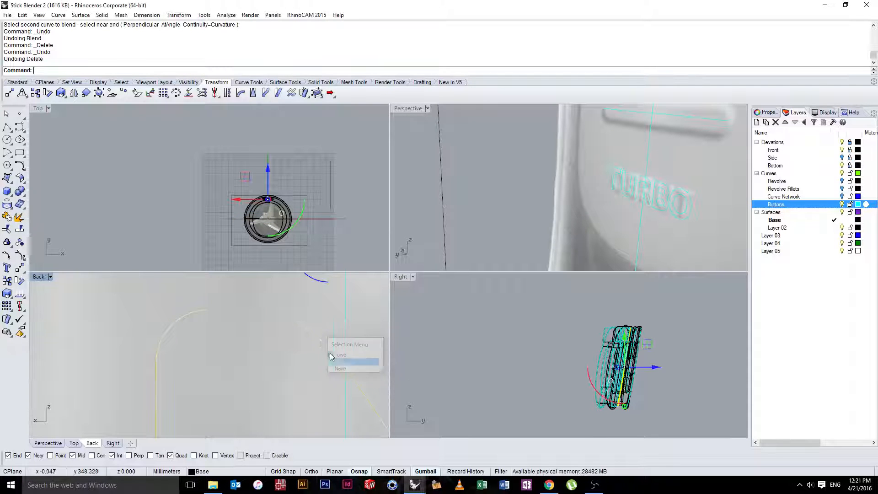
{"action": "scroll", "coordinate": [320, 352], "scroll_direction": "down", "scroll_amount": 5}
{"action": "scroll", "coordinate": [272, 353], "scroll_direction": "down", "scroll_amount": 3}
{"action": "key", "text": "Delete"}
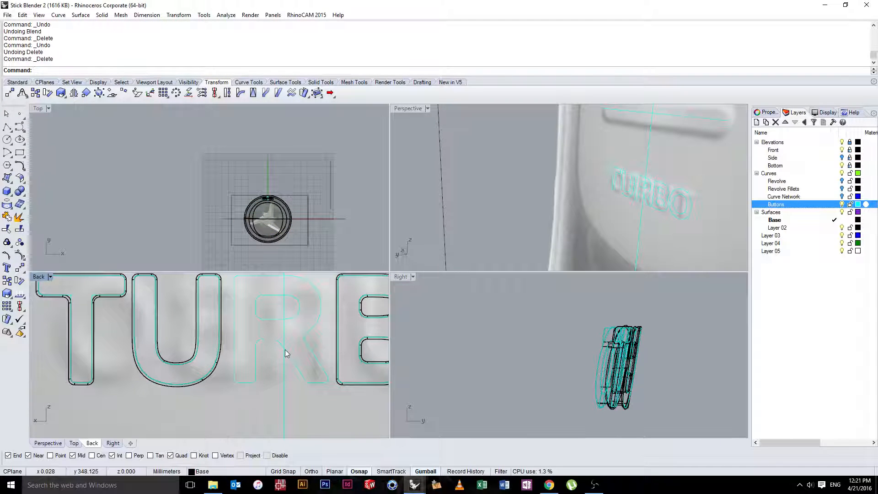
{"action": "scroll", "coordinate": [284, 349], "scroll_direction": "up", "scroll_amount": 5}
{"action": "right_click_drag", "start_coordinate": [196, 325], "coordinate": [201, 326]}
{"action": "left_click", "coordinate": [243, 308]}
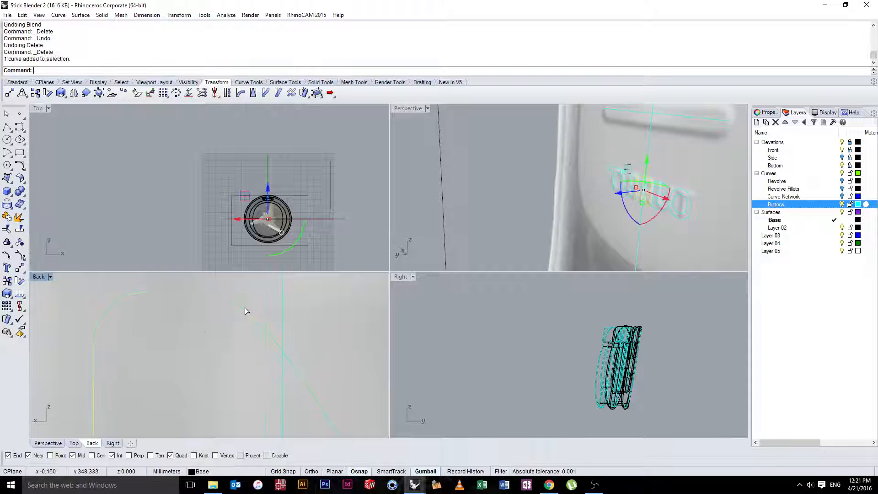
{"action": "left_click", "coordinate": [220, 334]}
- Bridge the gap in the R's leg arch with an adjustable curve blend using Curvature continuity at both ends
{"action": "left_click", "coordinate": [63, 14]}
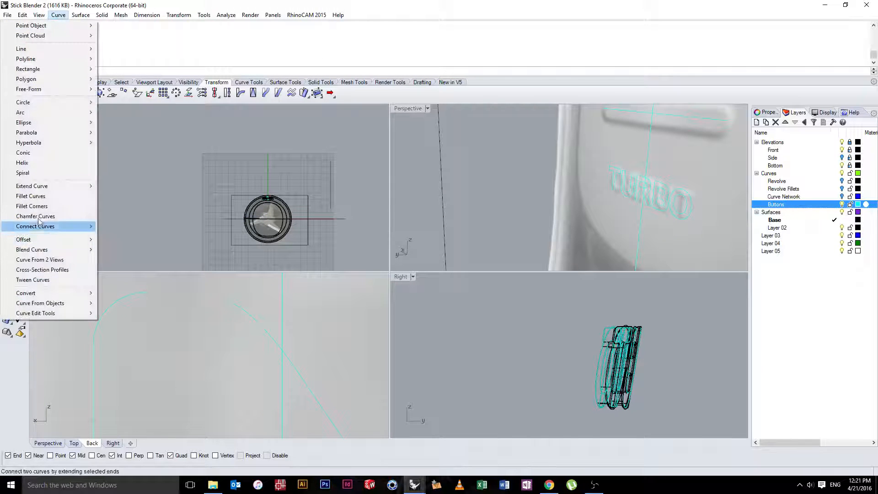
{"action": "mouse_move", "coordinate": [69, 249]}
{"action": "left_click", "coordinate": [137, 259]}
{"action": "left_click", "coordinate": [146, 293]}
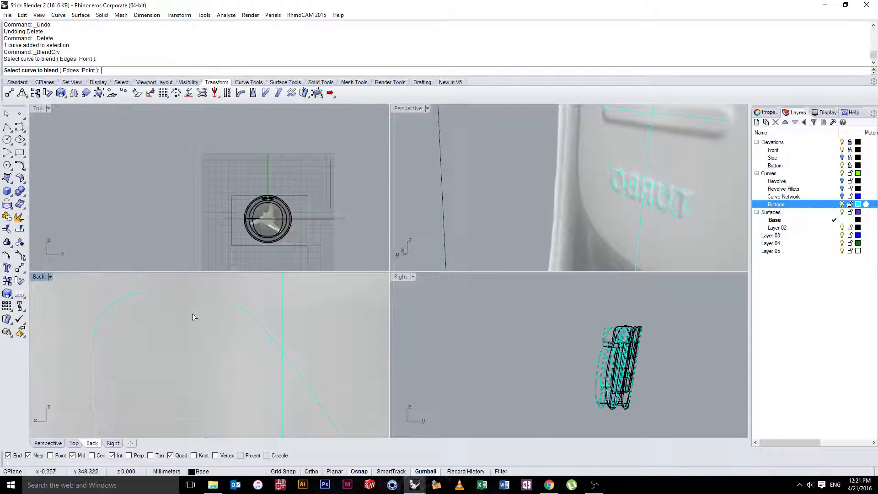
{"action": "left_click", "coordinate": [239, 307]}
{"action": "right_click_drag", "start_coordinate": [199, 325], "coordinate": [238, 338]}
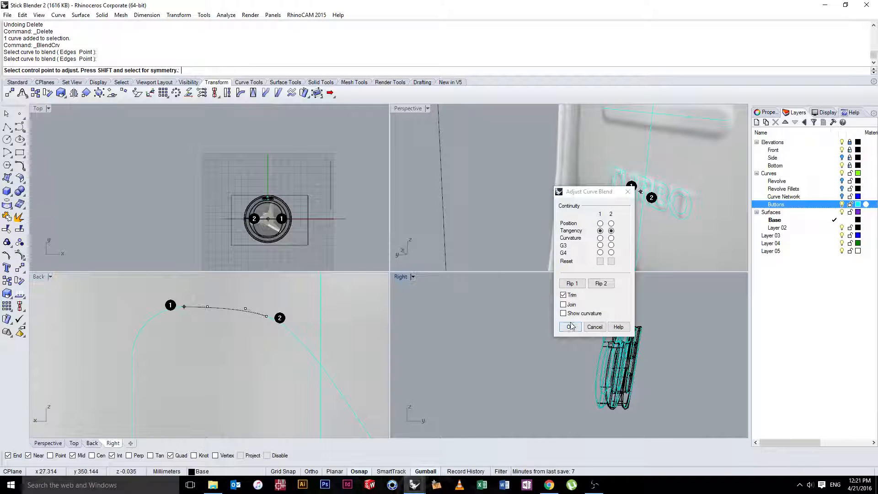
{"action": "left_click", "coordinate": [600, 238]}
{"action": "left_click", "coordinate": [611, 238]}
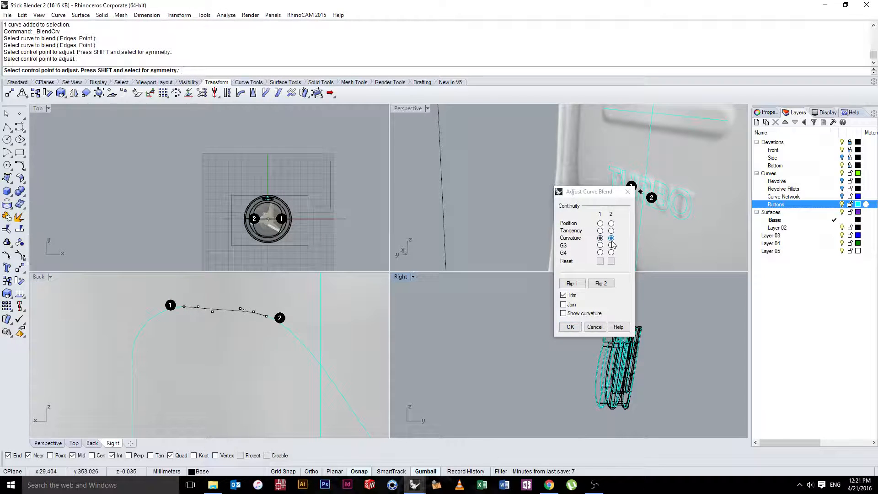
{"action": "left_click", "coordinate": [570, 327]}
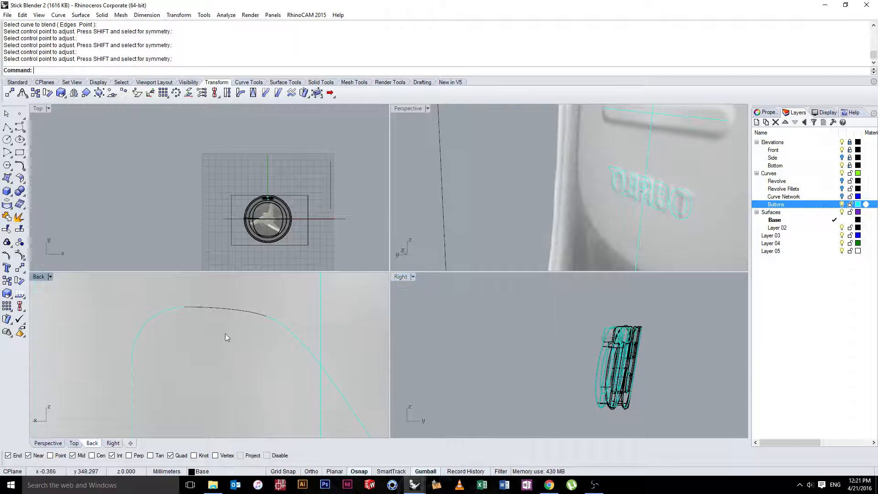
- Join the blend curve and the R's outer outline into one closed curve
{"action": "scroll", "coordinate": [224, 318], "scroll_direction": "down", "scroll_amount": 3}
{"action": "left_click", "coordinate": [225, 313]}
{"action": "left_click", "coordinate": [263, 325], "text": "shift"}
{"action": "scroll", "coordinate": [261, 330], "scroll_direction": "down", "scroll_amount": 10}
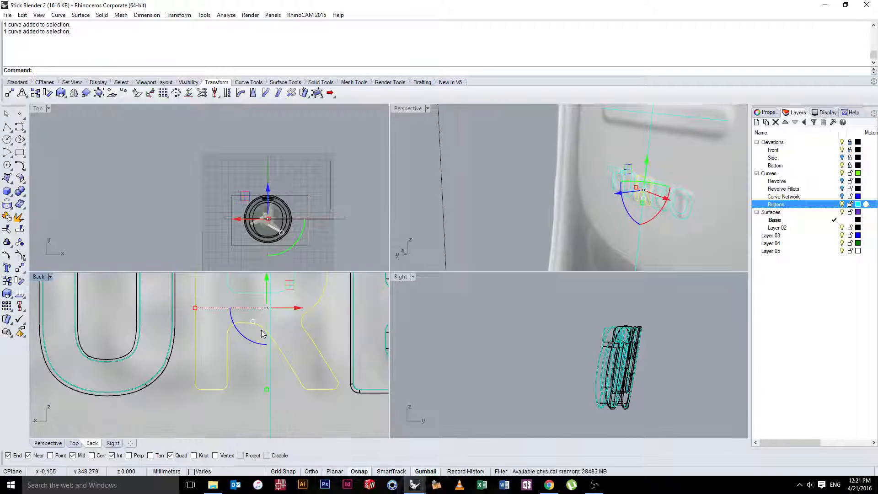
{"action": "scroll", "coordinate": [259, 319], "scroll_direction": "down", "scroll_amount": 6}
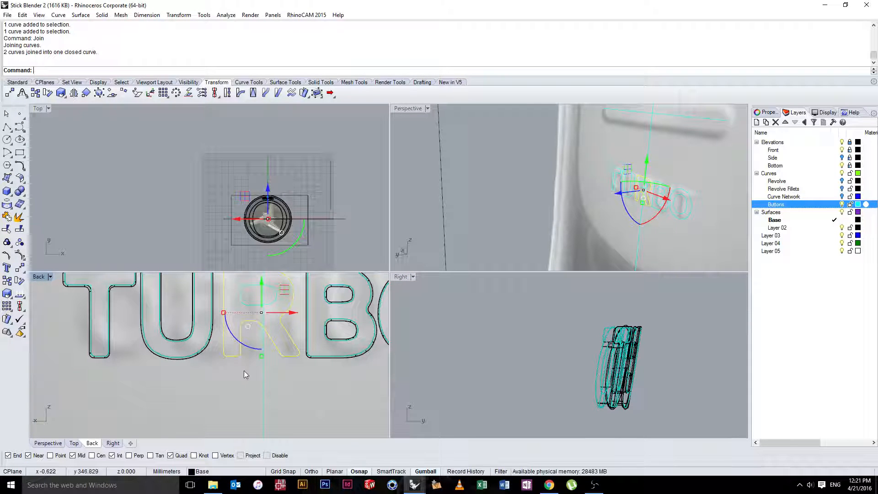
{"action": "left_click", "coordinate": [243, 370]}
- Move the rebuilt R outline to the Buttons layer and make that layer current
{"action": "right_click_drag", "start_coordinate": [239, 322], "coordinate": [227, 358]}
{"action": "left_click", "coordinate": [239, 339]}
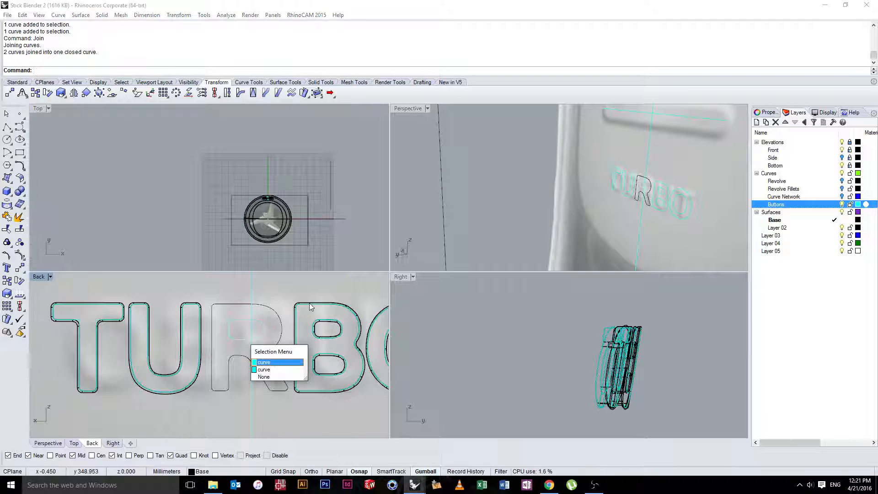
{"action": "left_click", "coordinate": [258, 364]}
{"action": "right_click", "coordinate": [788, 206]}
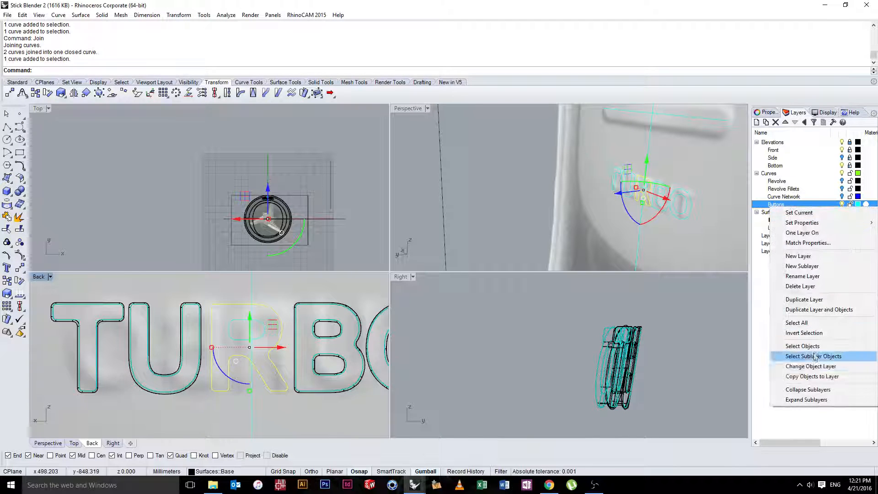
{"action": "left_click", "coordinate": [818, 350]}
{"action": "left_click", "coordinate": [806, 206]}
{"action": "left_click", "coordinate": [486, 305]}
- Maximize the Back viewport around the TURBO lettering and set it to Shaded display
{"action": "scroll", "coordinate": [485, 306], "scroll_direction": "down", "scroll_amount": 5}
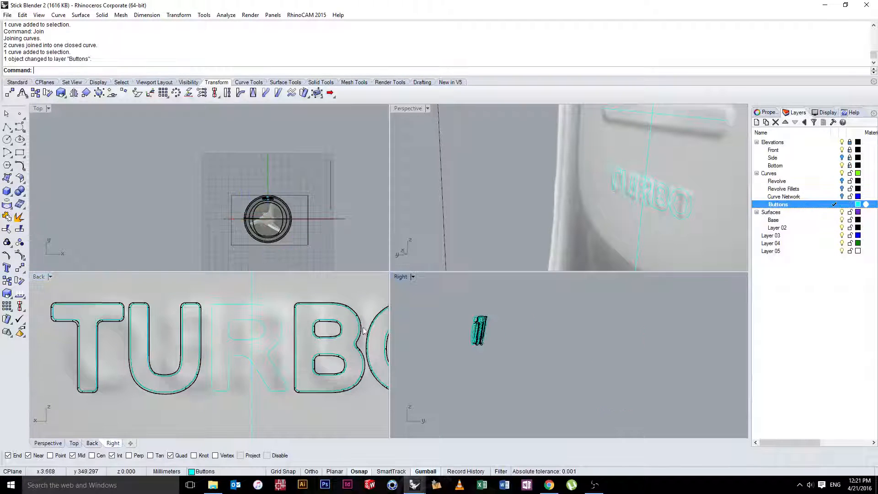
{"action": "scroll", "coordinate": [201, 315], "scroll_direction": "down", "scroll_amount": 8}
{"action": "double_click", "coordinate": [38, 277]}
{"action": "scroll", "coordinate": [73, 288], "scroll_direction": "down", "scroll_amount": 5}
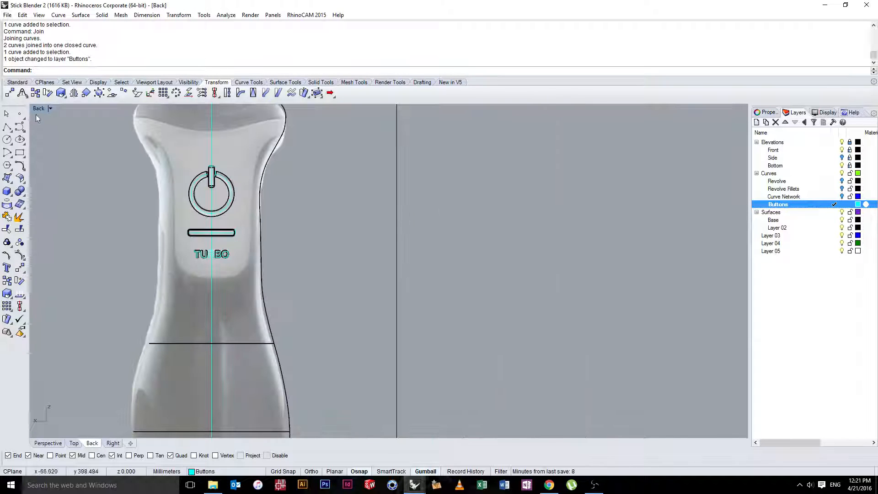
{"action": "left_click", "coordinate": [40, 108]}
{"action": "left_click", "coordinate": [56, 145]}
{"action": "scroll", "coordinate": [197, 243], "scroll_direction": "up", "scroll_amount": 8}
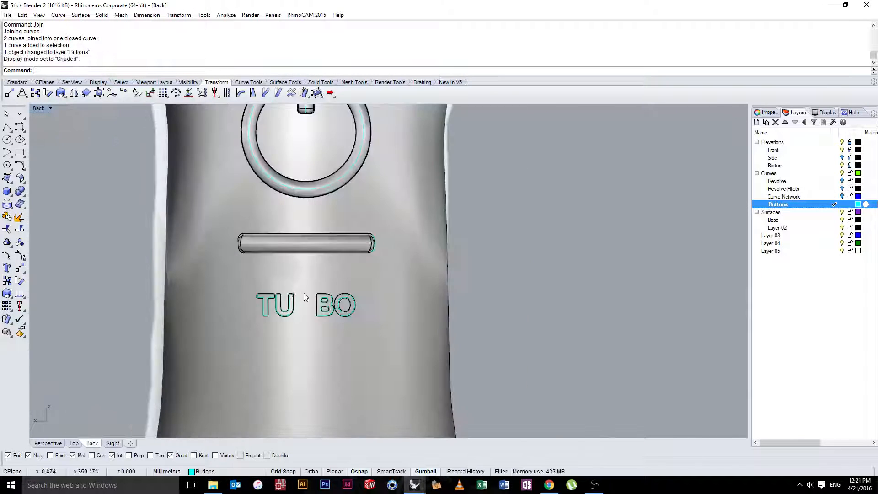
{"action": "left_click", "coordinate": [300, 298]}
{"action": "key", "text": "Escape"}
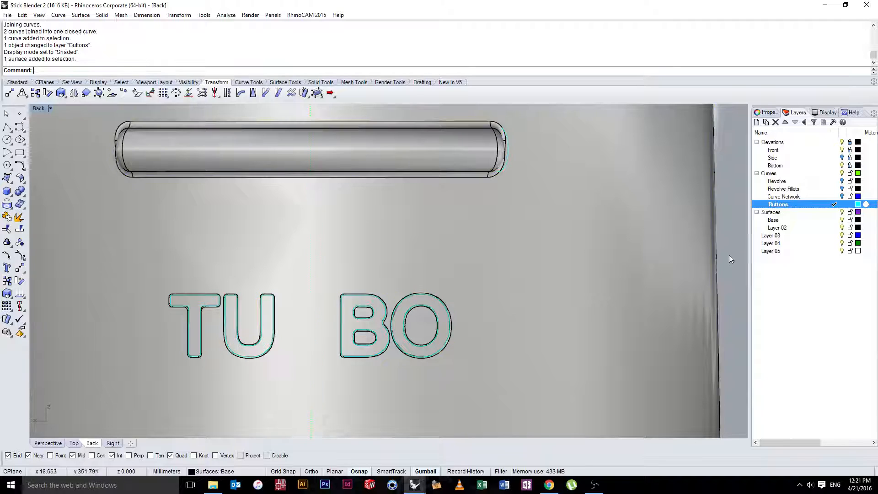
- Start Project and set the Back viewport to Wireframe display so the R's outline curves can be picked
{"action": "type", "text": "Project"}
{"action": "key", "text": "Return"}
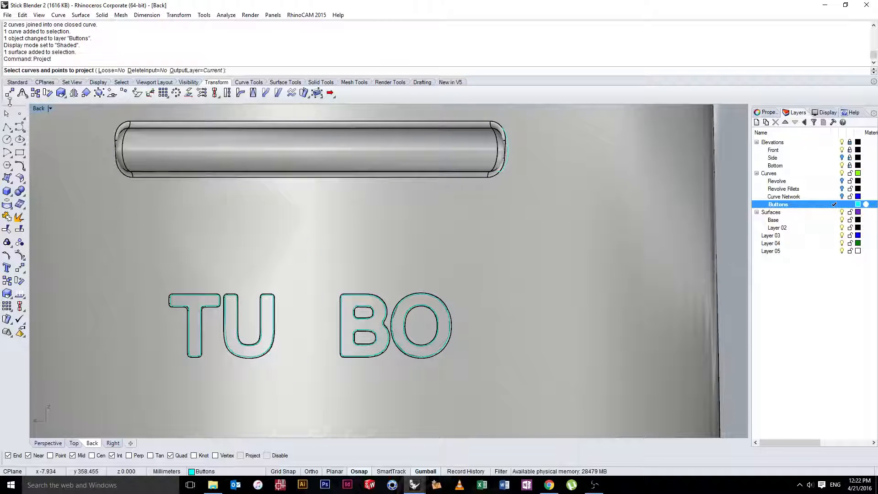
{"action": "left_click", "coordinate": [50, 109]}
{"action": "left_click", "coordinate": [59, 132]}
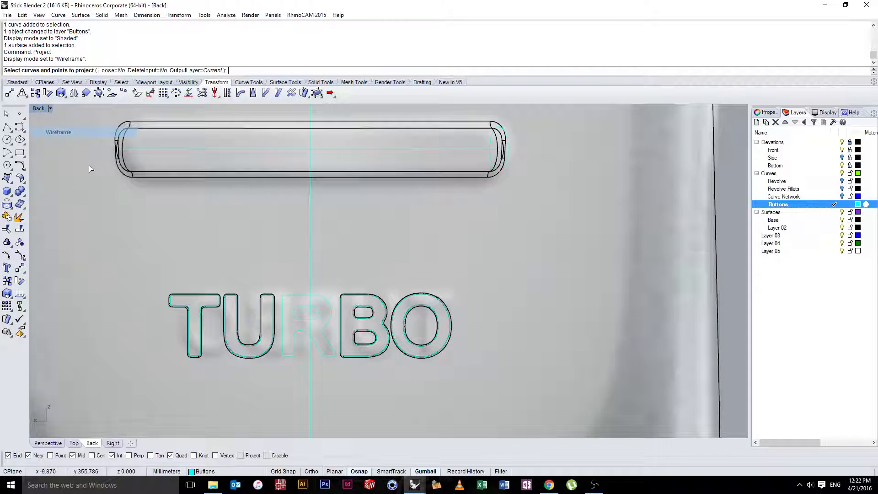
{"action": "left_click", "coordinate": [314, 298]}
{"action": "left_click", "coordinate": [321, 300]}
{"action": "key", "text": "Escape"}
{"action": "left_click", "coordinate": [318, 295]}
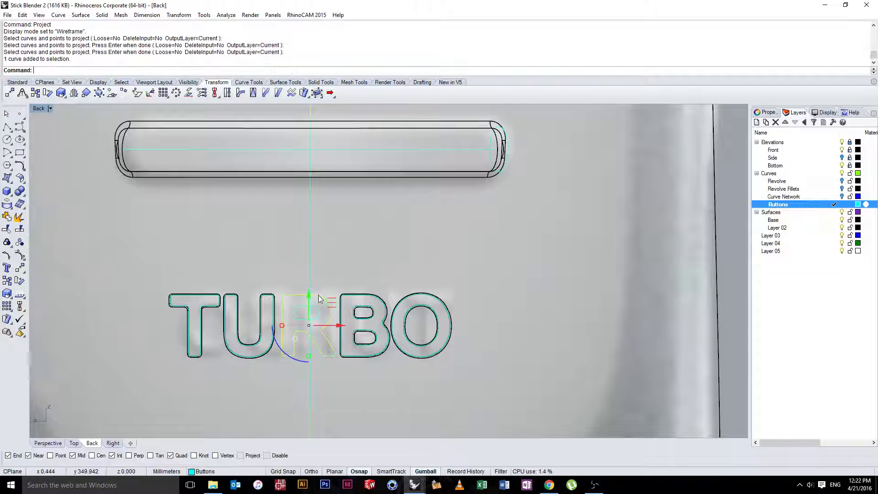
{"action": "left_click", "coordinate": [313, 305]}
{"action": "left_click", "coordinate": [342, 277]}
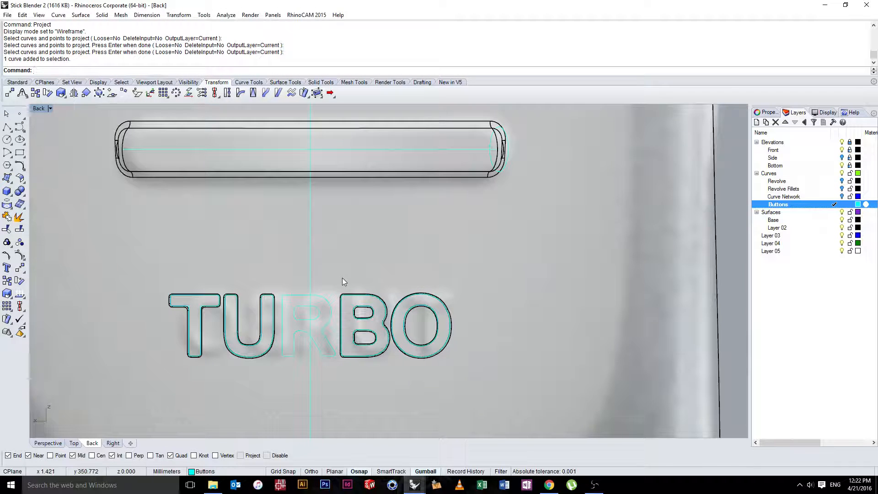
- Project the R's outer and inner outline curves onto the body surface in the Back viewport, set to Shaded display for picking the surface
{"action": "type", "text": "Project"}
{"action": "key", "text": "Return"}
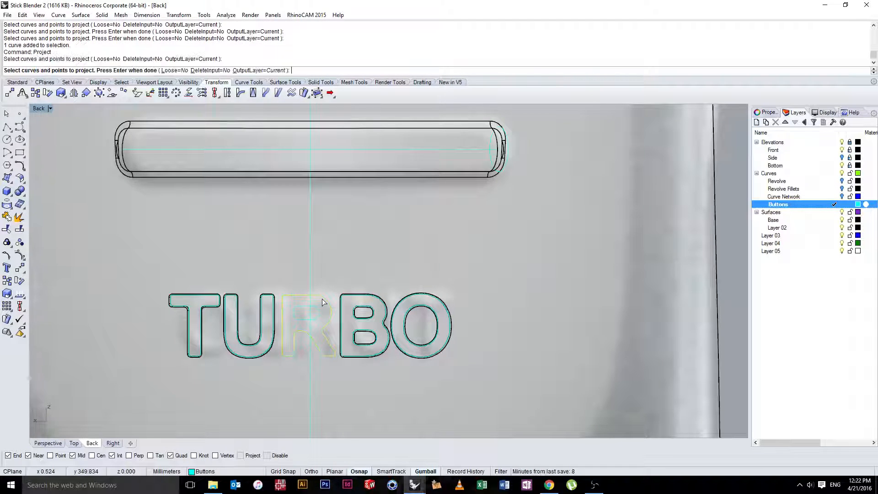
{"action": "left_click", "coordinate": [320, 314]}
{"action": "left_click", "coordinate": [343, 336]}
{"action": "key", "text": "Return"}
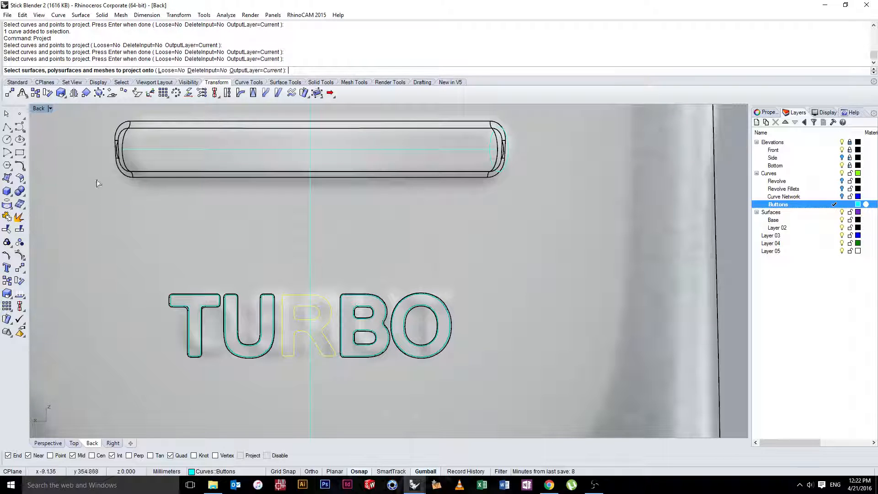
{"action": "double_click", "coordinate": [40, 108]}
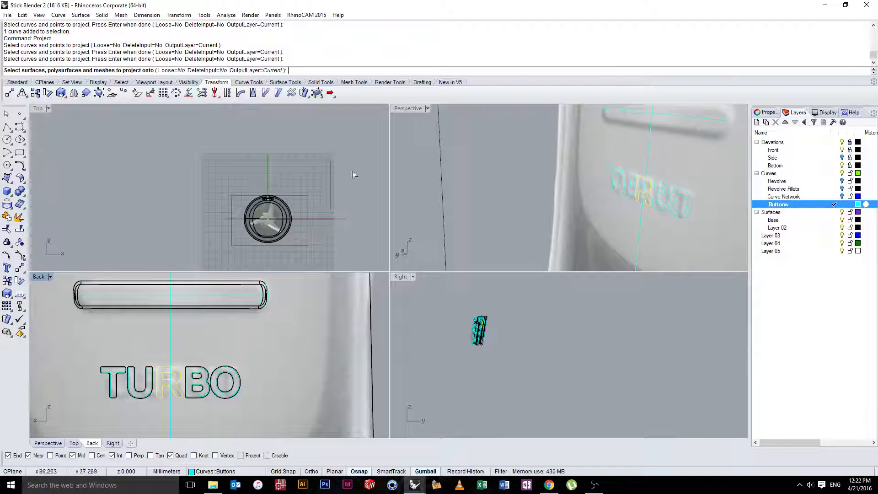
{"action": "left_click", "coordinate": [49, 276]}
{"action": "left_click", "coordinate": [80, 219]}
{"action": "left_click", "coordinate": [284, 350]}
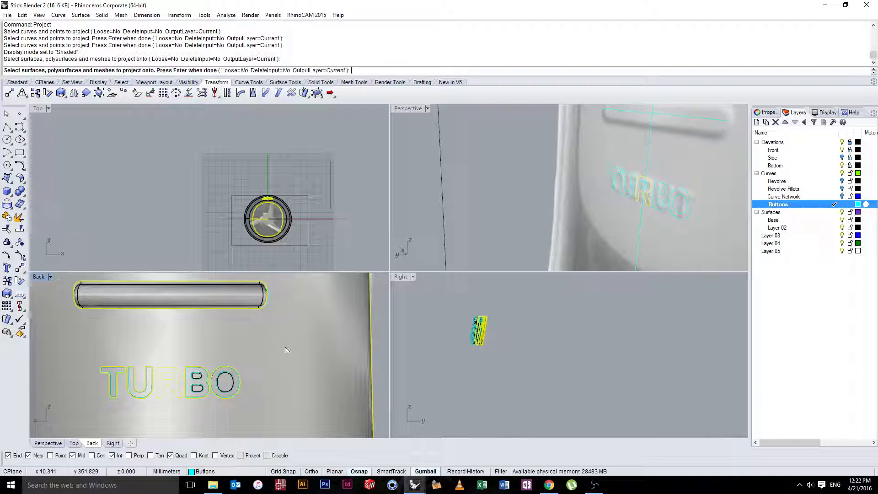
{"action": "key", "text": "Return"}
{"action": "left_click", "coordinate": [453, 319]}
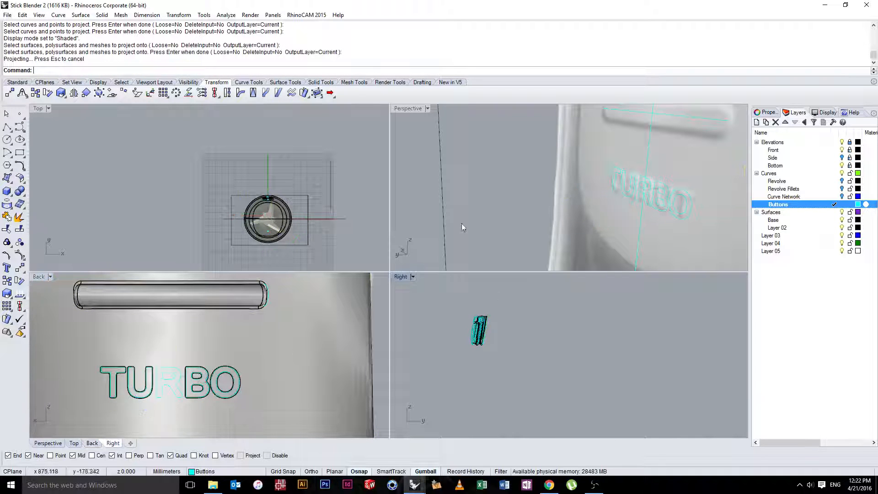
- Delete the surplus curve of the R's inner loop
{"action": "scroll", "coordinate": [498, 233], "scroll_direction": "down", "scroll_amount": 8}
{"action": "right_click_drag", "start_coordinate": [507, 261], "coordinate": [491, 214]}
{"action": "scroll", "coordinate": [494, 214], "scroll_direction": "up", "scroll_amount": 10}
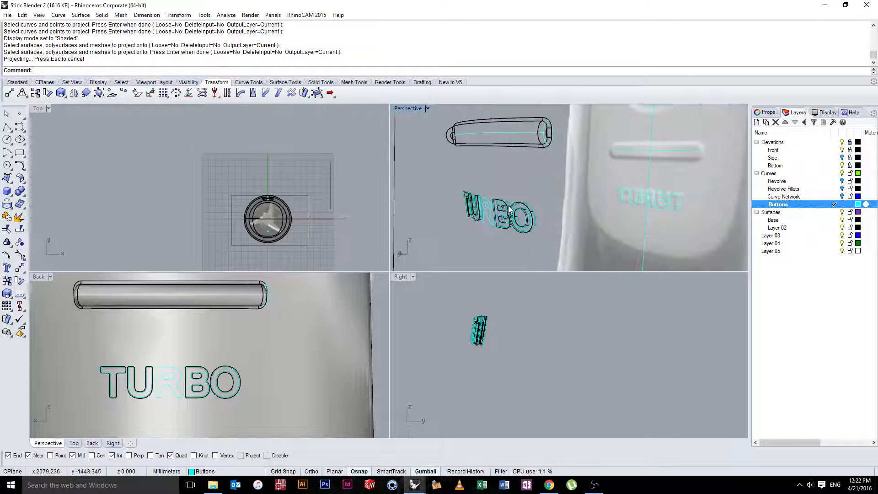
{"action": "scroll", "coordinate": [468, 206], "scroll_direction": "up", "scroll_amount": 5}
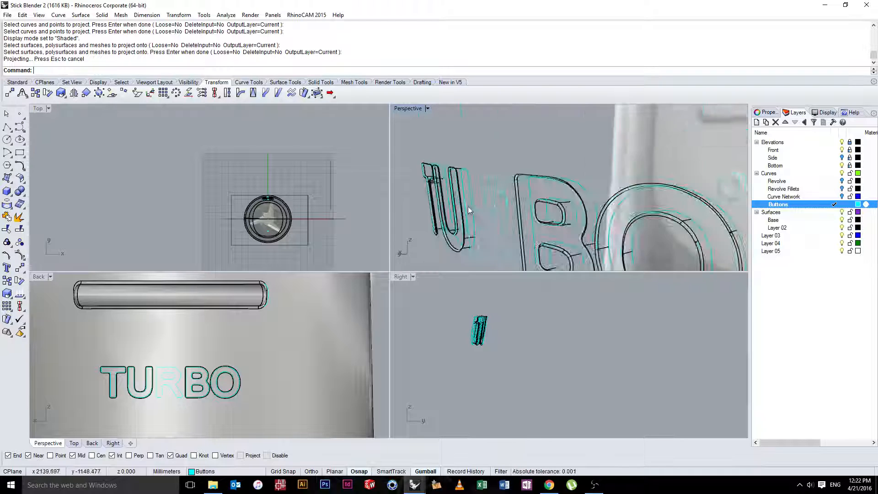
{"action": "left_click", "coordinate": [544, 183]}
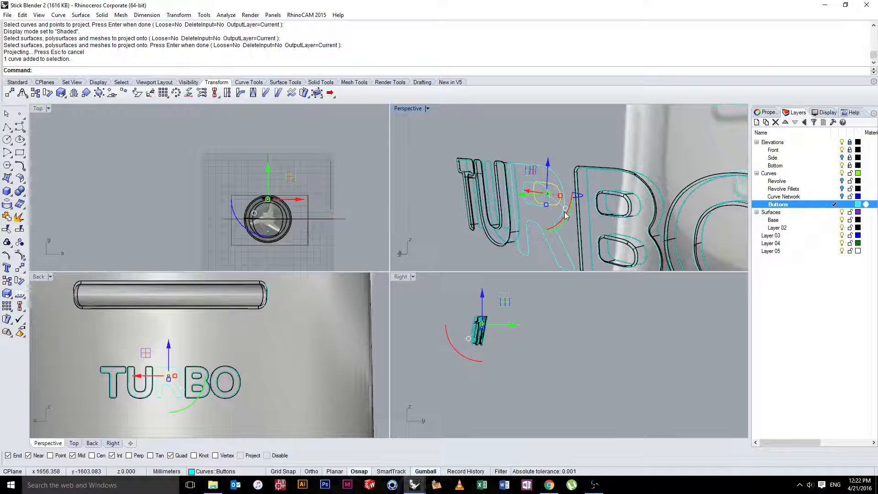
{"action": "key", "text": "Delete"}
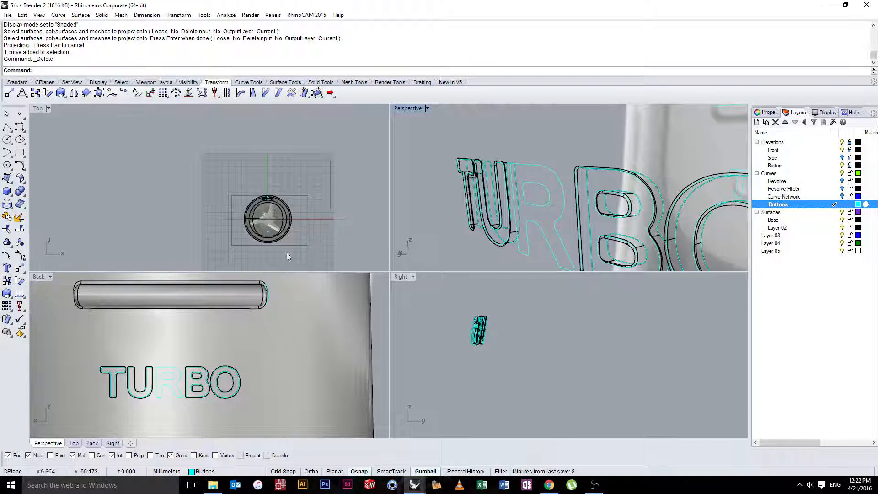
- Set the Perspective viewport to Shaded display and maximize it around the TURBO lettering
{"action": "left_click", "coordinate": [427, 108]}
{"action": "left_click", "coordinate": [430, 141]}
{"action": "double_click", "coordinate": [404, 108]}
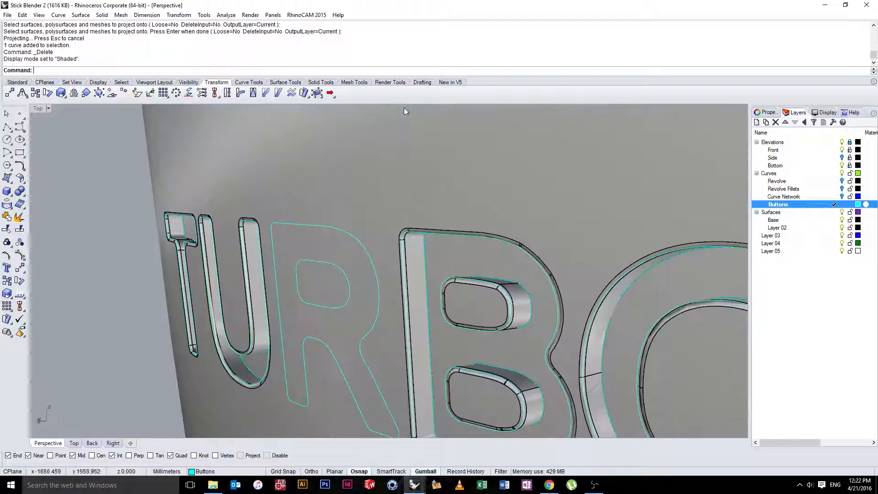
{"action": "mouse_move", "coordinate": [320, 214]}
{"action": "right_mouse_down"}
{"action": "mouse_move", "coordinate": [379, 220]}
{"action": "mouse_move", "coordinate": [372, 245]}
{"action": "mouse_move", "coordinate": [344, 255]}
{"action": "right_mouse_up"}
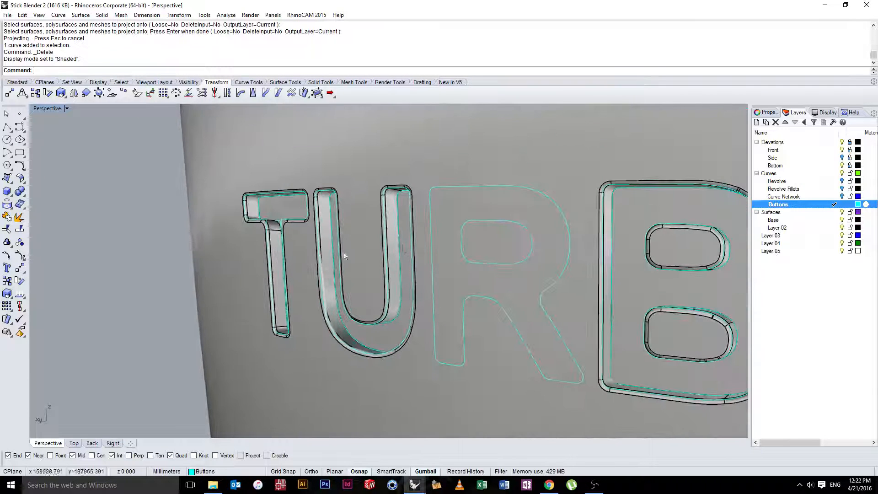
- Split the body surface with the R's projected outer and inner outlines
{"action": "left_click", "coordinate": [472, 220]}
{"action": "type", "text": "Sp"}
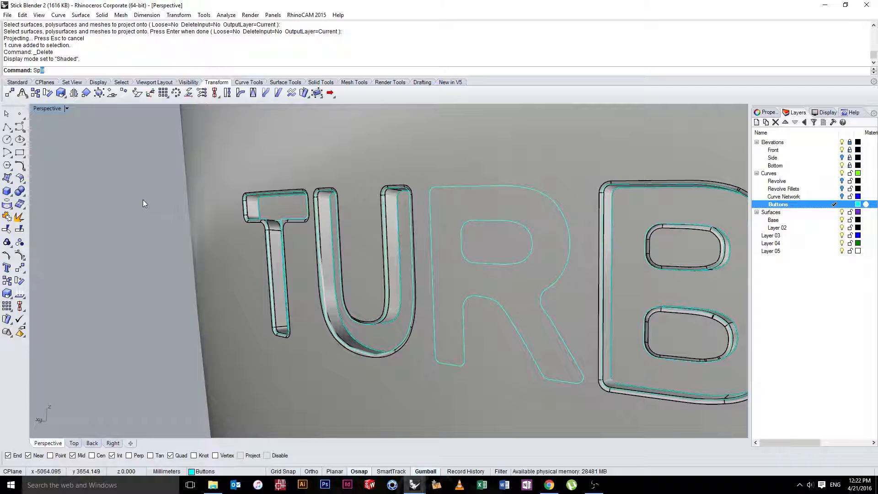
{"action": "key", "text": "Return"}
{"action": "left_click", "coordinate": [448, 161]}
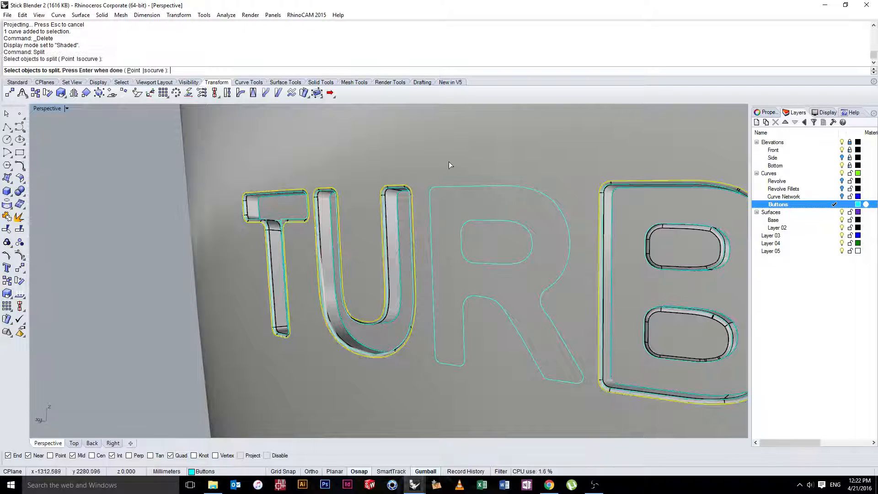
{"action": "key", "text": "Return"}
{"action": "left_click", "coordinate": [457, 187]}
{"action": "left_click", "coordinate": [477, 220]}
{"action": "key", "text": "Return"}
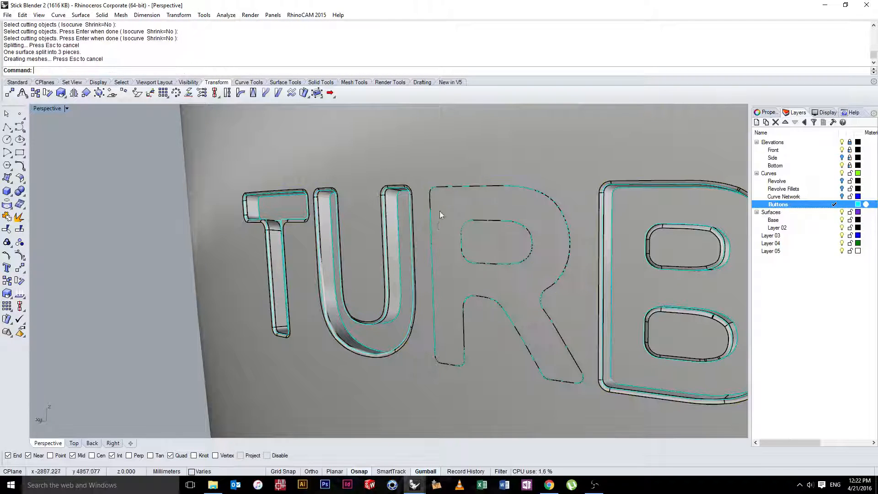
- Move the split R-shaped surface 0.4 mm horizontally into the body in the Right viewport
{"action": "left_click", "coordinate": [462, 210]}
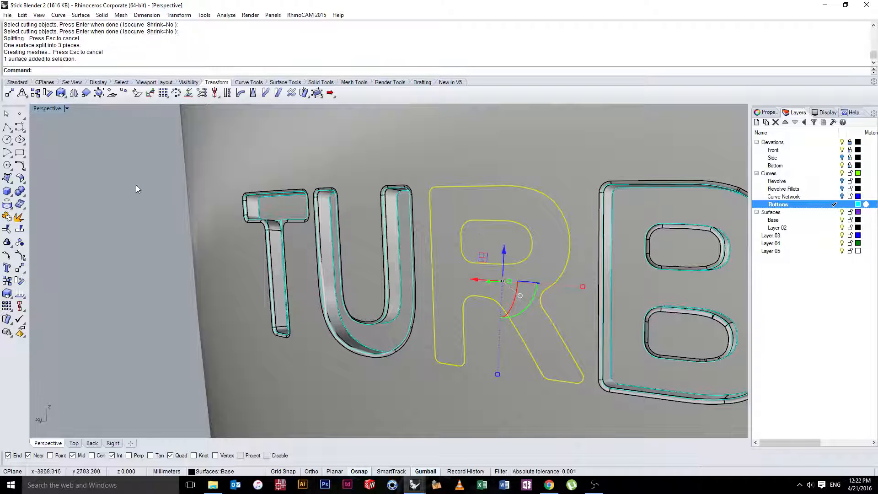
{"action": "type", "text": "Mo"}
{"action": "key", "text": "Return"}
{"action": "double_click", "coordinate": [35, 109]}
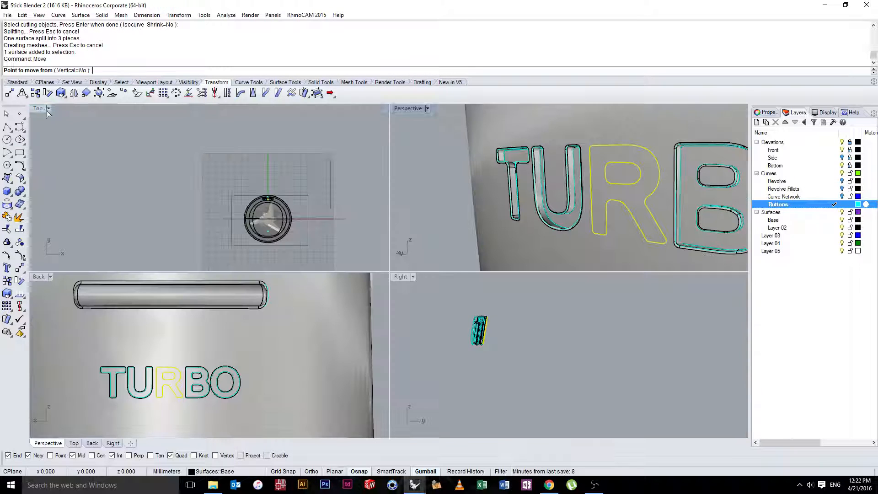
{"action": "left_click", "coordinate": [510, 306]}
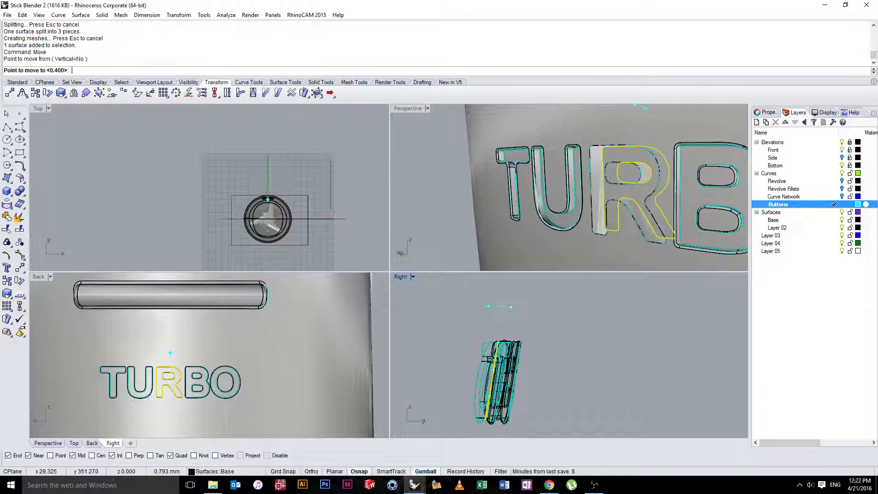
{"action": "type", "text": ".4"}
{"action": "key", "text": "Return"}
{"action": "left_click", "coordinate": [467, 318]}
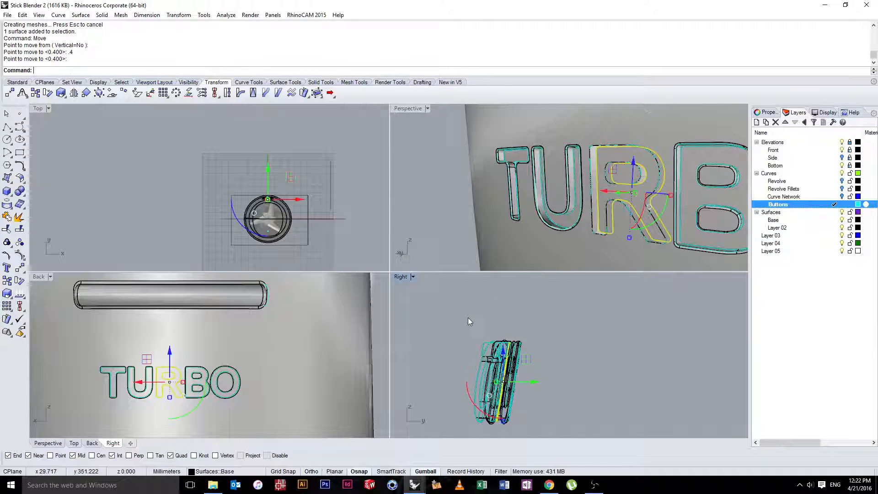
- Duplicate the R's projected outline curves in place in the maximized Perspective viewport
{"action": "left_click", "coordinate": [462, 183]}
{"action": "double_click", "coordinate": [427, 109]}
{"action": "right_click_drag", "start_coordinate": [439, 256], "coordinate": [456, 244]}
{"action": "left_click", "coordinate": [434, 211]}
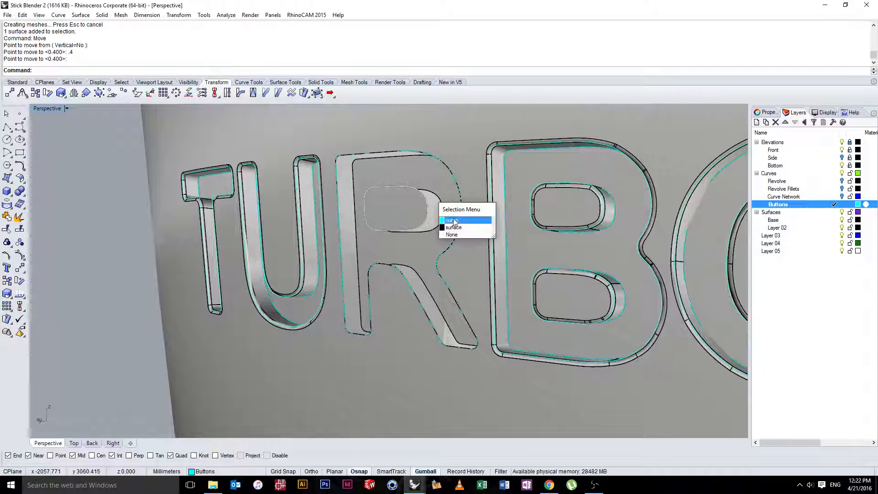
{"action": "left_click", "coordinate": [466, 224]}
{"action": "key", "text": "ctrl+c"}
{"action": "key", "text": "ctrl+v"}
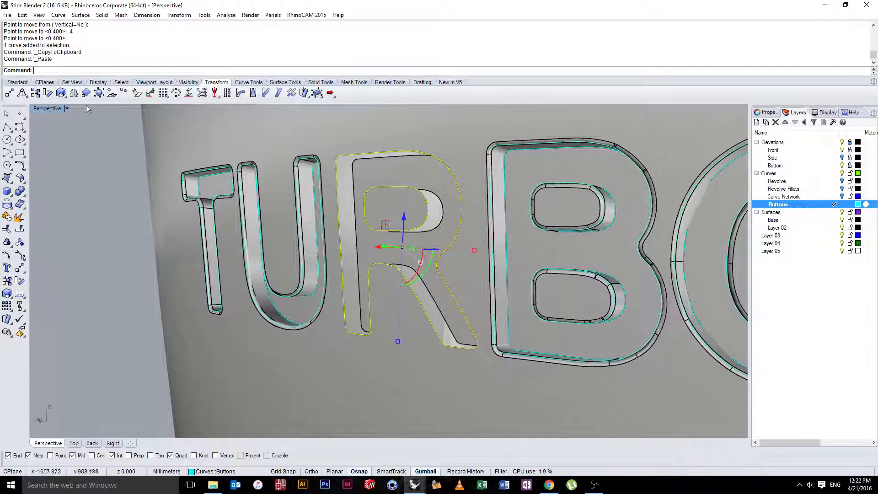
- Move the duplicated R outline curves 0.4 mm horizontally into the body in the Right viewport
{"action": "double_click", "coordinate": [50, 109]}
{"action": "type", "text": "move"}
{"action": "key", "text": "Return"}
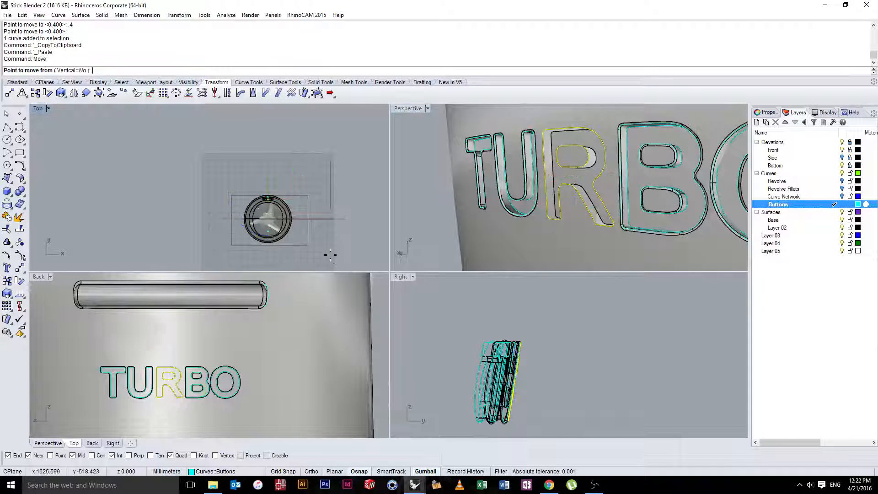
{"action": "left_click", "coordinate": [510, 308]}
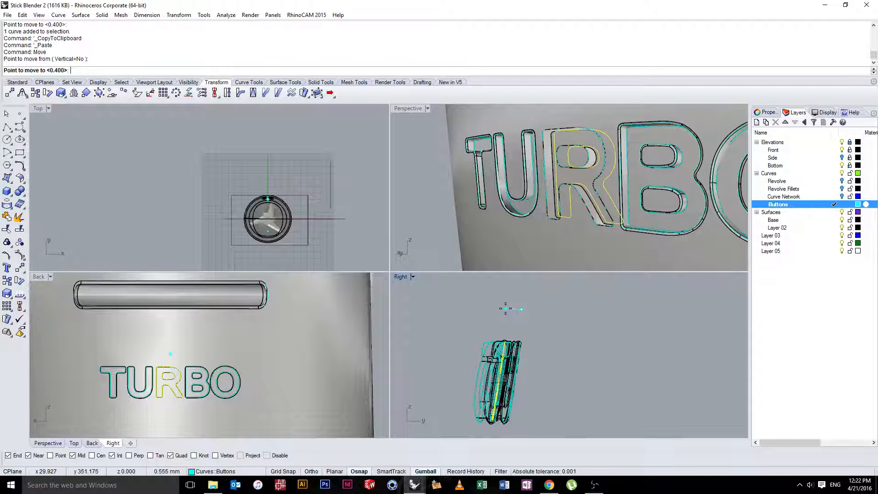
{"action": "type", "text": ".4"}
{"action": "key", "text": "Return"}
{"action": "left_click", "coordinate": [502, 309]}
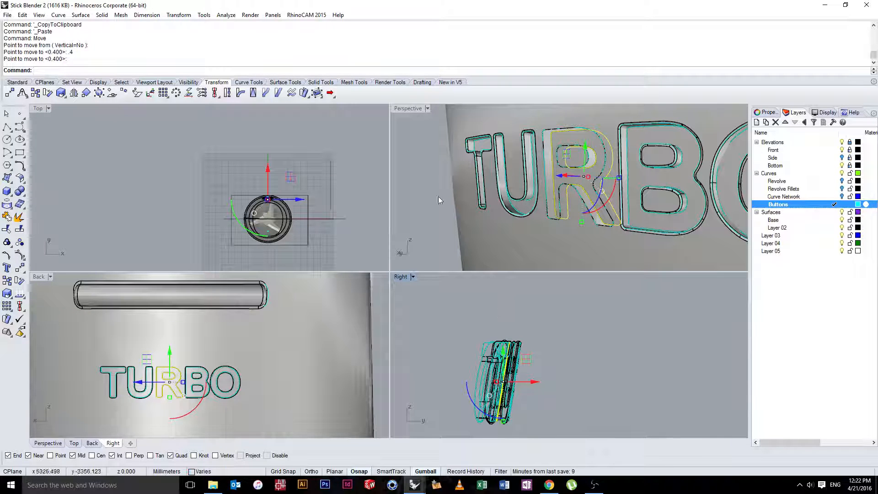
{"action": "key", "text": "Escape"}
- Maximize the Perspective viewport around the recessed R and clear the selection
{"action": "double_click", "coordinate": [413, 109]}
{"action": "mouse_move", "coordinate": [465, 202]}
{"action": "right_mouse_down"}
{"action": "mouse_move", "coordinate": [473, 208]}
{"action": "mouse_move", "coordinate": [452, 206]}
{"action": "right_mouse_up"}
{"action": "left_click", "coordinate": [389, 205]}
{"action": "key", "text": "Escape"}
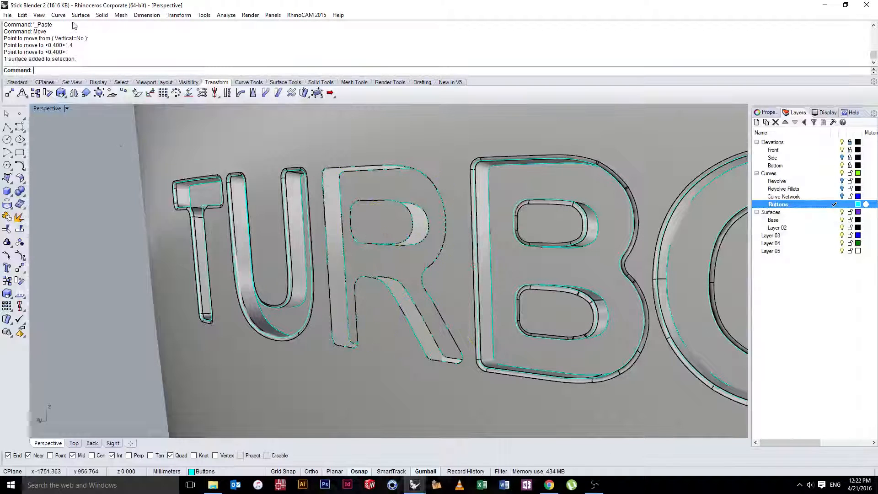
- Try to loft between the R's outer outline on the body and its recessed copy
{"action": "left_click", "coordinate": [81, 15]}
{"action": "left_click", "coordinate": [20, 36]}
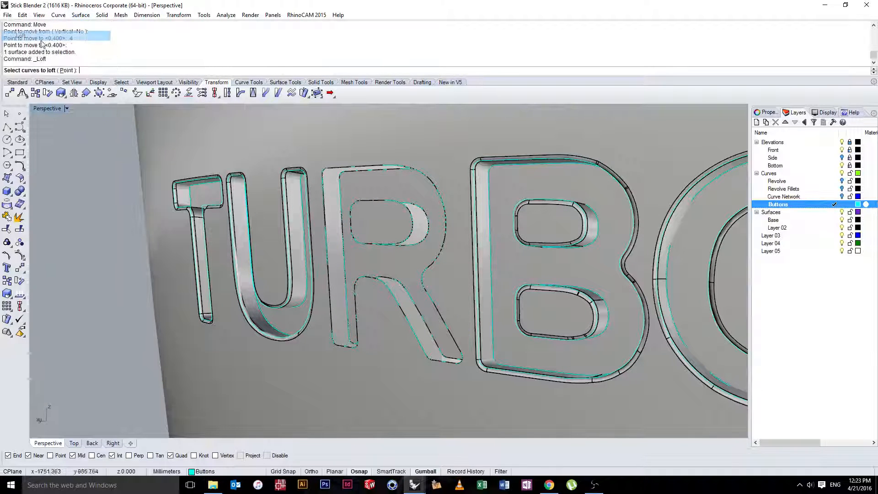
{"action": "left_click", "coordinate": [353, 172]}
{"action": "left_click", "coordinate": [367, 188]}
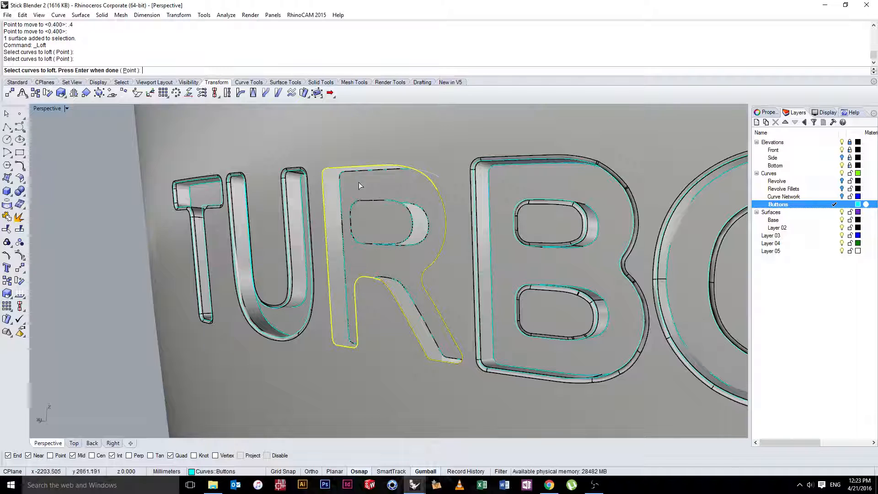
{"action": "left_click", "coordinate": [354, 174]}
{"action": "left_click", "coordinate": [375, 203]}
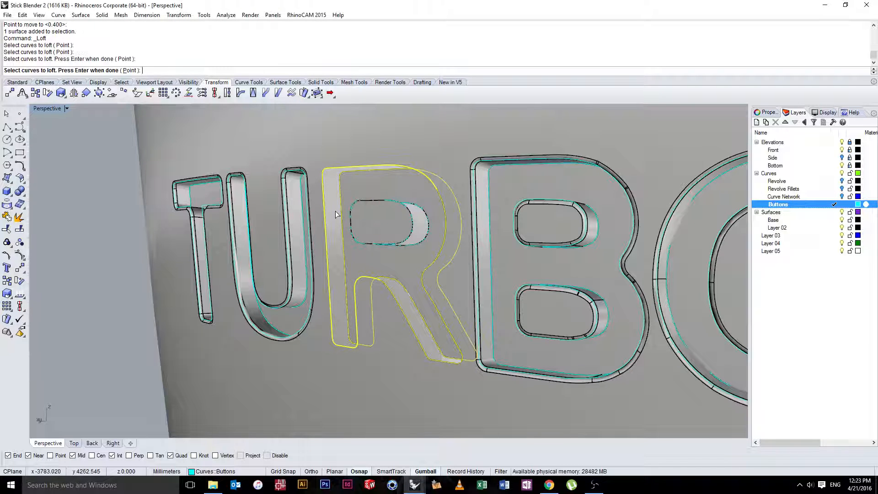
{"action": "key", "text": "Return"}
- Loft the R's outer side wall between its front and recessed outlines with Loose style and Do not simplify
{"action": "key", "text": "Return"}
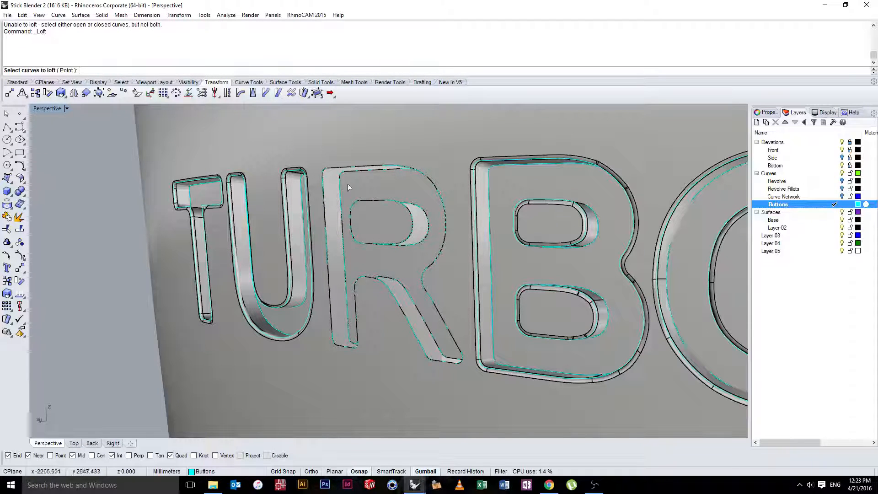
{"action": "left_click", "coordinate": [349, 178]}
{"action": "left_click", "coordinate": [360, 216]}
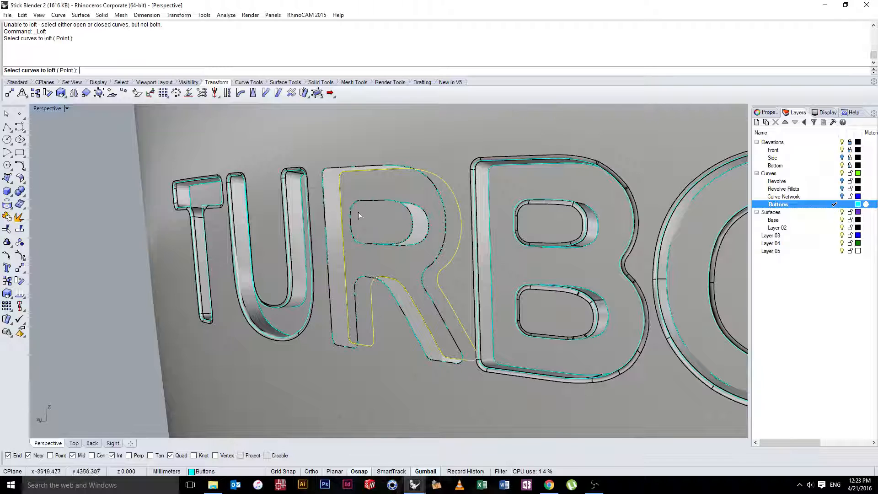
{"action": "left_click", "coordinate": [405, 296]}
{"action": "left_click", "coordinate": [416, 311]}
{"action": "key", "text": "Return"}
{"action": "key", "text": "Return"}
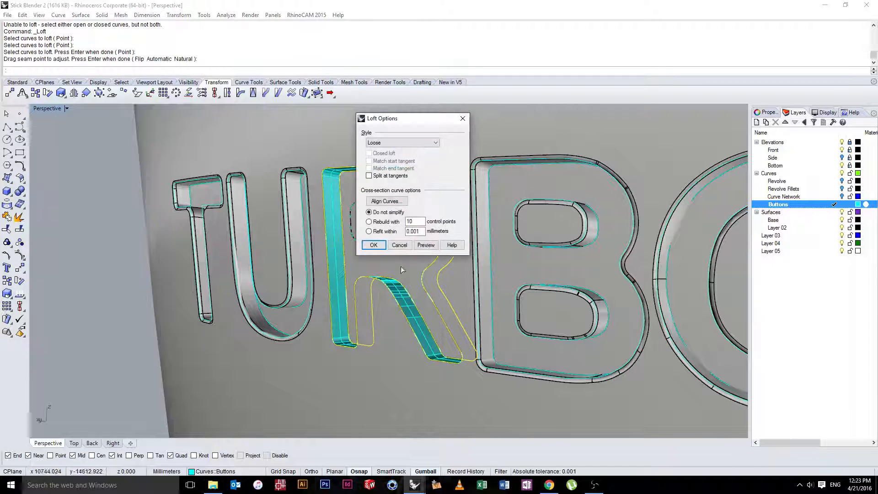
{"action": "left_click", "coordinate": [373, 245]}
- Loft the R's inner counter wall between its front and recessed outlines with Loose style and Do not simplify
{"action": "key", "text": "Return"}
{"action": "left_click", "coordinate": [423, 240]}
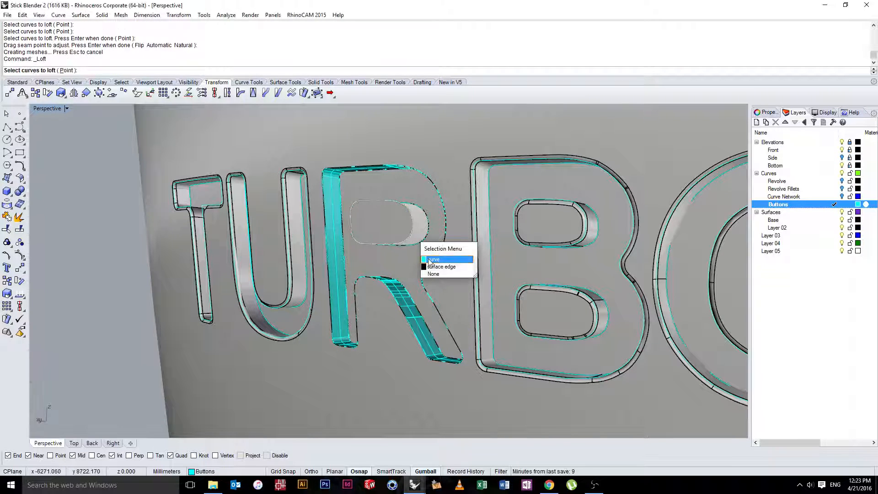
{"action": "key", "text": "Return"}
{"action": "key", "text": "Return"}
{"action": "key", "text": "Return"}
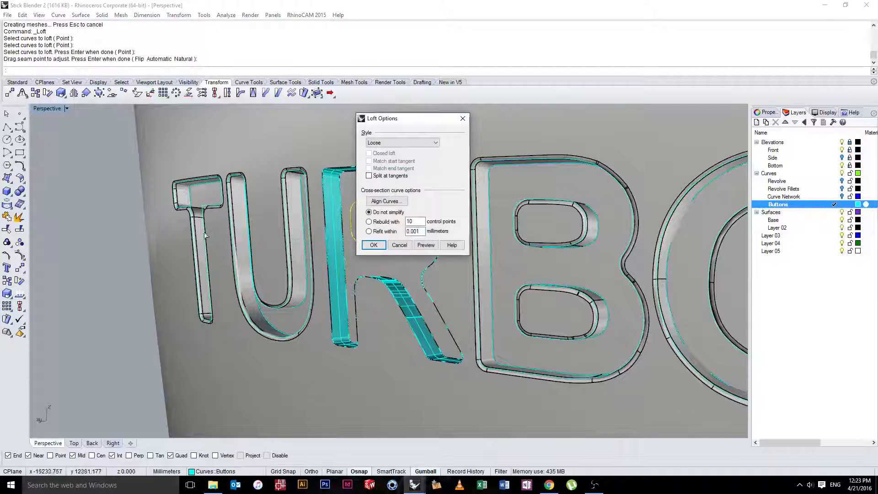
{"action": "key", "text": "Return"}
- Move the R's lofted outer and counter side walls to the Base layer
{"action": "scroll", "coordinate": [350, 235], "scroll_direction": "down", "scroll_amount": 5}
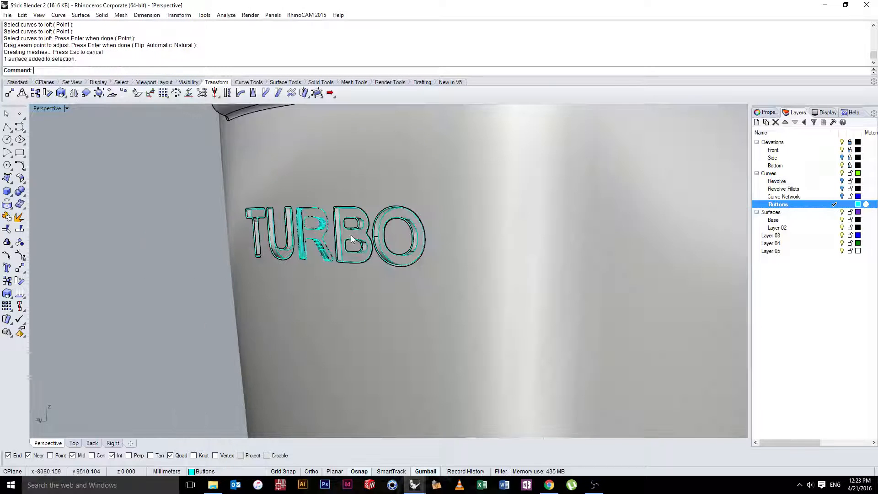
{"action": "scroll", "coordinate": [386, 247], "scroll_direction": "up", "scroll_amount": 6}
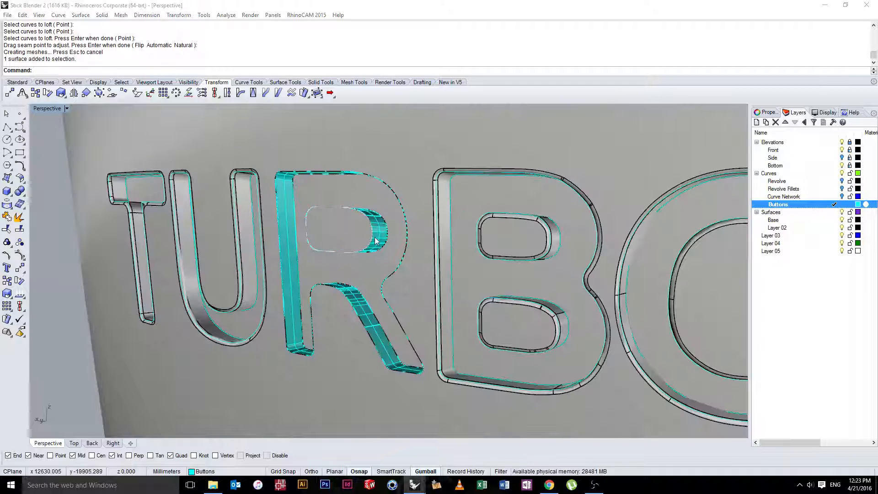
{"action": "left_click", "coordinate": [389, 246]}
{"action": "left_click", "coordinate": [402, 277]}
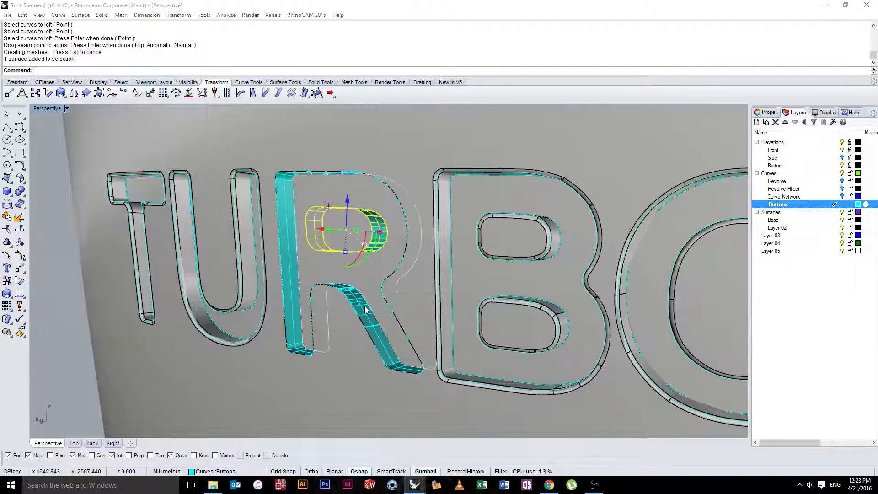
{"action": "left_click", "coordinate": [379, 316]}
{"action": "left_click", "coordinate": [395, 345]}
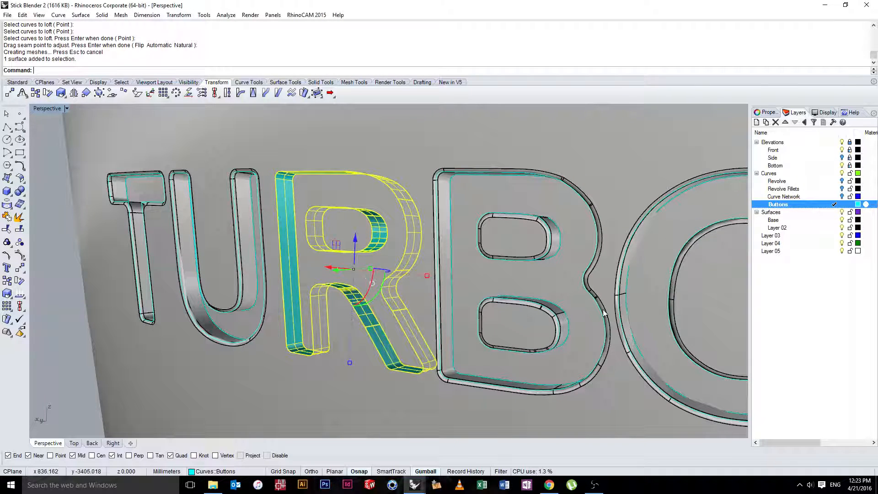
{"action": "right_click", "coordinate": [786, 220]}
{"action": "left_click", "coordinate": [805, 380]}
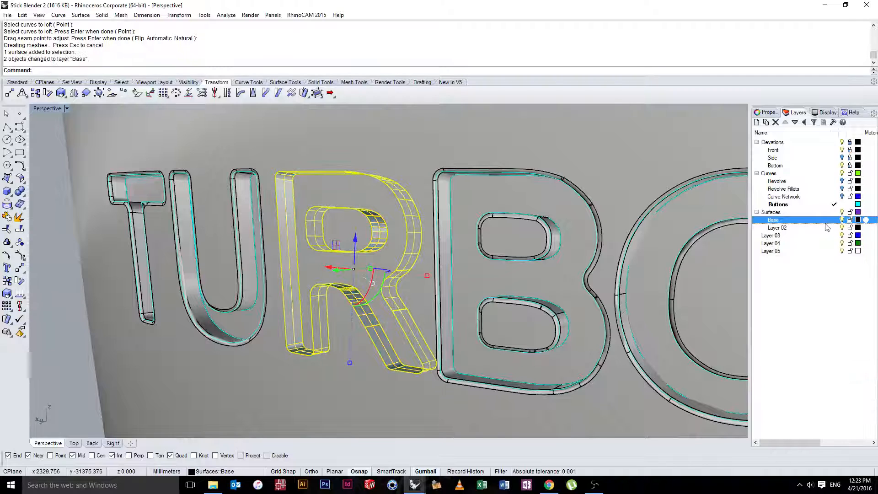
- Make Base the current layer and hide the Buttons curve layer
{"action": "left_click", "coordinate": [842, 213]}
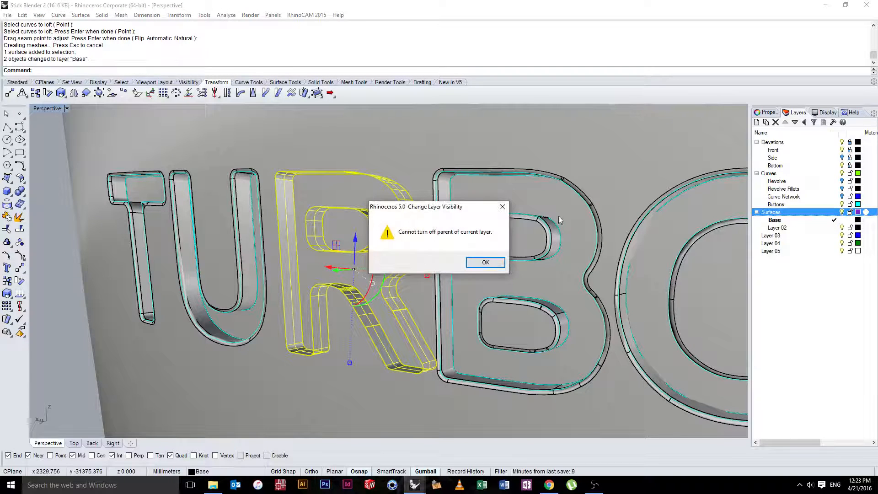
{"action": "key", "text": "Return"}
{"action": "left_click", "coordinate": [837, 204]}
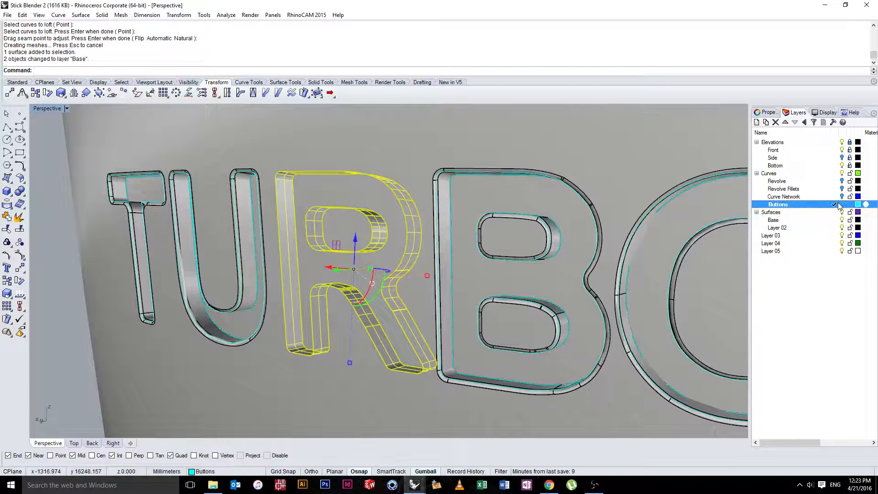
{"action": "left_click", "coordinate": [825, 221]}
{"action": "left_click", "coordinate": [840, 204]}
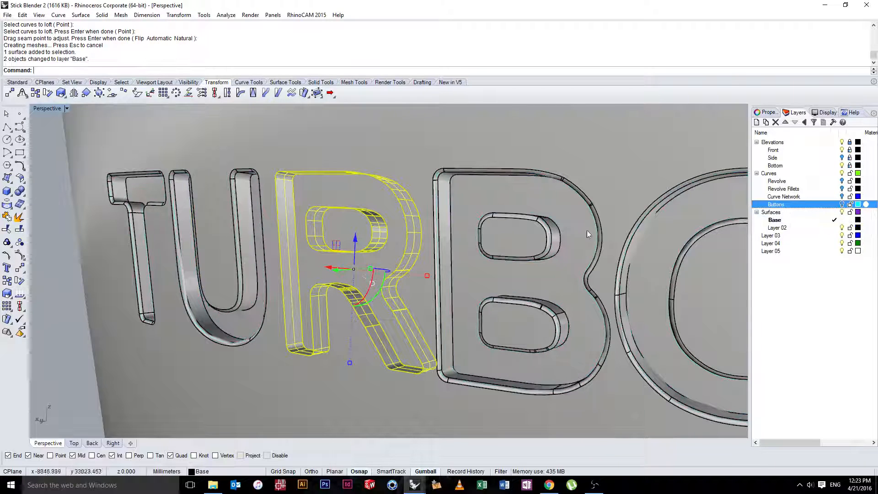
- Join the surfaces of the TURBO lettering, including the new R walls
{"action": "scroll", "coordinate": [574, 251], "scroll_direction": "down", "scroll_amount": 15}
{"action": "key", "text": "Escape"}
{"action": "left_click_drag", "start_coordinate": [398, 213], "coordinate": [689, 339]}
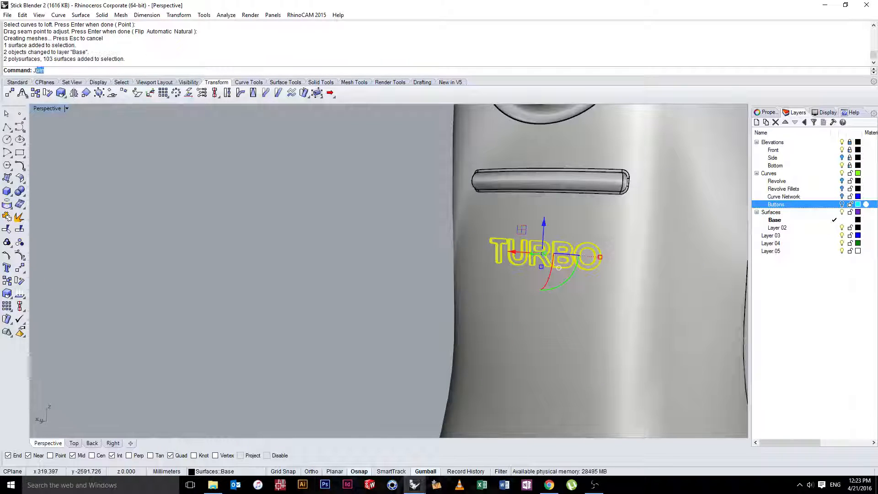
{"action": "key", "text": "Return"}
- Join all surfaces of the whole blender model and clear the selection
{"action": "scroll", "coordinate": [402, 280], "scroll_direction": "down", "scroll_amount": 15}
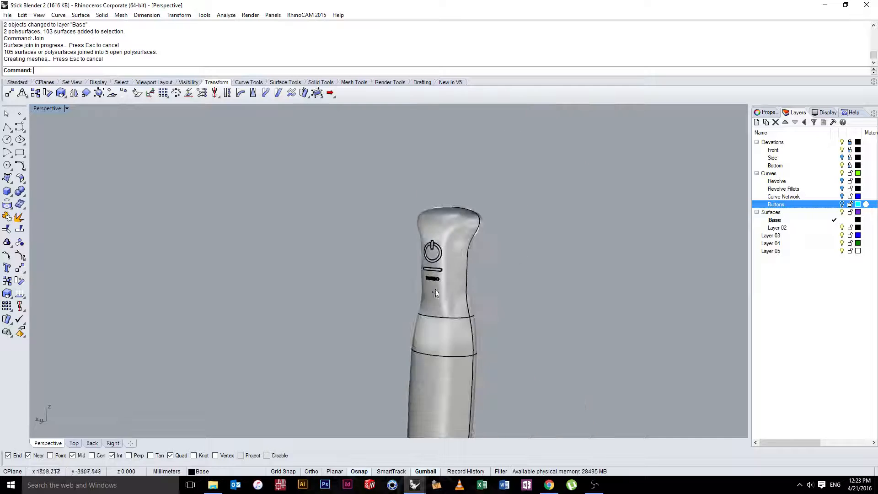
{"action": "key", "text": "ctrl+a"}
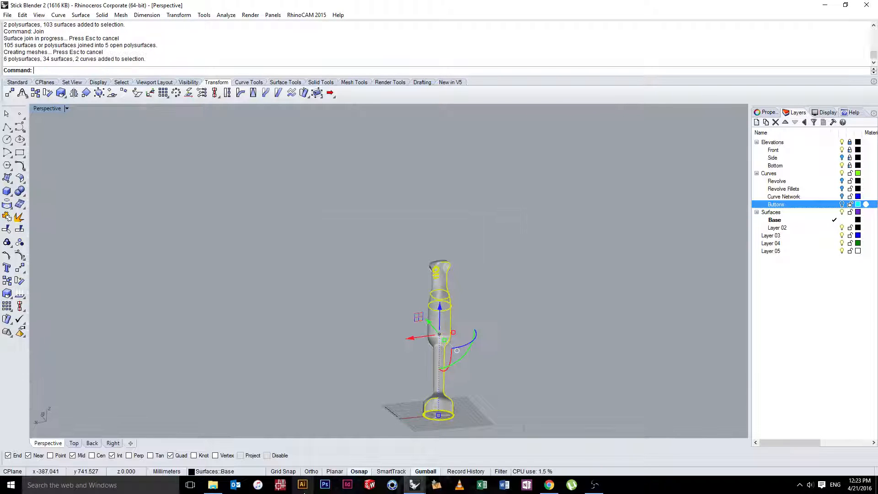
{"action": "key", "text": "Return"}
{"action": "key", "text": "Escape"}
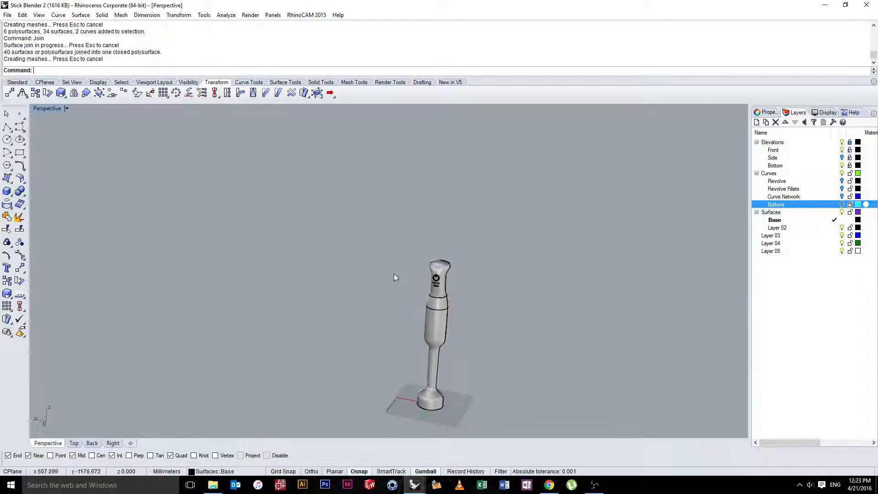
- Fillet the front outer edges of the recessed R with a 0.05 mm radius
{"action": "scroll", "coordinate": [394, 273], "scroll_direction": "up", "scroll_amount": 10}
{"action": "scroll", "coordinate": [429, 266], "scroll_direction": "up", "scroll_amount": 6}
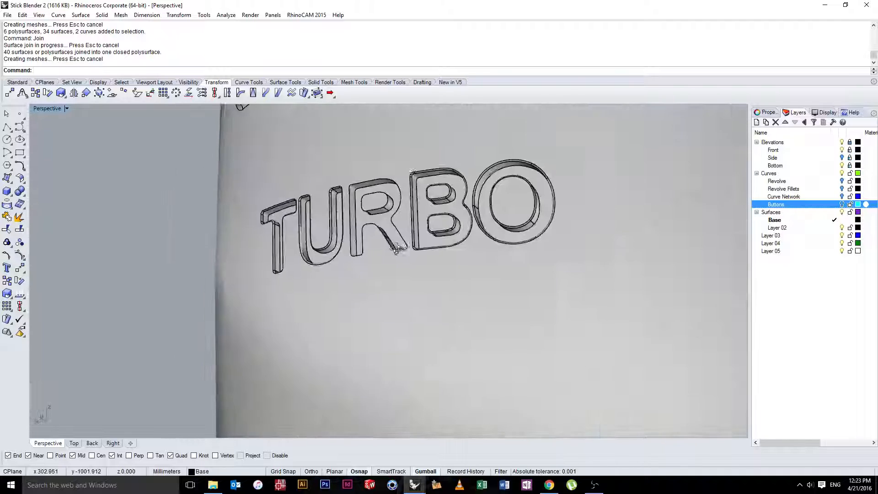
{"action": "left_click", "coordinate": [102, 15]}
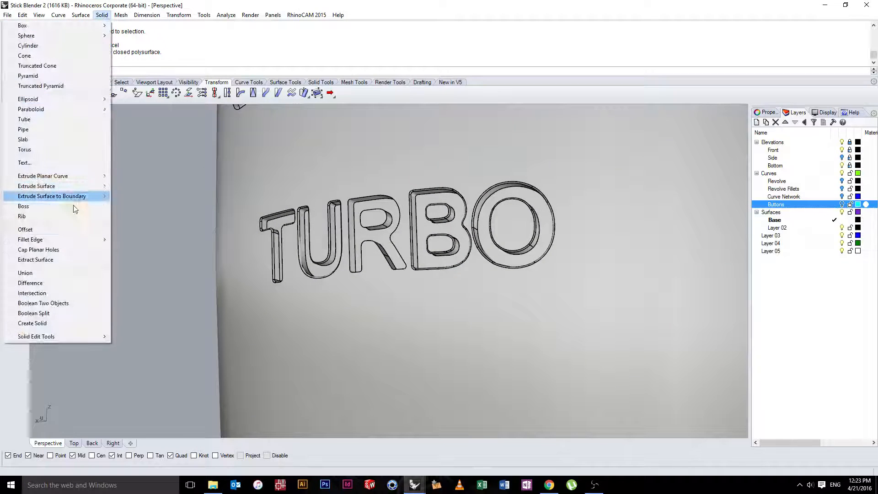
{"action": "mouse_move", "coordinate": [69, 237]}
{"action": "left_click", "coordinate": [136, 239]}
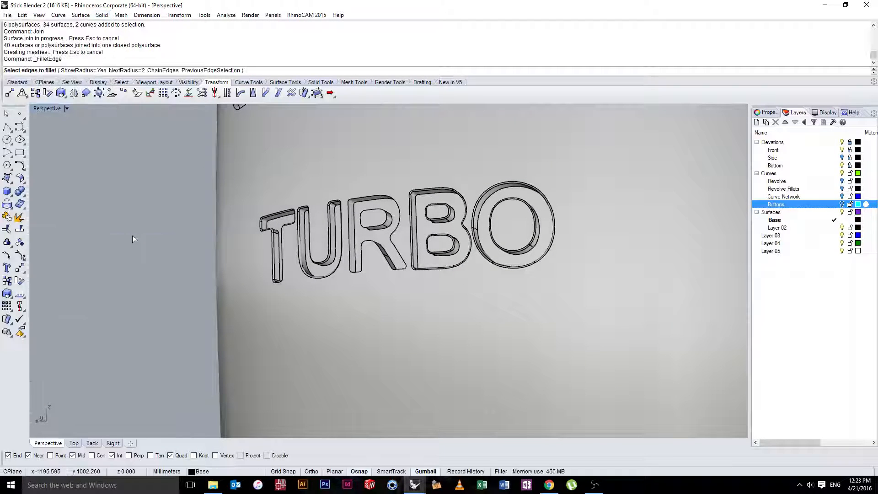
{"action": "type", "text": ".05"}
{"action": "key", "text": "Return"}
{"action": "scroll", "coordinate": [348, 250], "scroll_direction": "up", "scroll_amount": 3}
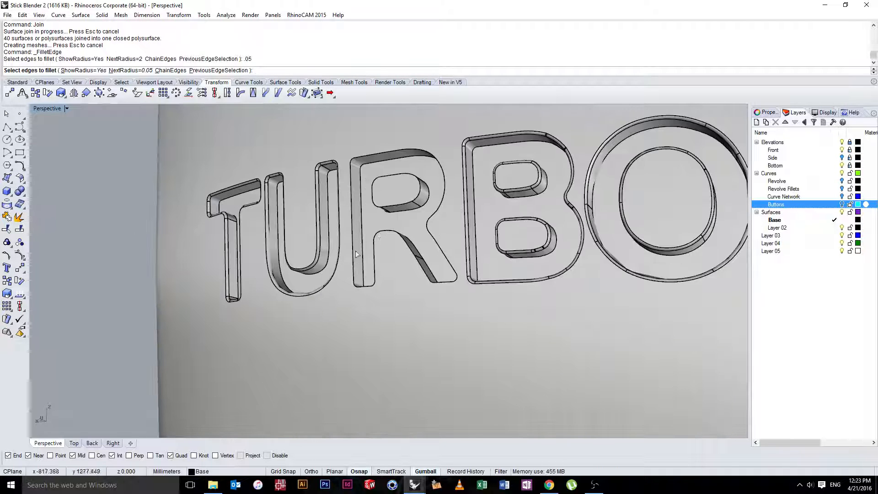
{"action": "left_click", "coordinate": [354, 250]}
{"action": "left_click", "coordinate": [154, 194]}
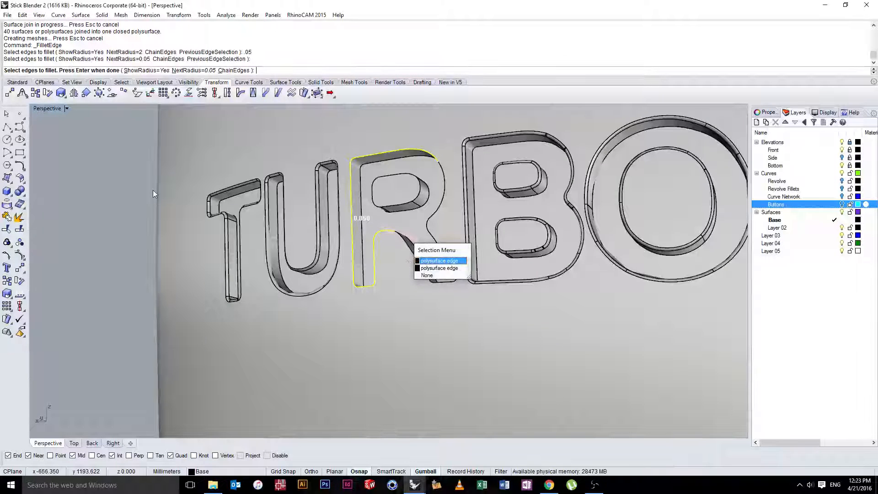
{"action": "right_click_drag", "start_coordinate": [375, 231], "coordinate": [375, 309]}
{"action": "scroll", "coordinate": [375, 309], "scroll_direction": "up", "scroll_amount": 10}
{"action": "scroll", "coordinate": [570, 336], "scroll_direction": "up", "scroll_amount": 10}
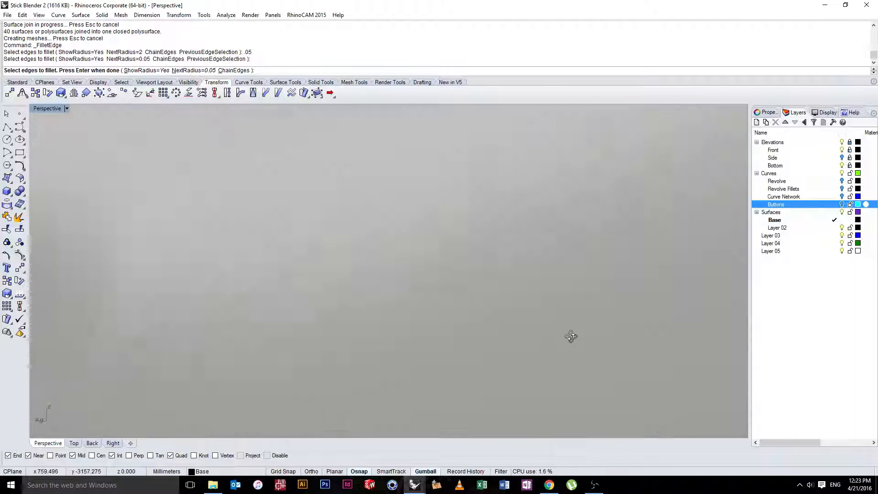
{"action": "scroll", "coordinate": [569, 336], "scroll_direction": "down", "scroll_amount": 5}
{"action": "scroll", "coordinate": [390, 267], "scroll_direction": "down", "scroll_amount": 6}
{"action": "left_click", "coordinate": [376, 249]}
{"action": "scroll", "coordinate": [407, 286], "scroll_direction": "down", "scroll_amount": 10}
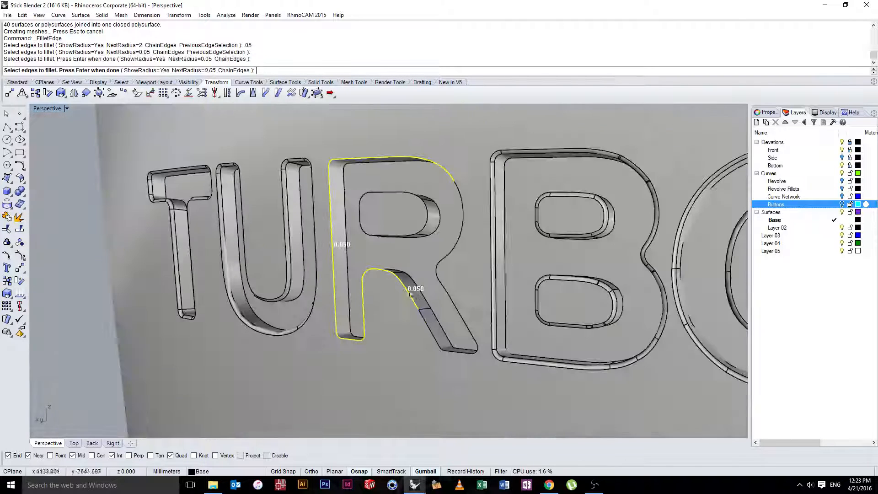
{"action": "left_click", "coordinate": [422, 314]}
{"action": "right_click", "coordinate": [426, 278]}
{"action": "right_click", "coordinate": [426, 282]}
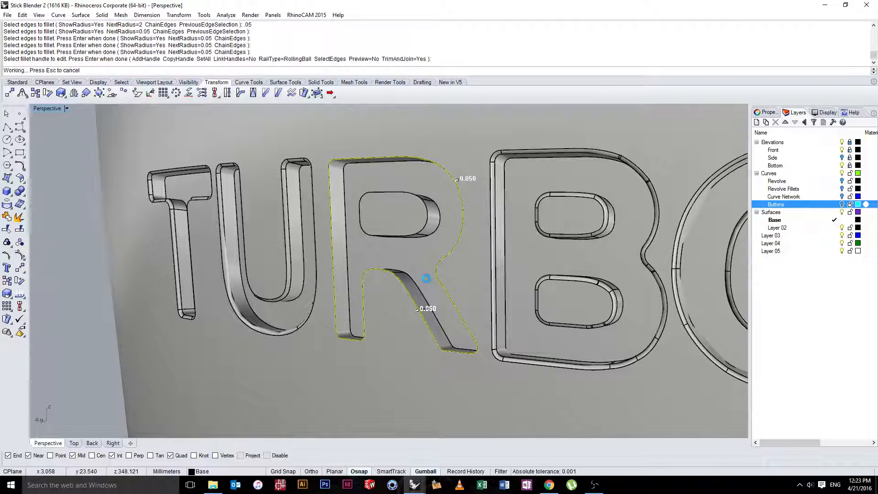
- Fillet the front edges of the R's inner counter with a 0.05 mm radius
{"action": "right_click_drag", "start_coordinate": [425, 279], "coordinate": [429, 289]}
{"action": "right_click", "coordinate": [427, 284]}
{"action": "left_click", "coordinate": [416, 245]}
{"action": "left_click", "coordinate": [454, 264]}
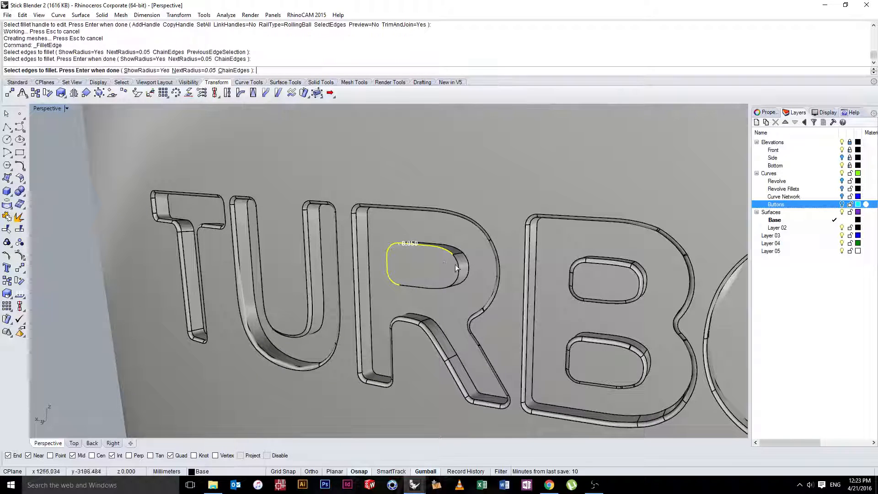
{"action": "left_click", "coordinate": [457, 270]}
{"action": "left_click", "coordinate": [432, 286]}
{"action": "right_click", "coordinate": [427, 276]}
{"action": "right_click", "coordinate": [427, 275]}
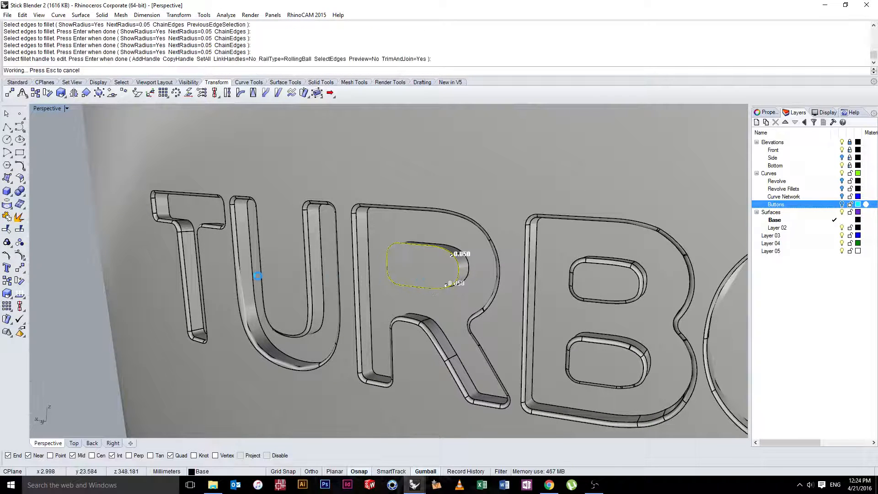
- Examine the filleted TURBO lettering up close from several angles
{"action": "scroll", "coordinate": [258, 276], "scroll_direction": "down", "scroll_amount": 6}
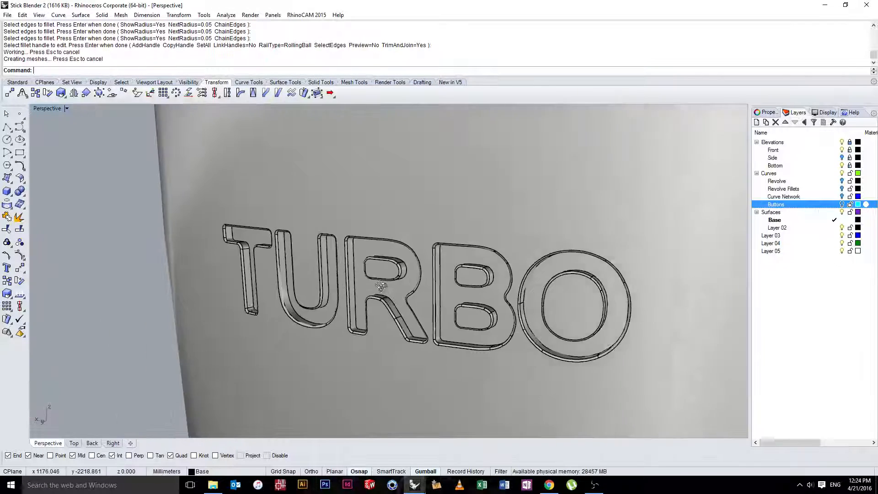
{"action": "right_click_drag", "start_coordinate": [382, 288], "coordinate": [441, 287]}
{"action": "scroll", "coordinate": [399, 282], "scroll_direction": "up", "scroll_amount": 8}
{"action": "scroll", "coordinate": [393, 293], "scroll_direction": "down", "scroll_amount": 6}
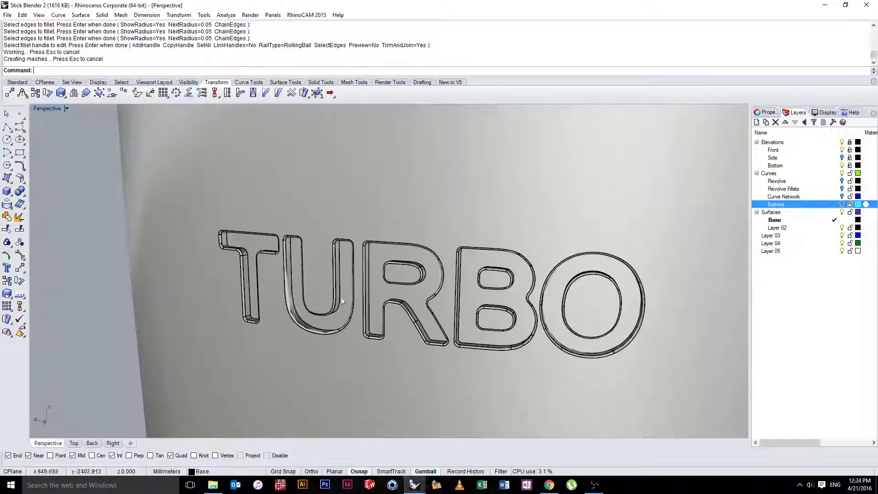
{"action": "right_click_drag", "start_coordinate": [123, 231], "coordinate": [121, 221]}
{"action": "scroll", "coordinate": [288, 281], "scroll_direction": "down", "scroll_amount": 3}
{"action": "right_click_drag", "start_coordinate": [289, 281], "coordinate": [368, 284]}
{"action": "mouse_move", "coordinate": [414, 242]}
{"action": "right_mouse_down"}
{"action": "mouse_move", "coordinate": [374, 261]}
{"action": "mouse_move", "coordinate": [333, 243]}
{"action": "mouse_move", "coordinate": [417, 241]}
{"action": "right_mouse_up"}
- Set the Perspective viewport to Rendered display to show the handle with its buttons
{"action": "scroll", "coordinate": [299, 214], "scroll_direction": "down", "scroll_amount": 6}
{"action": "scroll", "coordinate": [298, 225], "scroll_direction": "down", "scroll_amount": 6}
{"action": "right_click_drag", "start_coordinate": [270, 193], "coordinate": [302, 258]}
{"action": "left_click", "coordinate": [69, 108]}
{"action": "left_click", "coordinate": [75, 142]}
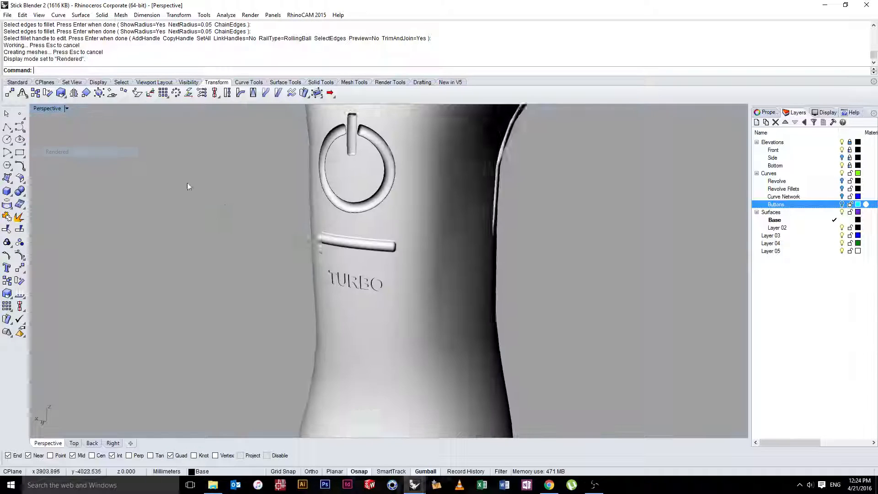
{"action": "right_click_drag", "start_coordinate": [187, 182], "coordinate": [414, 295]}
{"action": "scroll", "coordinate": [414, 294], "scroll_direction": "down", "scroll_amount": 4}
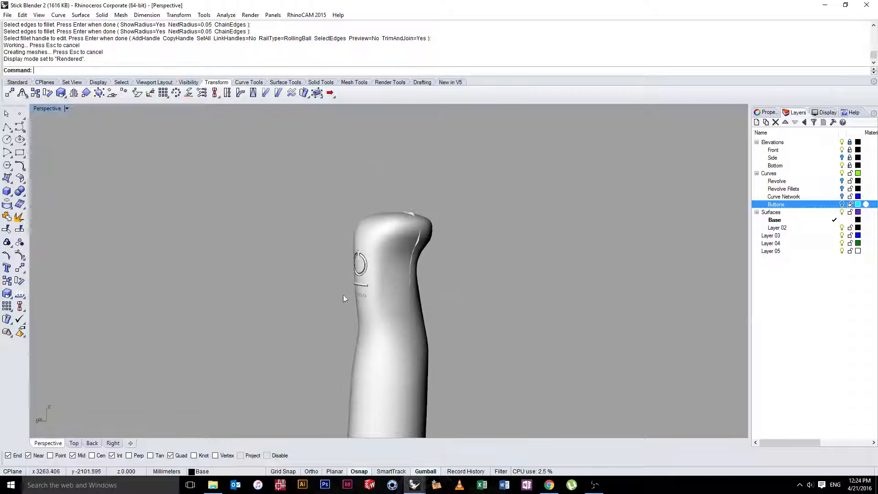
- Examine the rendered blender's power symbol, raised bar and TURBO lettering at different distances
{"action": "right_click_drag", "start_coordinate": [343, 296], "coordinate": [386, 300], "text": "shift"}
{"action": "scroll", "coordinate": [356, 259], "scroll_direction": "down", "scroll_amount": 5}
{"action": "scroll", "coordinate": [315, 283], "scroll_direction": "down", "scroll_amount": 3}
{"action": "scroll", "coordinate": [449, 315], "scroll_direction": "up", "scroll_amount": 2}
{"action": "scroll", "coordinate": [406, 264], "scroll_direction": "up", "scroll_amount": 8}
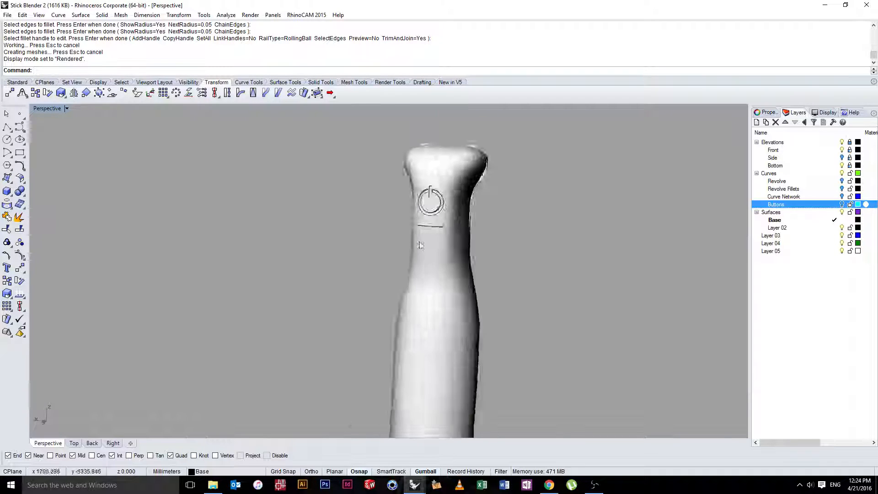
{"action": "scroll", "coordinate": [406, 263], "scroll_direction": "up", "scroll_amount": 3}
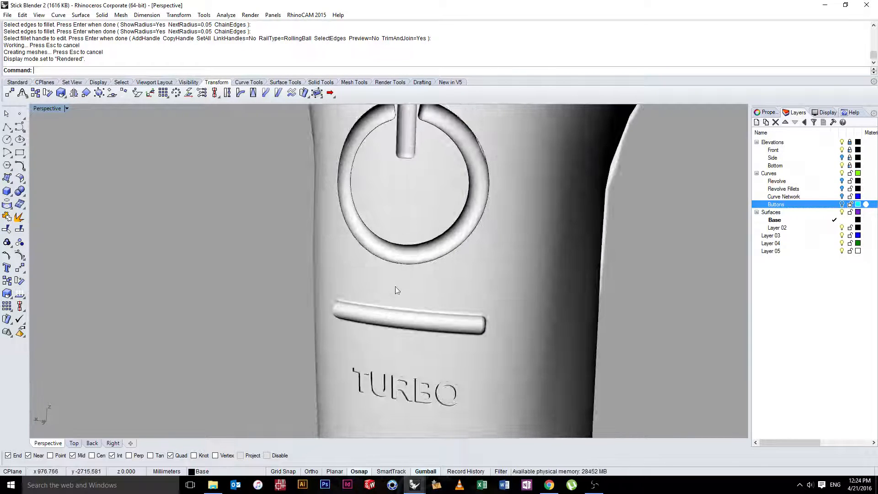
{"action": "scroll", "coordinate": [394, 330], "scroll_direction": "down", "scroll_amount": 10}
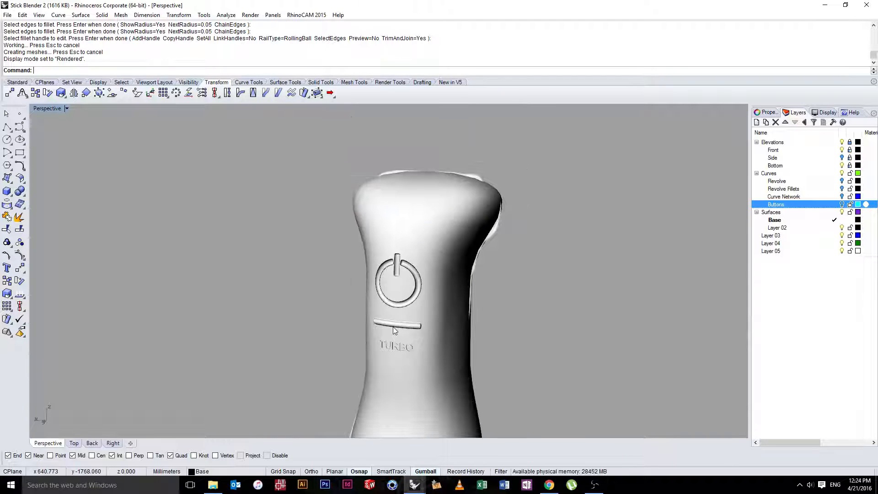
{"action": "scroll", "coordinate": [393, 327], "scroll_direction": "down", "scroll_amount": 10}
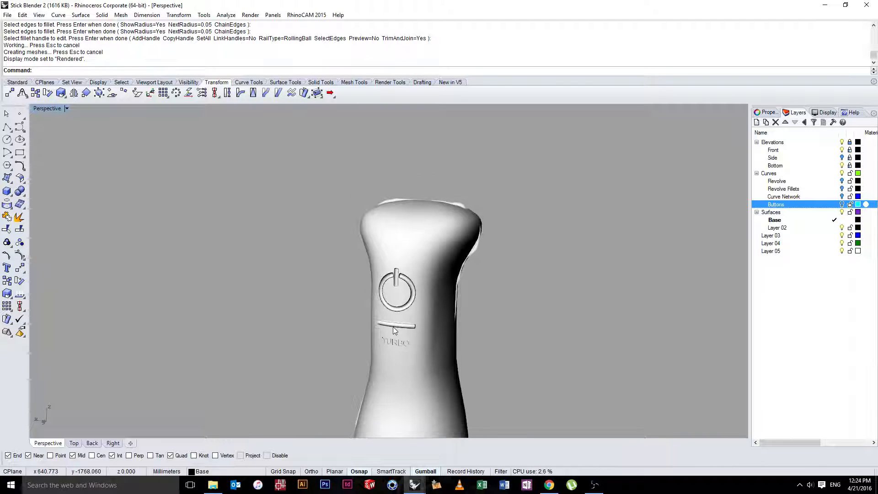
- Hide the Elevations layer with the whole blender in view
{"action": "right_click_drag", "start_coordinate": [412, 305], "coordinate": [391, 234], "text": "shift"}
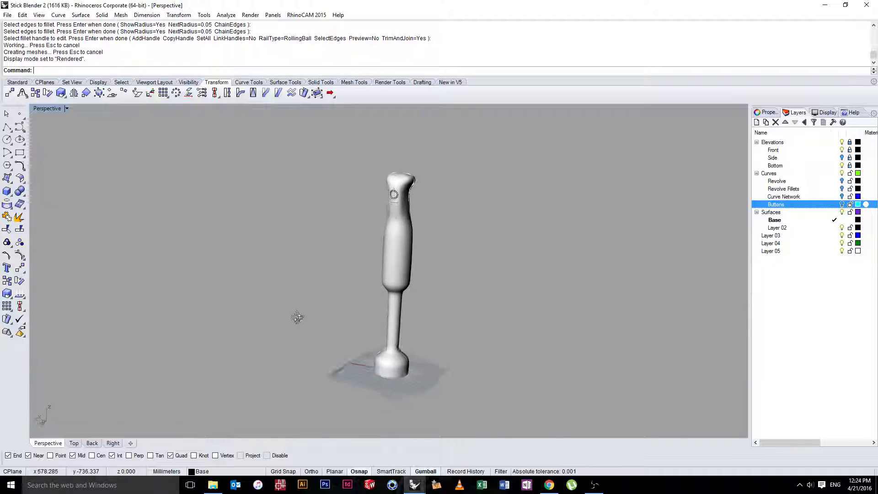
{"action": "right_click_drag", "start_coordinate": [297, 317], "coordinate": [301, 293]}
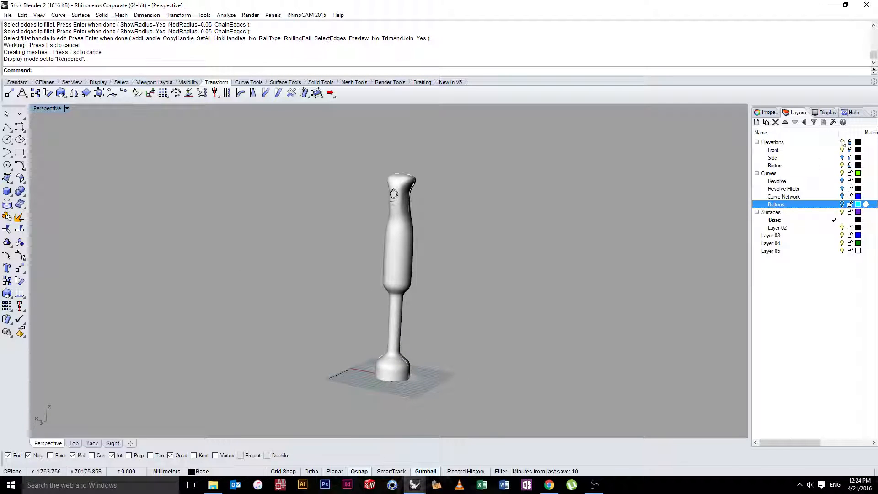
{"action": "right_click_drag", "start_coordinate": [474, 216], "coordinate": [495, 212]}
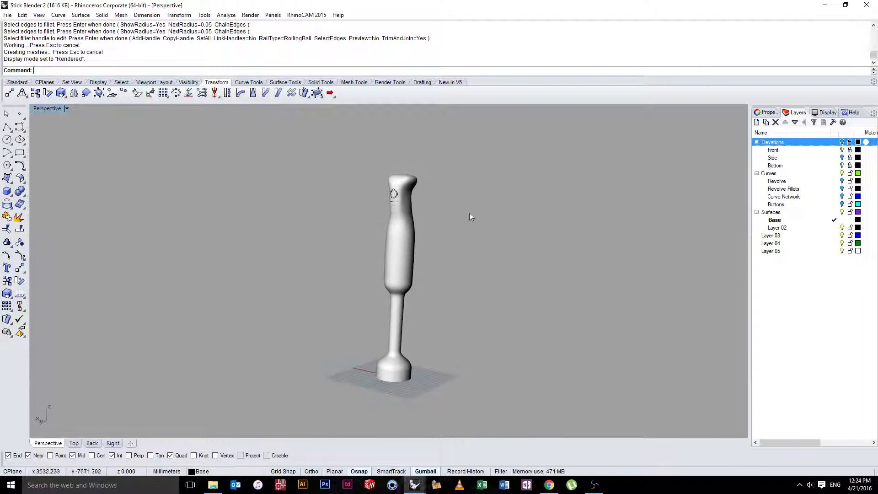